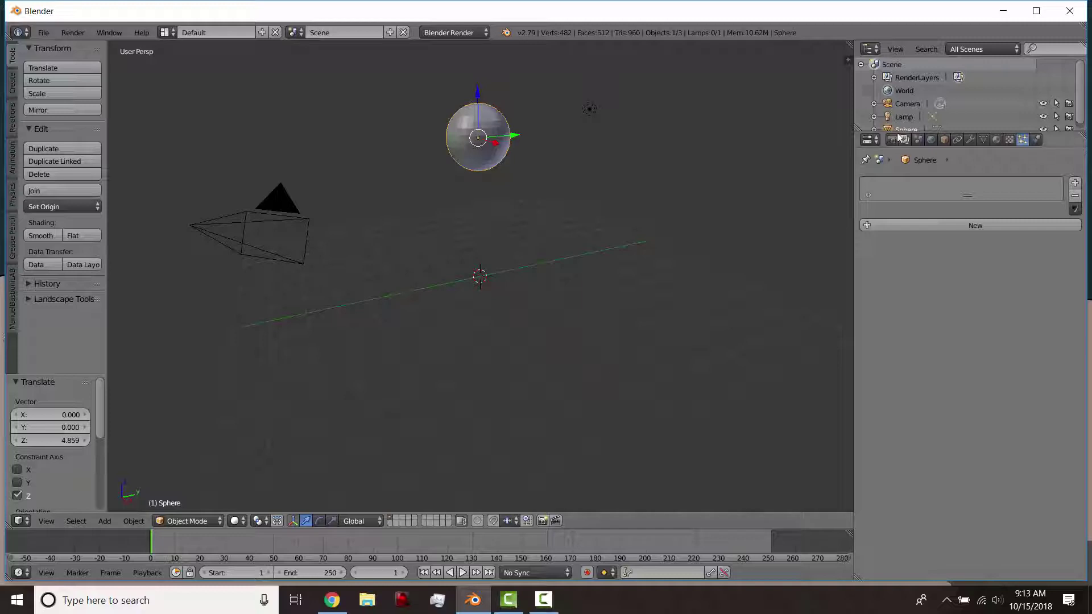
Add a new particle system to the sphere
click(892, 140)
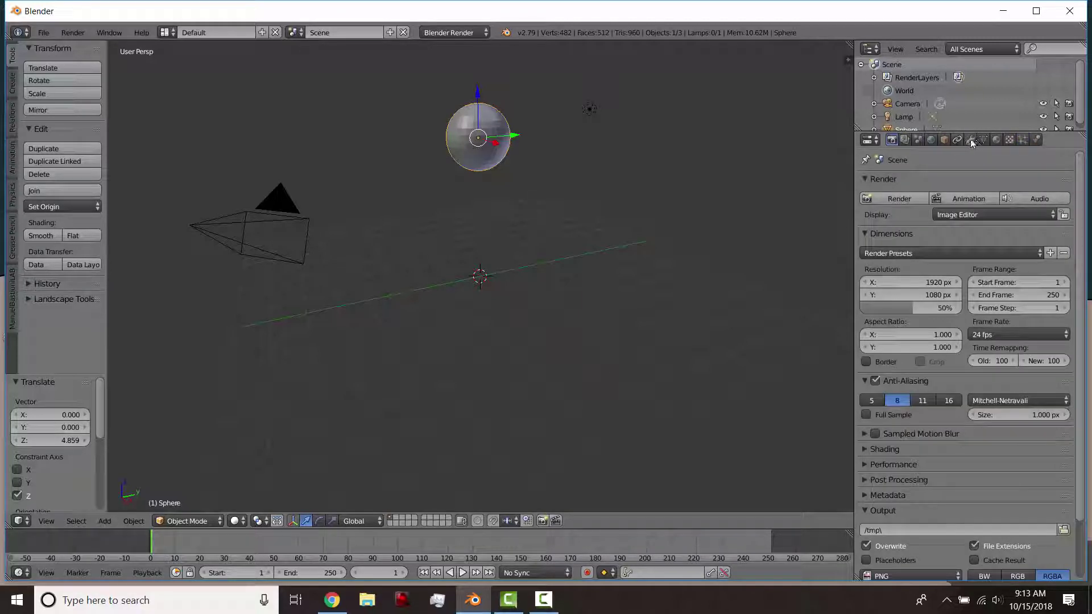
click(1024, 142)
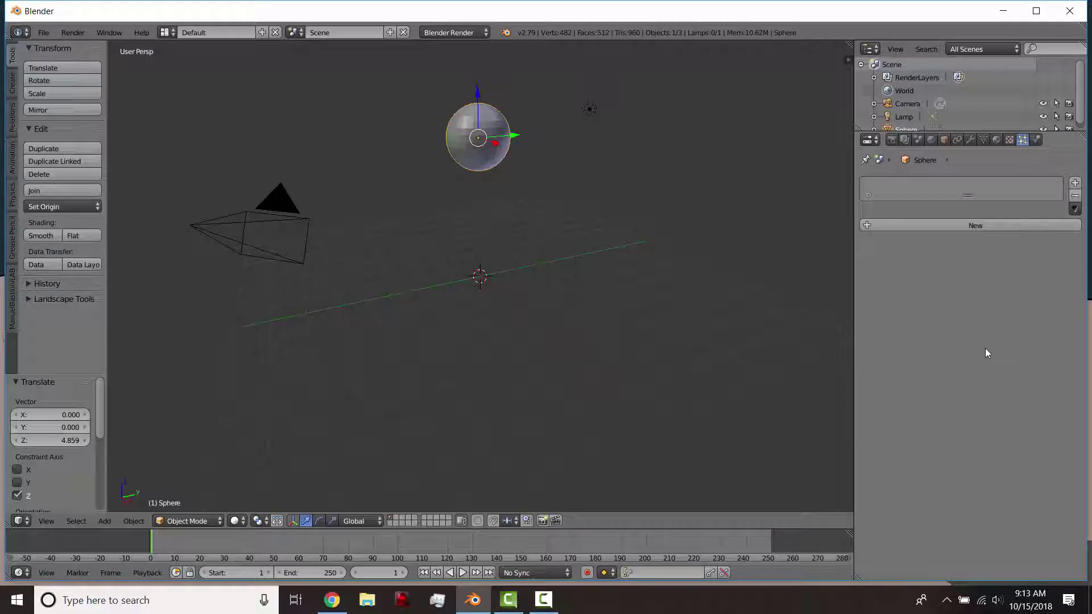
click(961, 226)
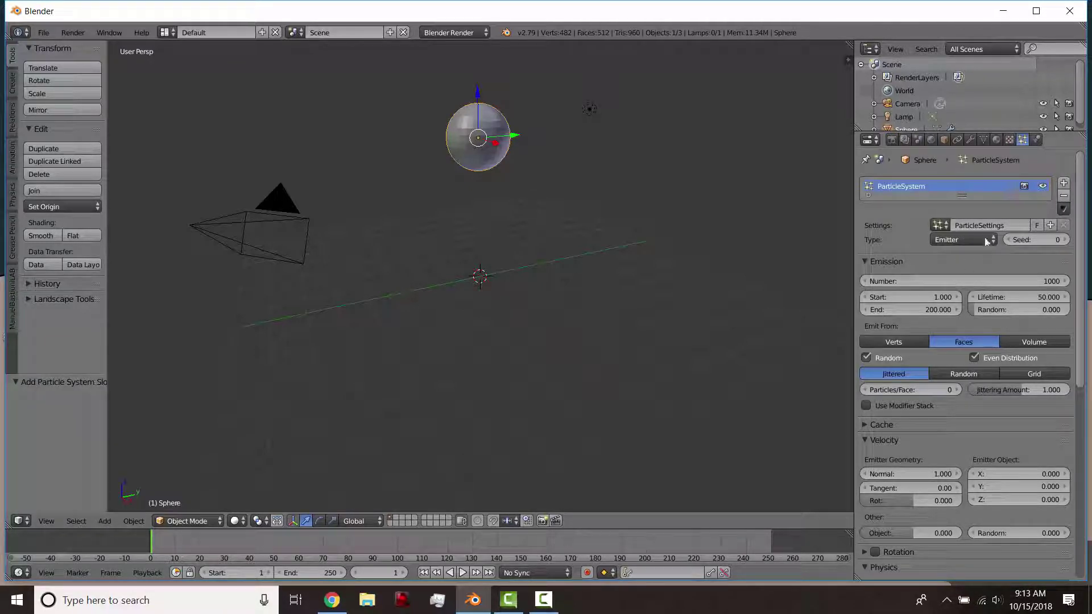
Play the animation to view the sphere's particle emission, and return to the first frame
click(464, 573)
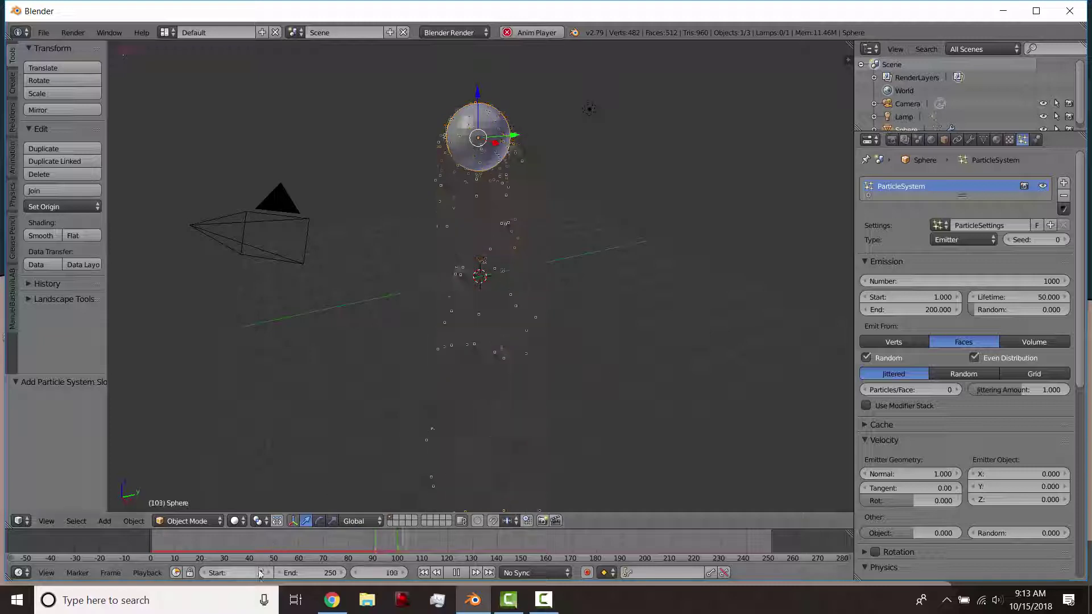
click(447, 575)
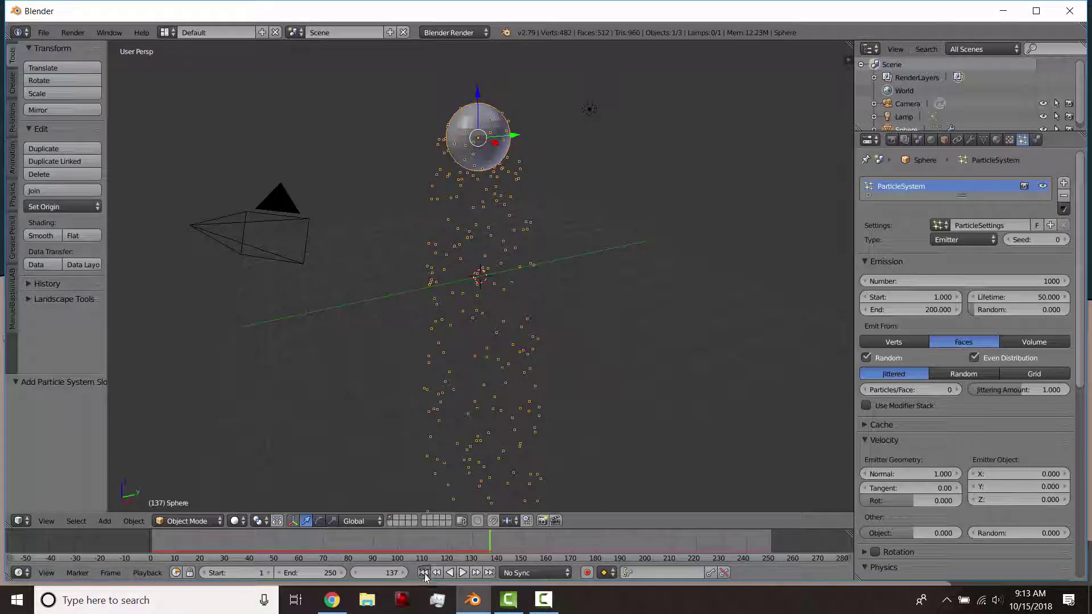
click(424, 573)
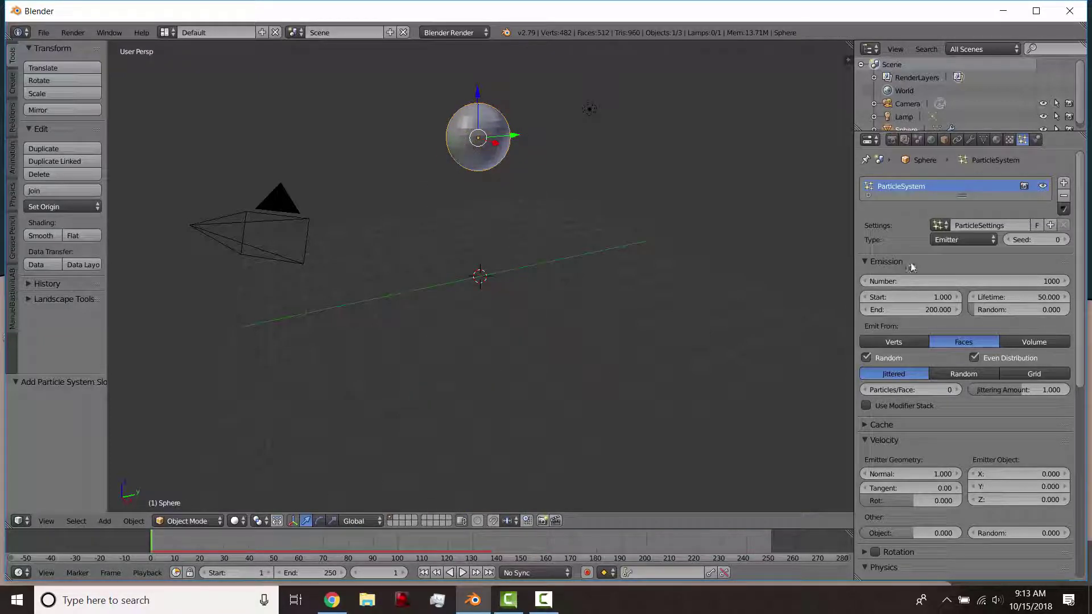
Set the sphere's particle system type to Hair and inspect the strands around it
click(942, 239)
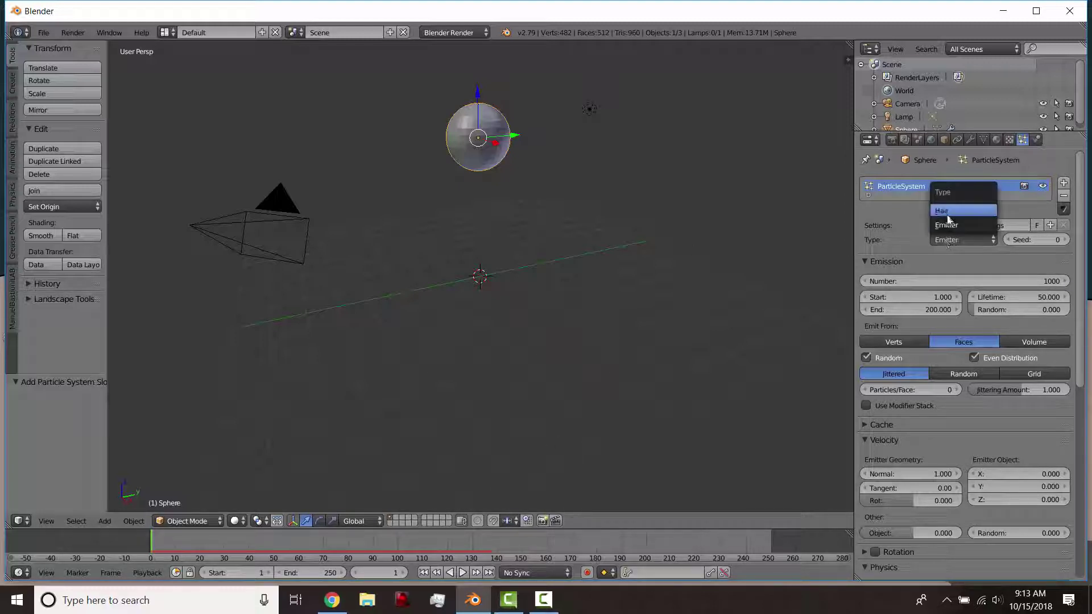
click(948, 216)
middle_drag(503, 204, 494, 295)
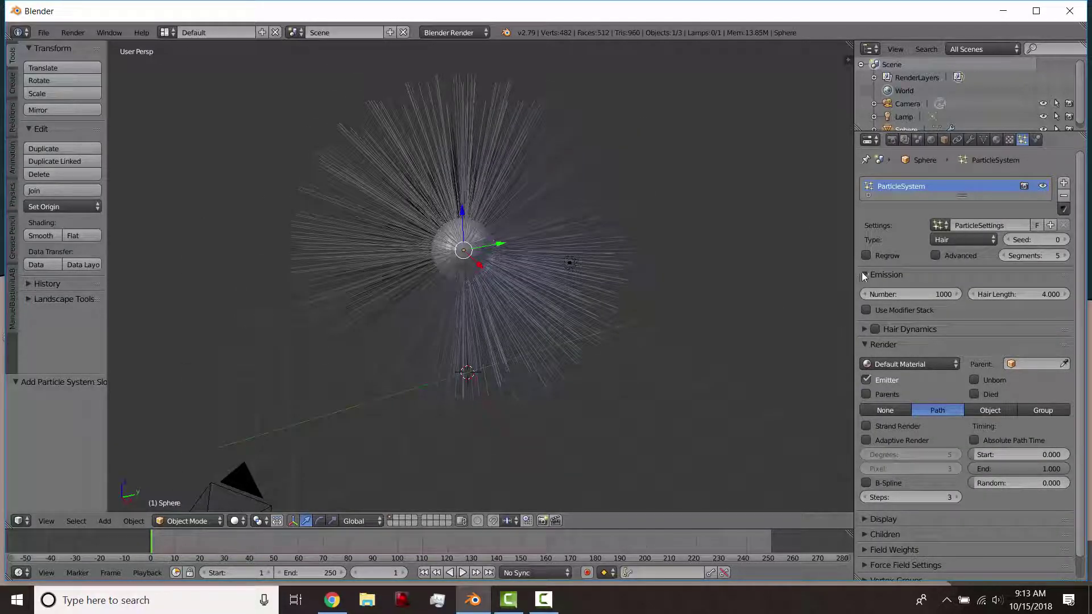
middle_drag(571, 279, 530, 339)
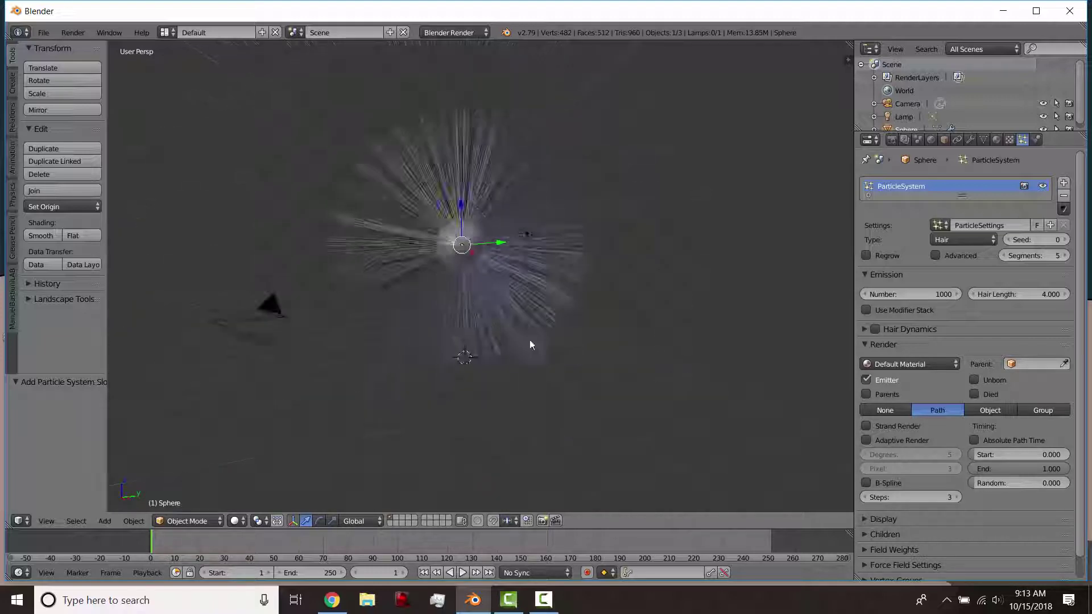
Set the particle system type back to Emitter and play the falling particles briefly
click(961, 243)
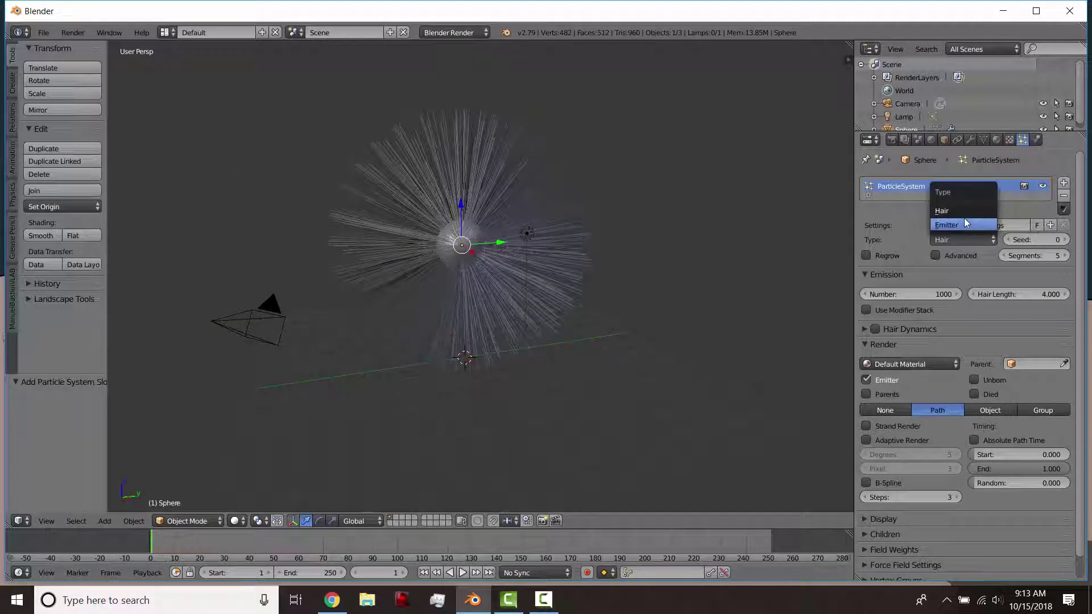
click(965, 223)
middle_drag(411, 339, 423, 353)
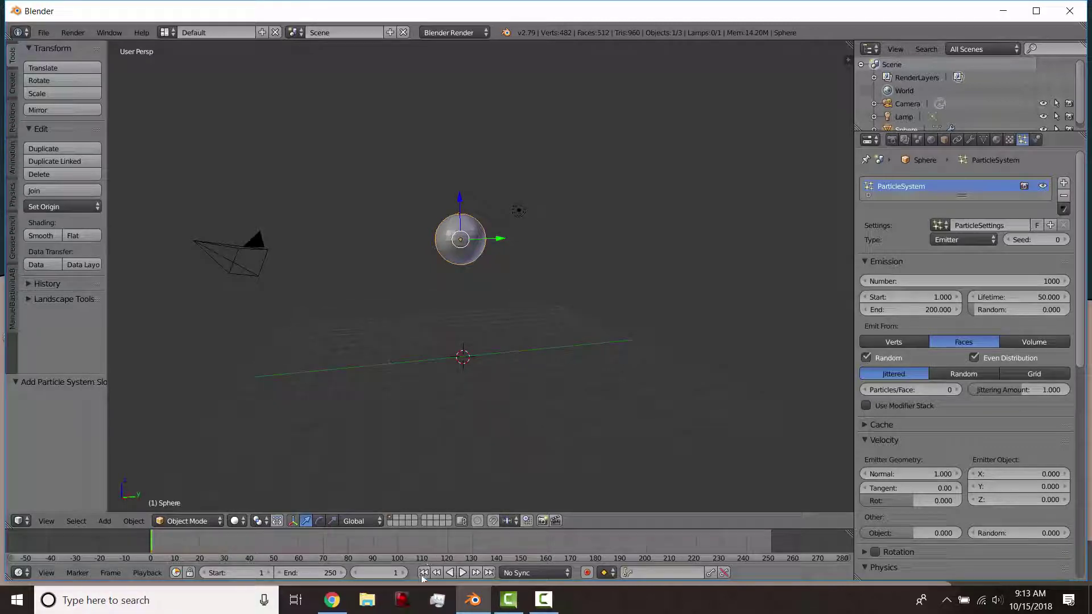
click(463, 573)
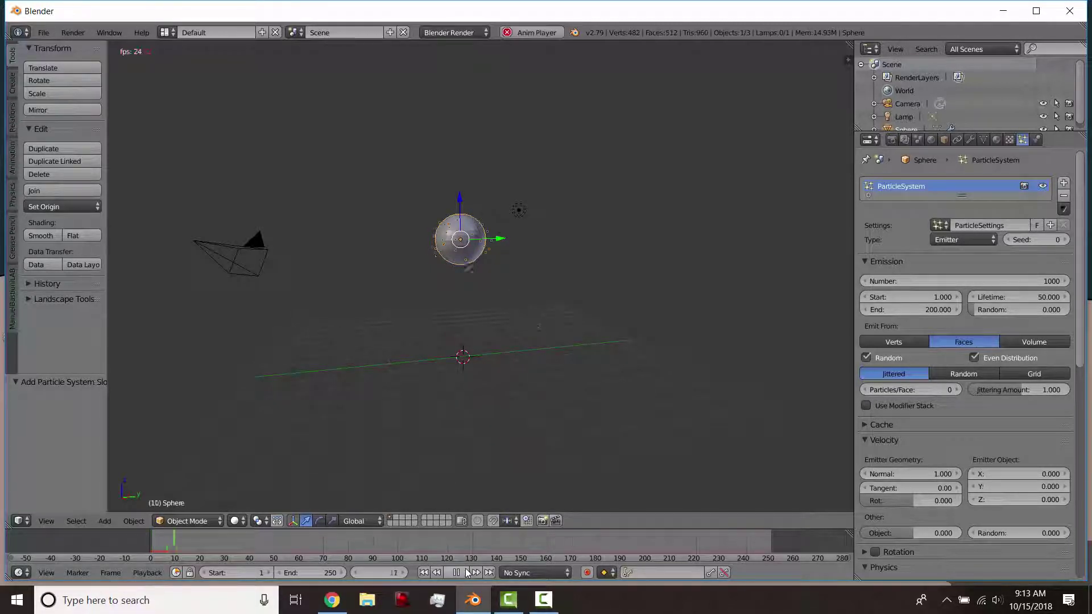
click(465, 572)
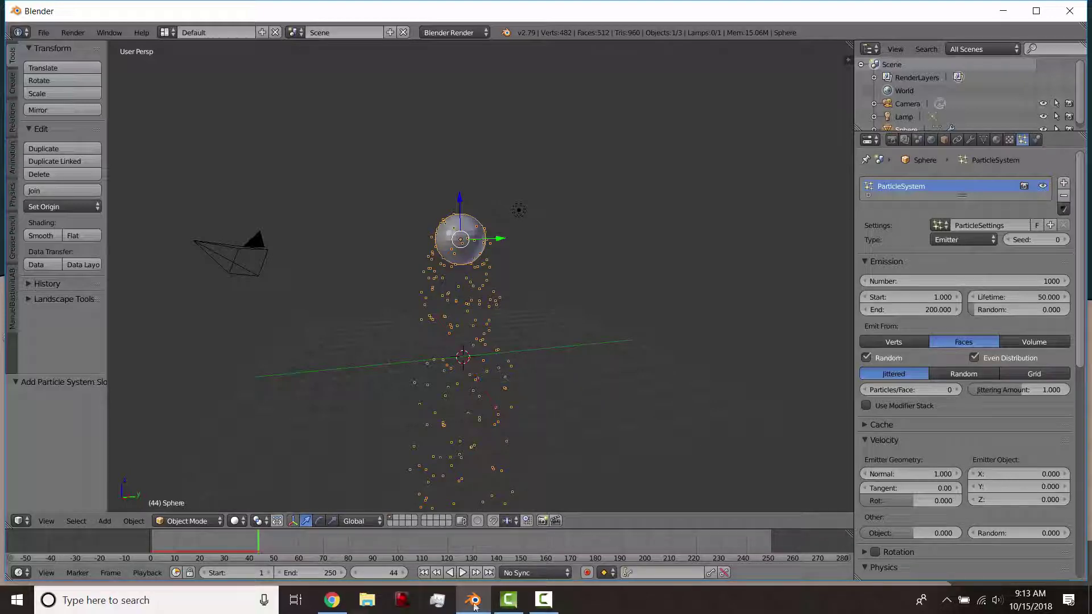
Switch to Chrome and play the sph_02 particle simulation video on the Instagram profile, closing the post when done
click(332, 600)
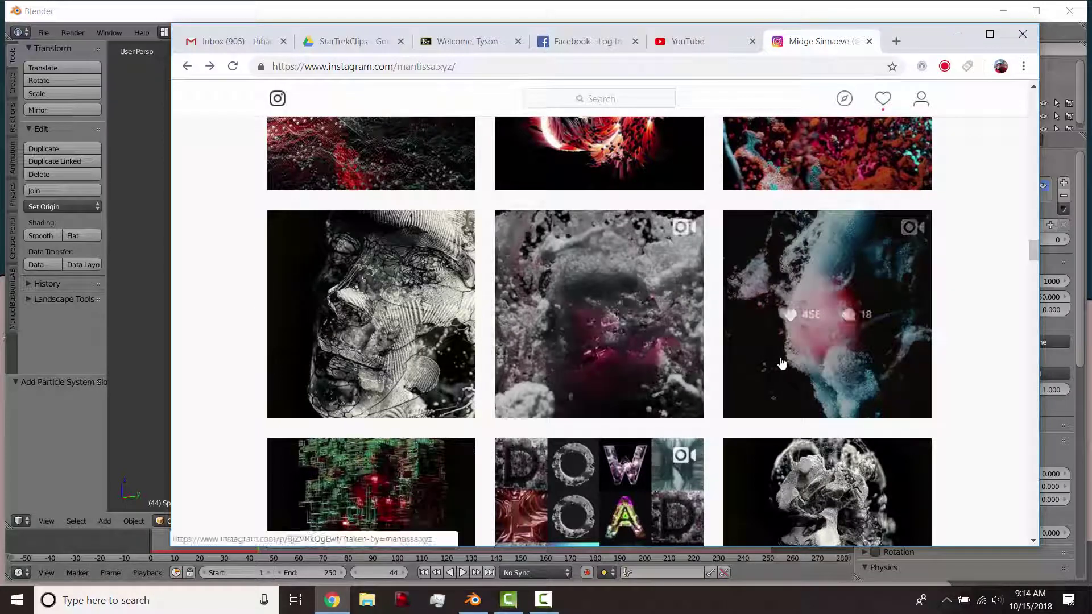
click(808, 353)
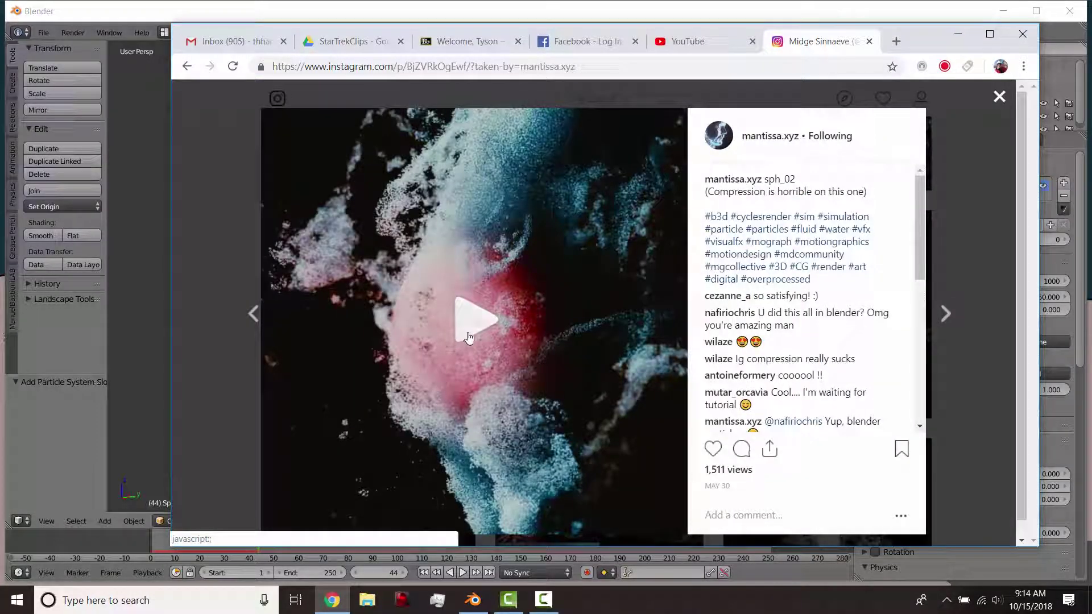
click(468, 336)
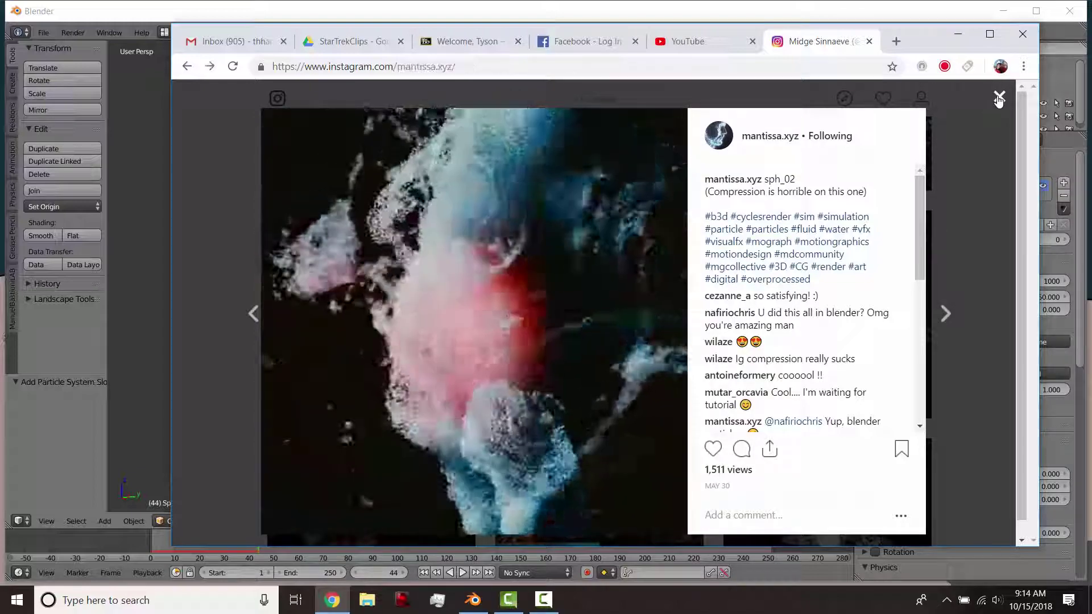
click(1000, 98)
Switch to Blender and move the sphere by about X 14.77, Y 38.45, Z -34.59
click(126, 329)
key(g)
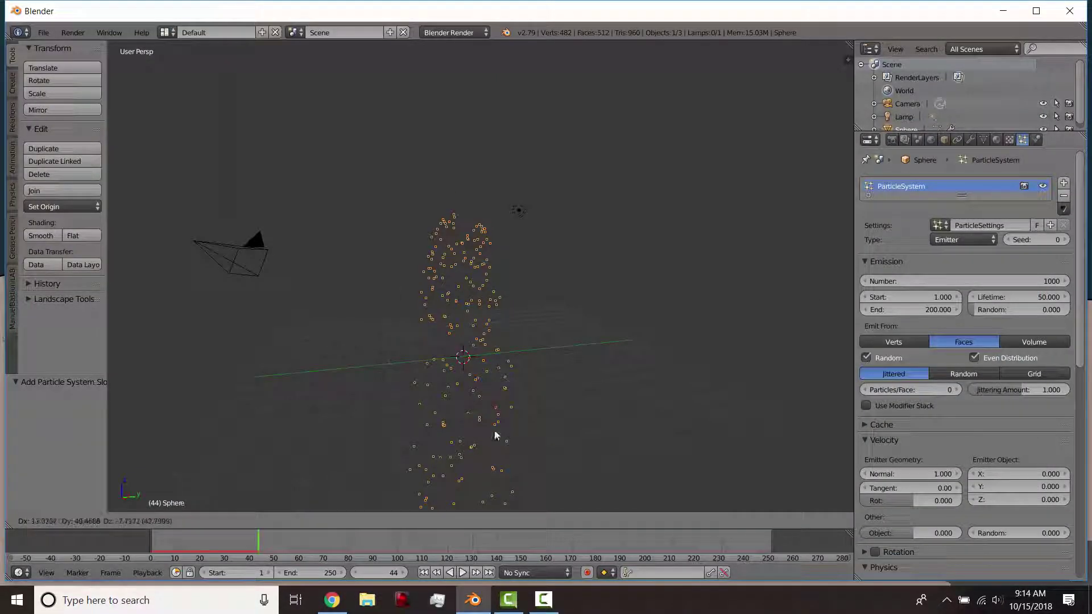
click(438, 149)
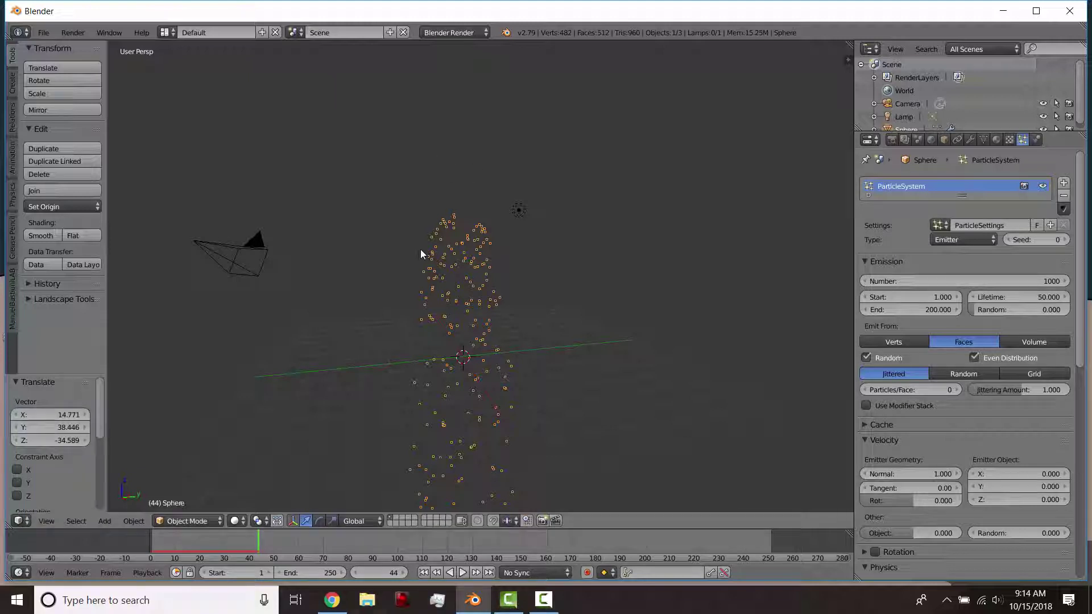
Play the particle animation briefly from the first frame and unhide any hidden objects
click(424, 576)
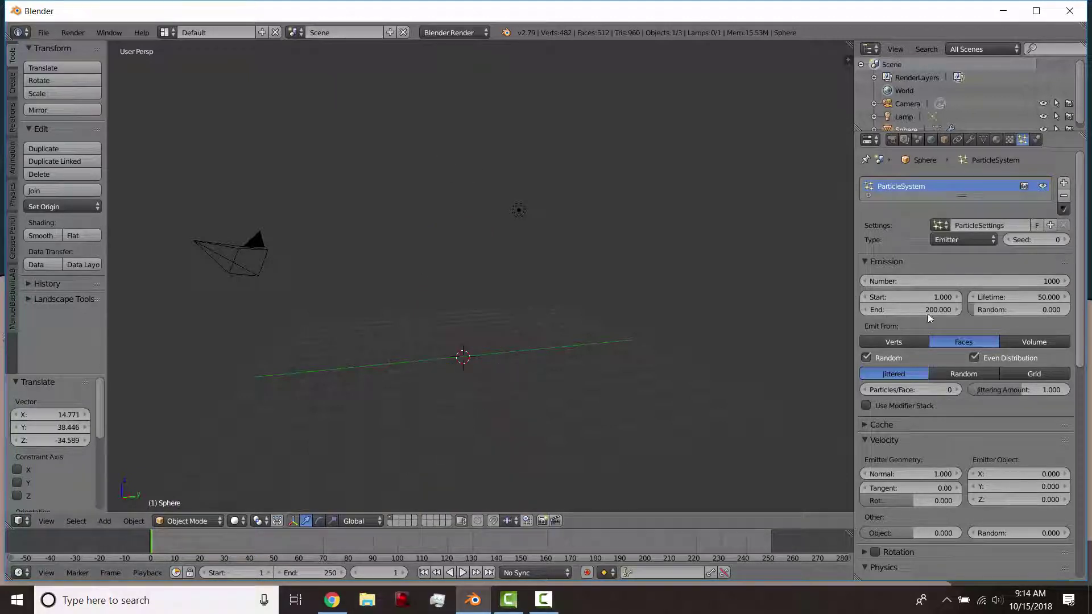
click(462, 573)
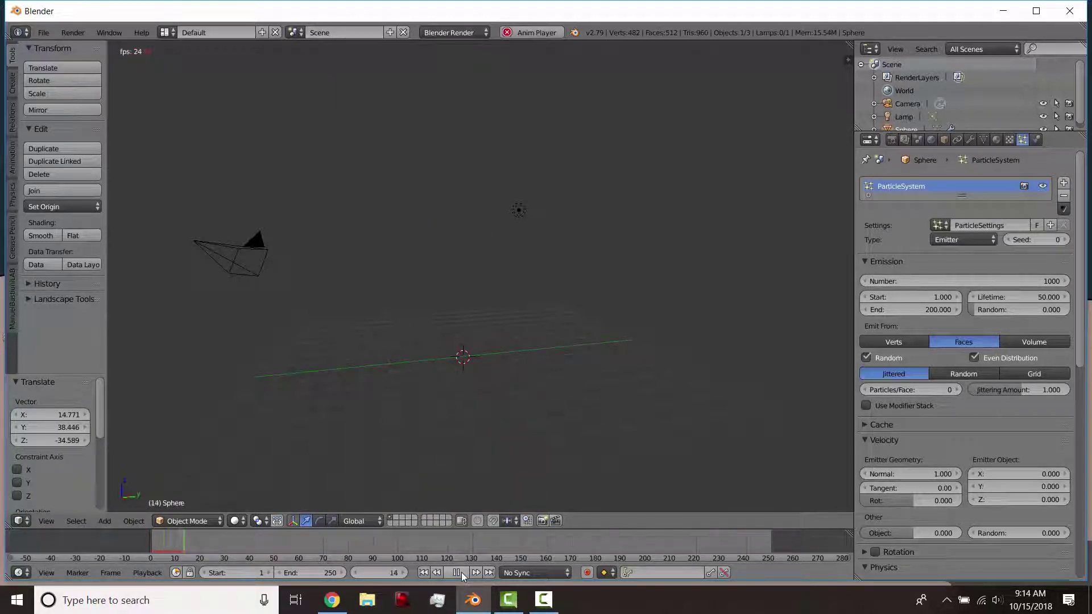
key(Escape)
key(alt+h)
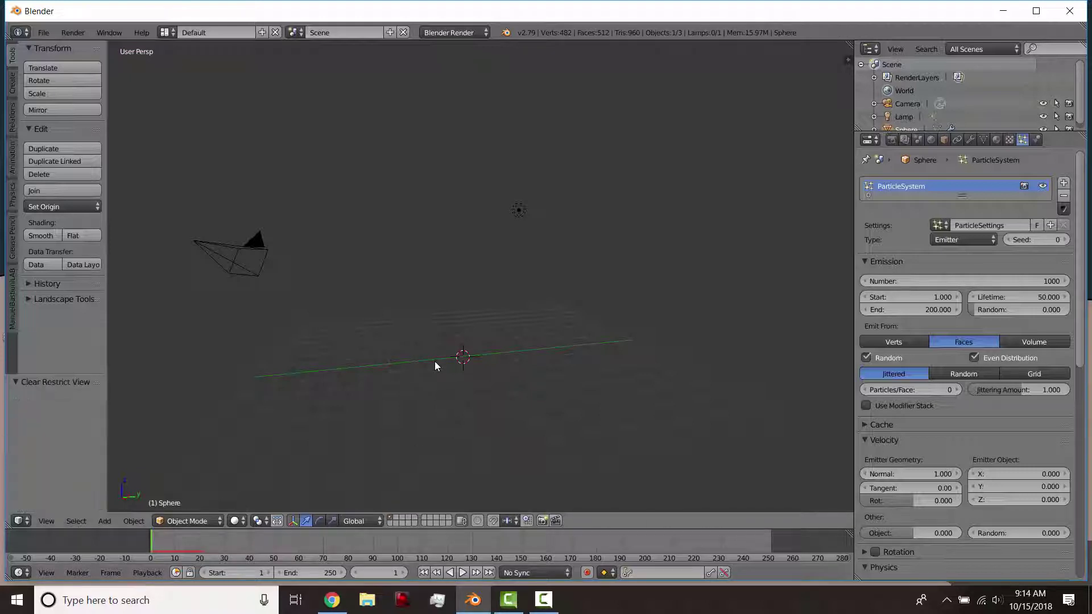
Add a UV sphere with 32 segments and 16 rings, and raise it about 3.67 units along Z
key(shift+a)
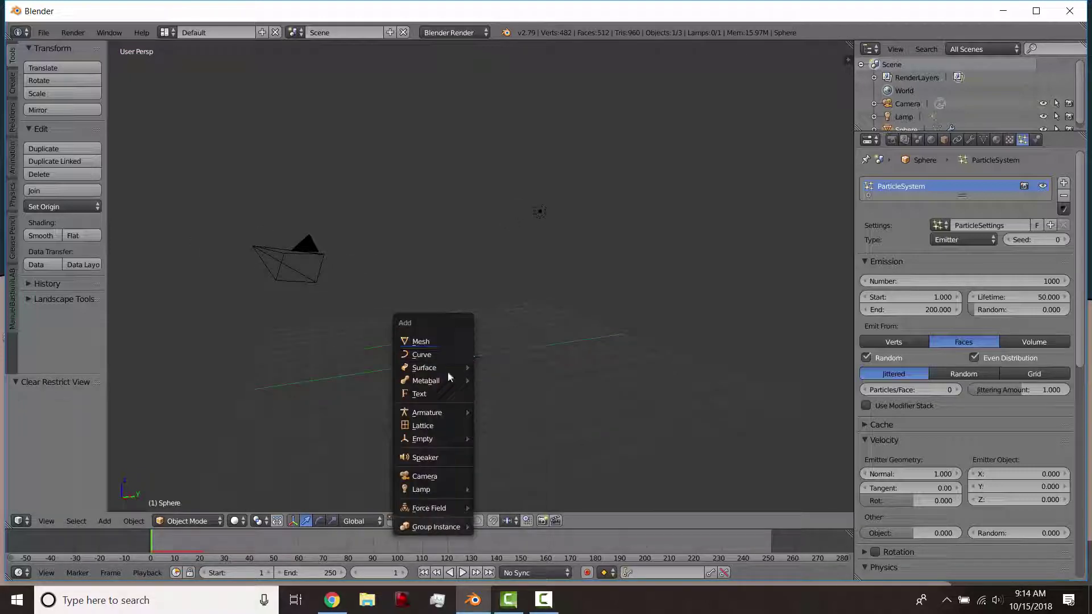
mouse_move(444, 340)
click(512, 381)
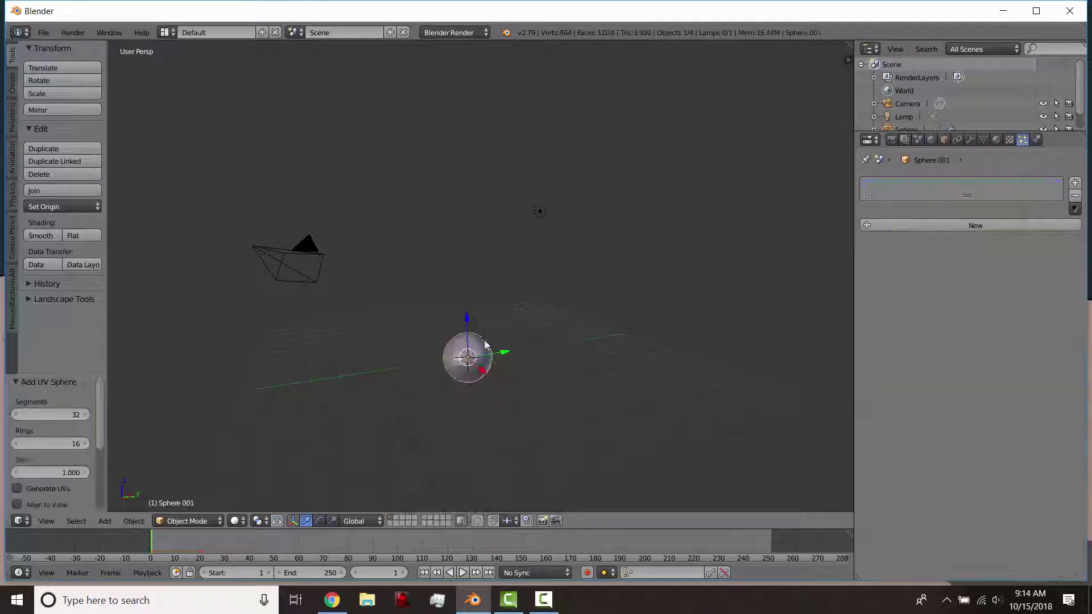
drag(465, 317, 466, 227)
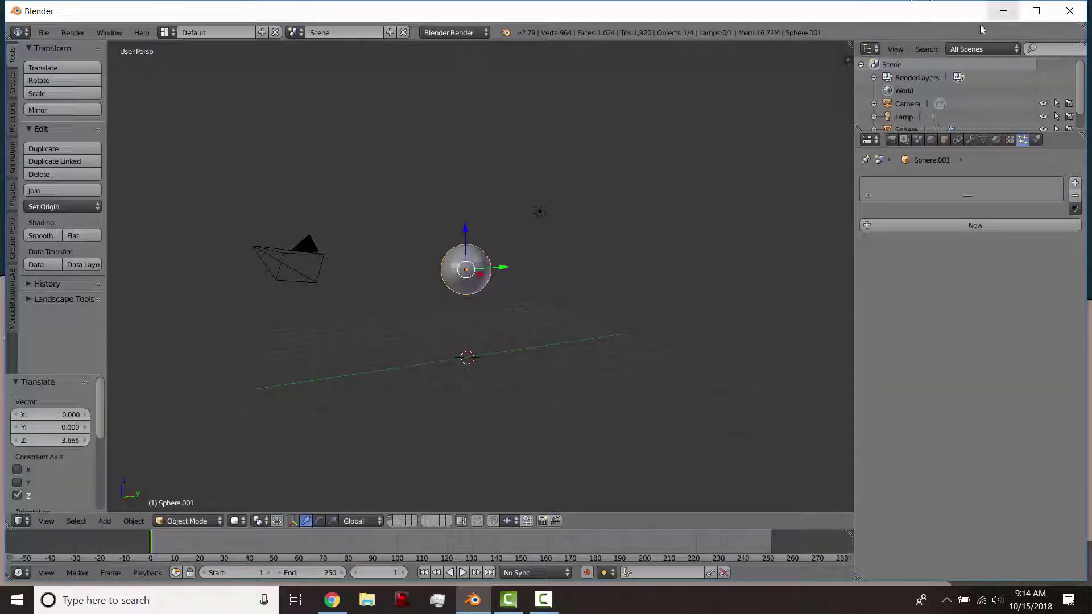
Open the recent file BallBounceParticles.blend
click(43, 32)
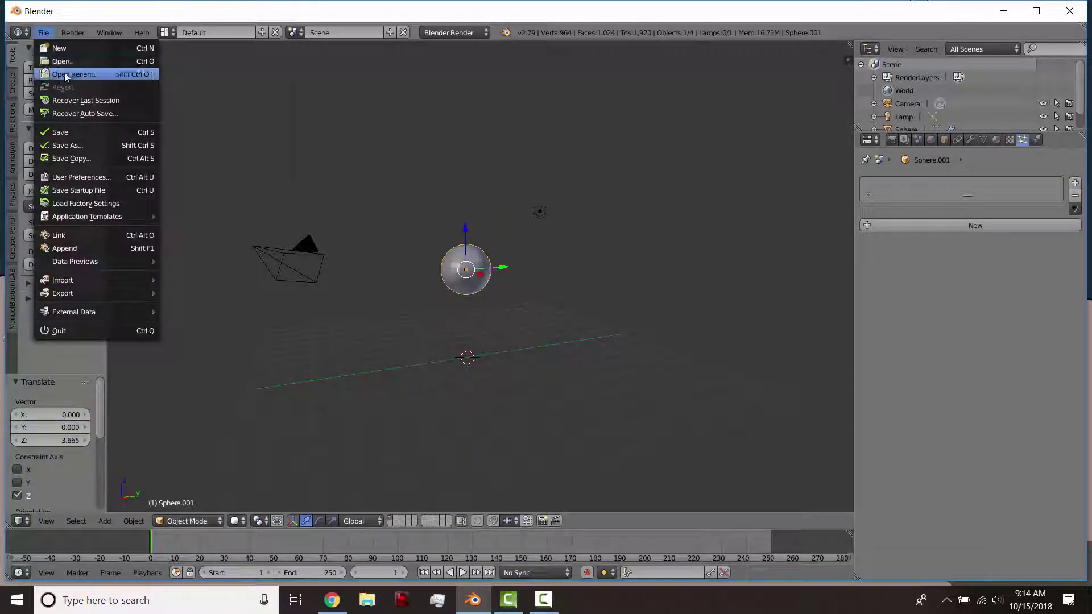
mouse_move(93, 75)
key(alt+a)
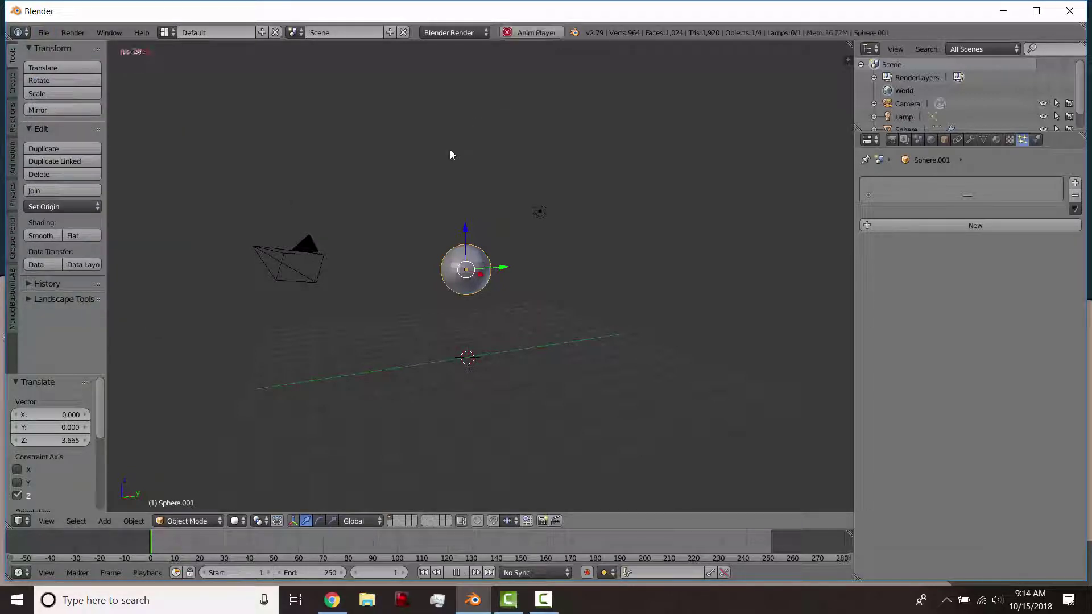
key(alt+a)
click(43, 33)
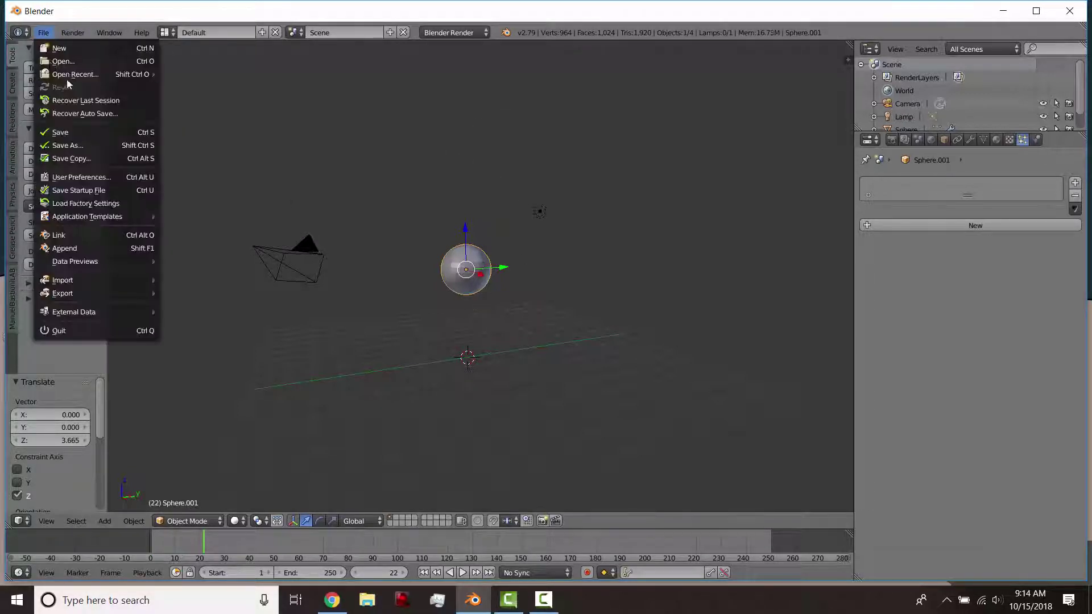
mouse_move(82, 72)
click(207, 70)
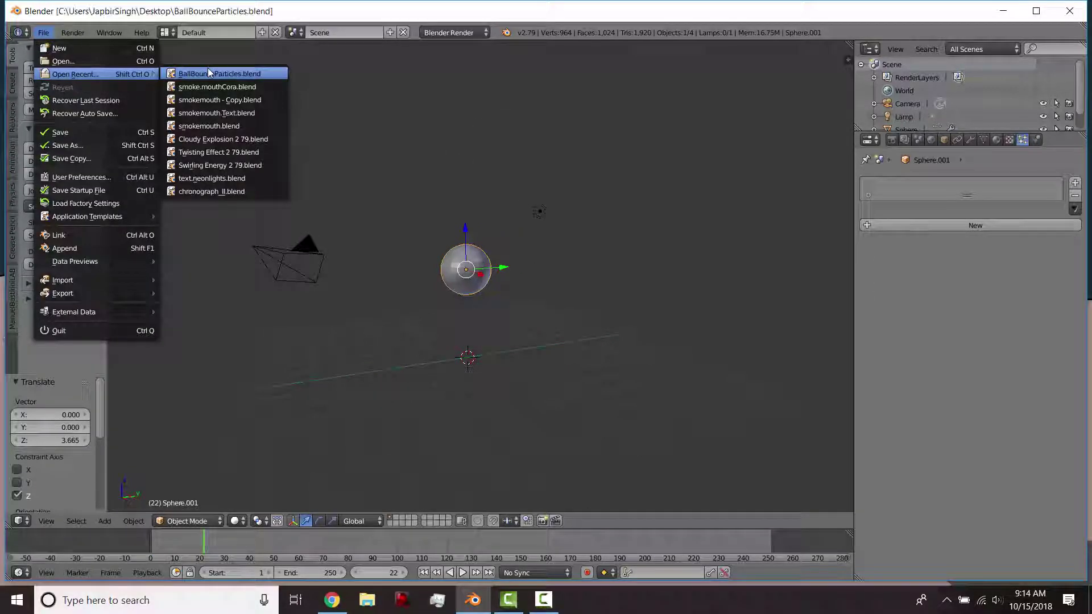
Change the render result area to a 3D View, select the small emitter sphere and go to the first frame
click(19, 523)
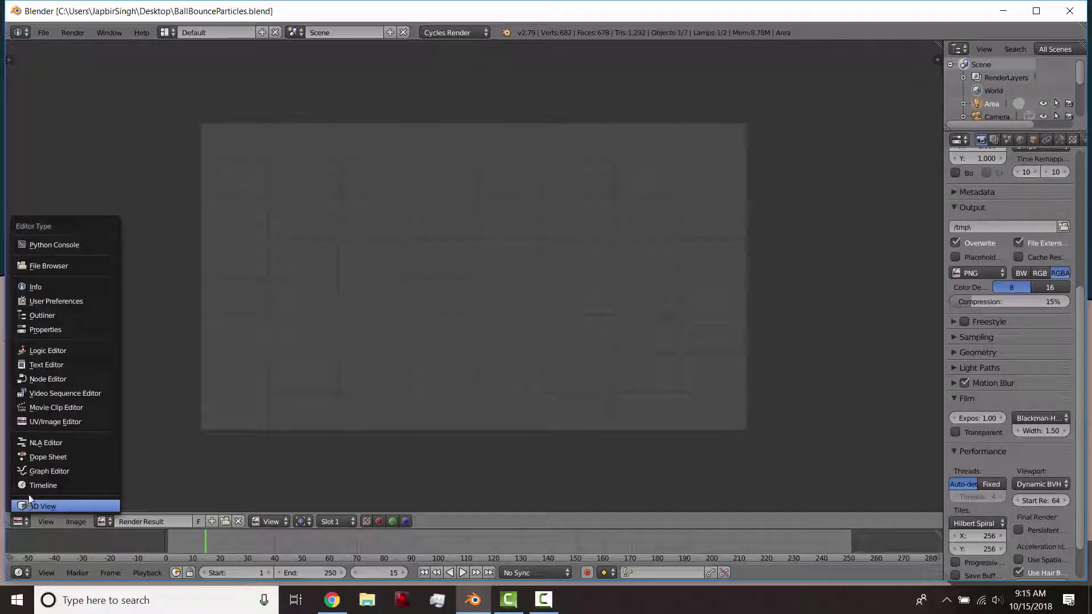
click(43, 506)
middle_drag(509, 359, 571, 262)
right_click(483, 316)
key(shift+z)
key(shift+Left)
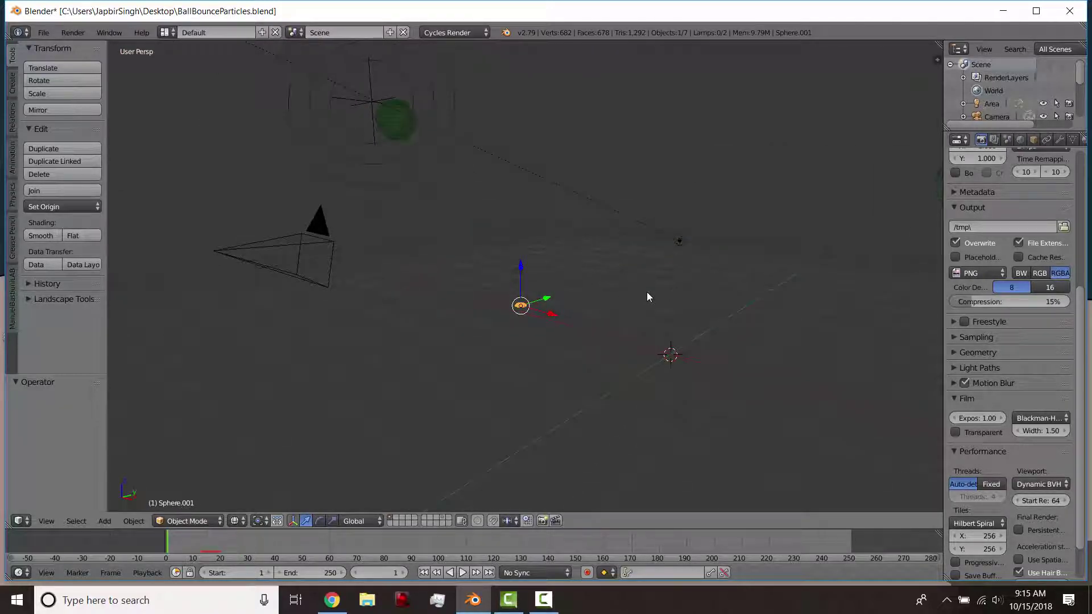
Play the bouncing ball animation and preview the particles at frame 16 in rendered shading
scroll(609, 312, up, 4)
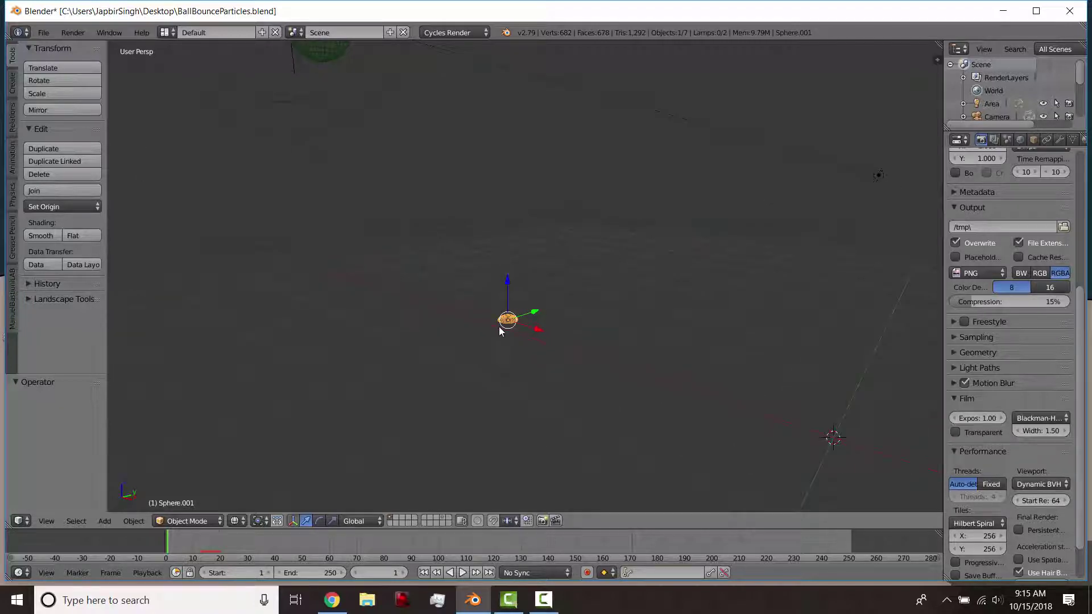
key(alt+a)
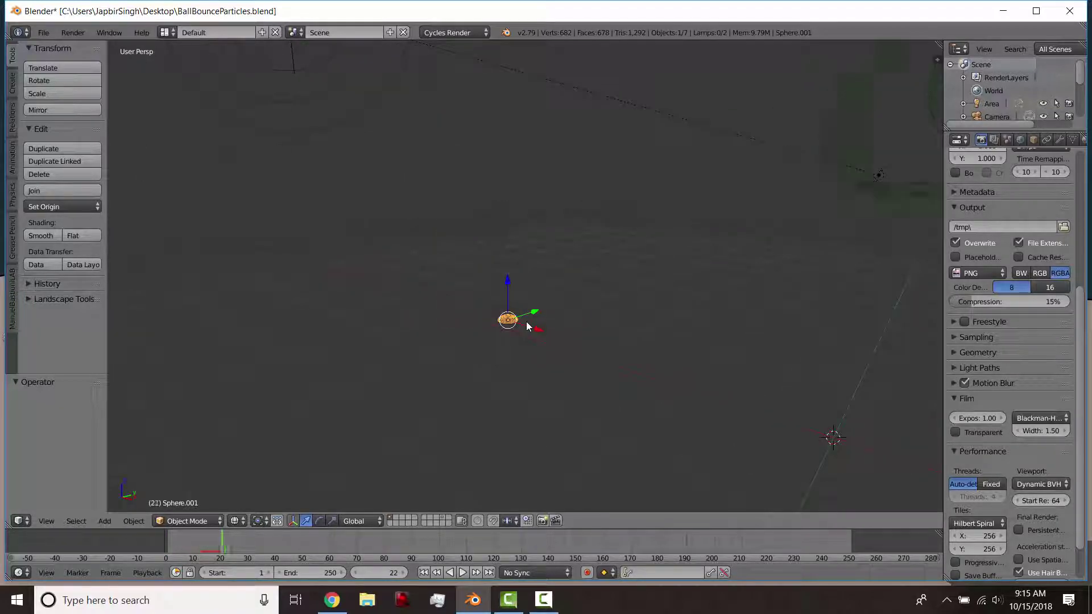
key(shift+z)
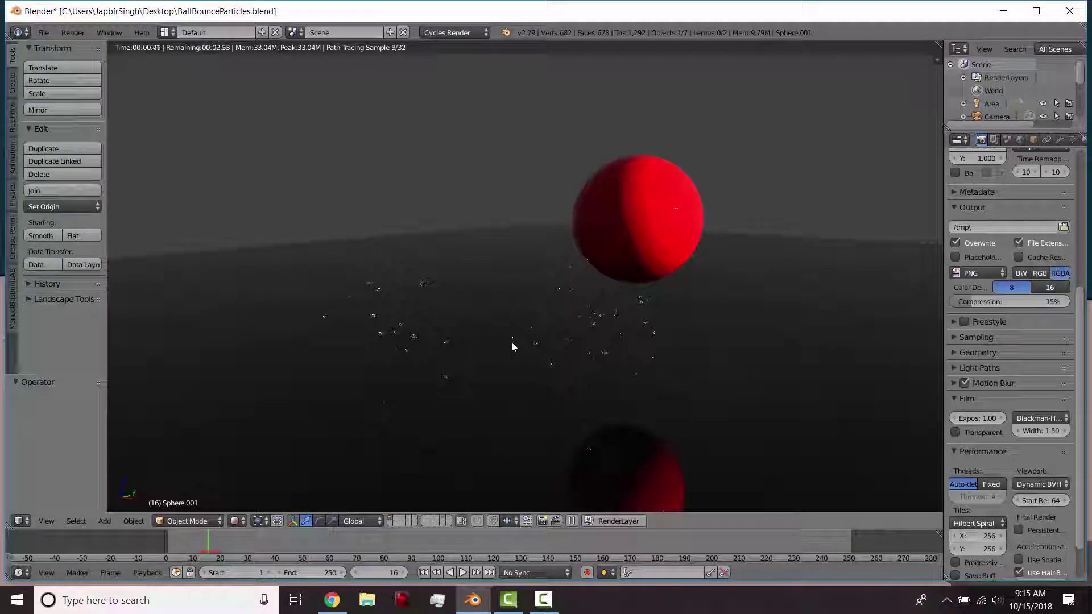
key(z)
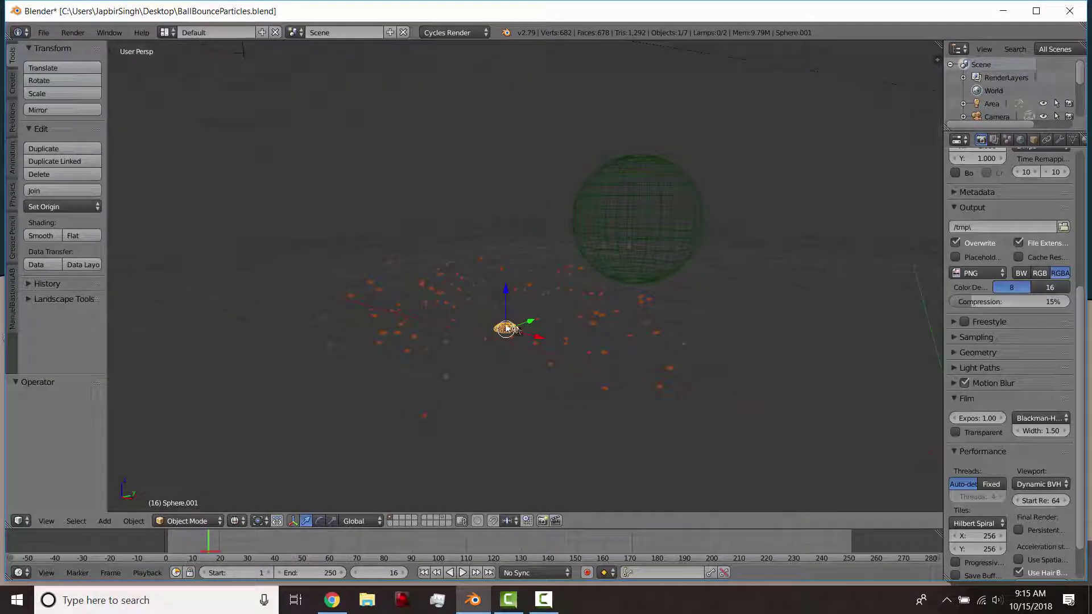
key(shift+z)
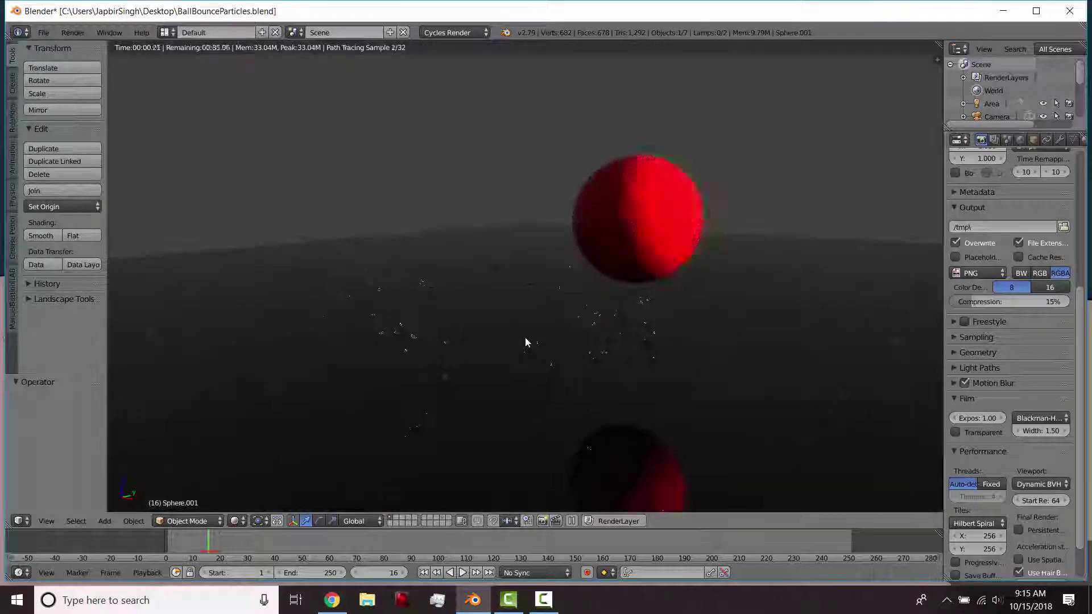
Compare the rendered bounce particles between frames 14 and 17, ending at frame 17 in wireframe shading
scroll(525, 337, up, 4)
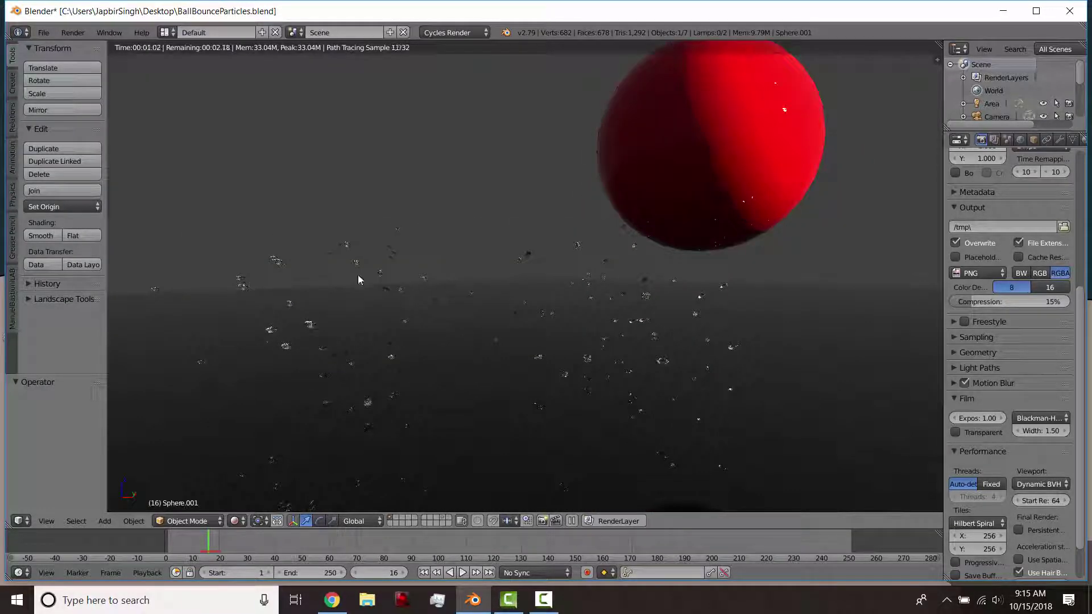
key(Left)
key(Left)
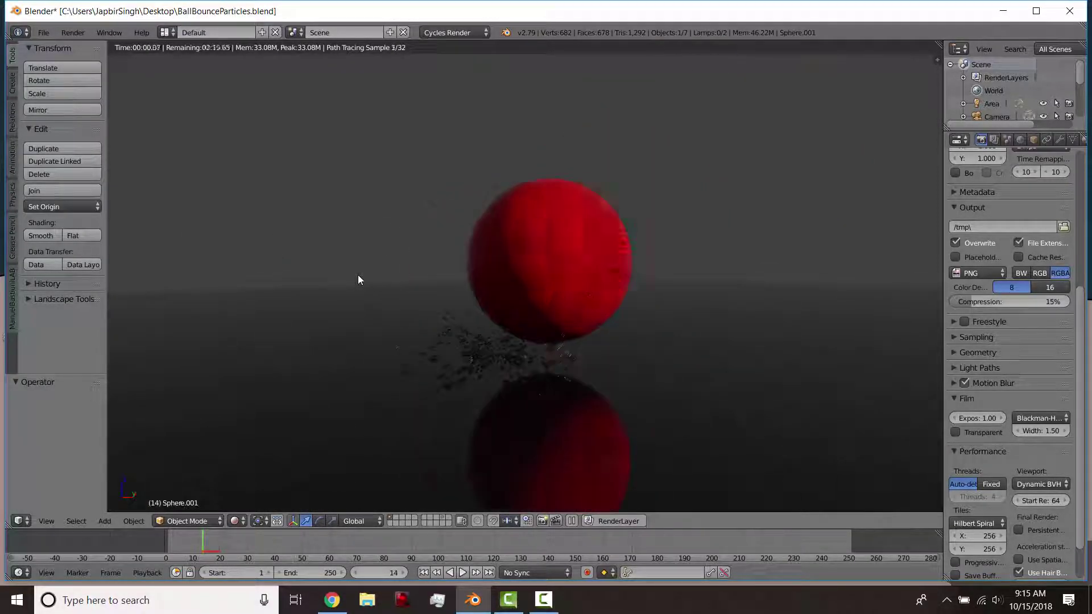
key(Right)
key(Right)
key(Right)
key(z)
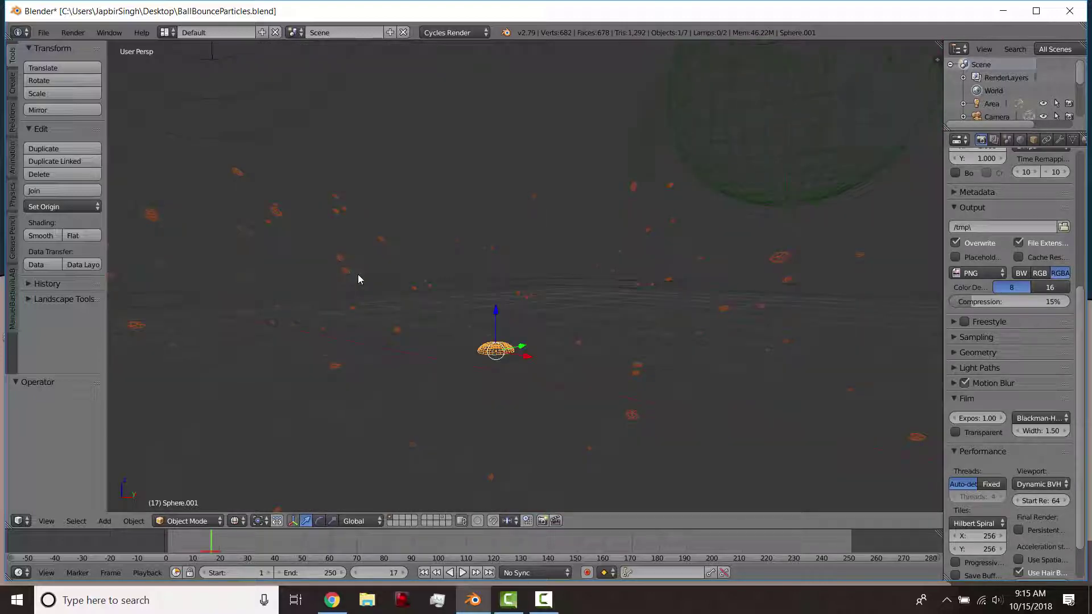
Examine the bouncing ball scene in wireframe, selecting the large floor object and the small emitter sphere to see how it is built
middle_drag(359, 279, 389, 282)
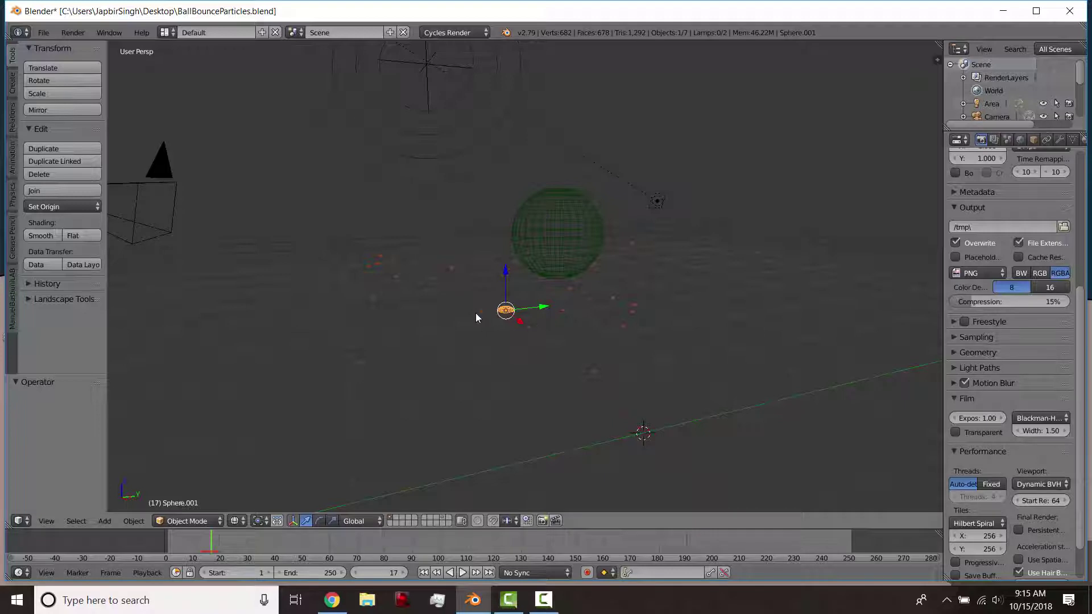
middle_drag(478, 312, 500, 290)
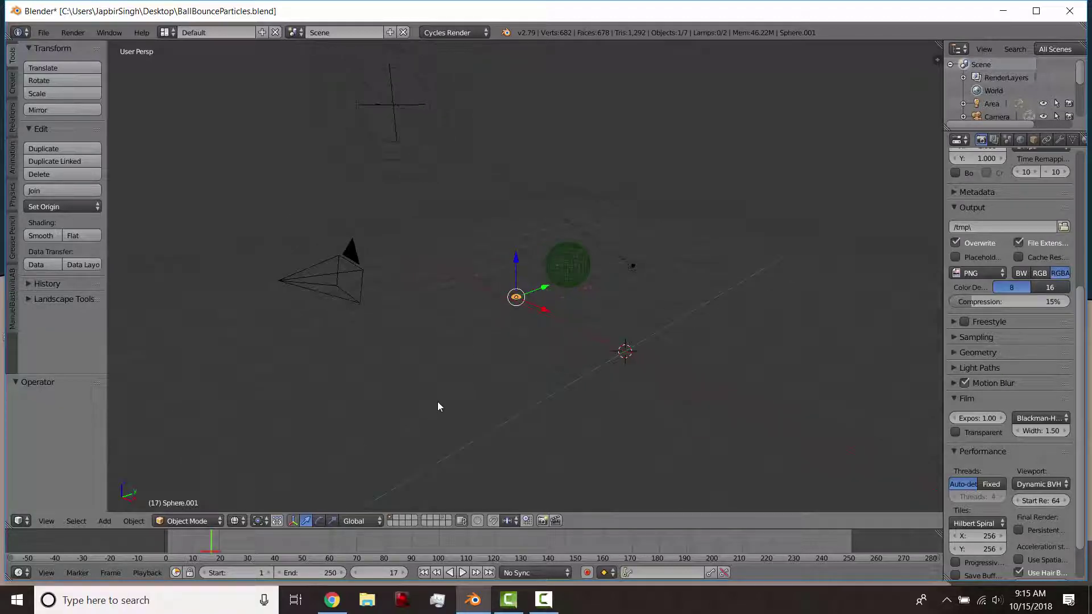
mouse_move(490, 335)
middle_down()
mouse_move(591, 343)
mouse_move(586, 319)
mouse_move(475, 337)
mouse_move(511, 291)
mouse_move(486, 319)
middle_up()
right_click(286, 269)
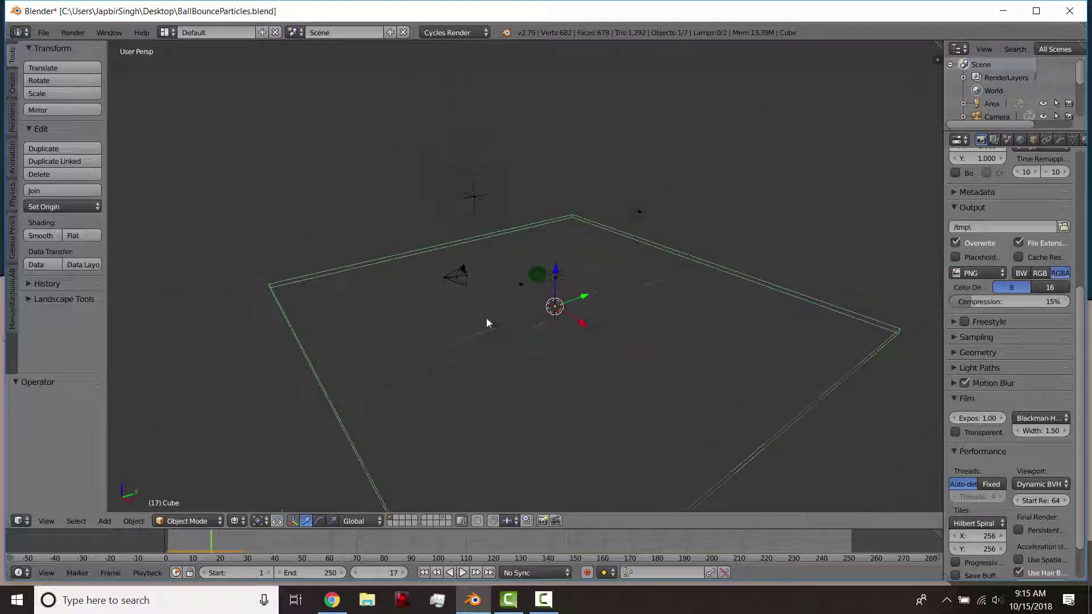
click(52, 32)
mouse_move(473, 273)
middle_down()
mouse_move(484, 275)
mouse_move(463, 281)
mouse_move(360, 247)
mouse_move(341, 254)
mouse_move(479, 263)
mouse_move(477, 294)
middle_up()
scroll(462, 280, up, 3)
right_click(455, 305)
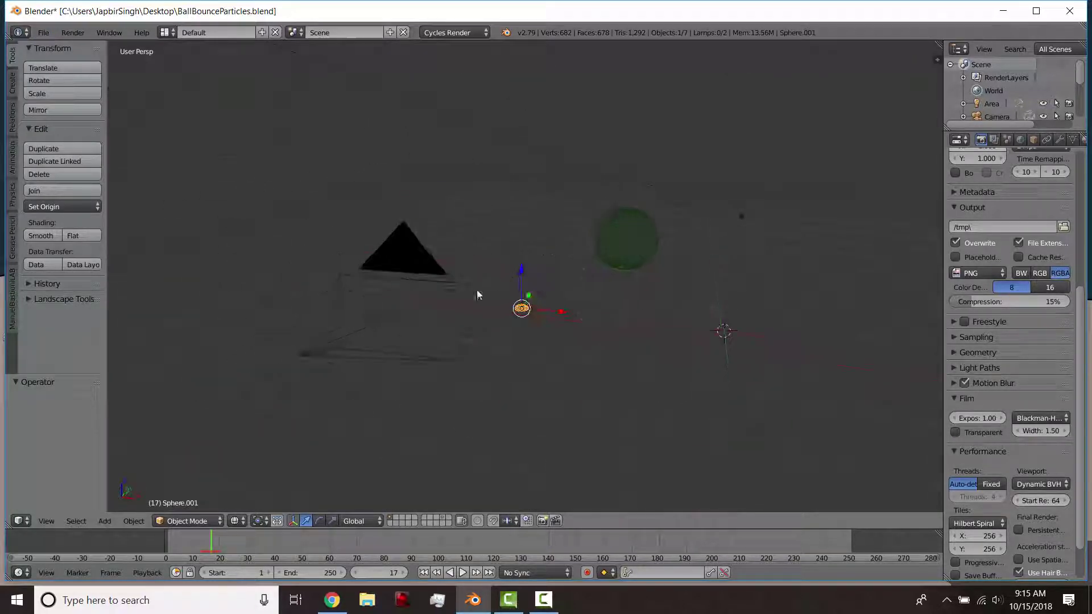
middle_drag(604, 326, 556, 310)
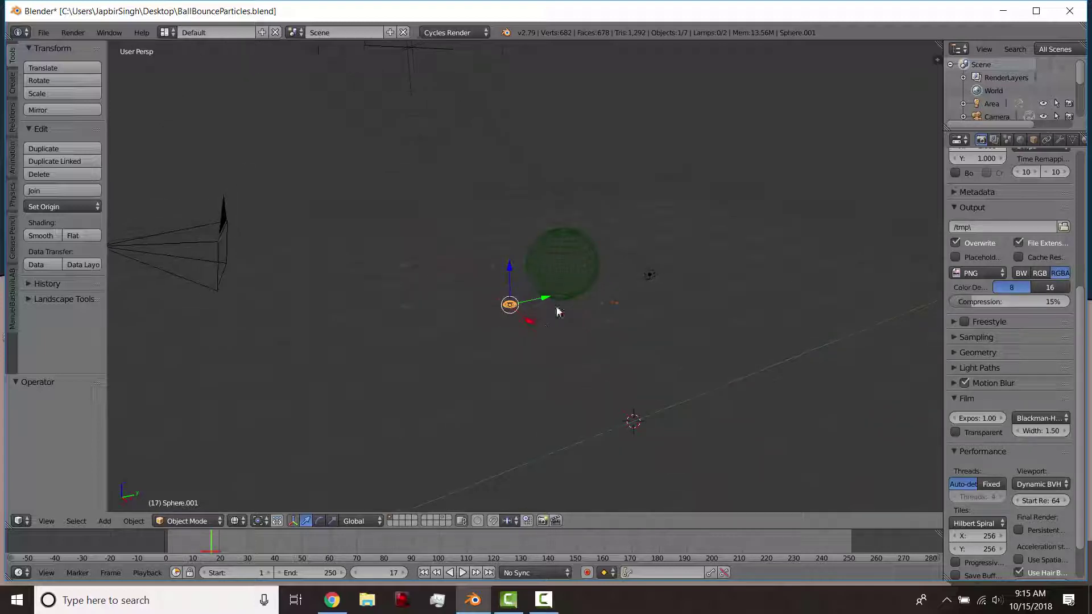
Start a new scene from the default startup file
click(43, 33)
click(56, 49)
click(56, 49)
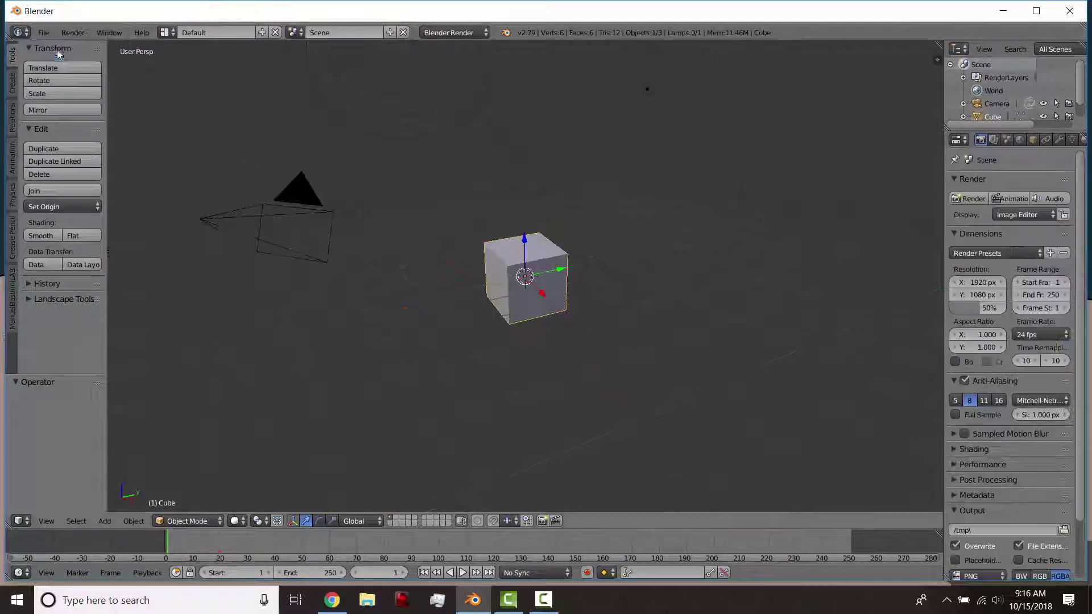
Raise the default cube along Z well above the grid, finishing with a move of about 2.35 units
drag(526, 245, 527, 103)
scroll(526, 103, down, 2)
shift+middle_drag(522, 157, 477, 210)
drag(477, 209, 476, 159)
middle_drag(509, 188, 532, 227)
Widen the properties area and add a new particle system to the cube
drag(942, 156, 842, 149)
click(1009, 142)
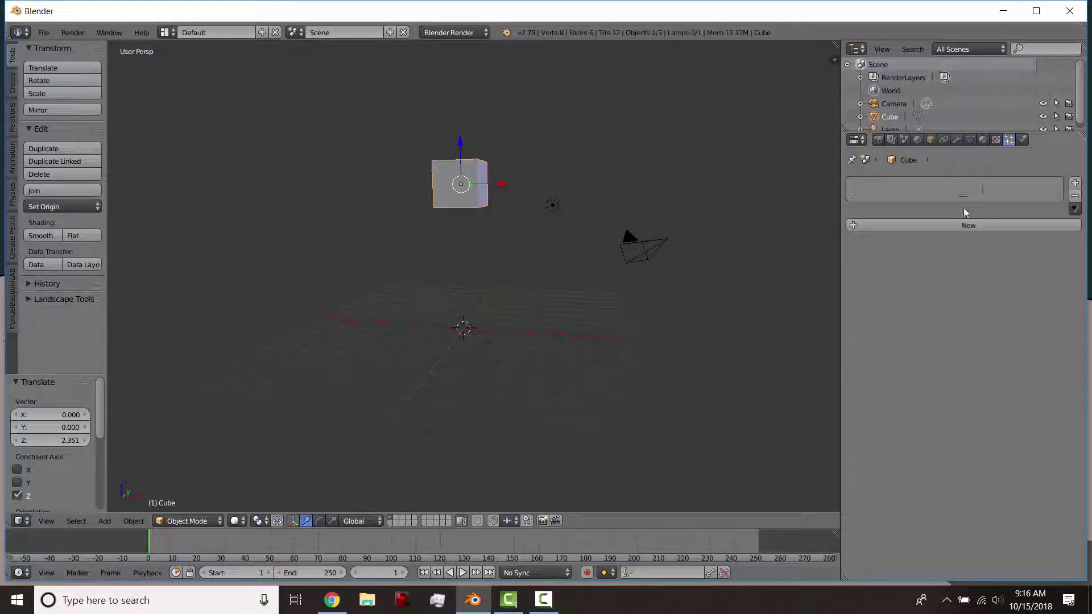
click(957, 225)
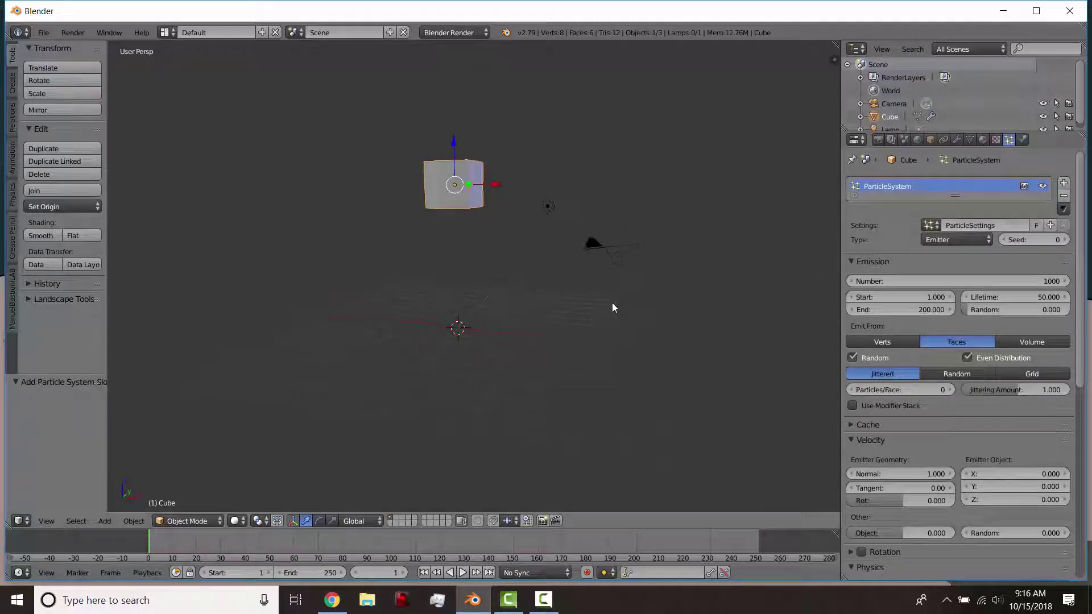
Play the animation to preview the cube's default particle emission, and pause it at frame 116
middle_drag(612, 307, 561, 319)
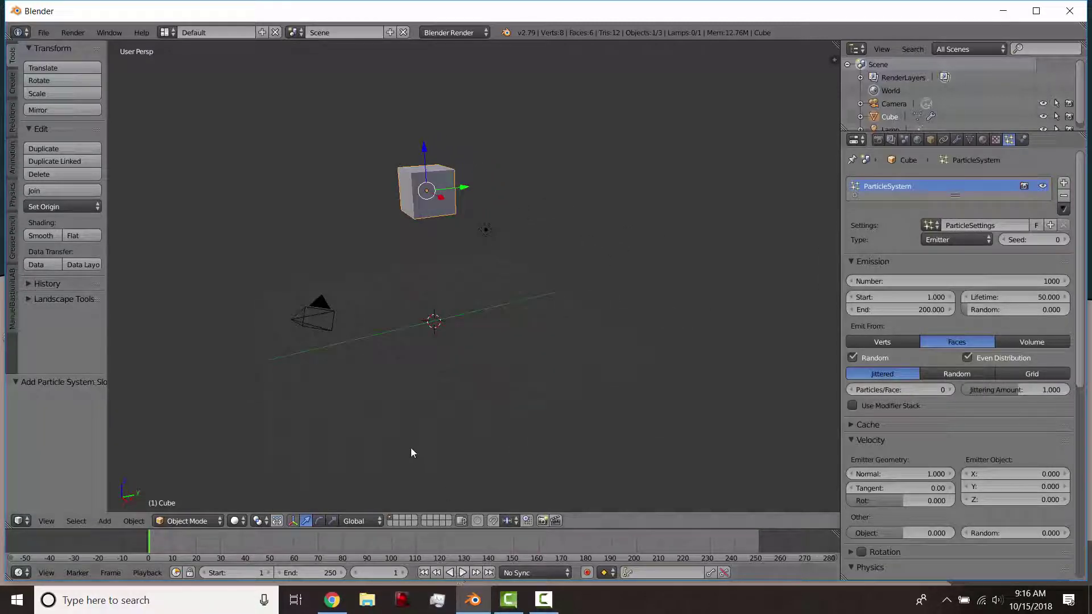
scroll(412, 398, up, 3)
shift+middle_drag(369, 391, 485, 542)
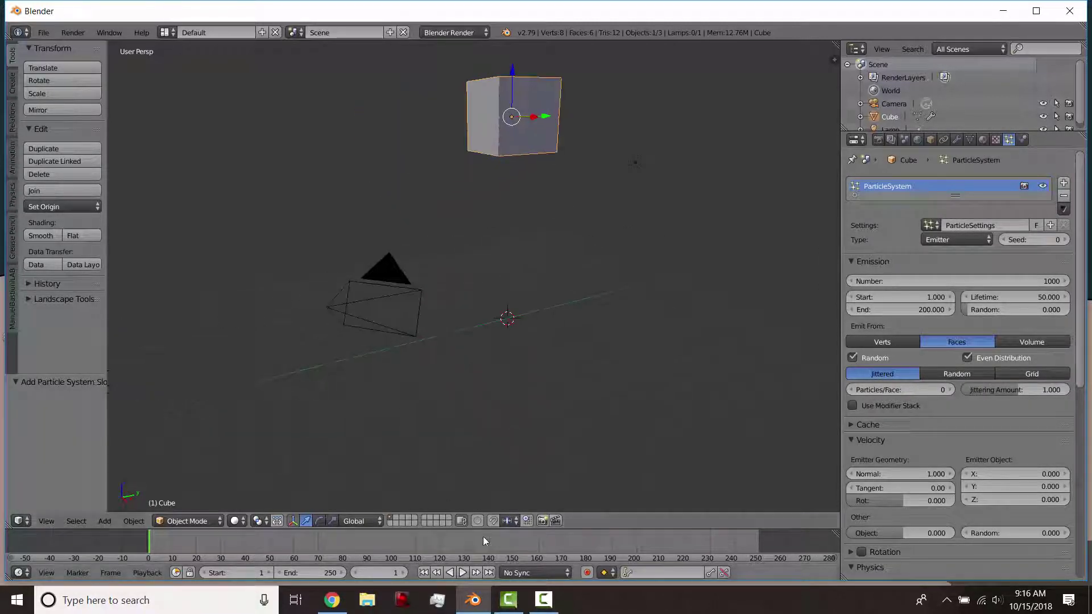
click(462, 572)
middle_drag(531, 297, 594, 266)
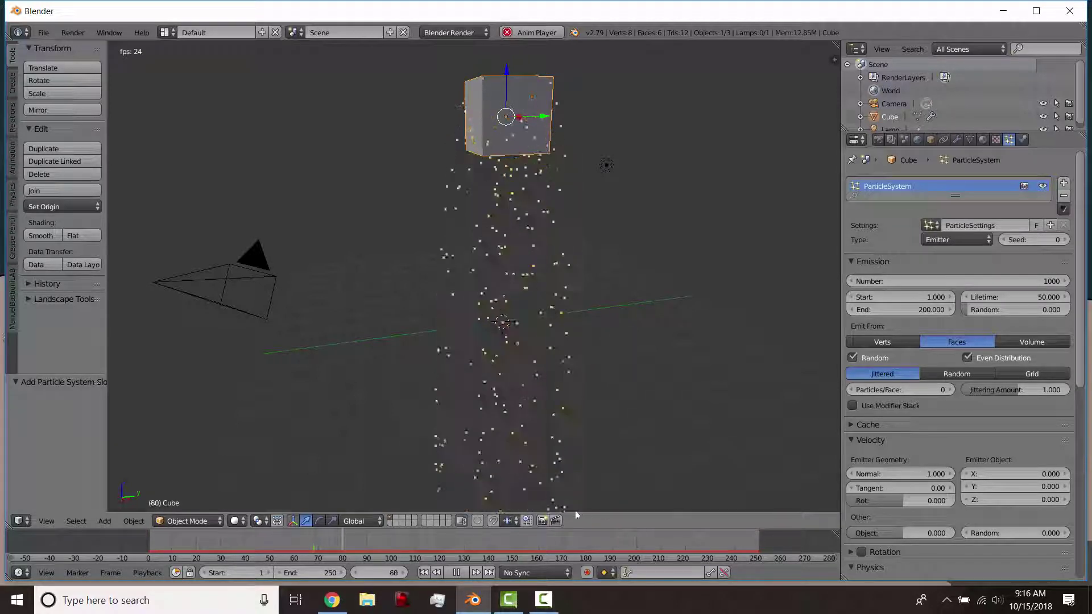
click(459, 572)
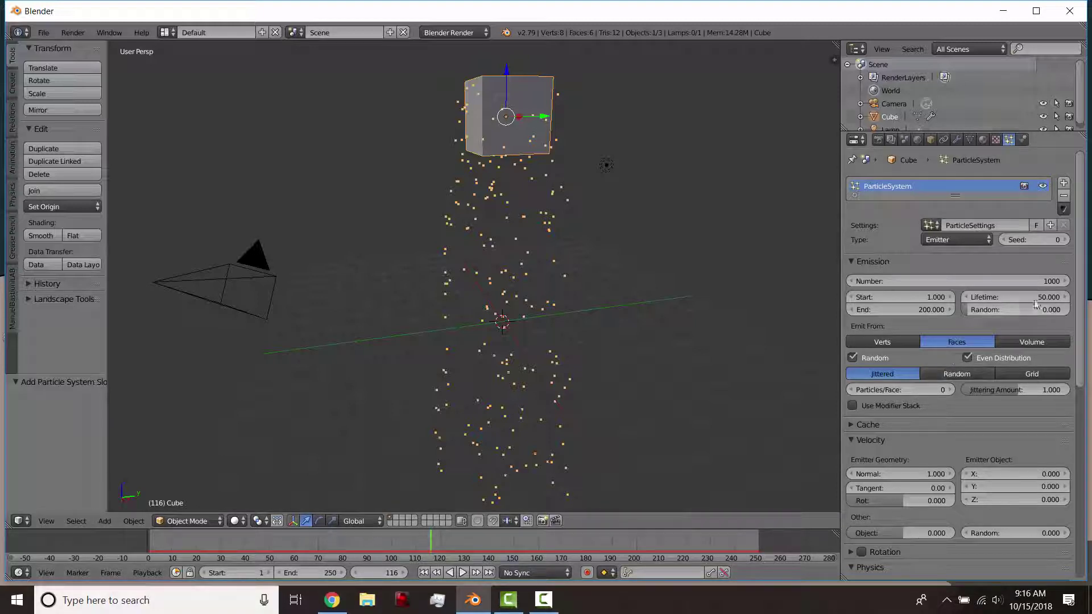
Set the particle number to 1001 and play the emission from frame 116 to frame 141
click(1067, 281)
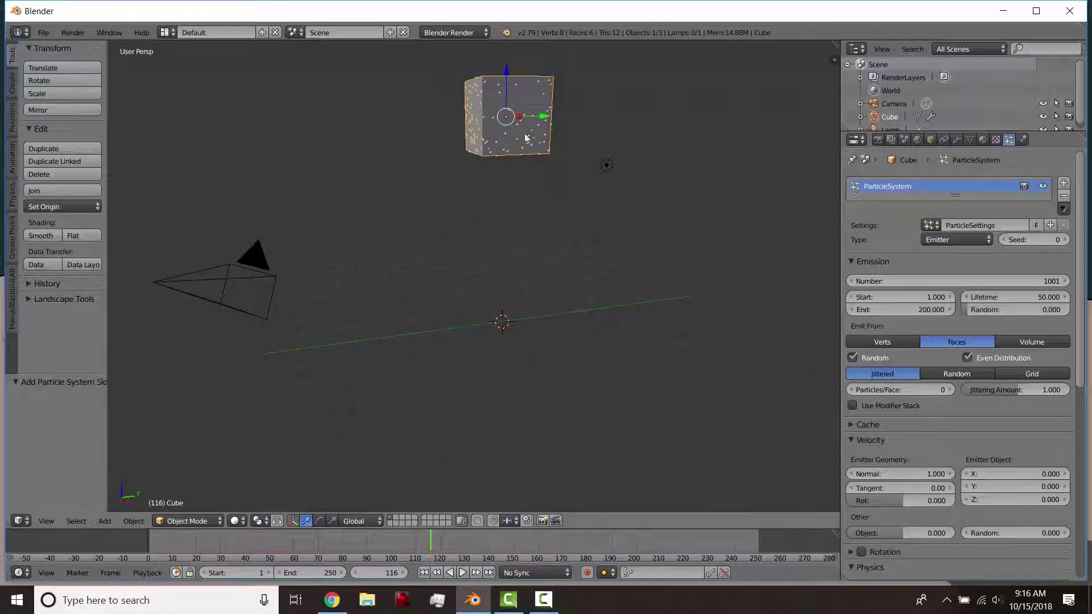
click(460, 572)
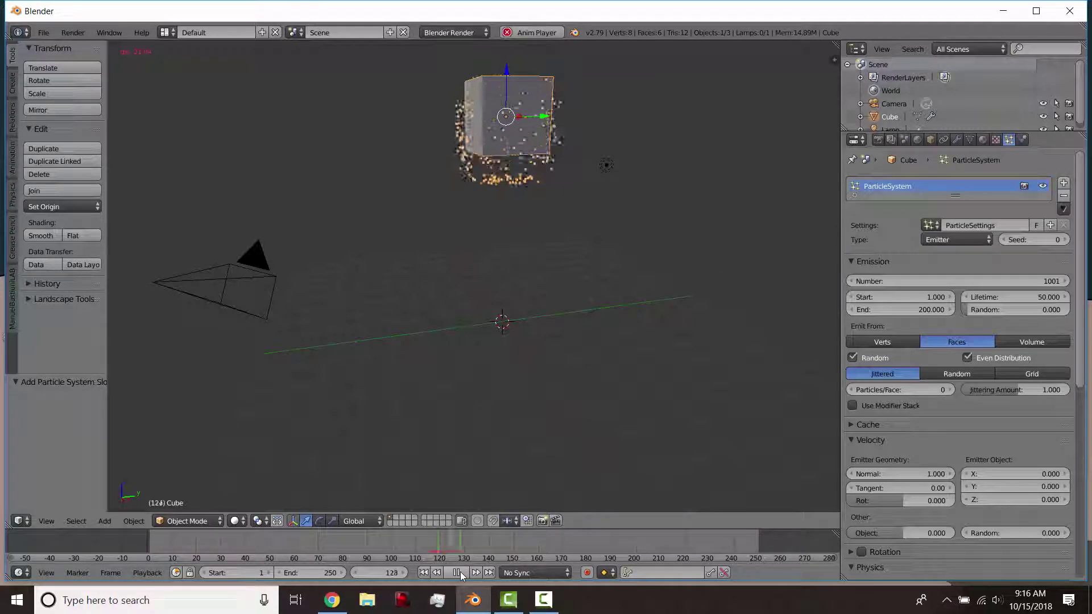
click(460, 572)
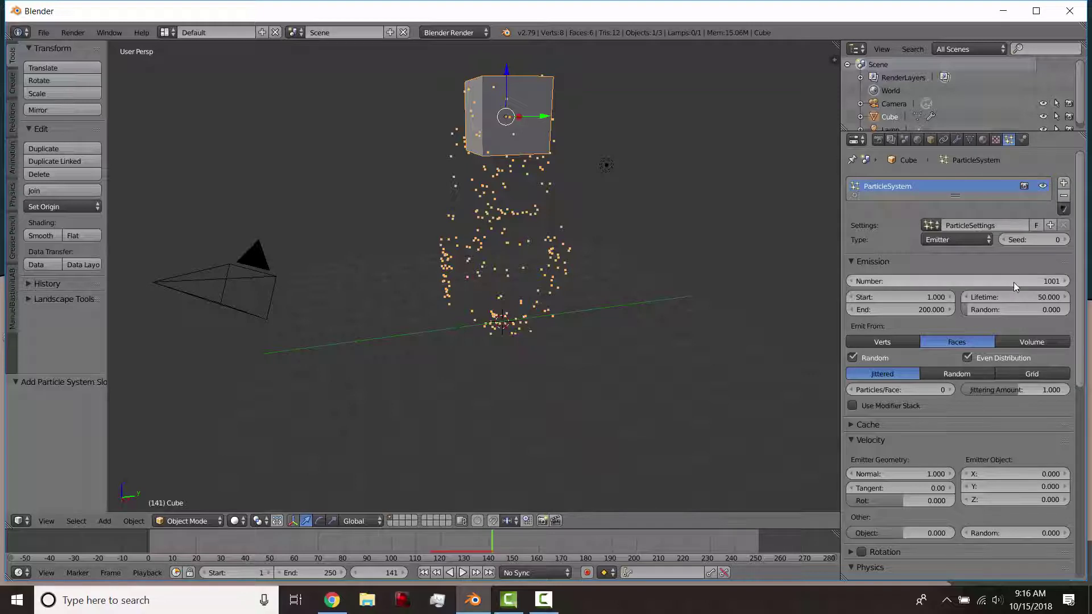
Replay the emission from the first frame, pause it and scrub back to frame 48
click(424, 573)
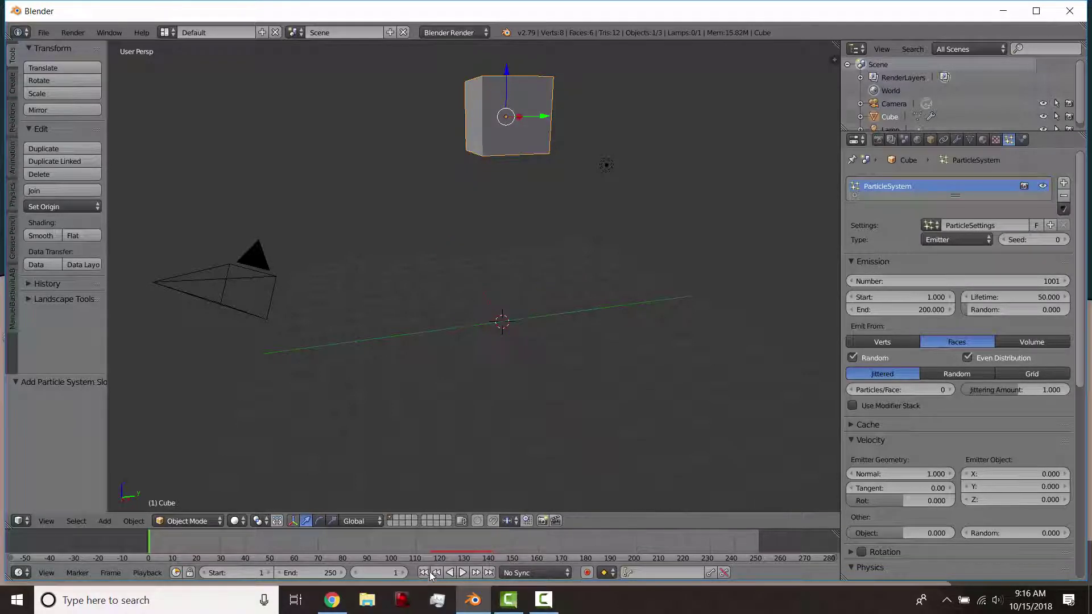
click(462, 572)
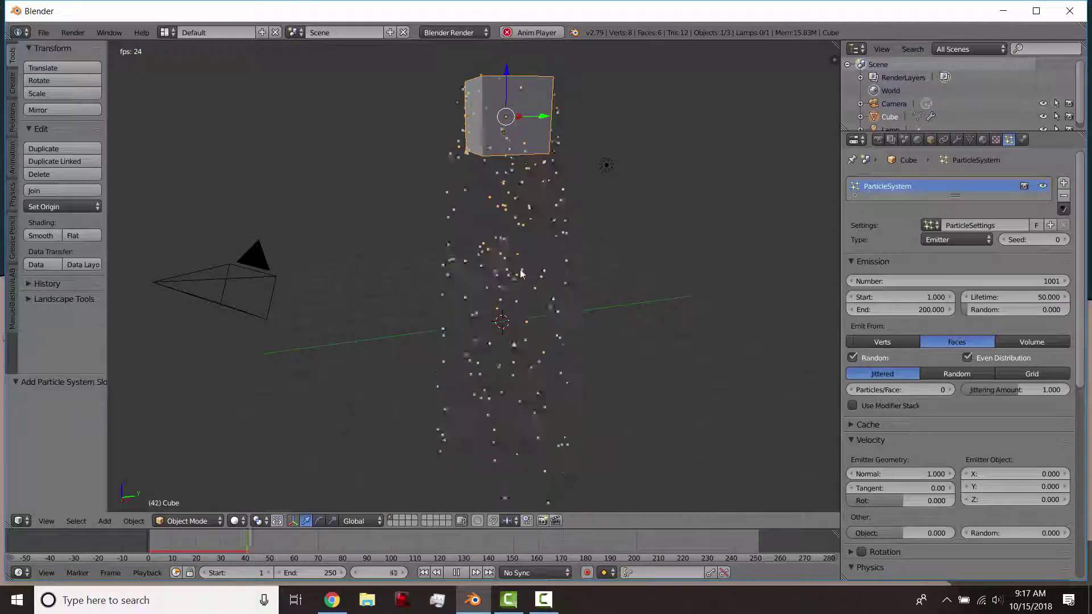
click(455, 573)
drag(375, 539, 264, 539)
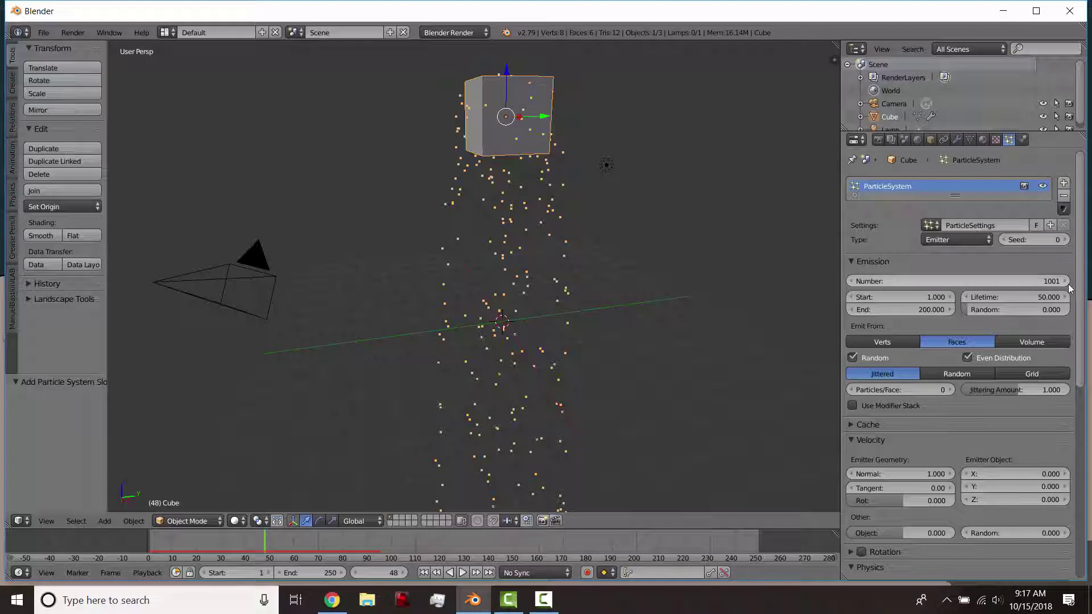
Try a particle number of 1002, return it to 1001 and play the emission from frame 48 to frame 125
click(1066, 282)
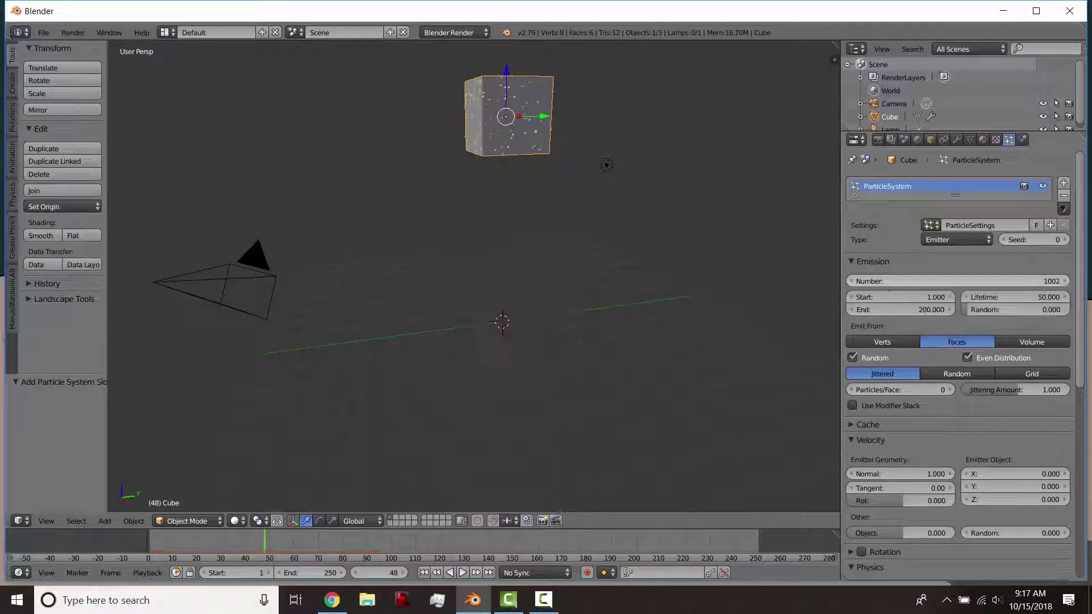
click(852, 281)
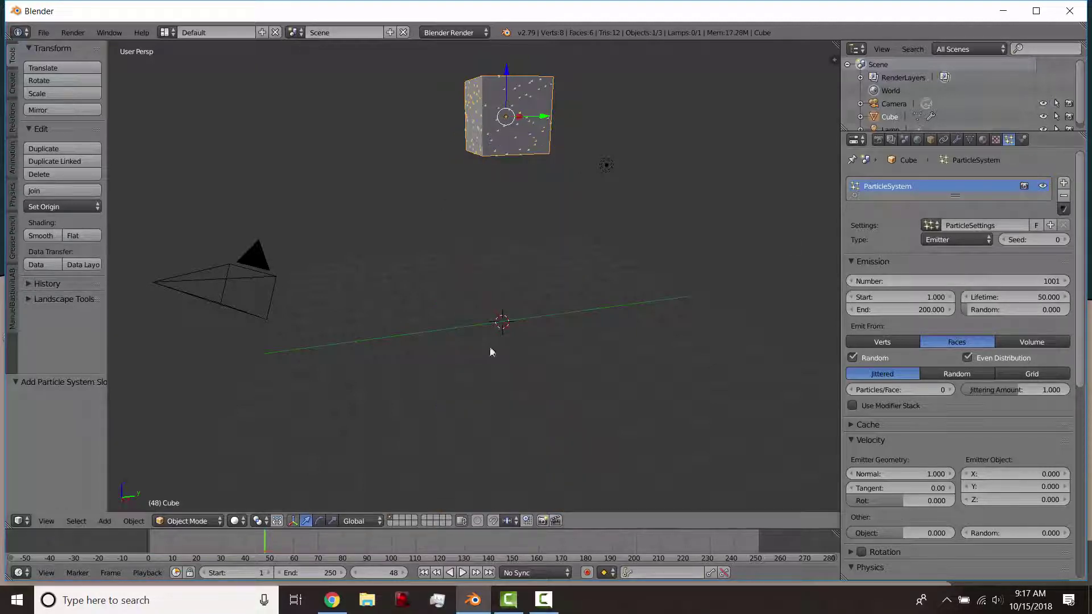
click(463, 572)
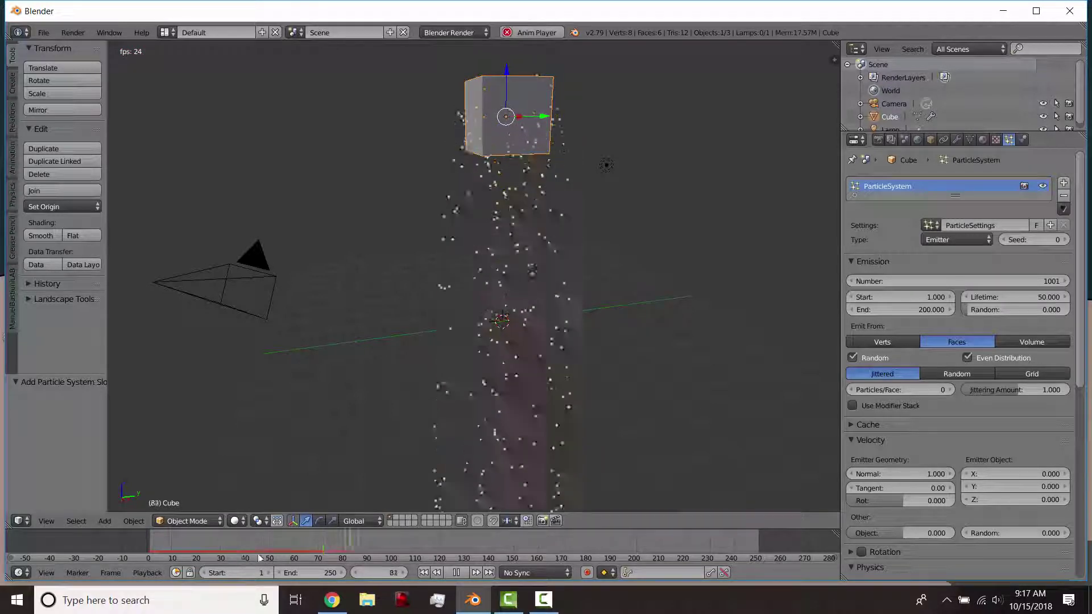
click(462, 574)
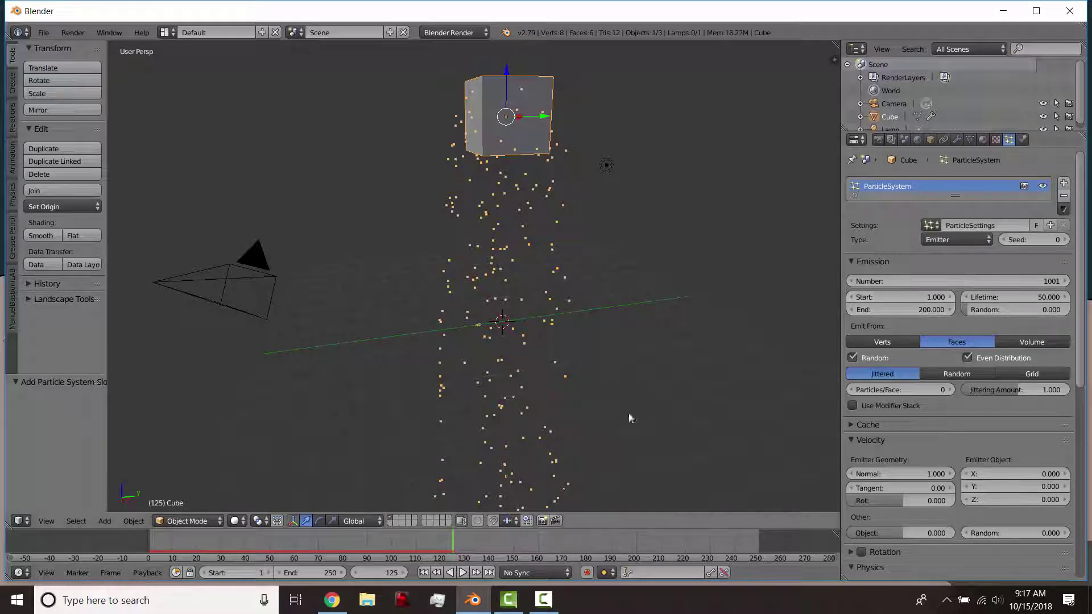
Go back to the first frame and set the particle emission to start at frame 50 and end at frame 55
click(425, 573)
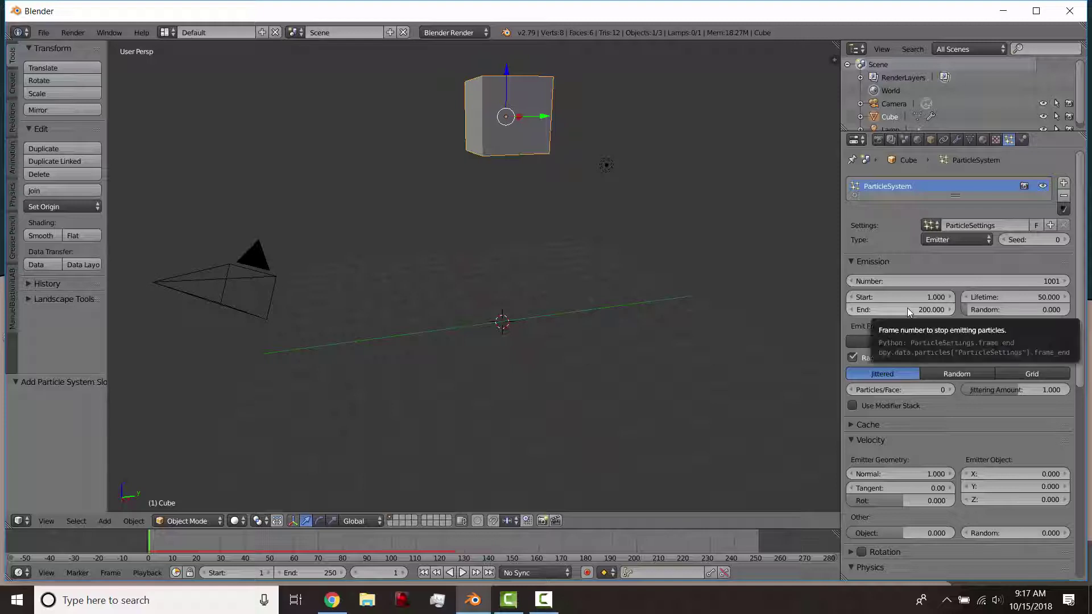
click(913, 292)
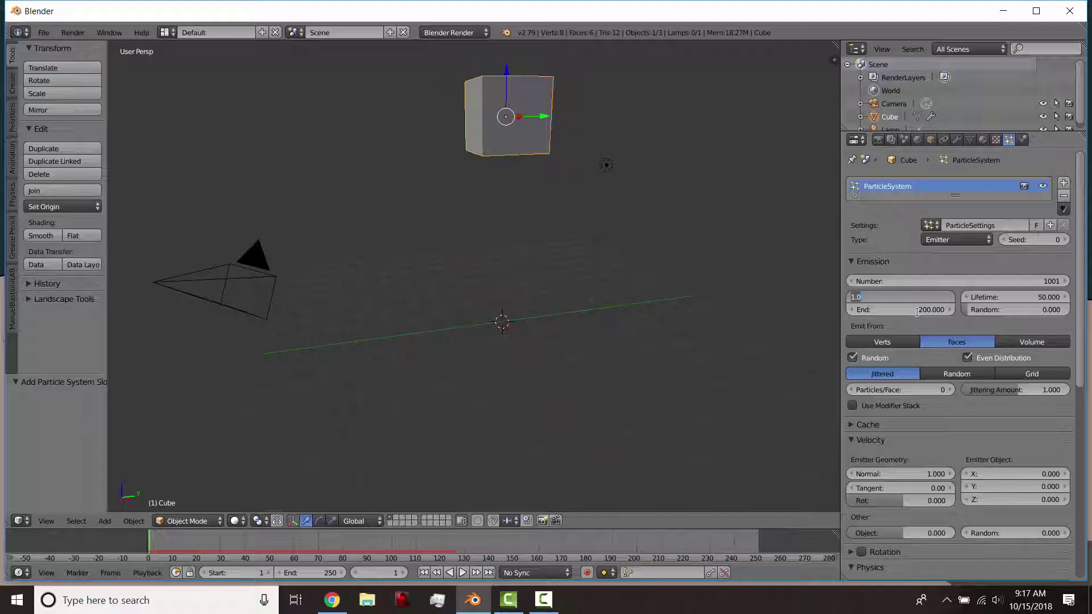
key(Return)
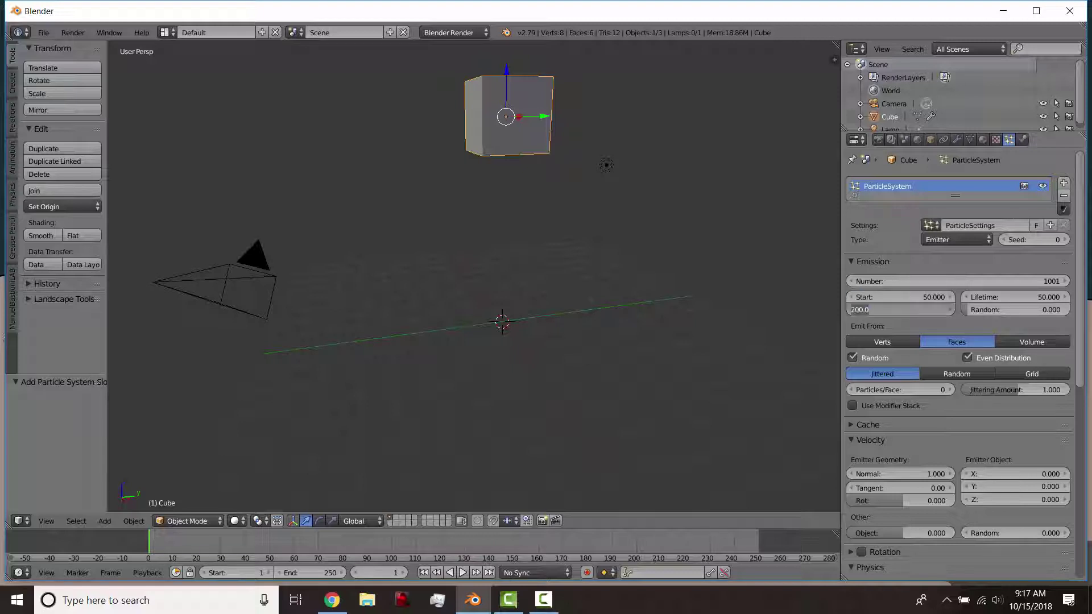
text(55)
key(Return)
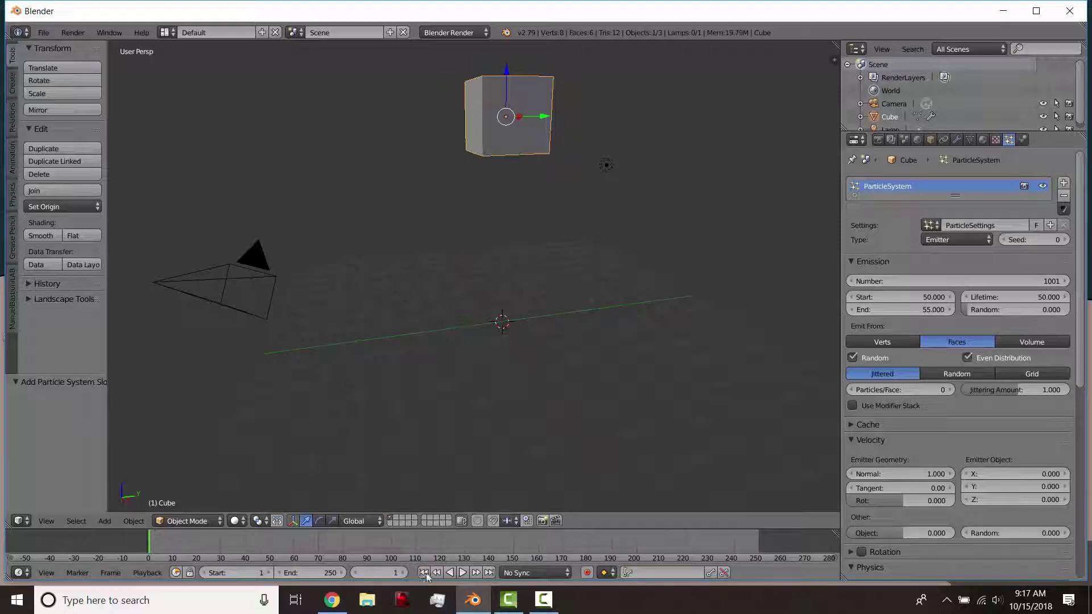
Play the short particle burst and scrub back through it to frame 52
click(461, 574)
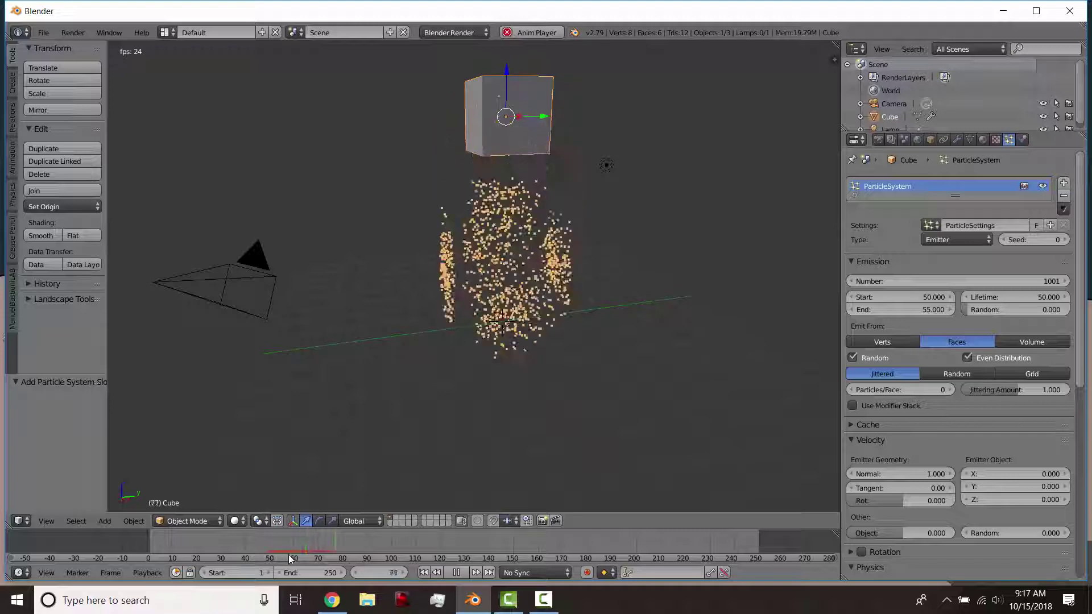
key(alt+a)
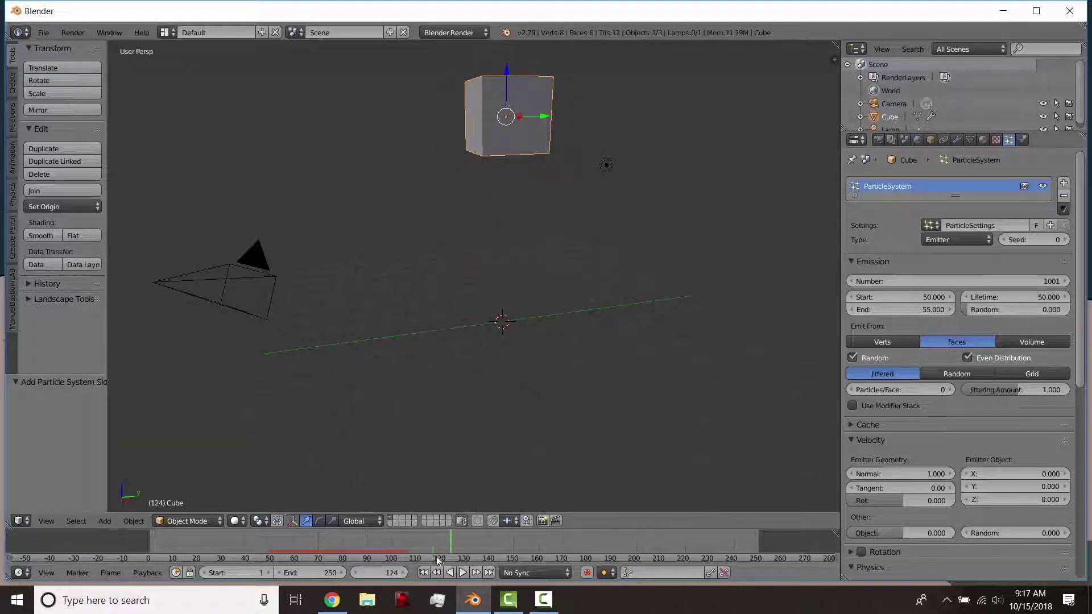
drag(414, 546, 294, 546)
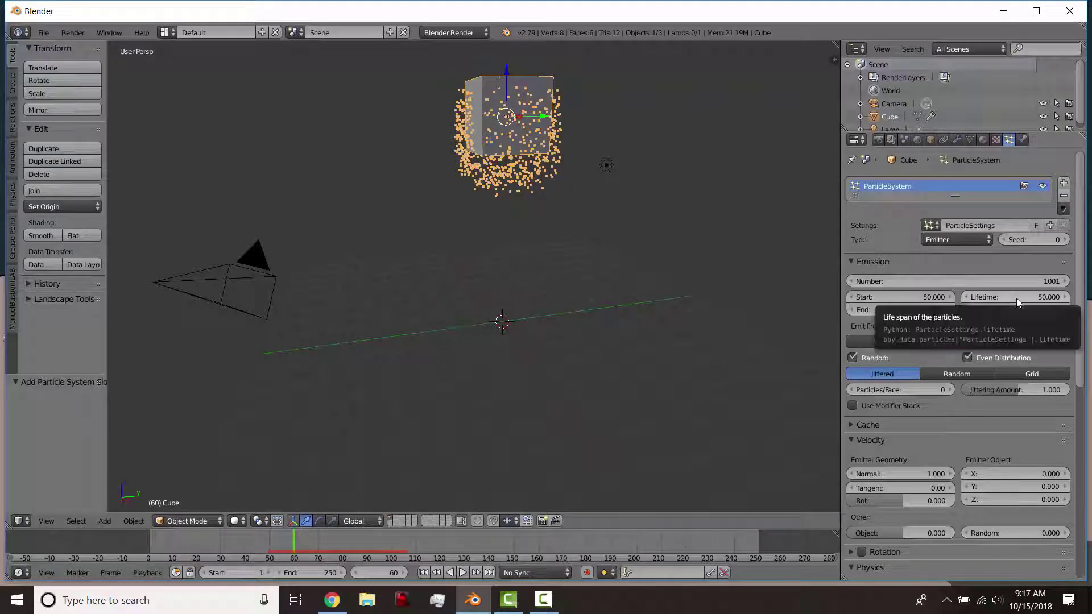
mouse_move(280, 537)
mouse_down()
mouse_move(338, 558)
mouse_move(301, 545)
mouse_move(392, 554)
mouse_move(275, 543)
mouse_up()
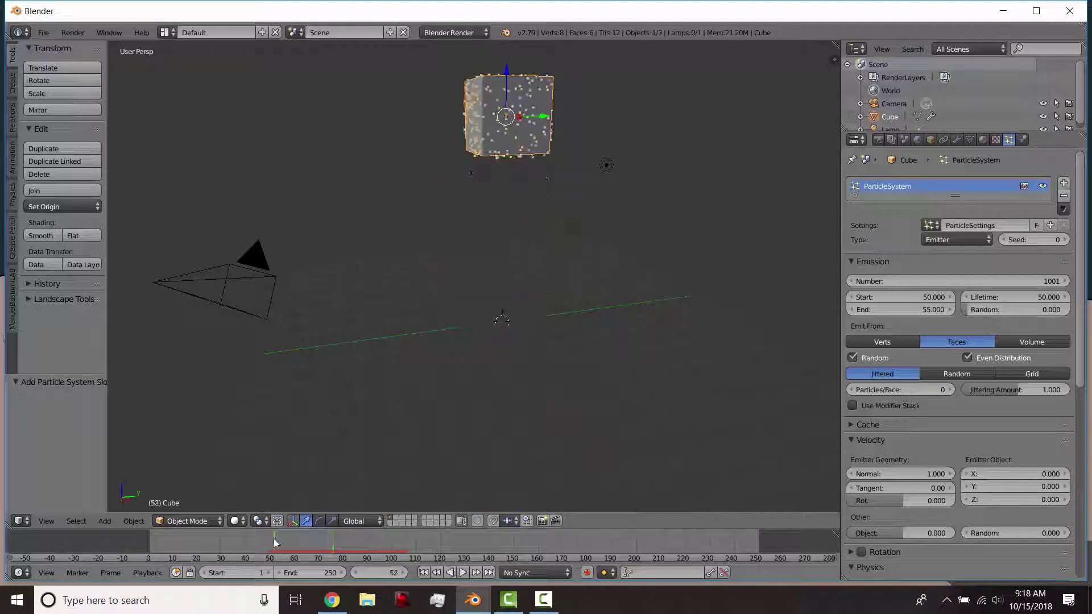
Set the particle lifetime to 200 frames
click(1029, 301)
text(20)
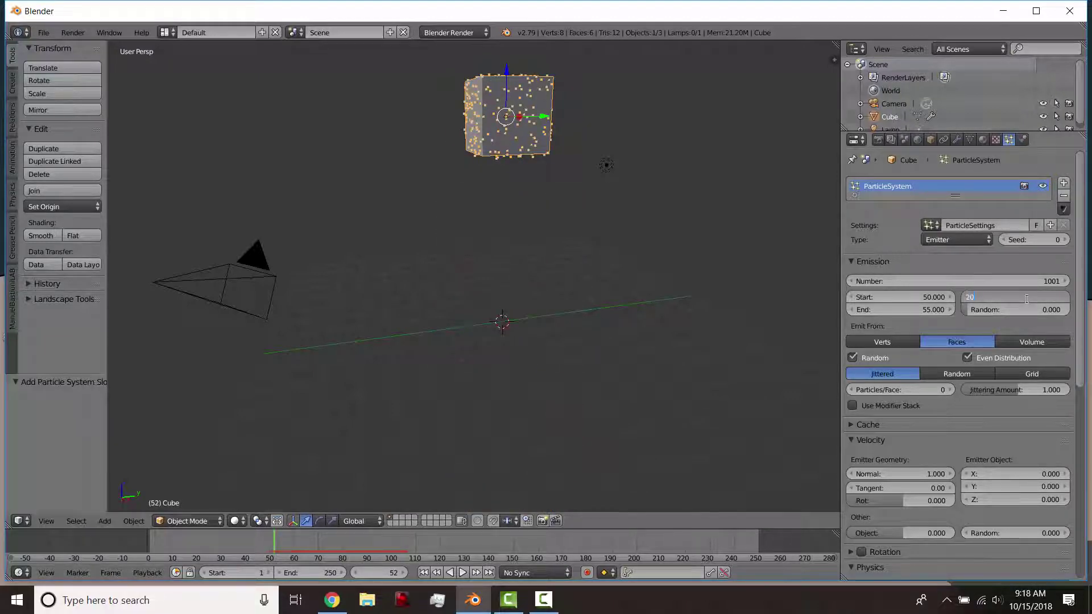
text(0)
key(Return)
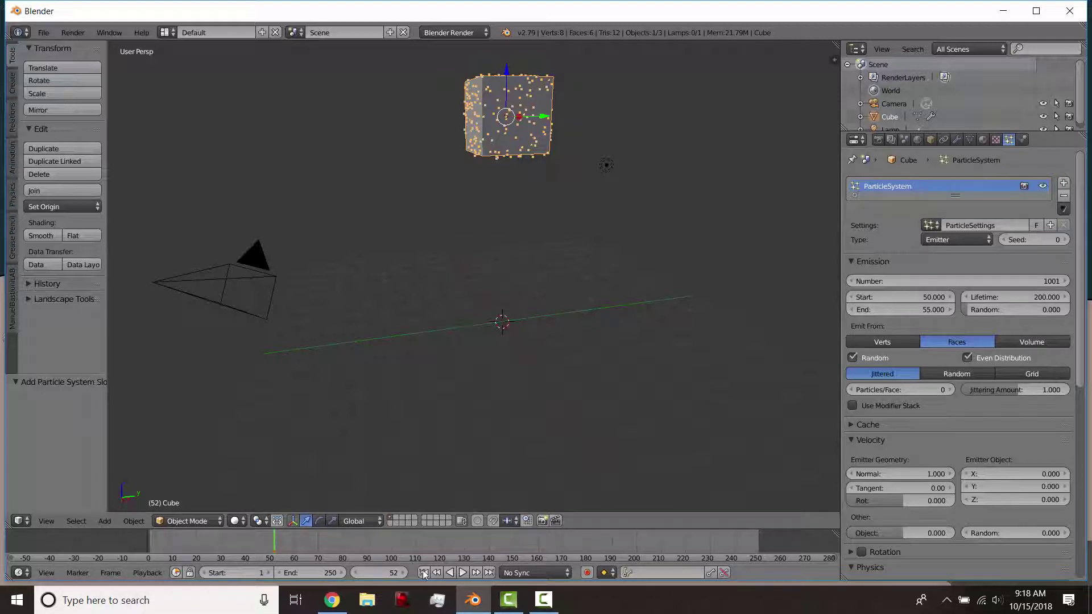
Play the particle emission from the first frame with the view pulled back, and stop after watching the particles fall
click(424, 573)
click(463, 572)
scroll(561, 285, down, 8)
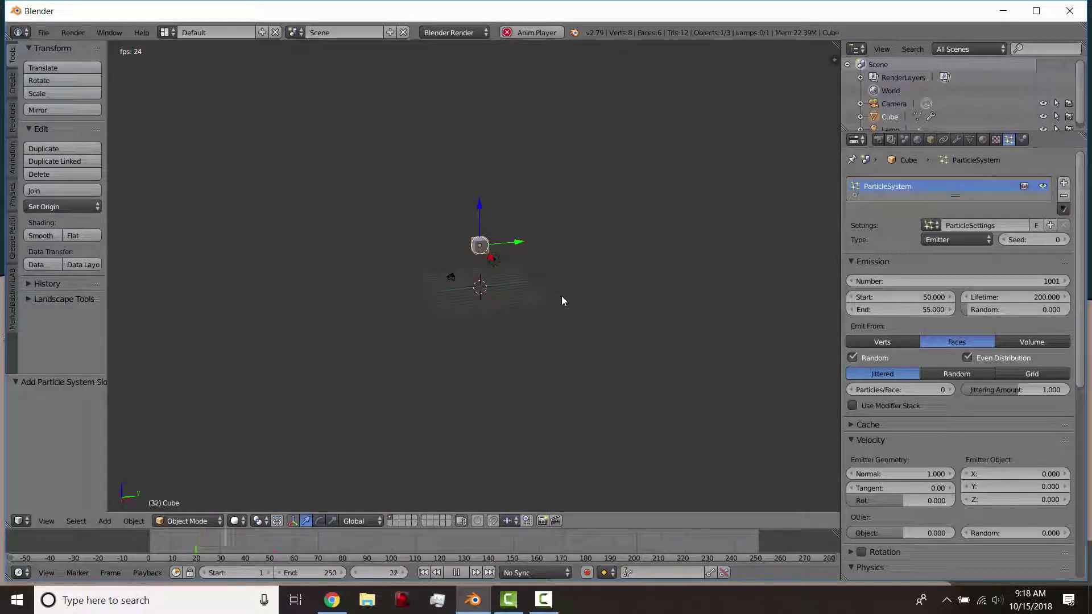
scroll(561, 296, down, 1)
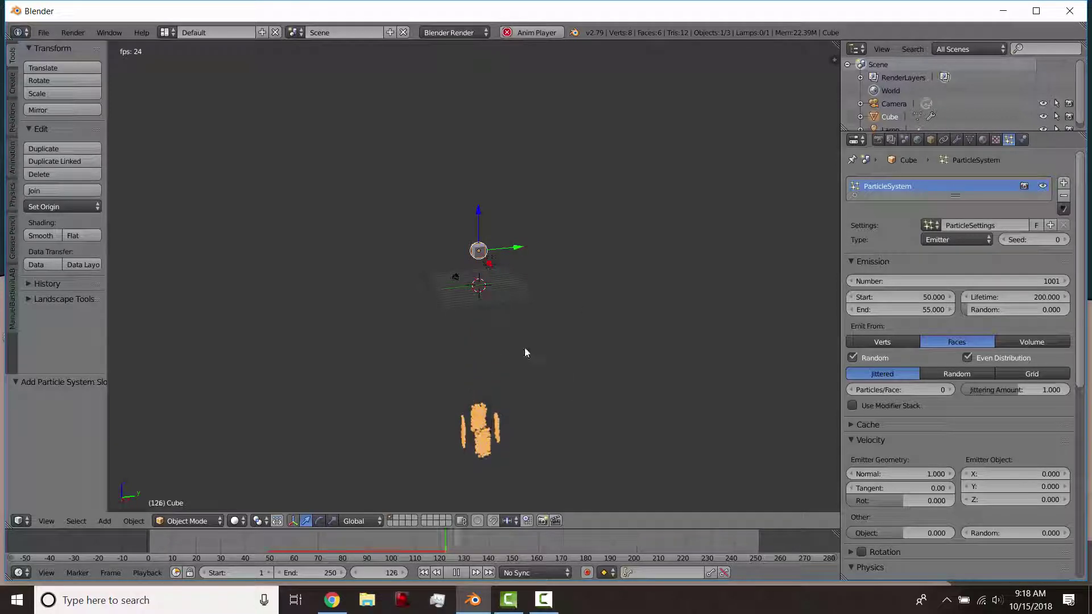
middle_drag(525, 353, 532, 415)
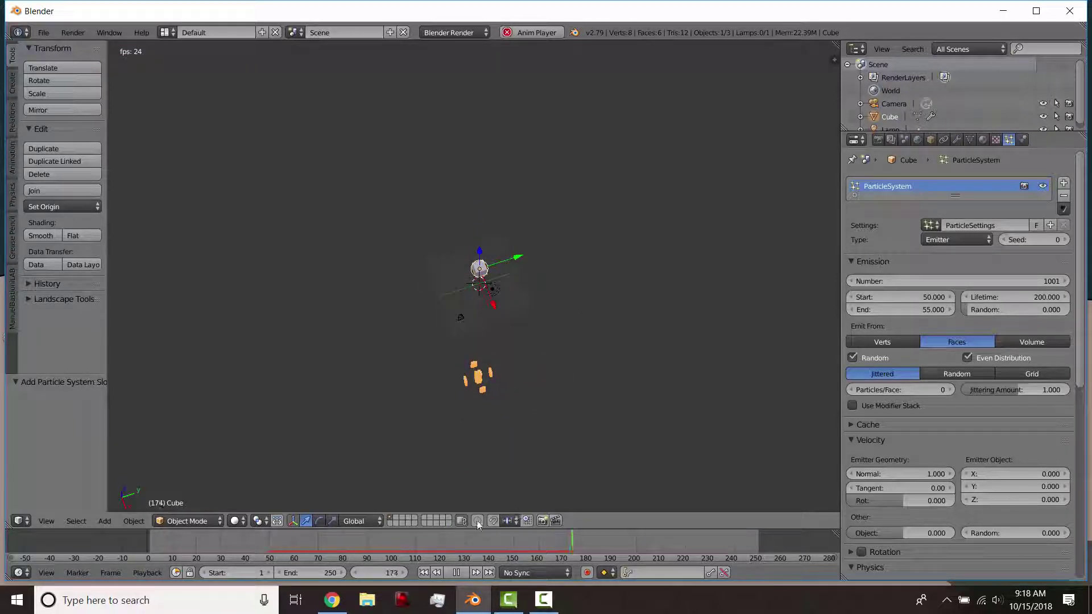
click(459, 574)
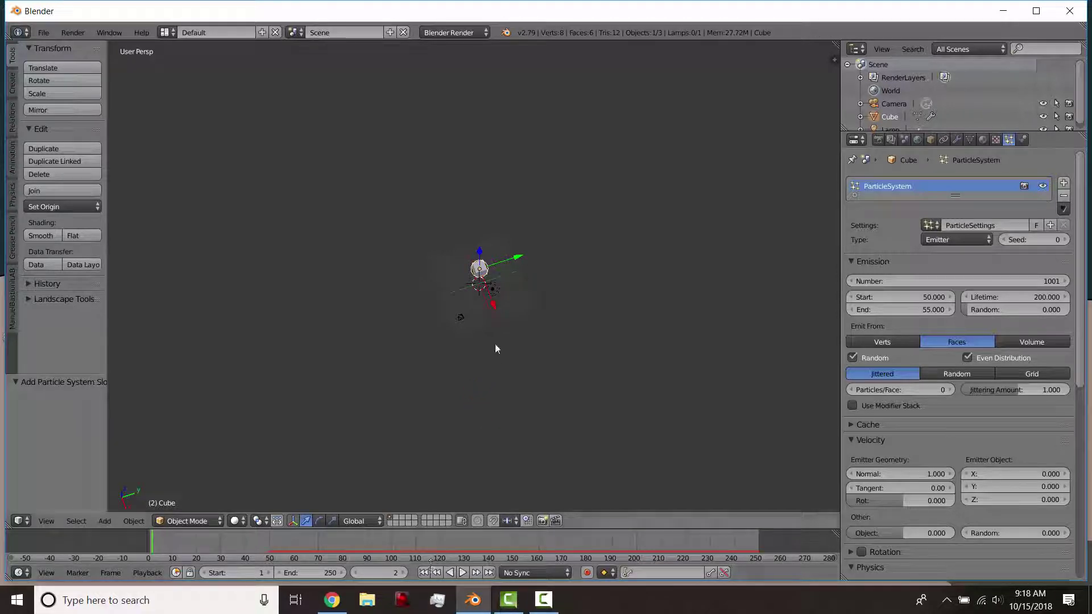
Advance the animation to frame 63 and set the particle lifetime to 10 frames
middle_drag(496, 348, 501, 293)
scroll(495, 285, up, 5)
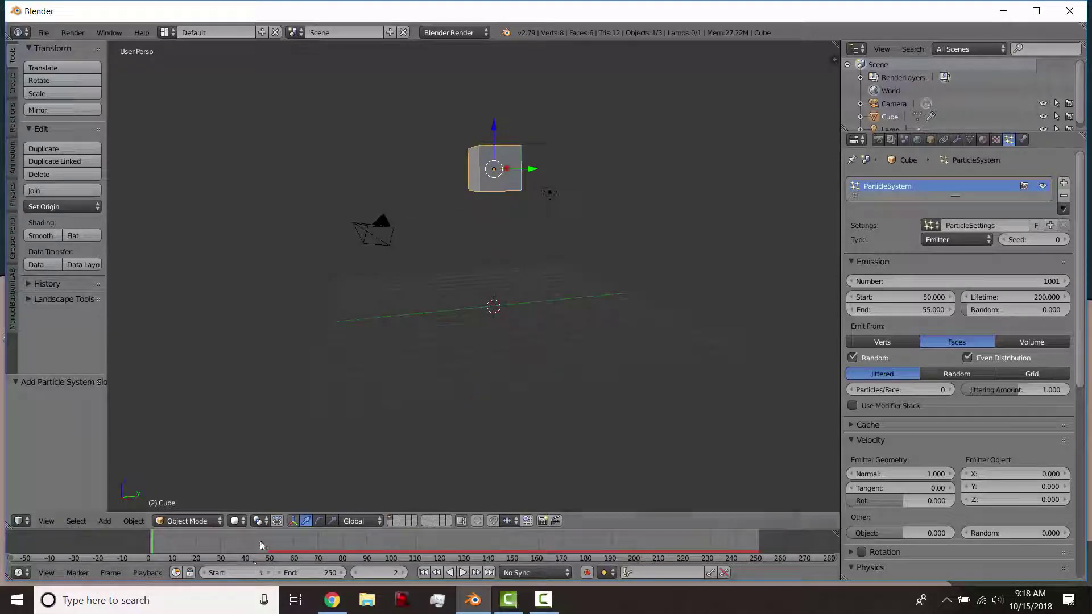
key(alt+a)
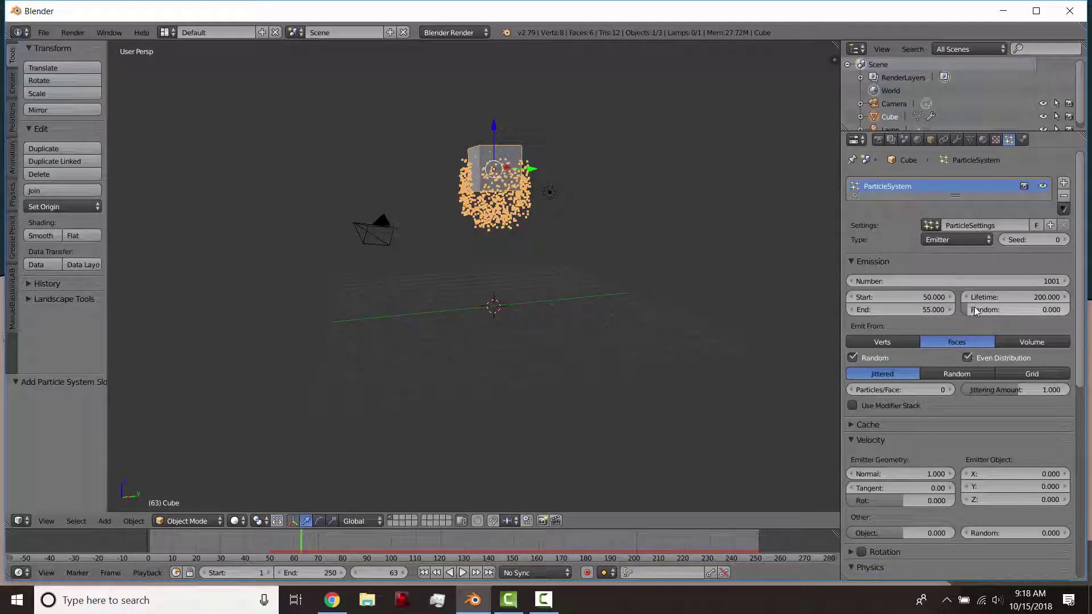
click(1001, 297)
text(10)
key(Return)
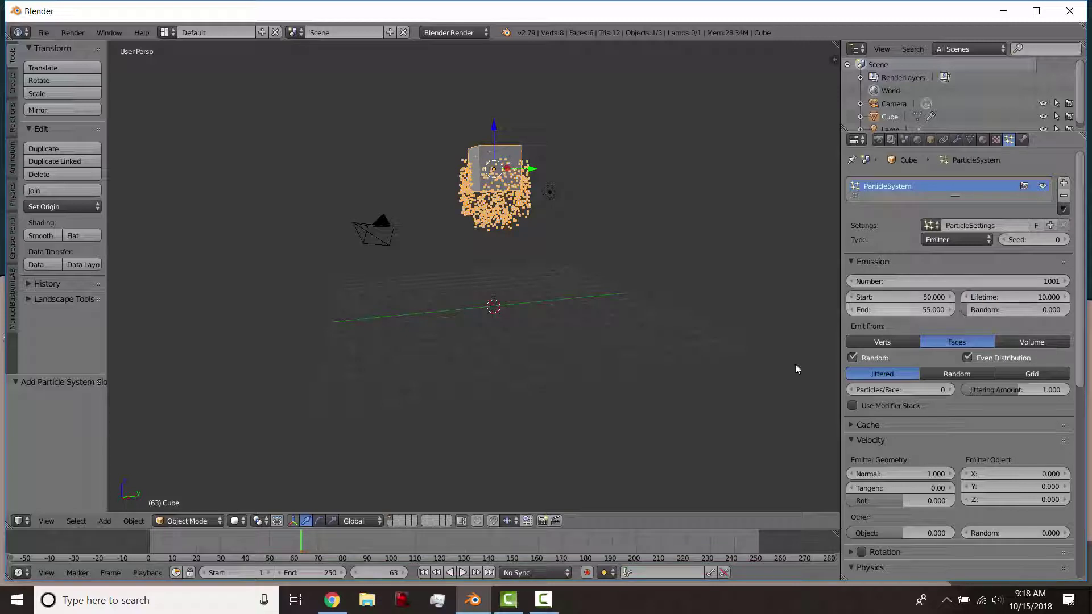
Play the emission repeatedly around frames 43 to 77 to examine the effect of the short particle lifetime
key(shift+alt+a)
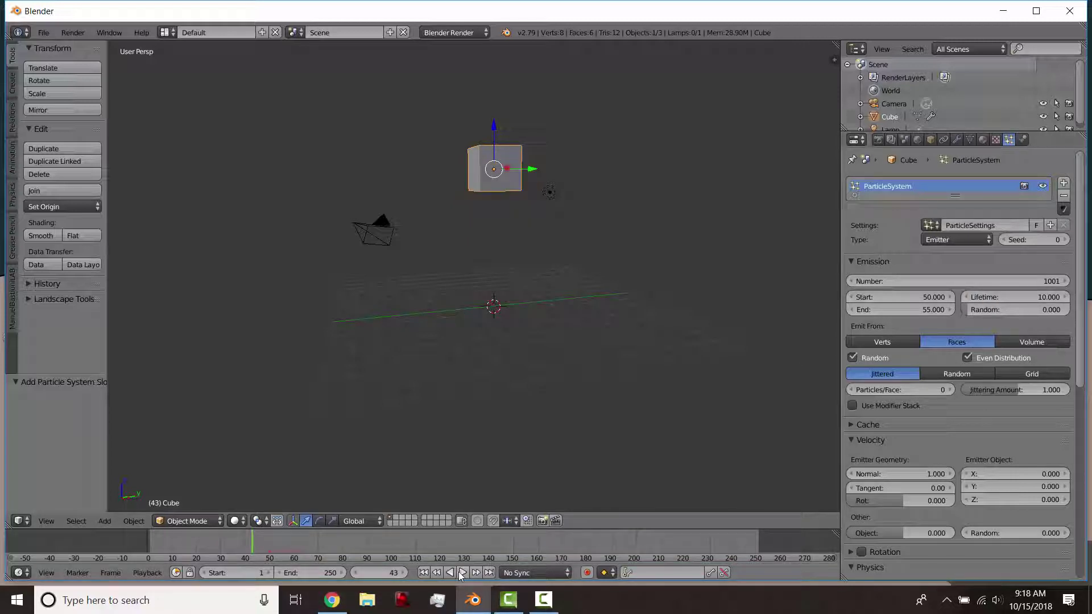
click(464, 574)
click(464, 575)
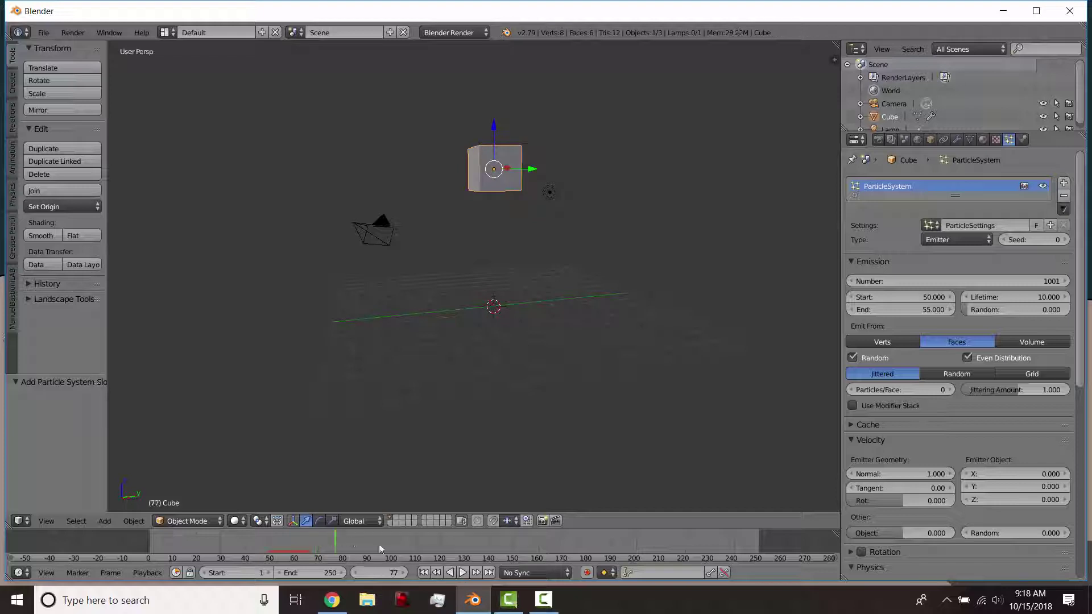
click(474, 574)
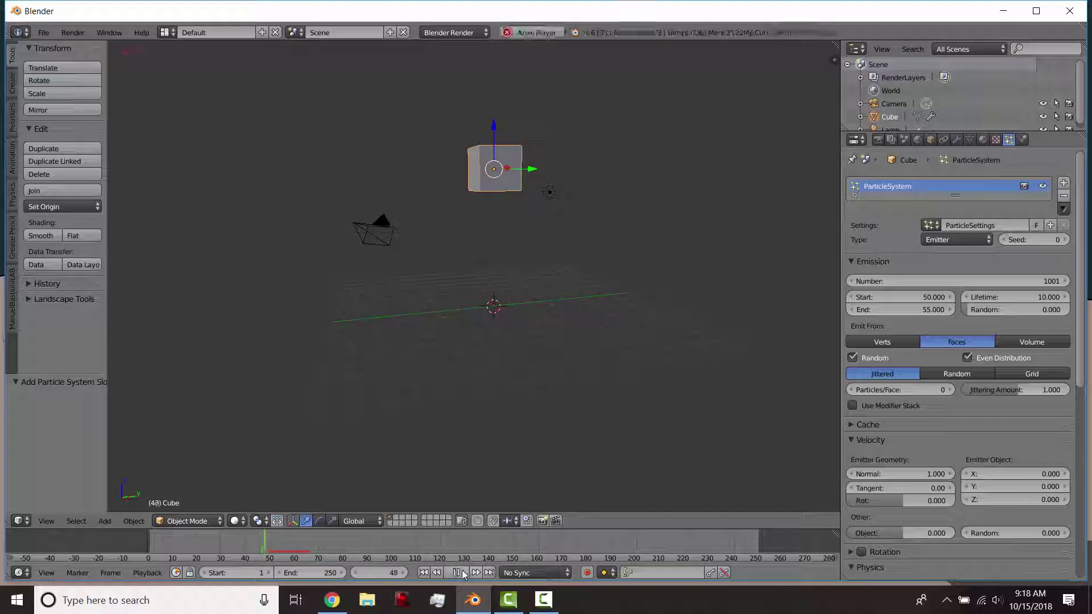
click(464, 573)
Scrub to frame 57, set the random variation of the particle lifetime to 0.799 and go back to frame 40
mouse_move(293, 556)
mouse_down()
mouse_move(279, 555)
mouse_move(313, 556)
mouse_move(286, 556)
mouse_up()
drag(981, 315, 1049, 310)
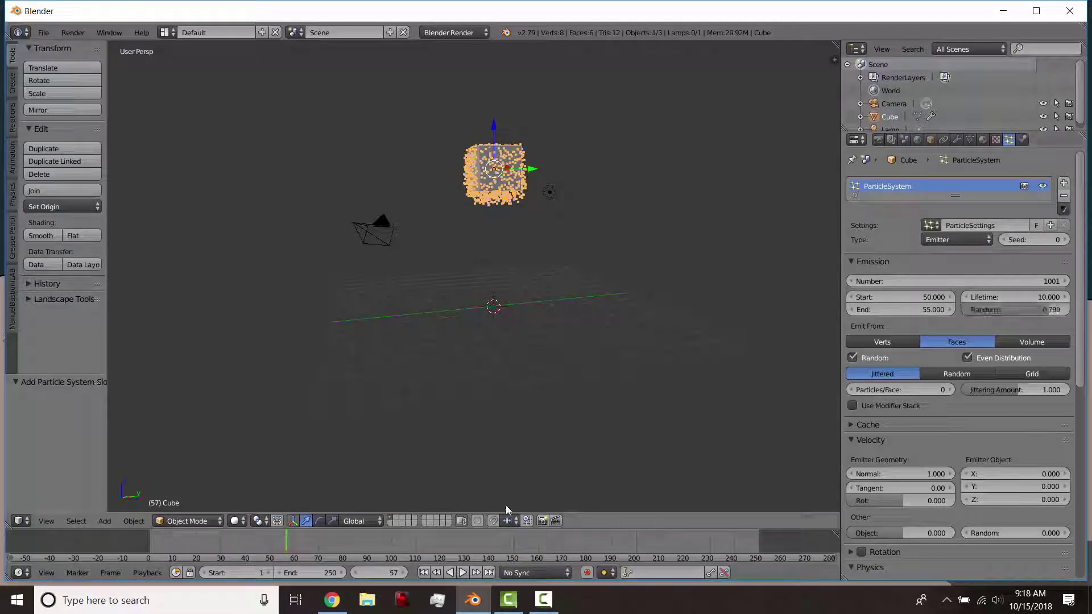
click(246, 547)
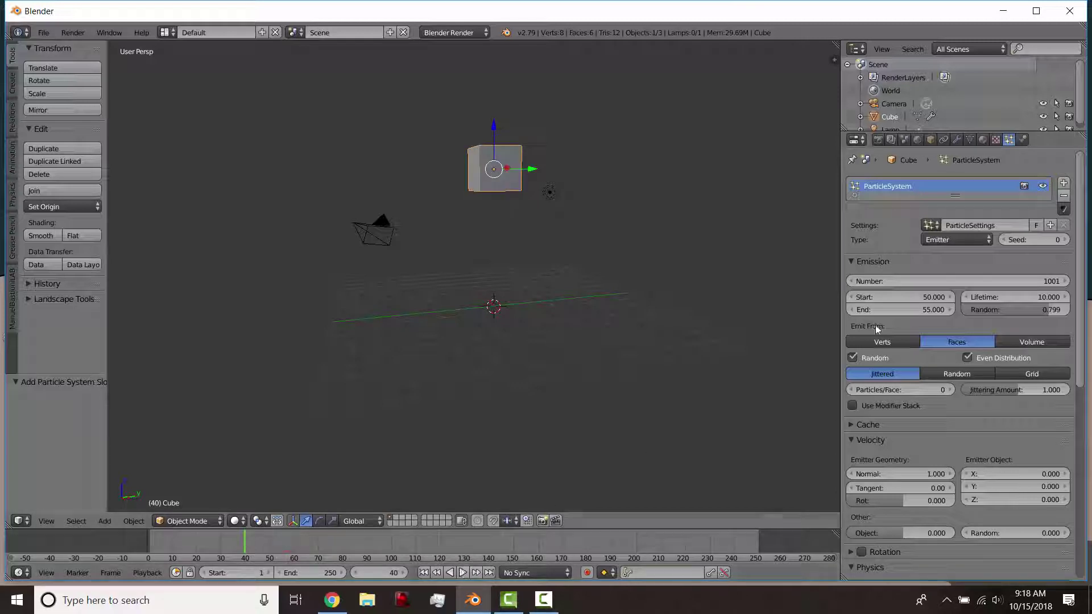
Set the particle lifetime to 30 frames and its random variation to 1.000
click(1018, 294)
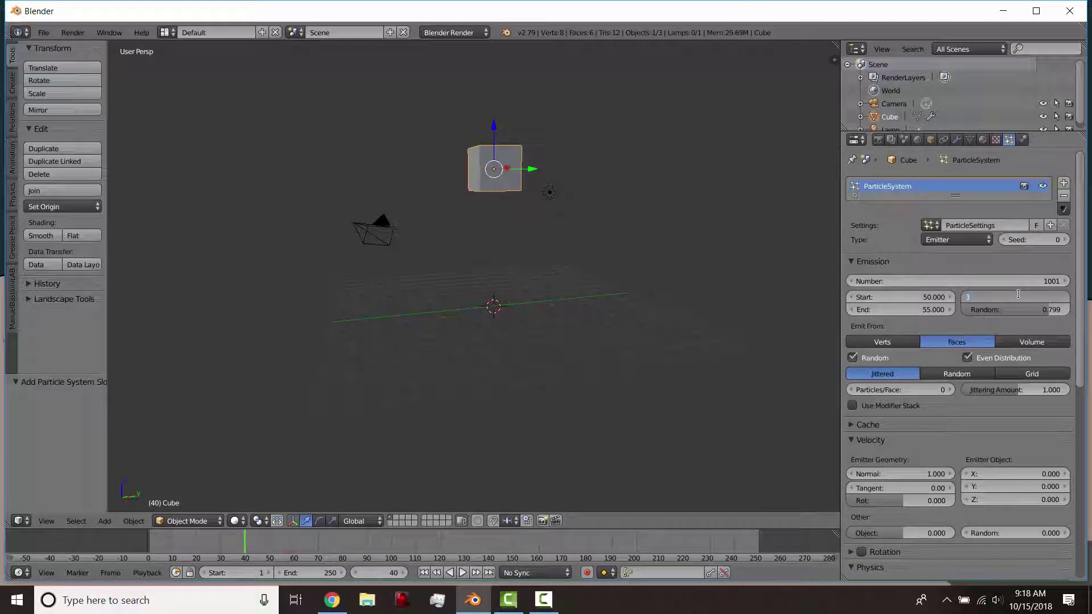
text(30)
key(Return)
drag(1018, 310, 1027, 310)
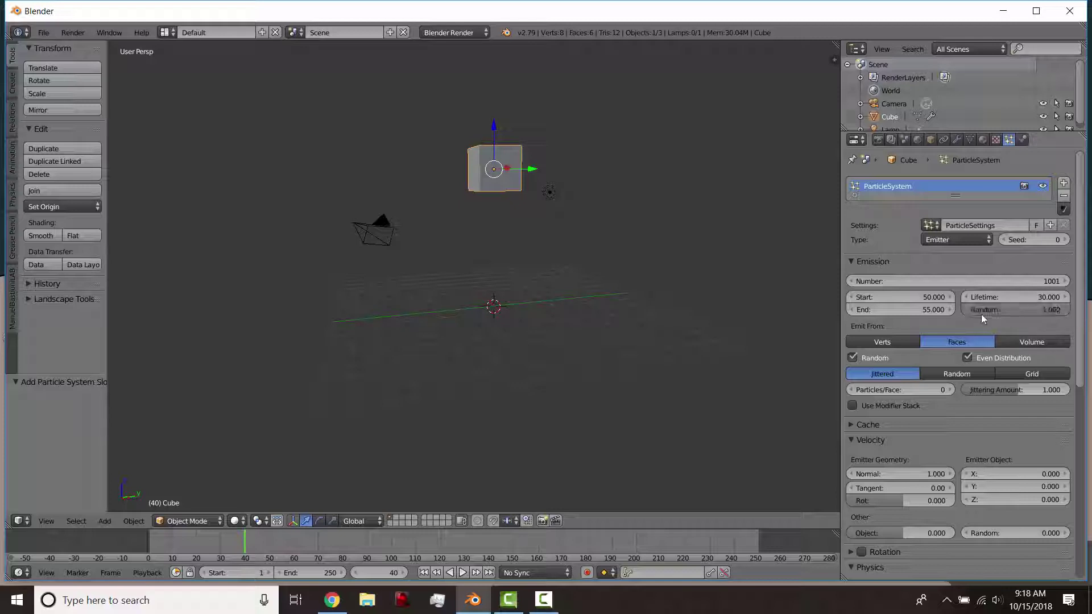
Play and scrub through the burst to compare how the randomized particles die off, stopping at frame 72
click(463, 573)
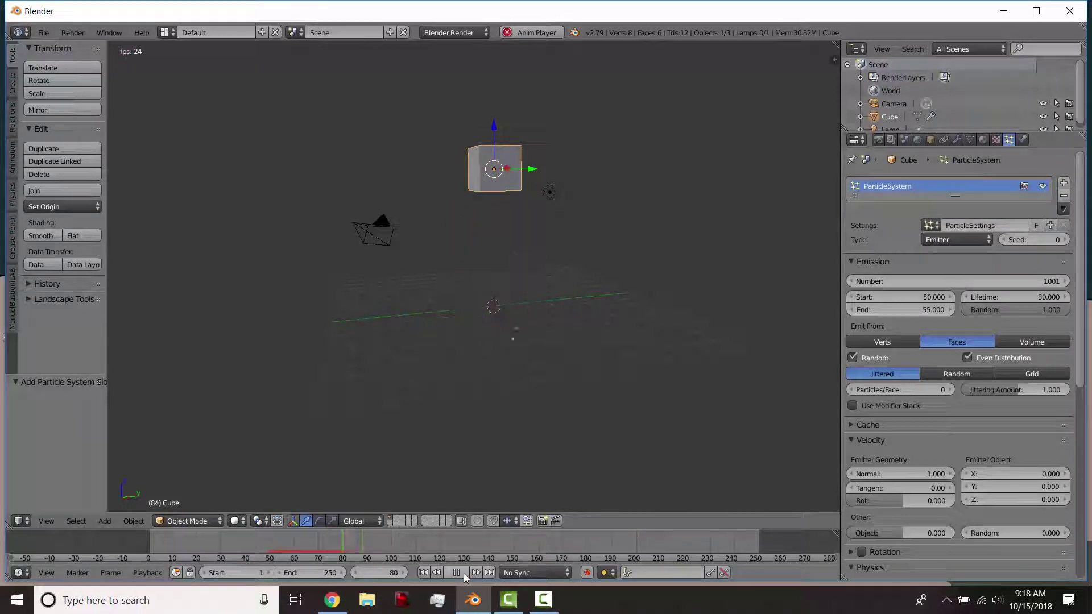
click(463, 573)
drag(381, 549, 307, 547)
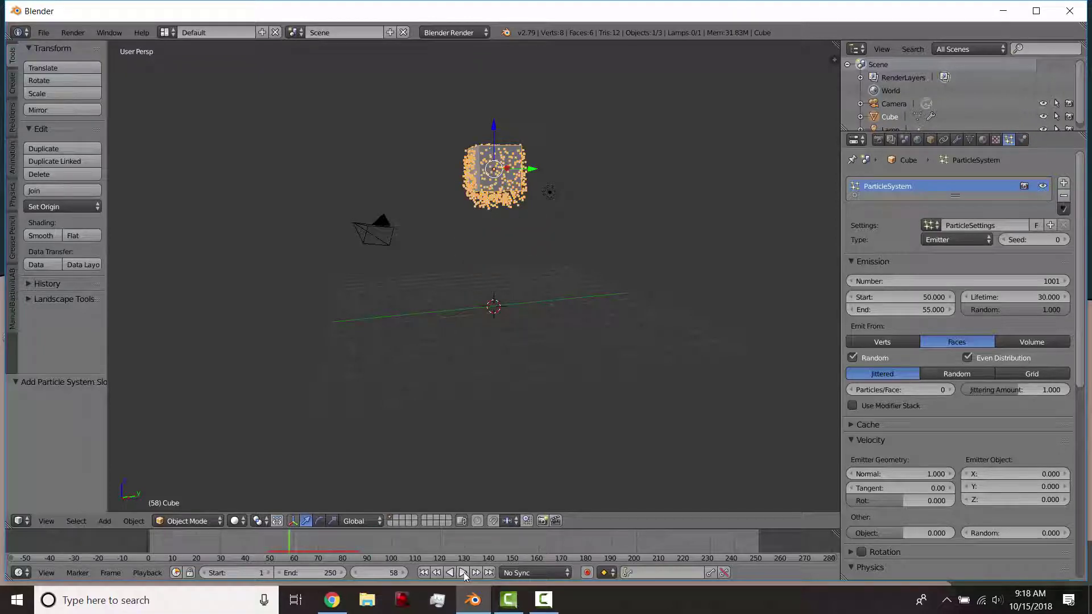
click(463, 573)
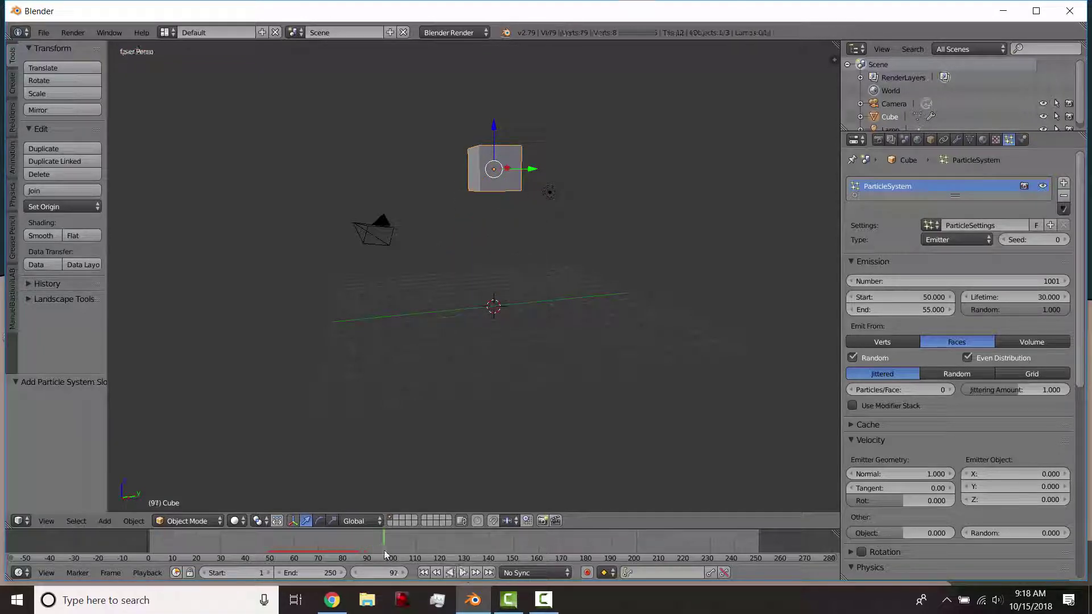
click(280, 547)
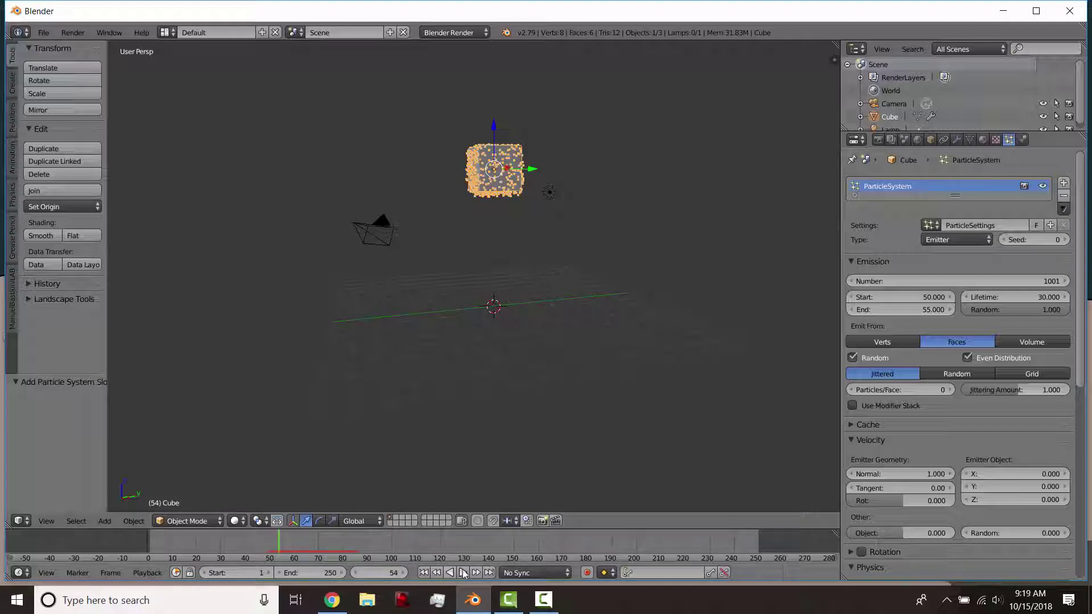
click(463, 574)
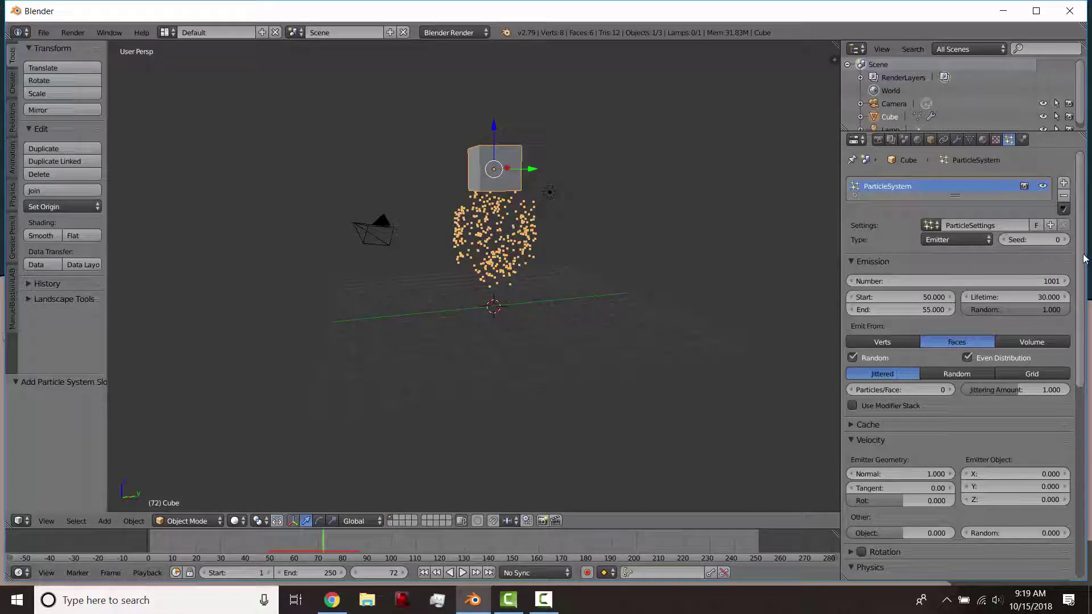
Expand the particle system's Field Weights, make the timeline area taller and set the gravity weight to 0.000
scroll(1081, 257, down, 6)
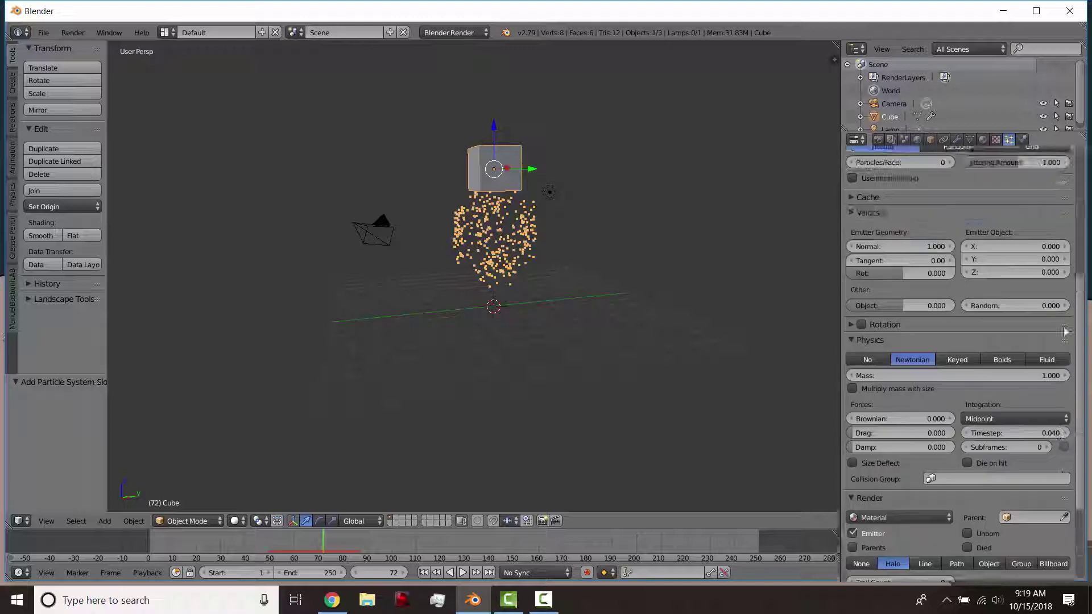
scroll(1067, 373, down, 8)
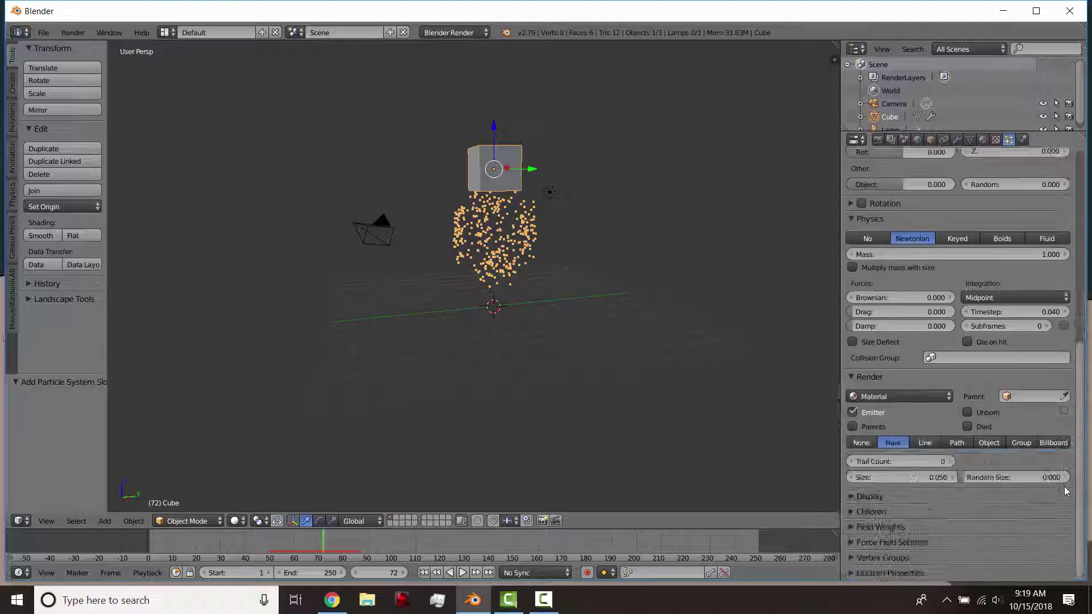
click(851, 529)
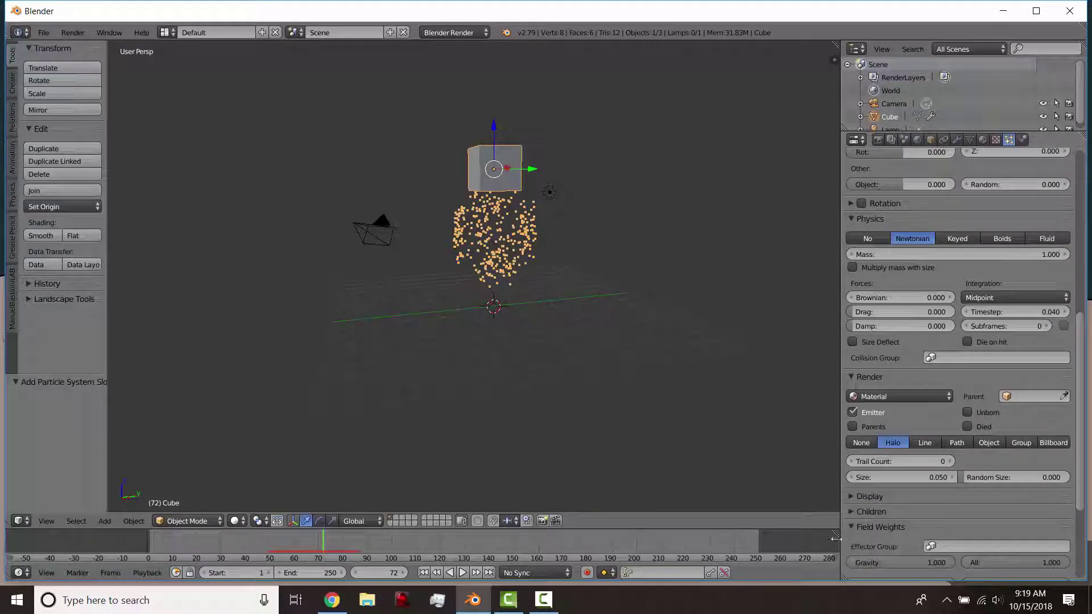
drag(579, 529, 579, 453)
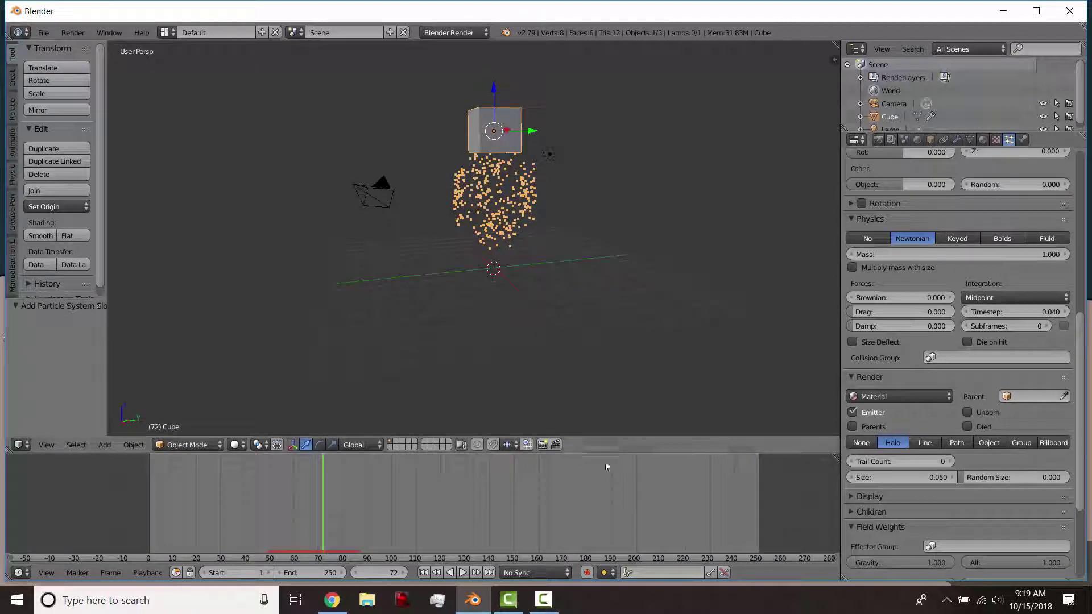
scroll(893, 443, down, 6)
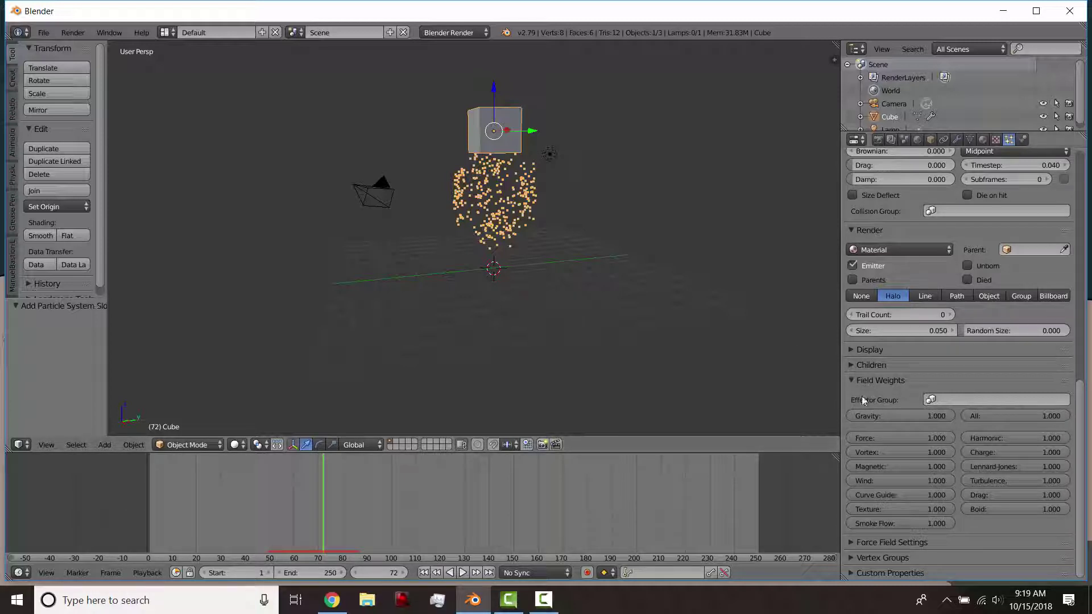
mouse_move(948, 454)
mouse_down()
mouse_move(887, 454)
mouse_move(938, 436)
mouse_up()
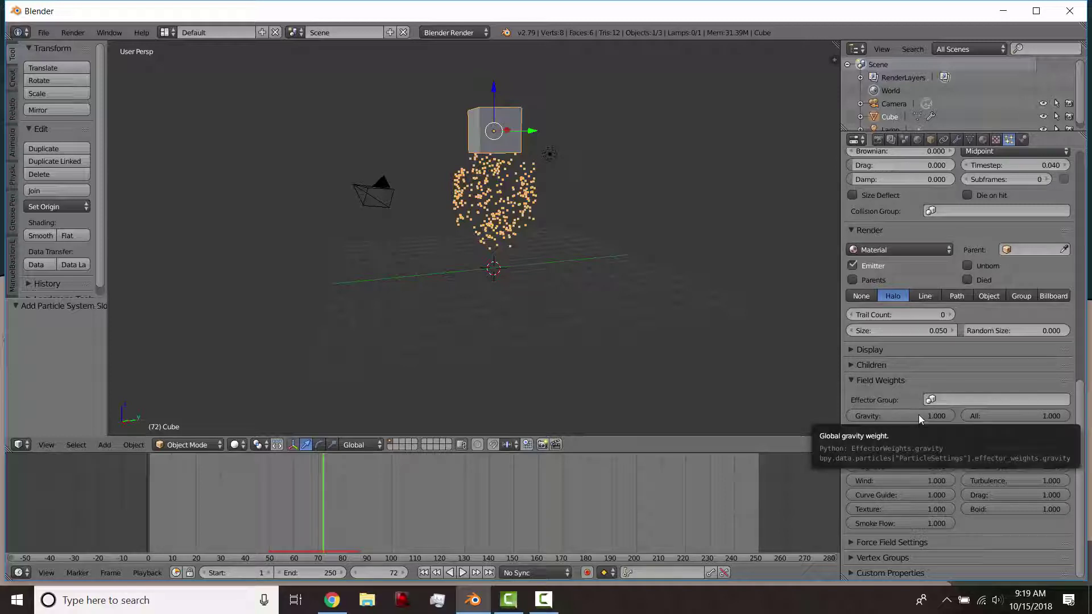
drag(920, 415, 853, 416)
Return to the first frame and set the particle emission to start at frame 1
click(423, 573)
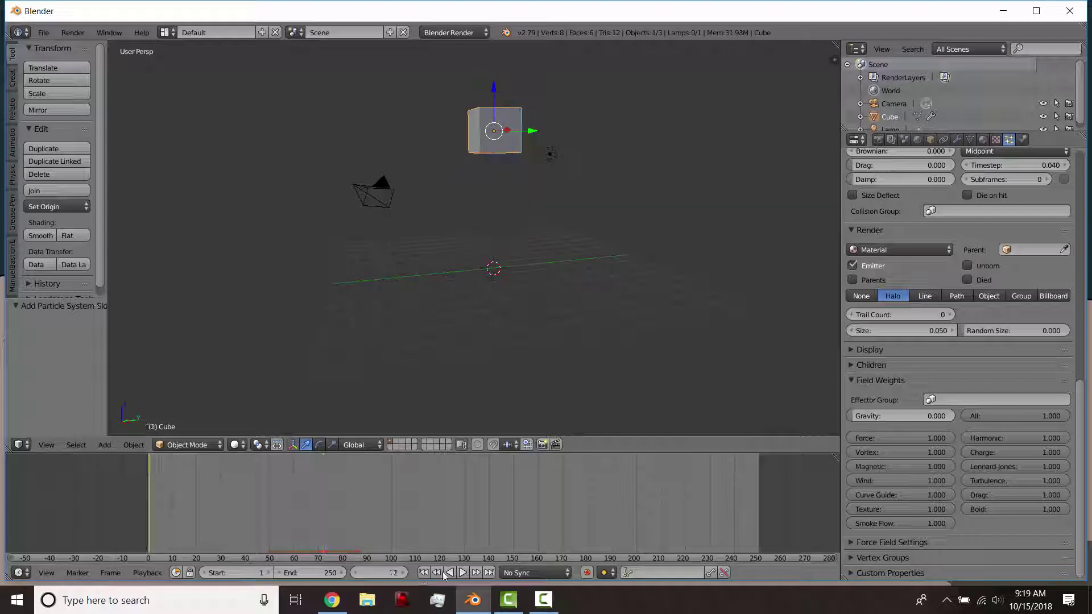
scroll(951, 295, up, 10)
scroll(951, 296, up, 5)
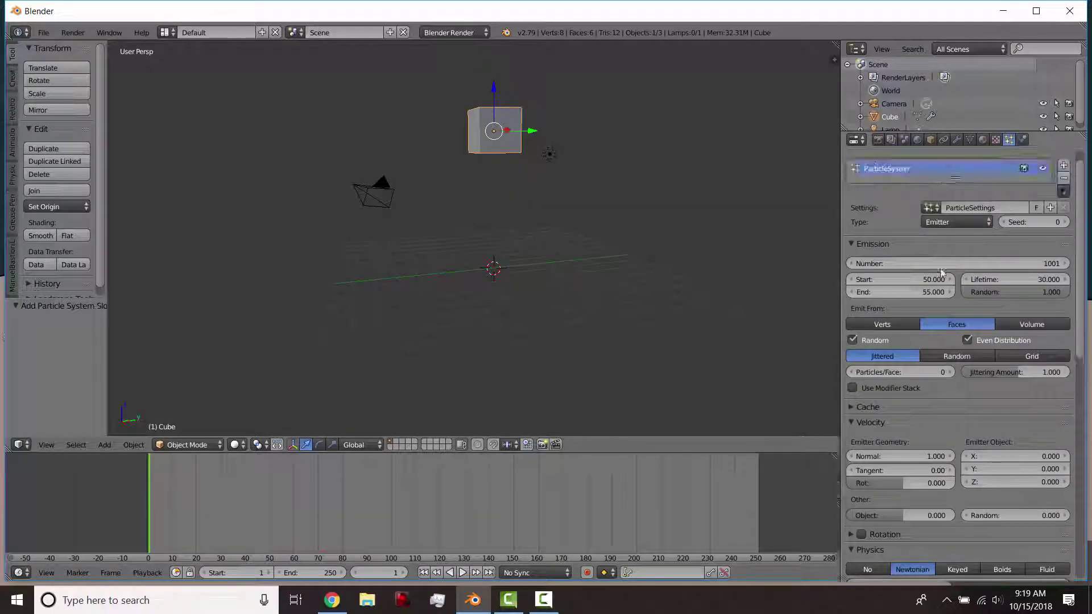
double_click(910, 279)
text(1)
key(Return)
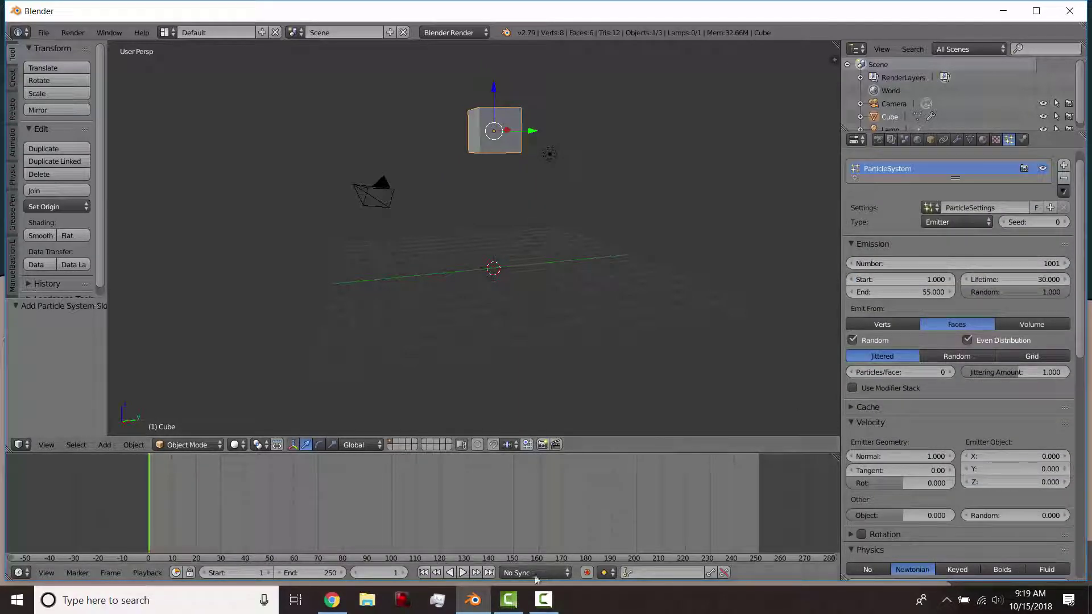
Play the emission without gravity and raise the particle lifetime to 134.700 during playback
click(462, 573)
middle_drag(486, 238, 509, 245)
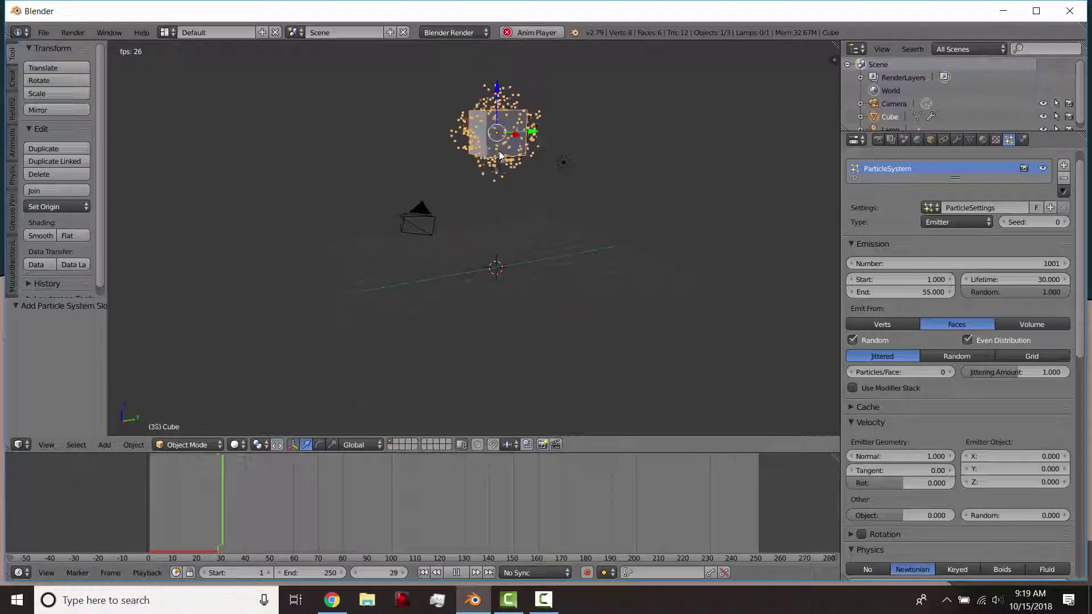
drag(1015, 279, 1047, 280)
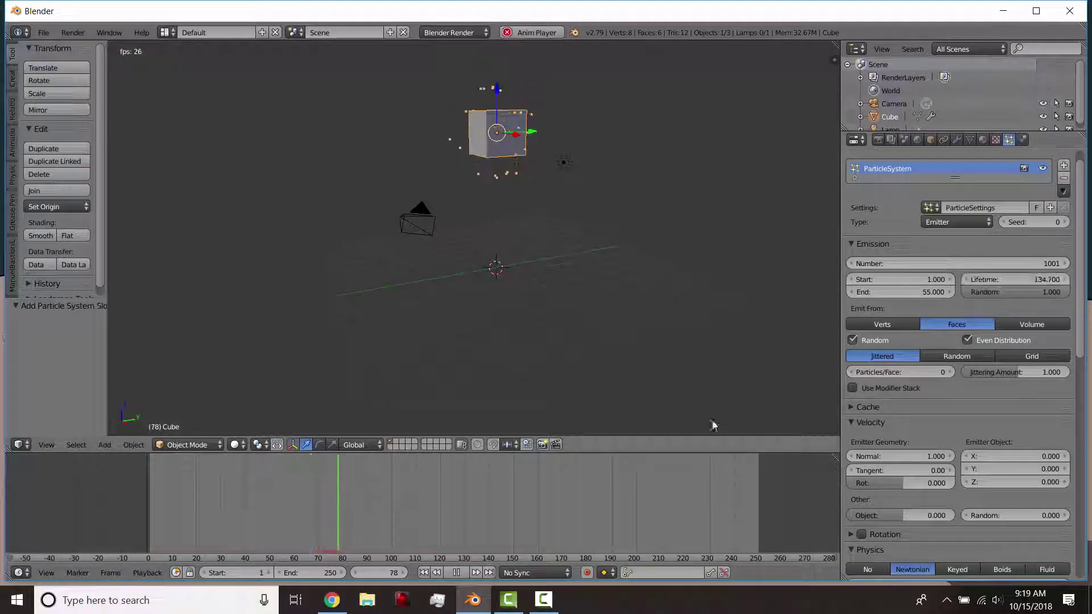
Replay the weightless emission from the first frame, stop at frame 43 and bring the Velocity and Physics settings into view
click(424, 572)
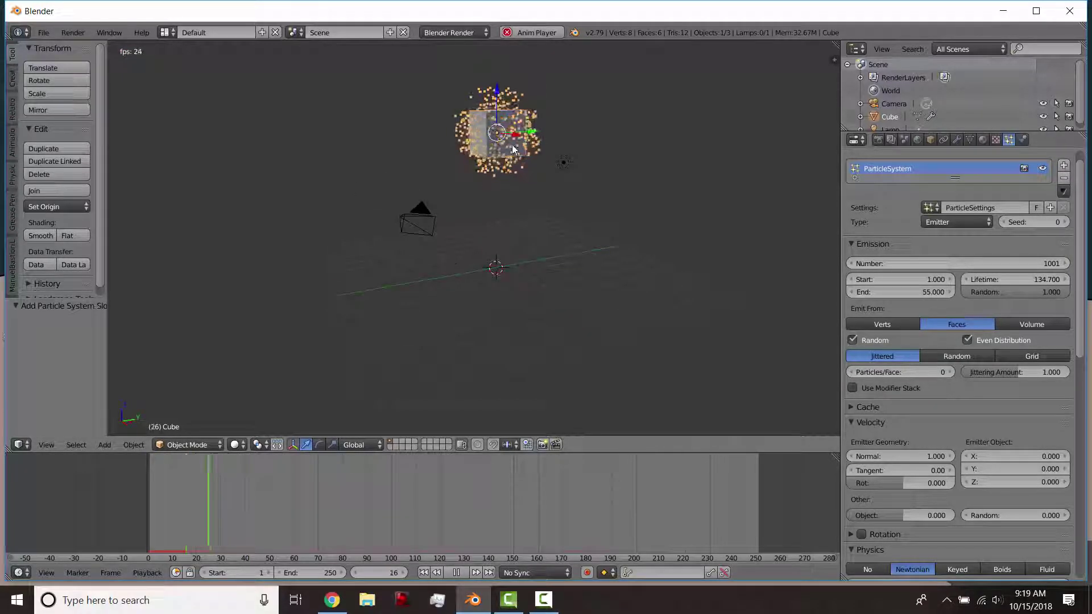
middle_drag(561, 171, 501, 131)
click(450, 573)
click(428, 573)
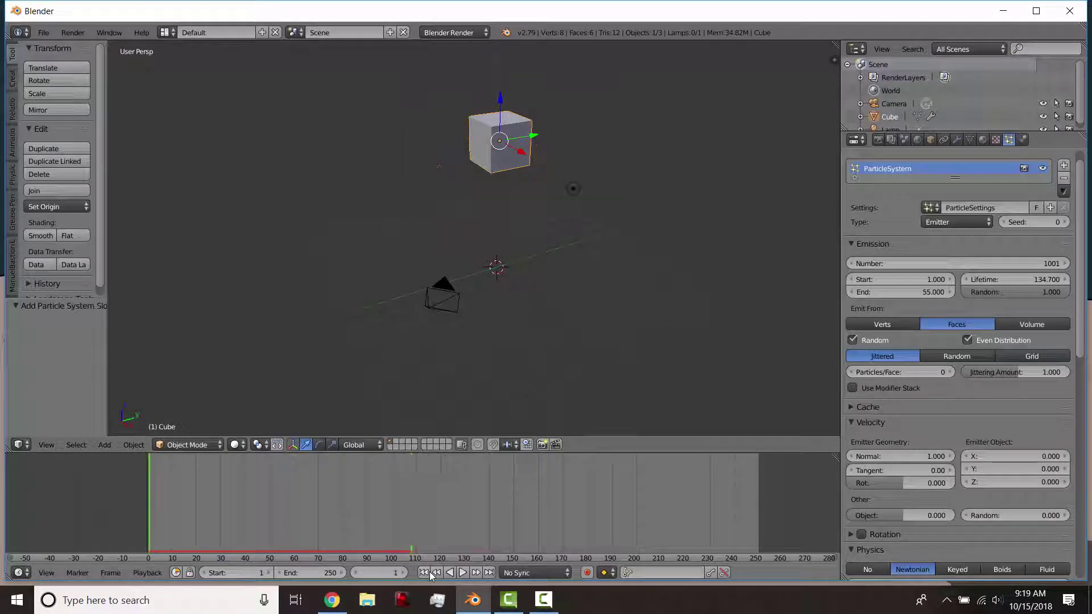
click(465, 573)
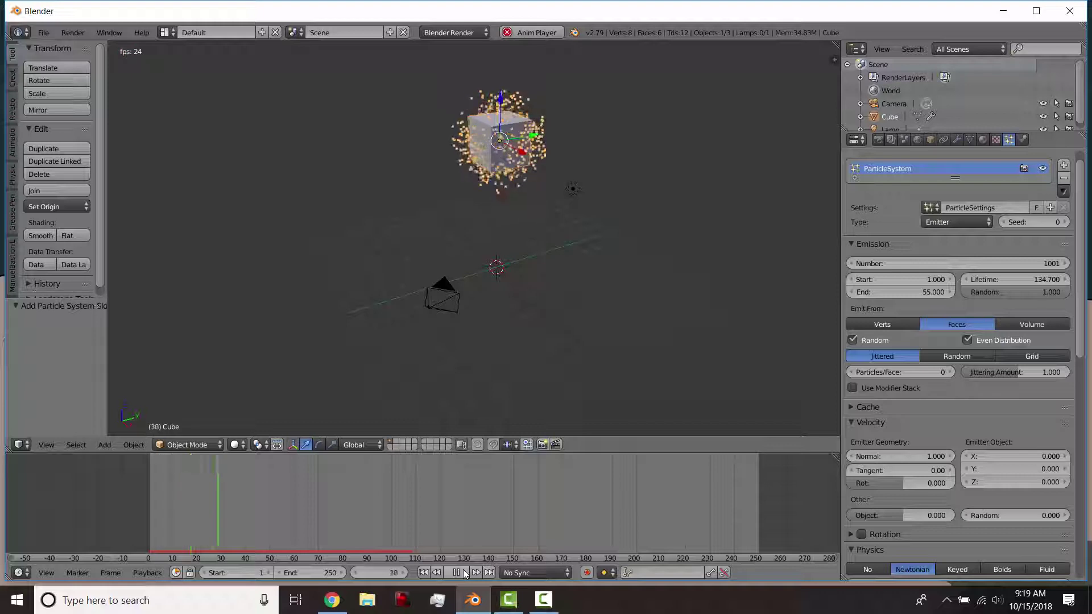
key(alt+a)
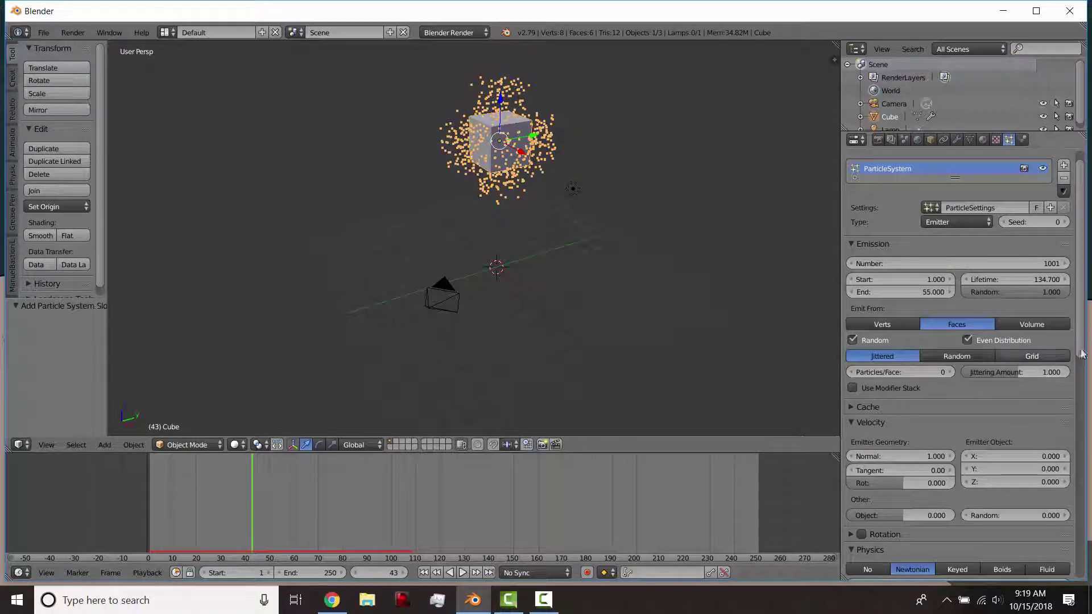
scroll(1069, 341, down, 4)
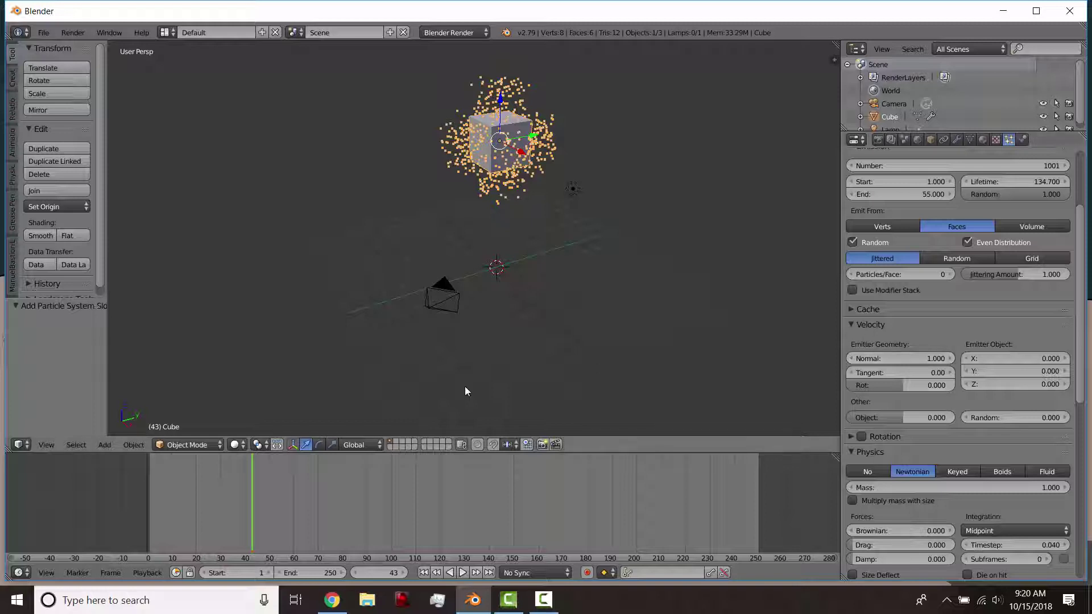
Move to frame 32 and examine up close how the particles leave the cube's faces
click(225, 520)
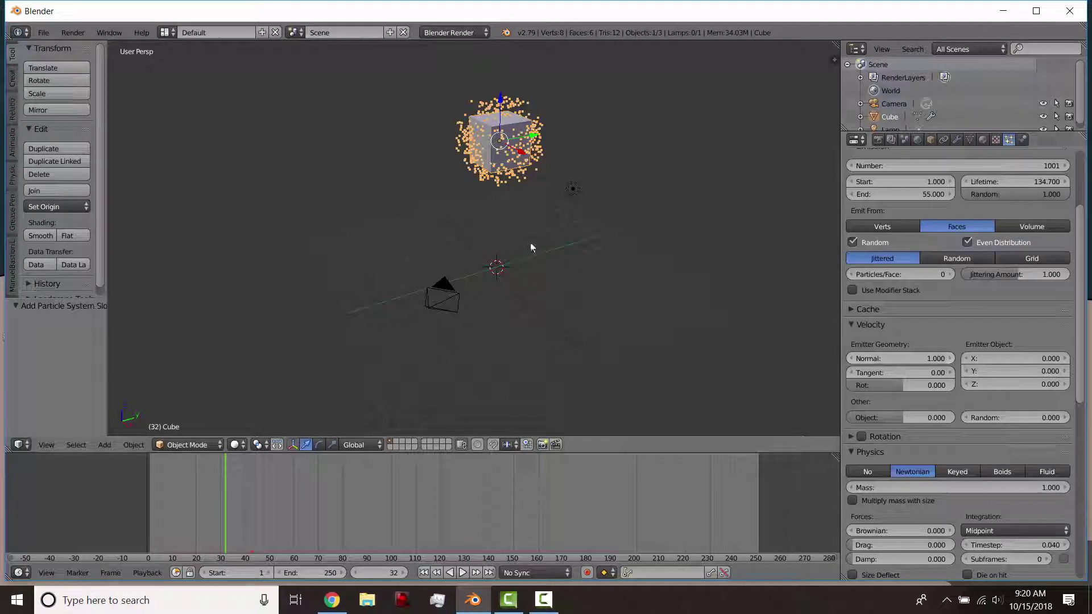
middle_drag(500, 245, 525, 214)
scroll(535, 188, up, 3)
middle_drag(544, 164, 501, 239)
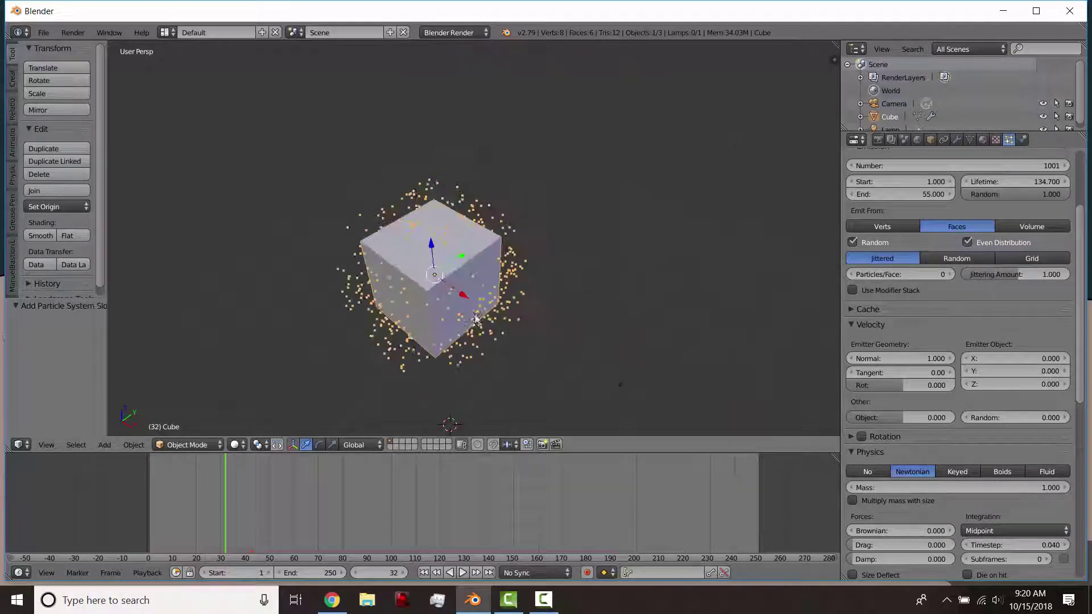
scroll(486, 257, up, 4)
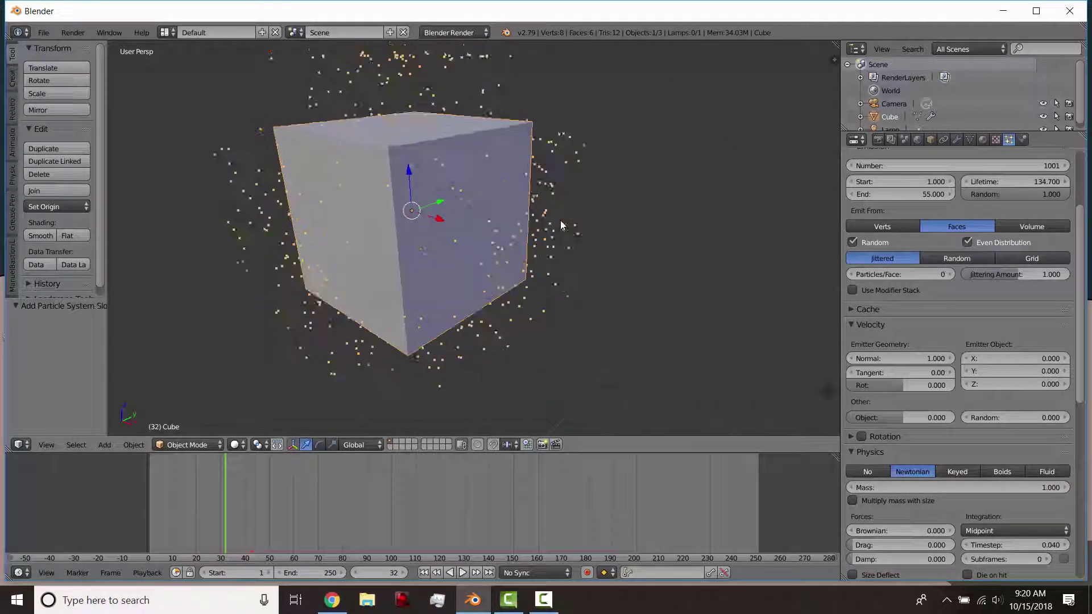
Enter Edit Mode on the cube and display its face normals at size 2.90
key(n)
key(Tab)
scroll(761, 380, down, 2)
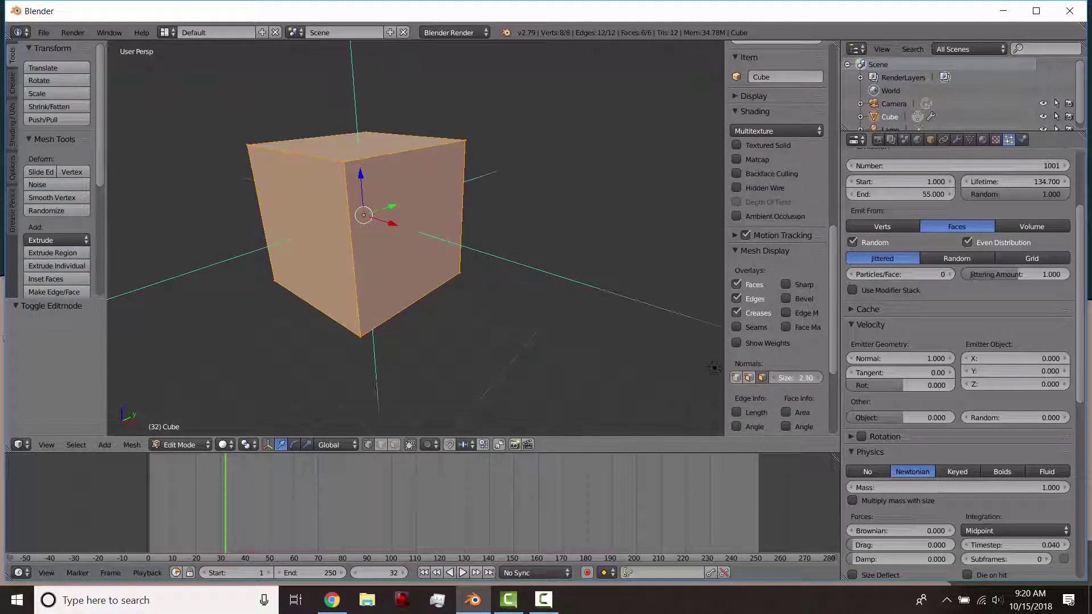
middle_drag(485, 259, 421, 144)
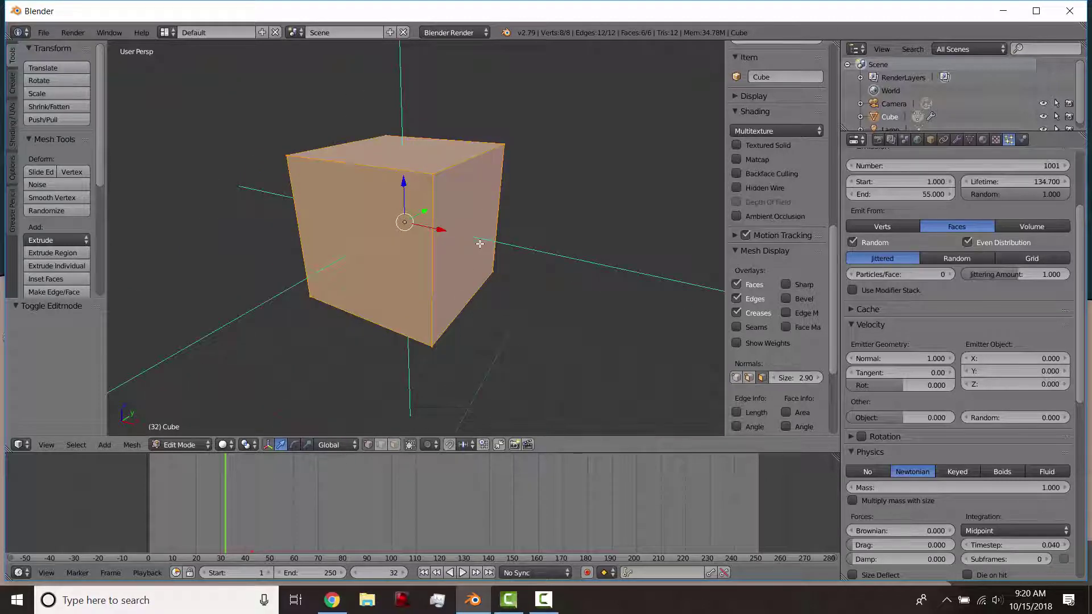
Delete all the cube's faces and add a UV sphere as the emitter's mesh
scroll(488, 245, down, 2)
key(x)
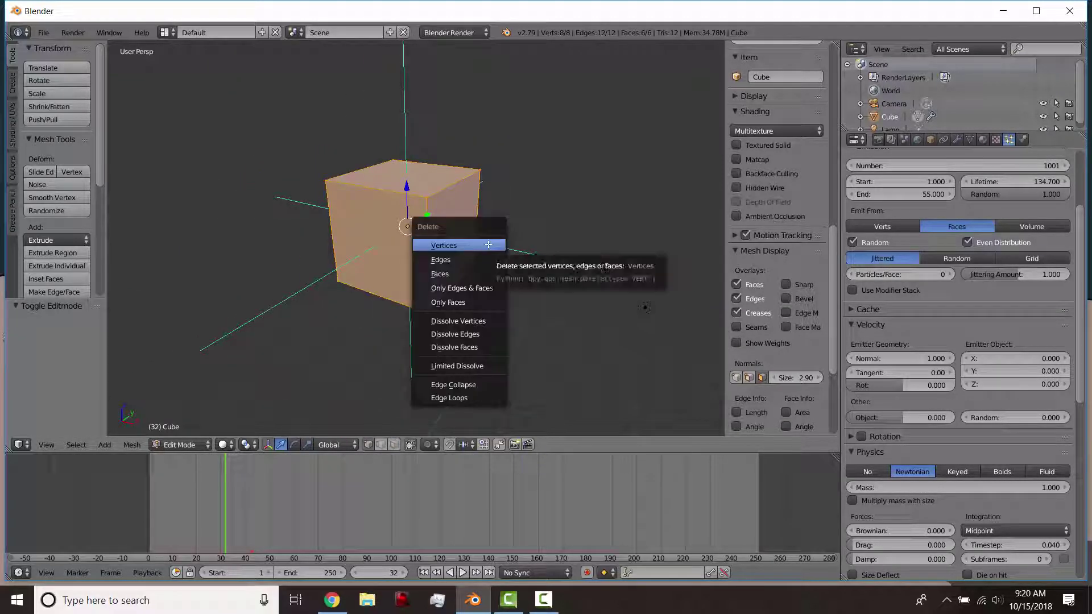
click(471, 275)
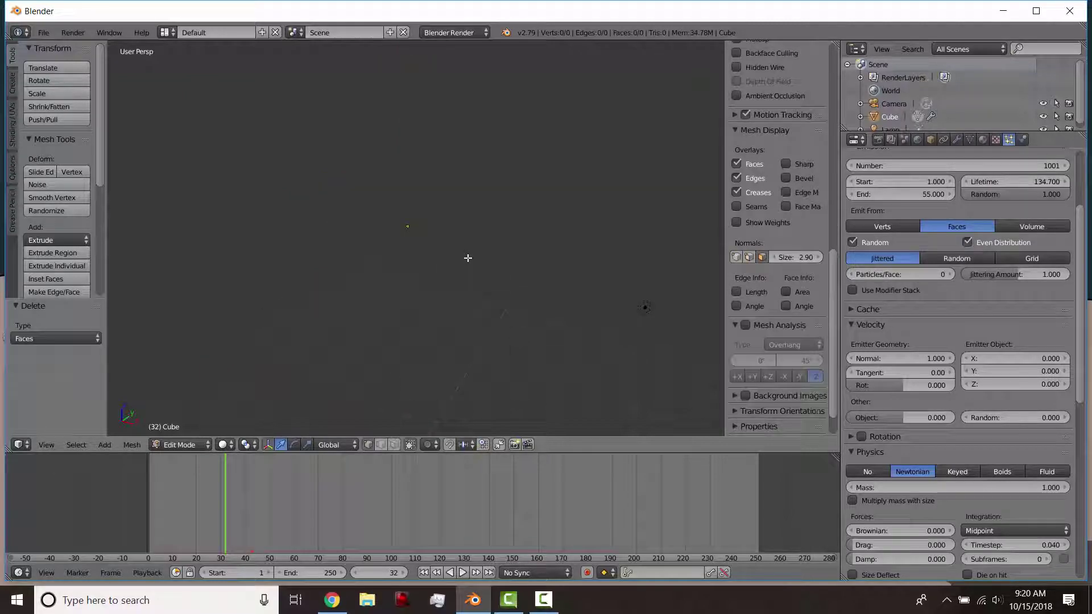
key(shift+a)
click(444, 298)
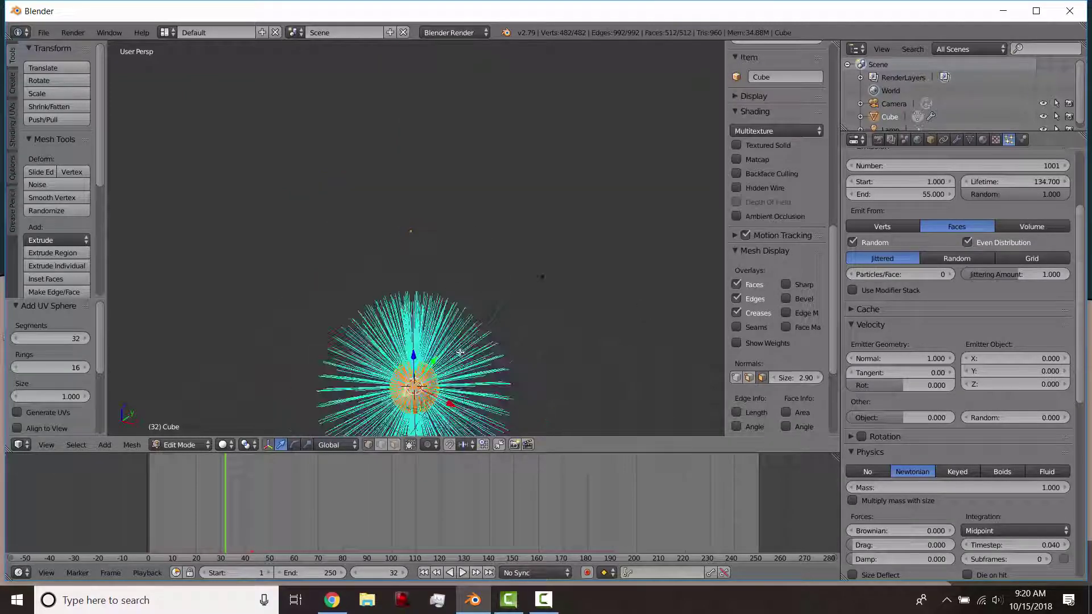
Raise the sphere mesh 6.729 along the Z axis and frame it in the view
key(g)
key(z)
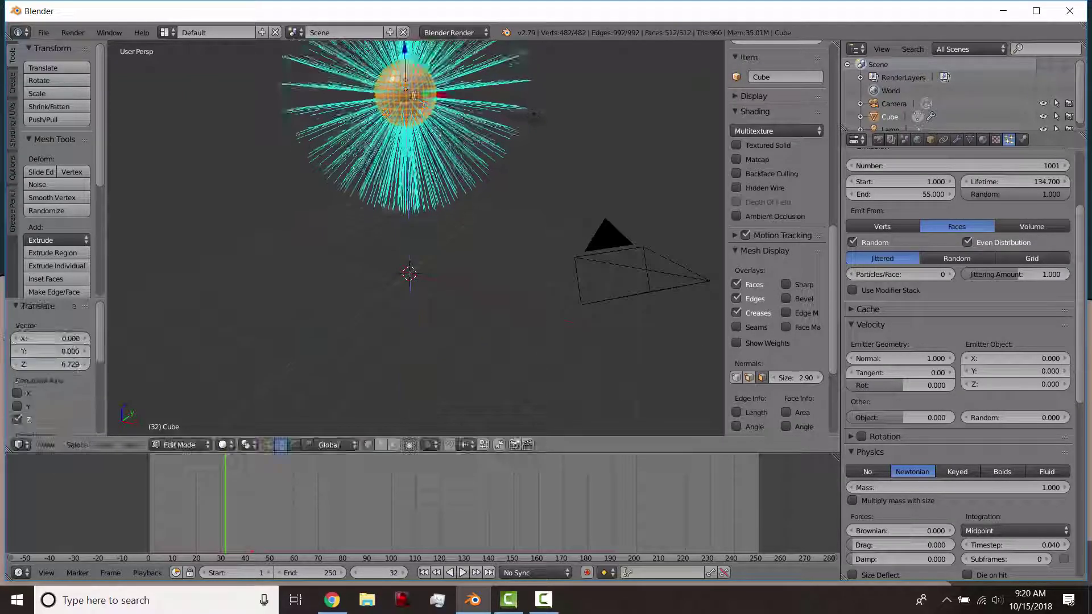
key(Return)
key(KP_Decimal)
scroll(655, 273, down, 3)
scroll(779, 360, up, 1)
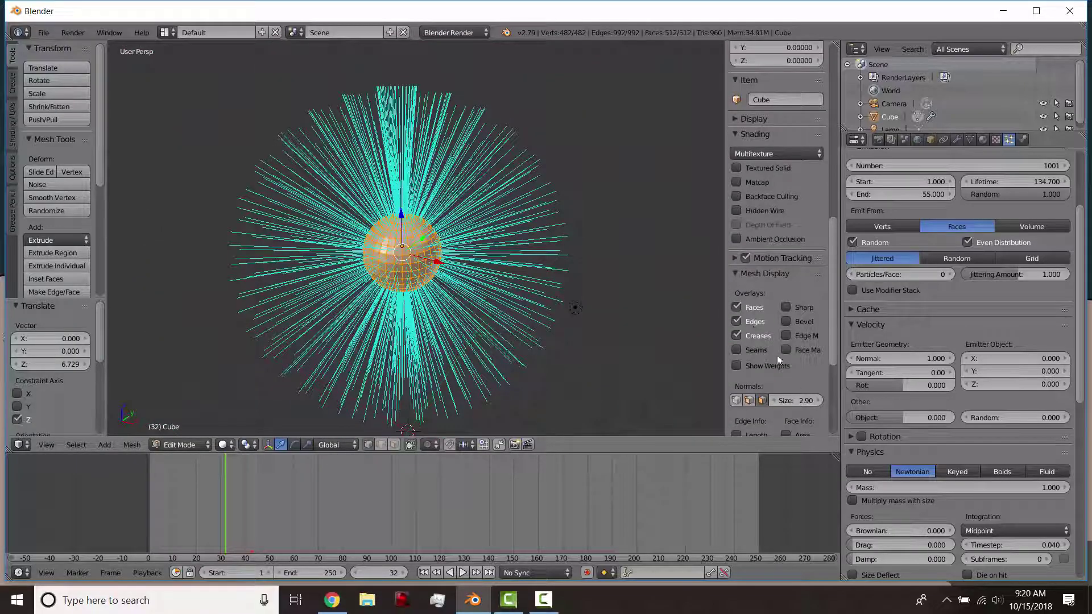
Shorten the sphere's displayed face normals to about 0.9, then hide them
mouse_move(808, 401)
mouse_down()
mouse_move(785, 402)
mouse_move(806, 405)
mouse_up()
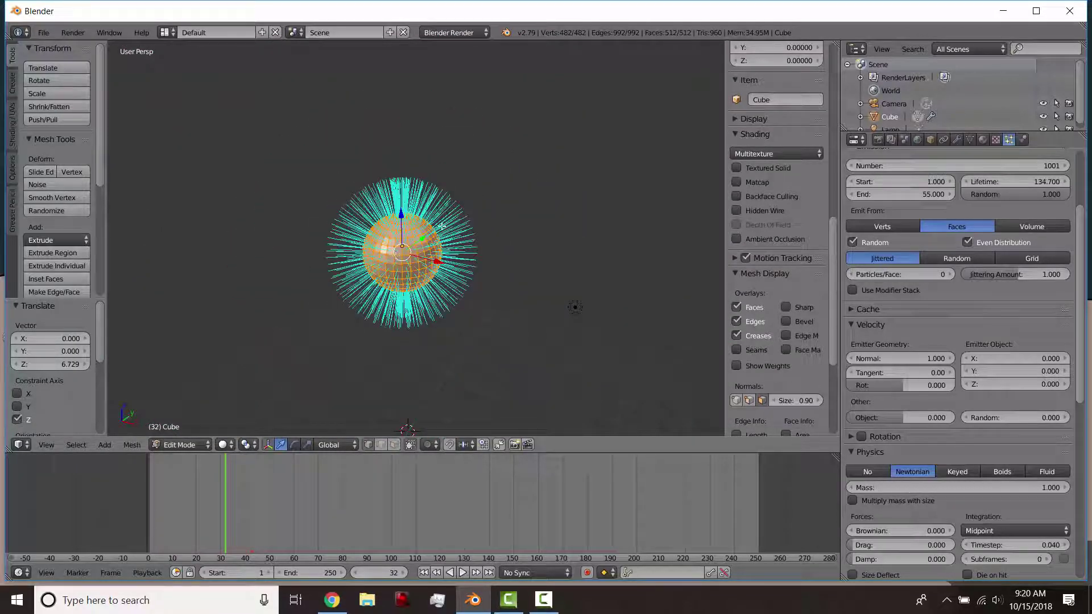
middle_drag(404, 226, 449, 239)
click(766, 401)
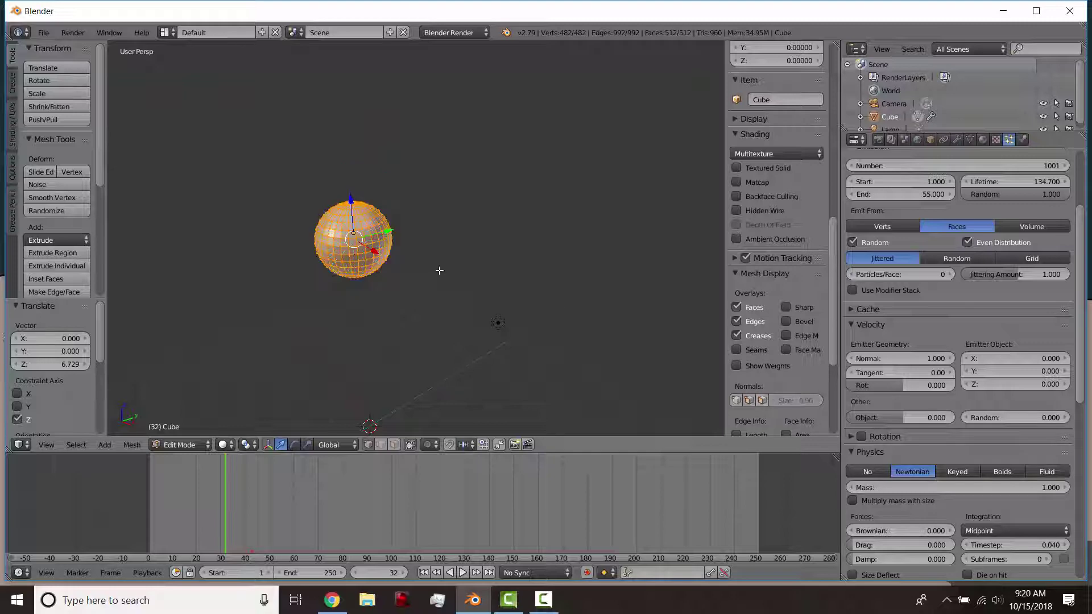
Leave Edit Mode and play the sphere's emission from the first frame, stopping at frame 103
key(Tab)
click(423, 573)
click(462, 572)
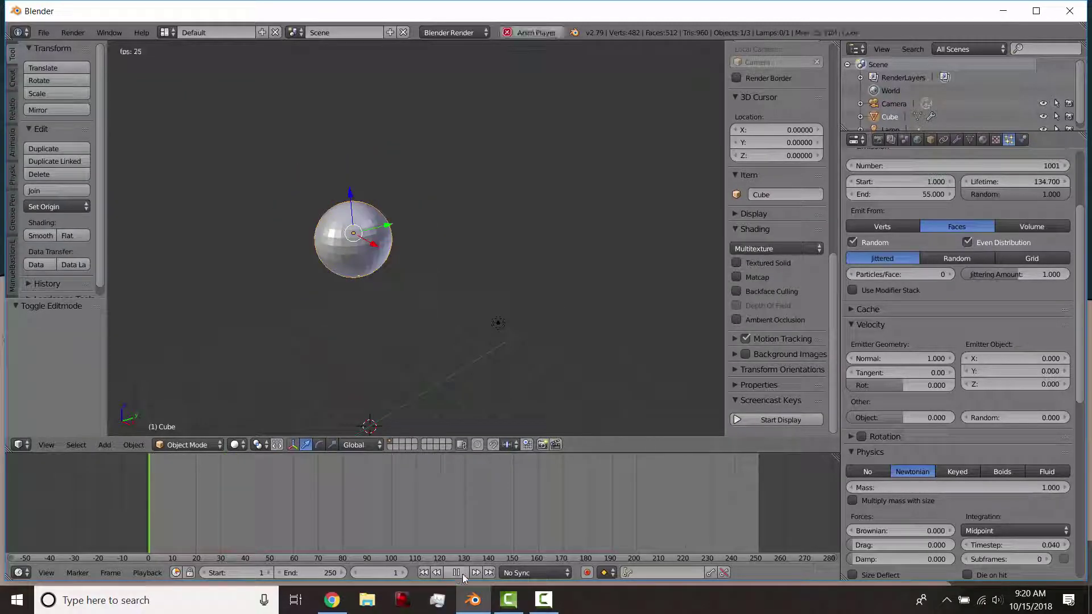
mouse_move(368, 275)
middle_down()
mouse_move(417, 248)
mouse_move(364, 248)
mouse_move(375, 267)
middle_up()
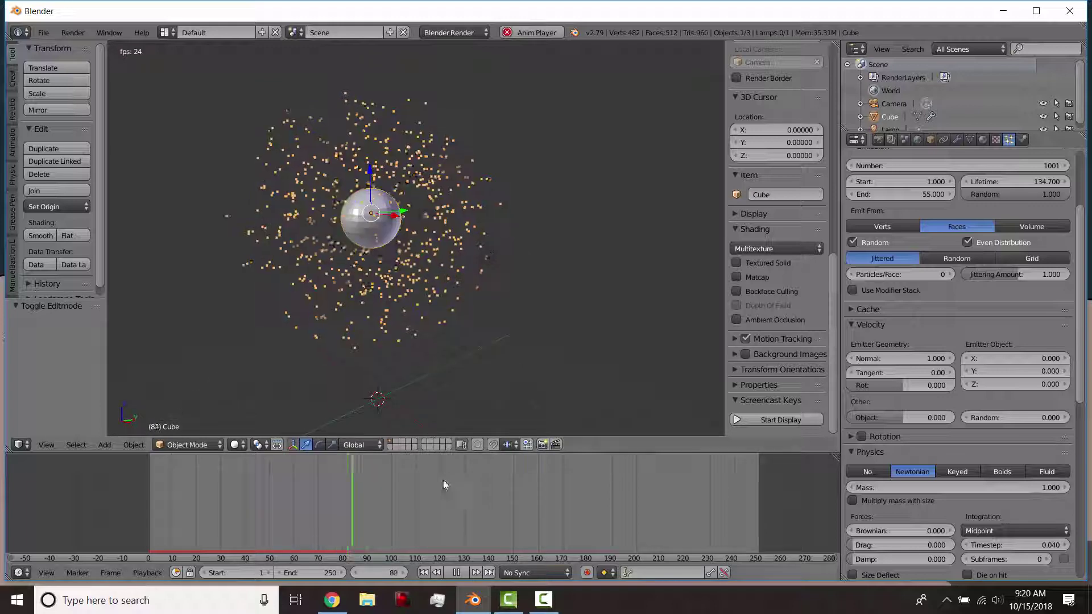
click(456, 573)
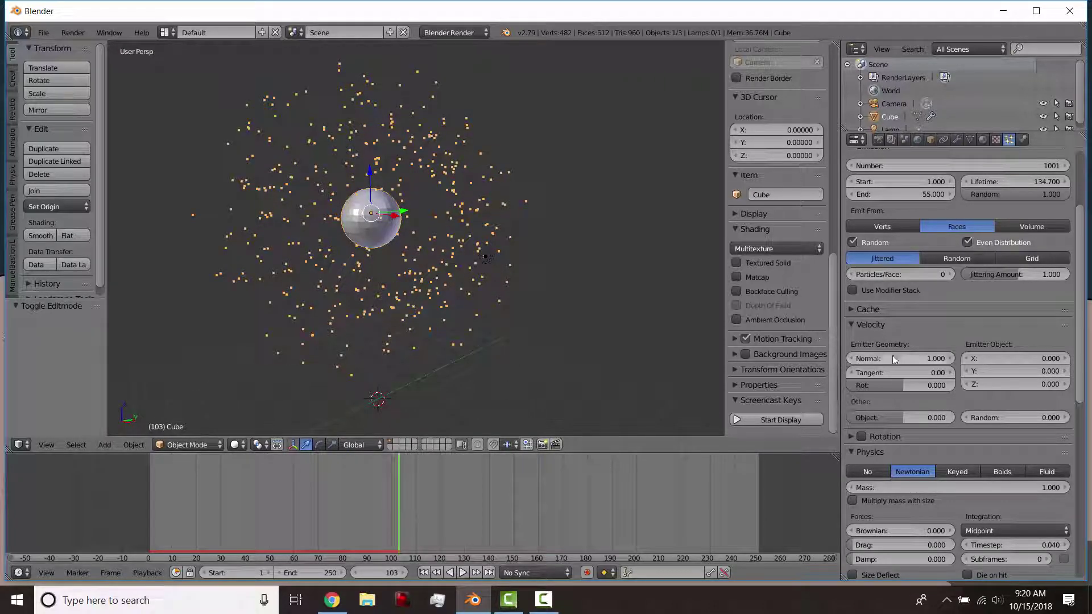
Set the Normal velocity to 0.000 and play the emission, checking the particles on the sphere in wireframe and solid shading
scroll(920, 361, down, 1)
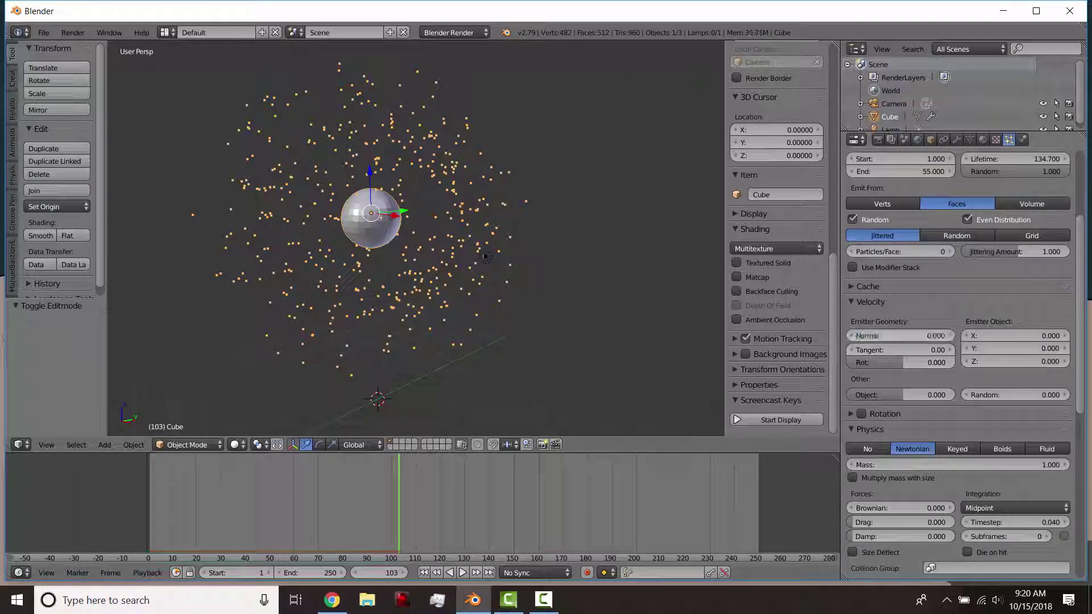
click(463, 573)
scroll(390, 245, up, 3)
key(z)
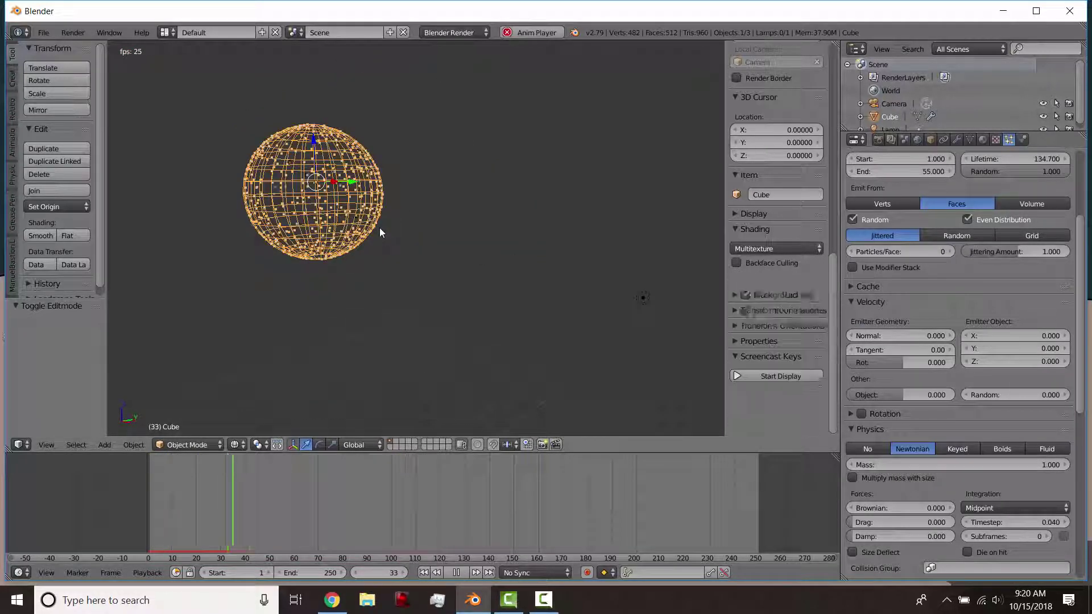
scroll(532, 255, up, 3)
key(z)
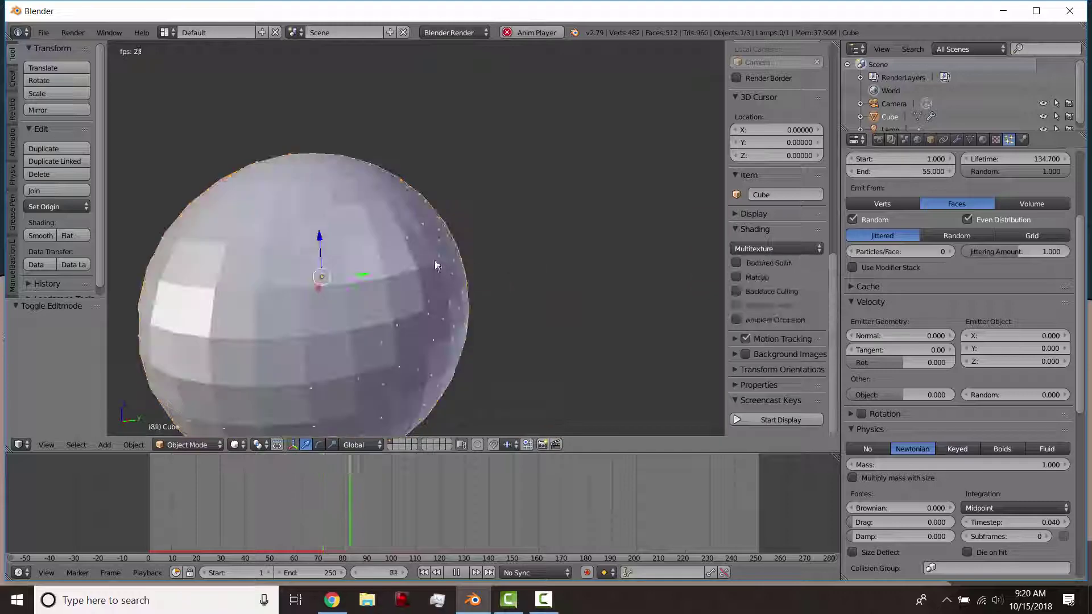
key(z)
scroll(446, 388, down, 3)
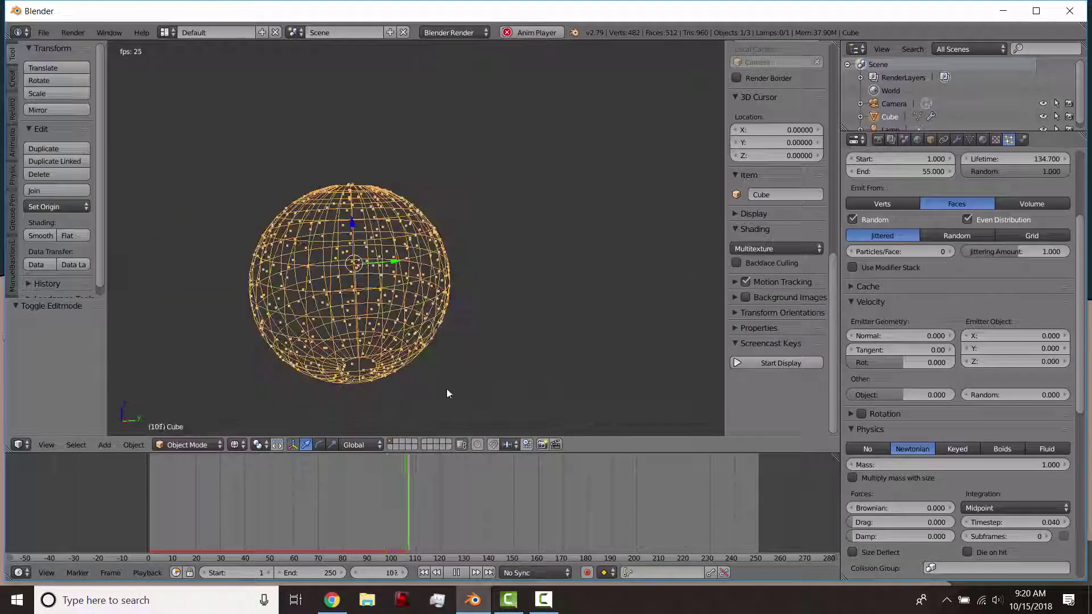
click(459, 572)
Set the Normal velocity to 1.000 and play the emission from the first frame in solid shading, stopping at frame 157
click(423, 573)
scroll(390, 256, down, 2)
middle_drag(391, 256, 474, 239)
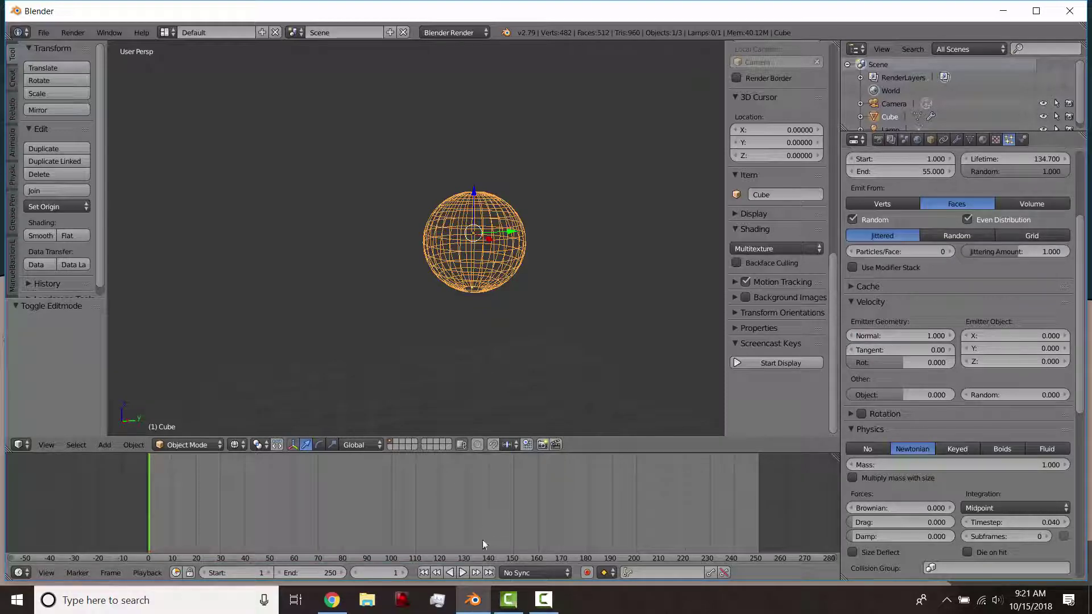
click(463, 572)
key(z)
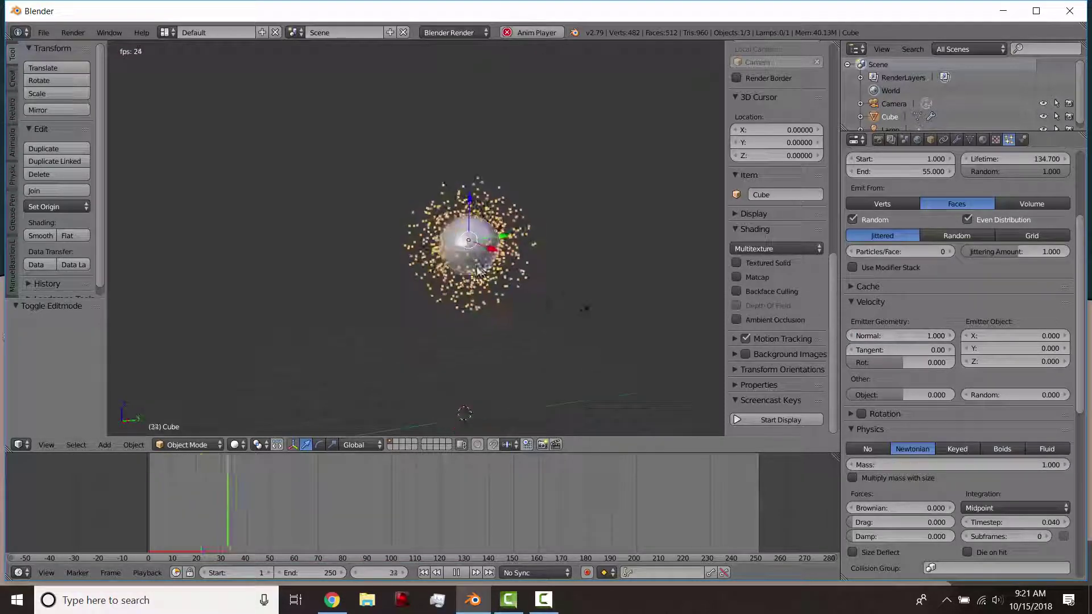
scroll(483, 271, down, 2)
middle_drag(482, 271, 515, 253)
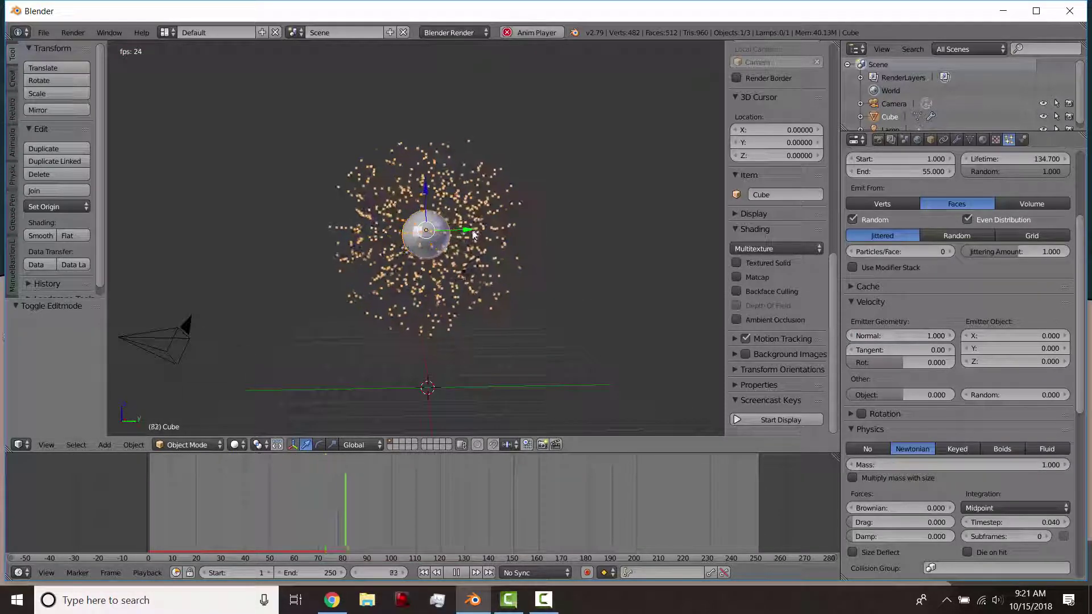
scroll(455, 244, up, 2)
scroll(455, 244, up, 2)
middle_drag(333, 237, 361, 248)
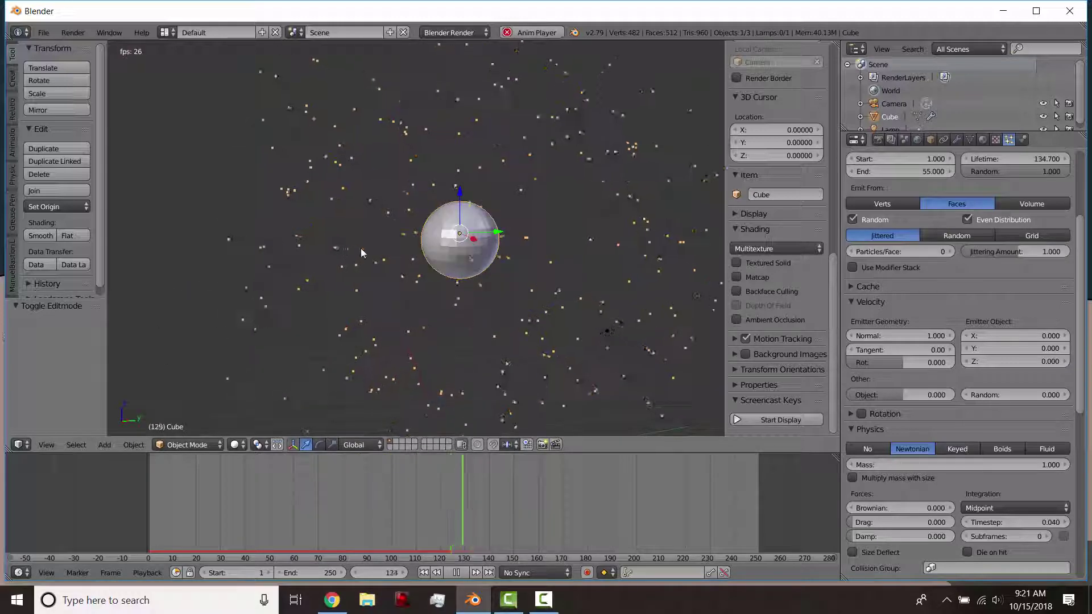
key(alt+a)
Set the emission end to 2.000 and replay the burst from the first frame, stopping at frame 47
scroll(892, 301, up, 5)
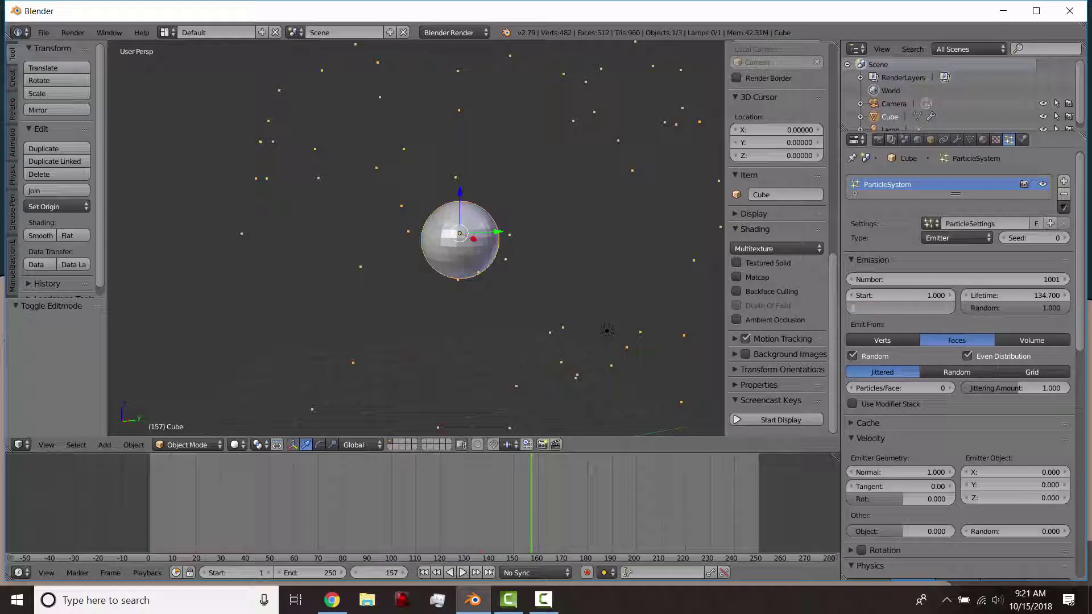
key(shift+Left)
key(alt+a)
scroll(514, 248, down, 3)
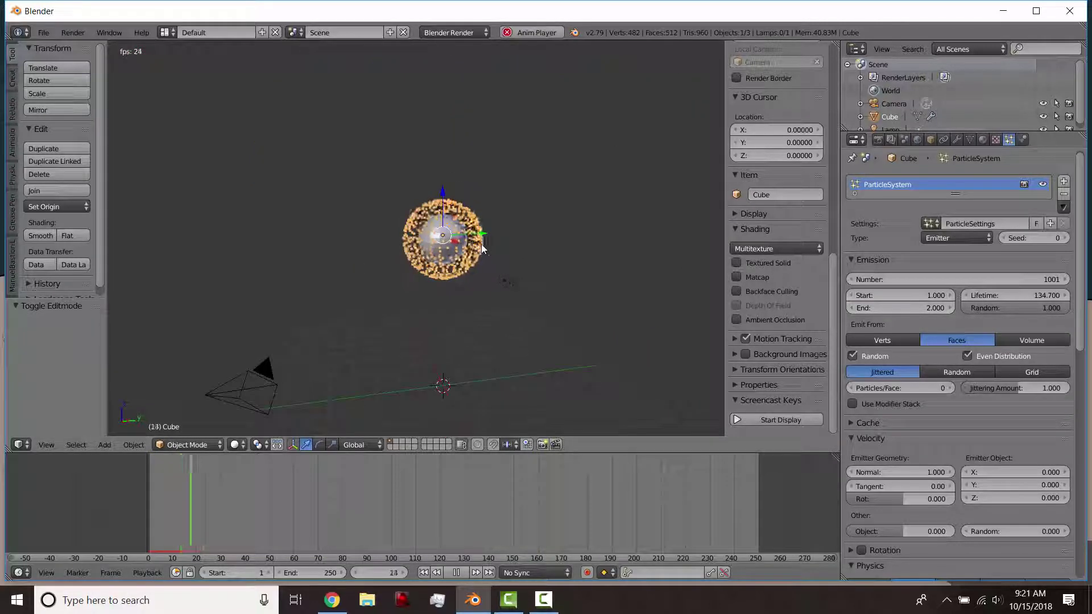
key(alt+a)
middle_drag(513, 248, 472, 211)
scroll(482, 201, up, 3)
Emit the particles from Volume and inspect them inside the sphere in wireframe at frame 6
click(1023, 342)
scroll(485, 269, up, 4)
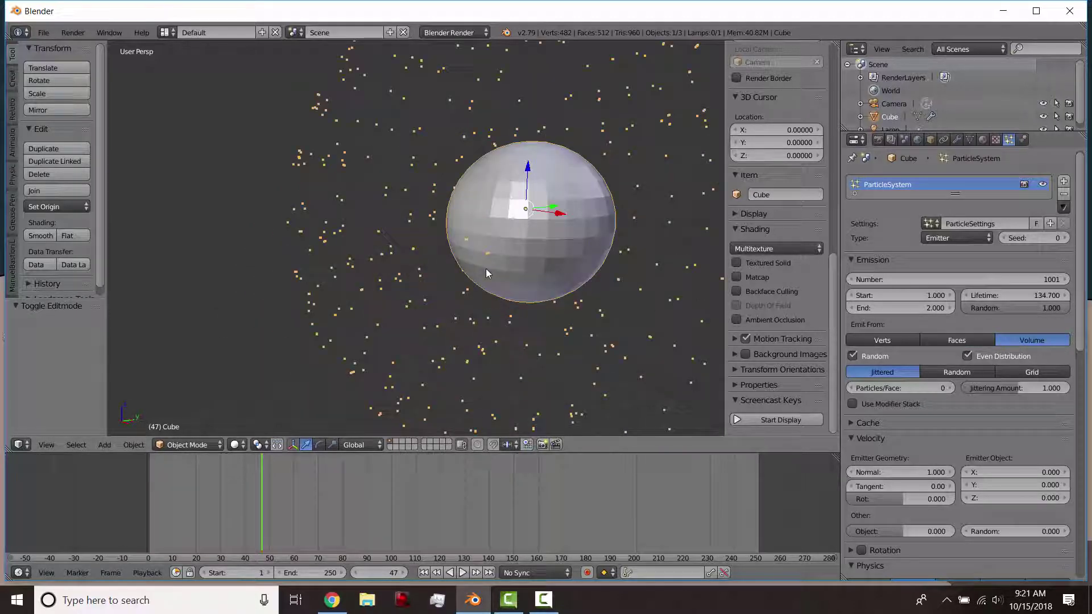
key(alt+a)
key(z)
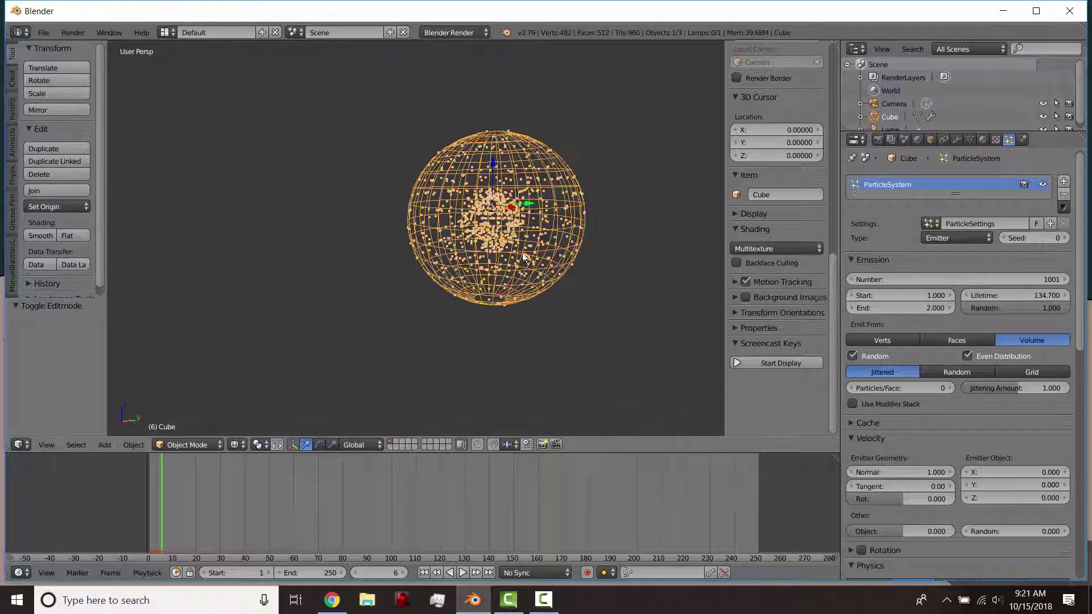
scroll(542, 201, up, 2)
scroll(540, 228, down, 3)
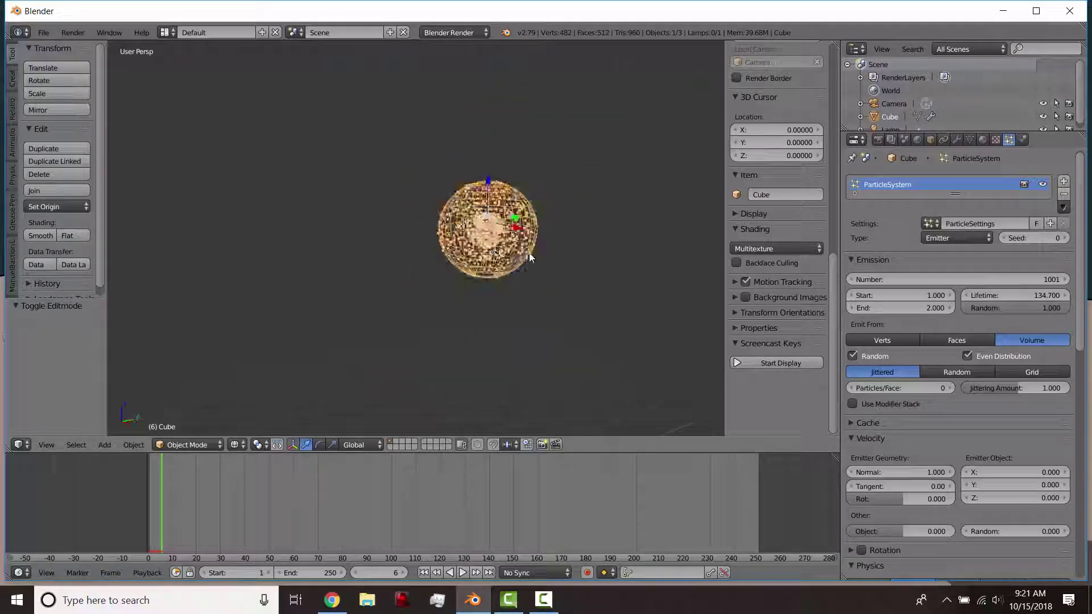
Return to solid shading and play the volume emission up to frame 92
key(z)
key(alt+a)
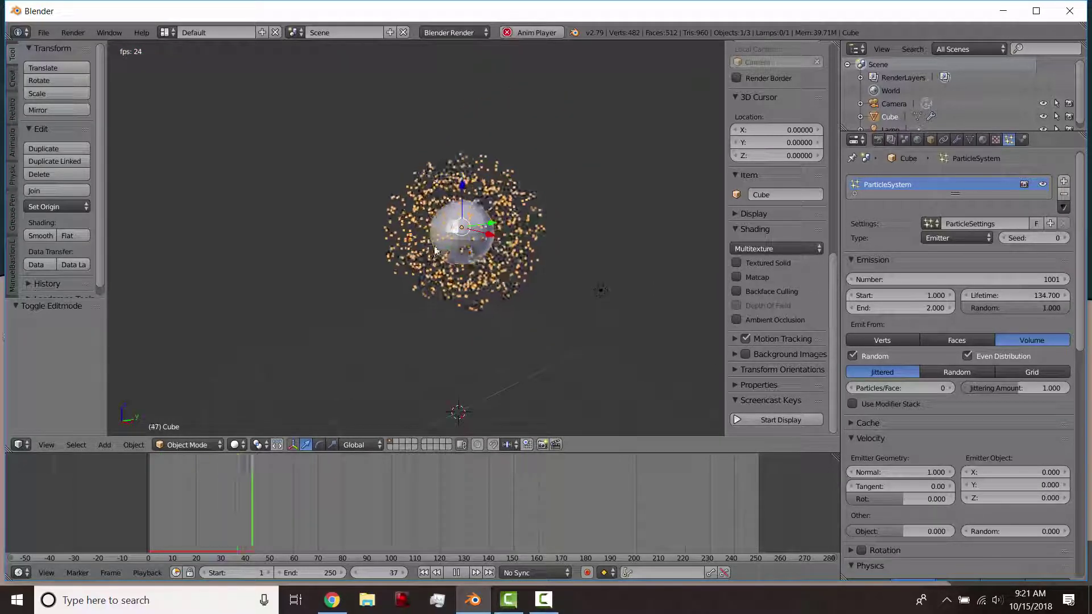
key(KP_1)
middle_drag(512, 247, 515, 267)
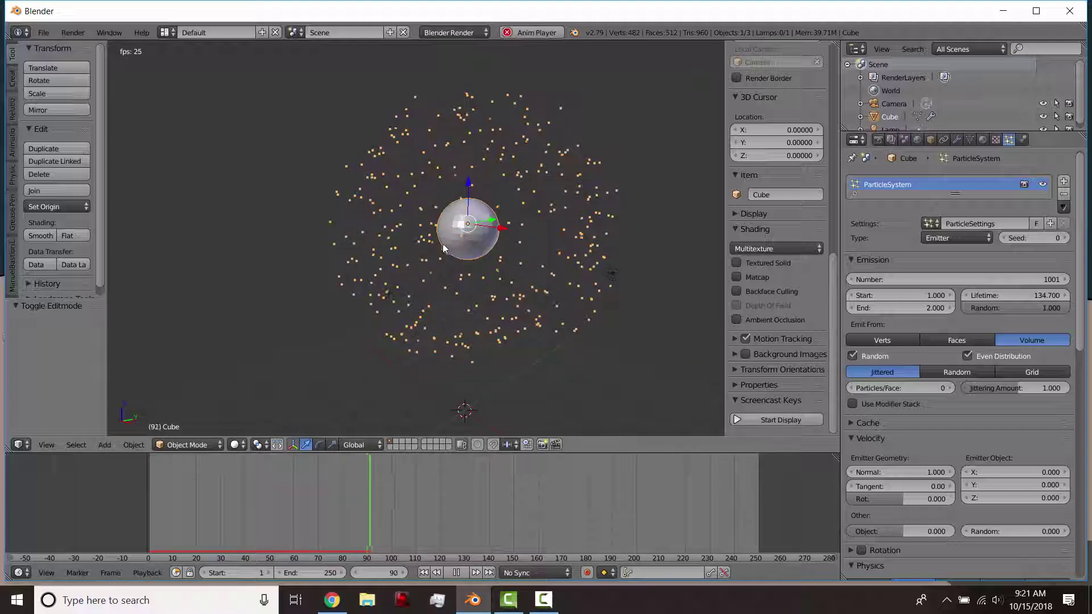
key(alt+a)
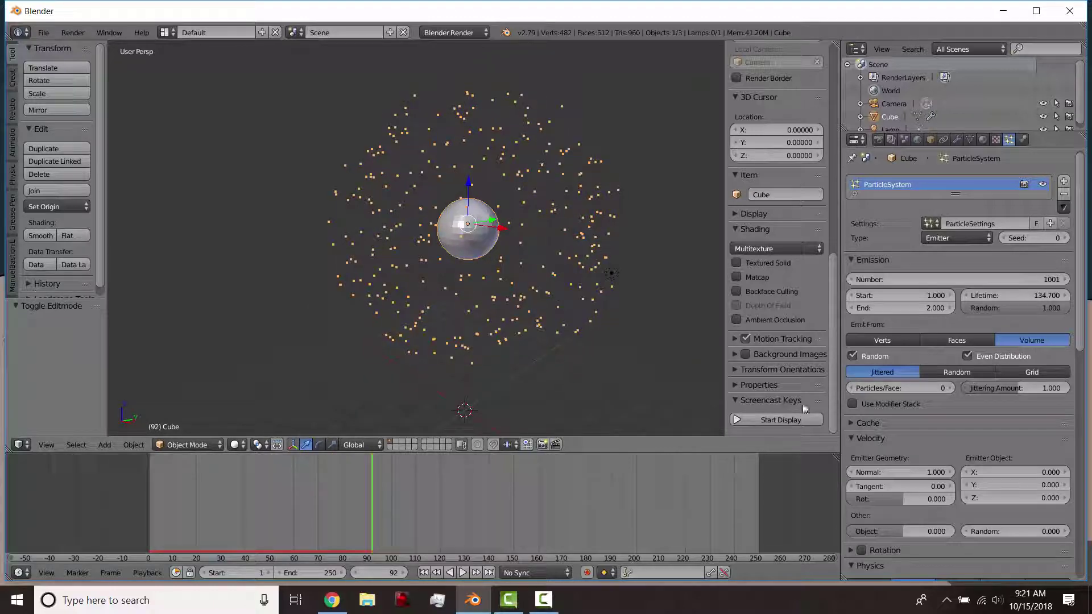
Turn off Even Distribution, replay the emission from the first frame and scrub back to frame 72
click(968, 356)
key(shift+Left)
key(alt+a)
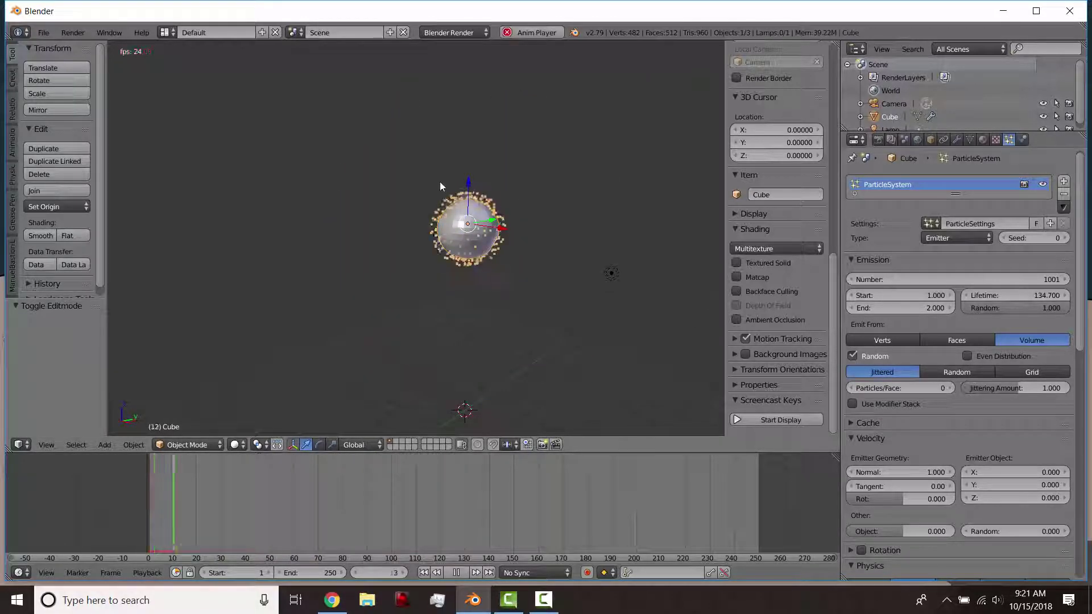
middle_drag(441, 186, 499, 298)
key(alt+a)
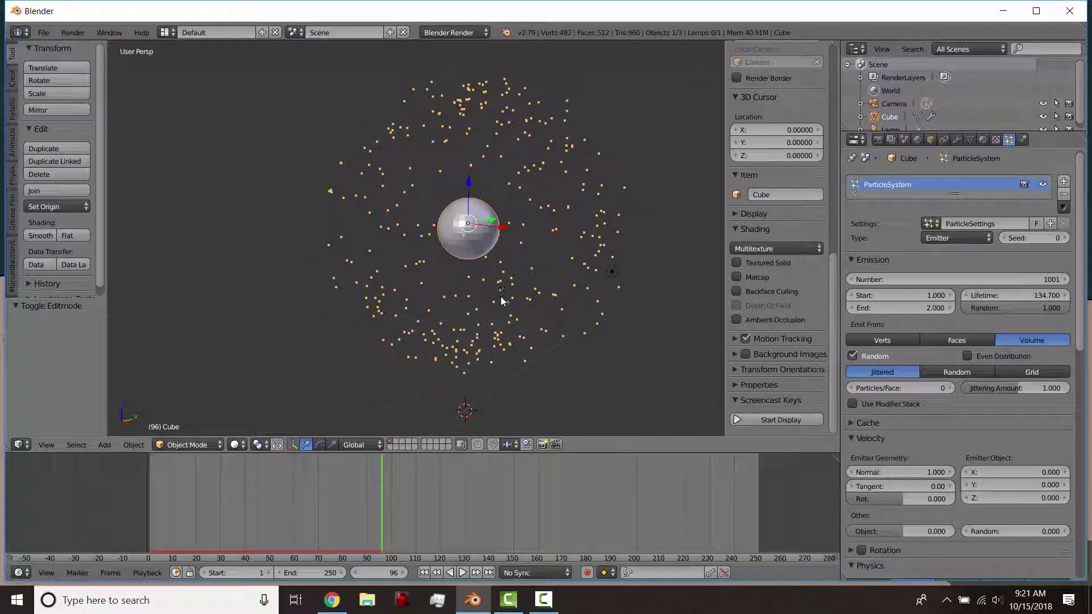
mouse_move(393, 520)
mouse_down()
mouse_move(381, 518)
mouse_move(403, 524)
mouse_move(323, 518)
mouse_up()
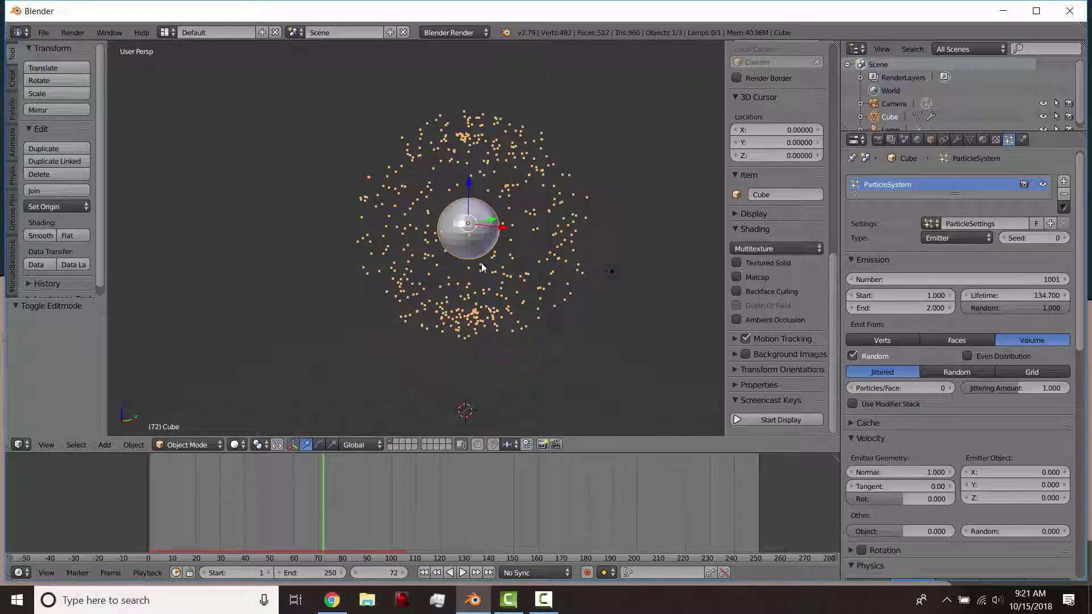
Delete the sphere emitter and add a new cube with radius 1.000 at the origin
key(Delete)
key(shift+a)
click(519, 272)
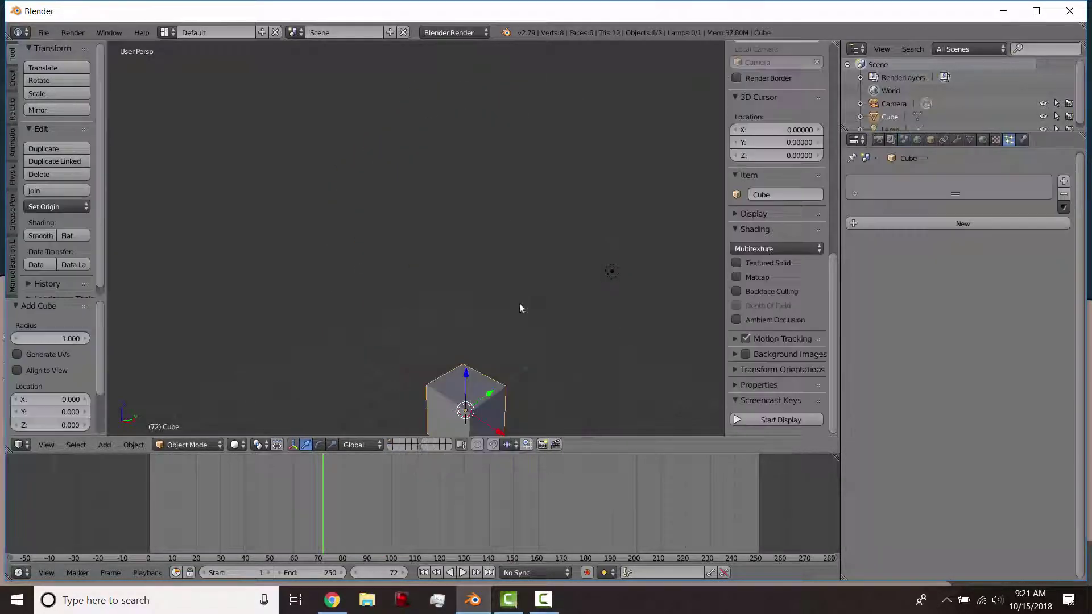
Scale the cube up by about 9.193 and add a particle system with emission End 1.000, emitting from Volume
key(s)
click(423, 293)
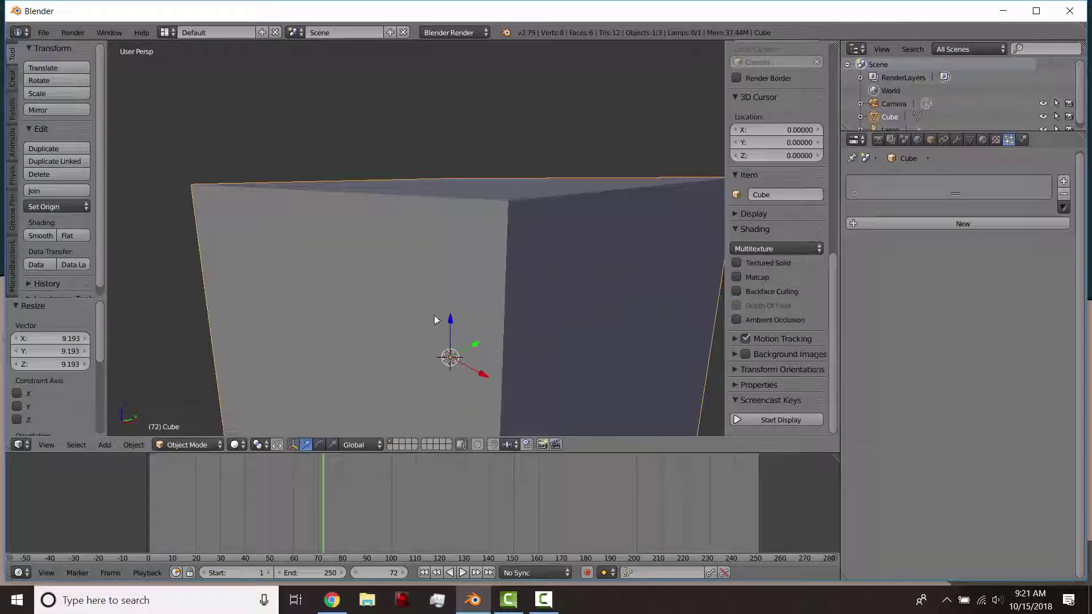
click(899, 222)
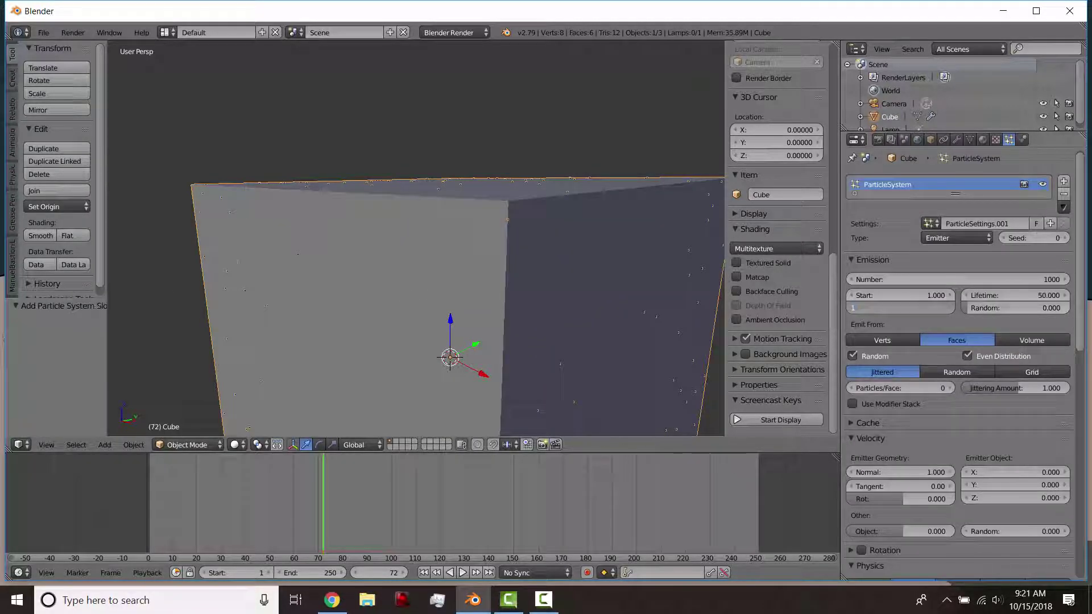
click(1032, 340)
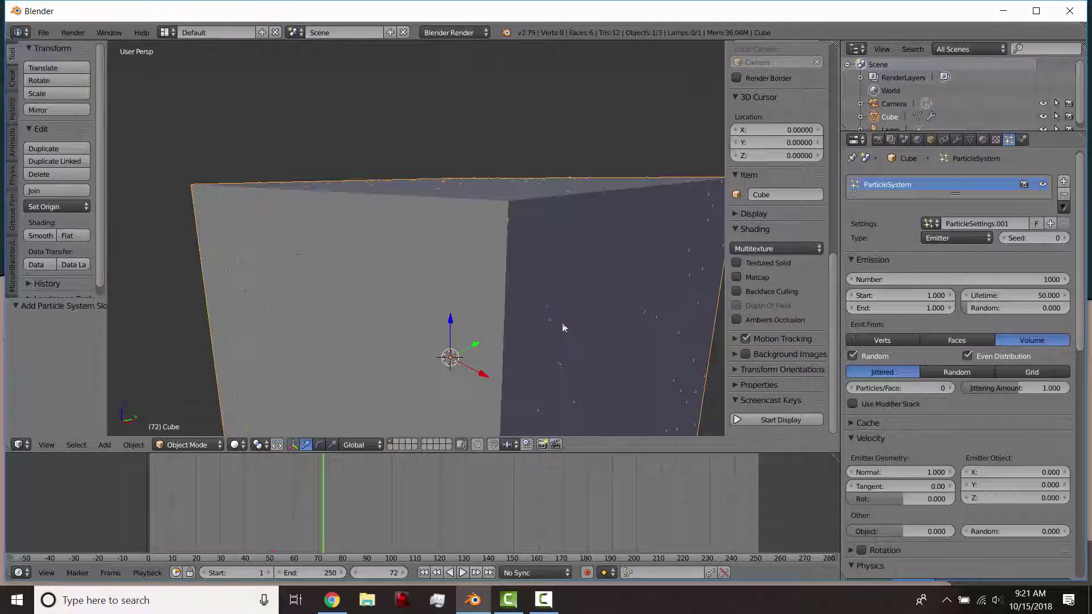
Show the cube in wireframe at the first frame to inspect the particles emitted inside its volume
key(z)
key(shift+Left)
middle_drag(555, 309, 655, 318)
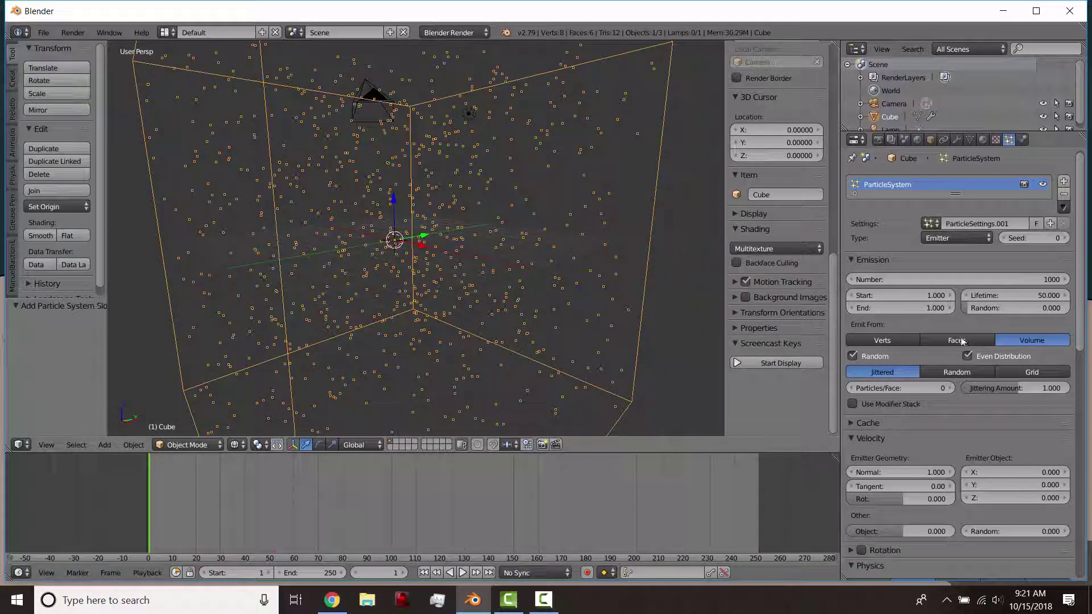
Try the Grid distribution for the volume emission and examine the particle layout inside the cube from several angles
click(999, 373)
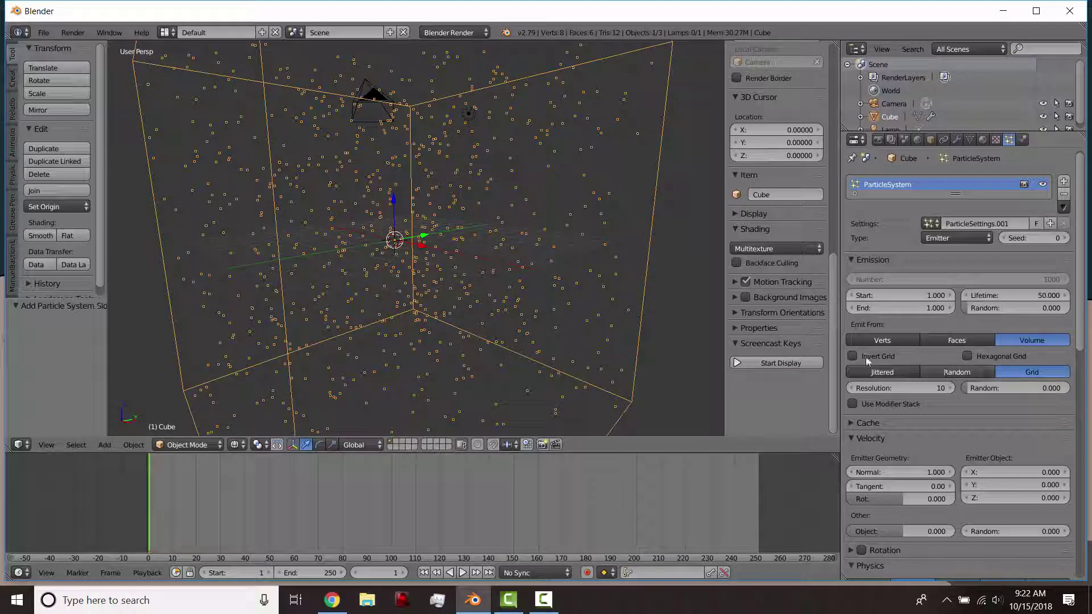
middle_drag(524, 305, 509, 308)
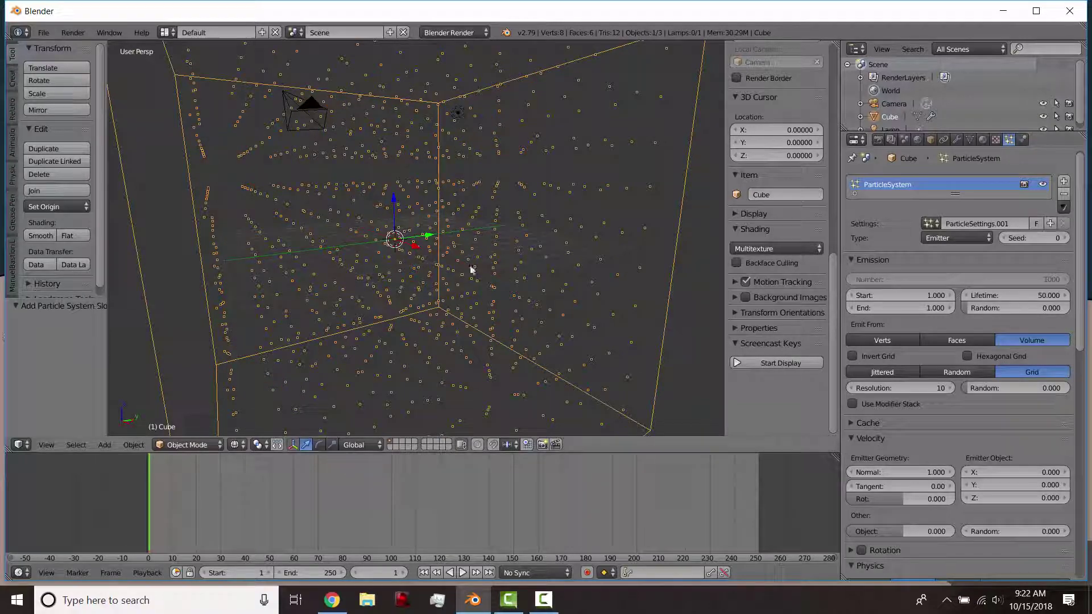
middle_drag(470, 271, 273, 269)
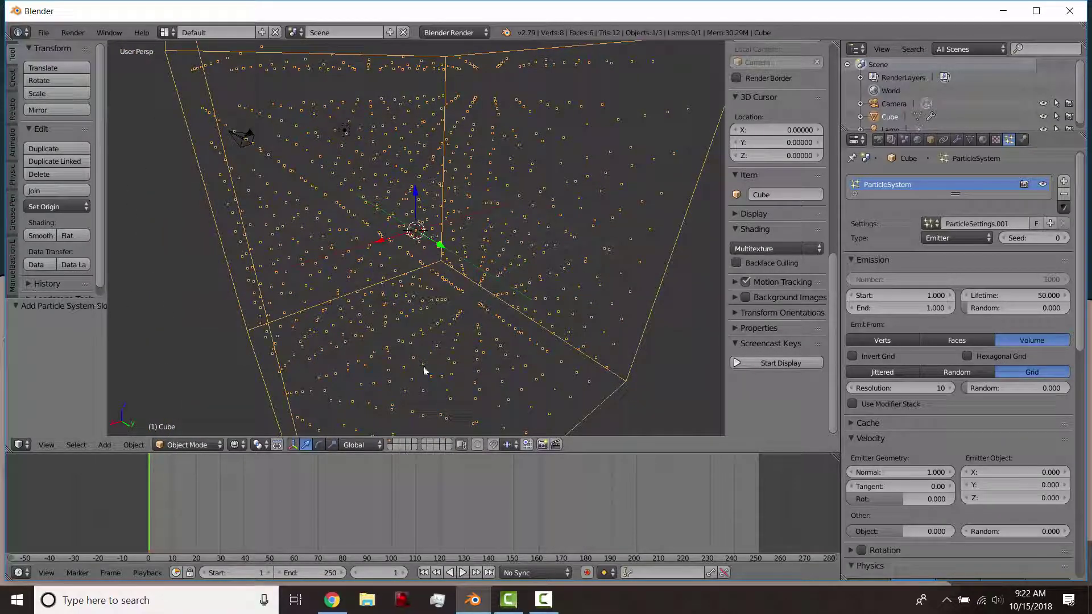
mouse_move(414, 305)
middle_down()
mouse_move(329, 319)
mouse_move(261, 309)
middle_up()
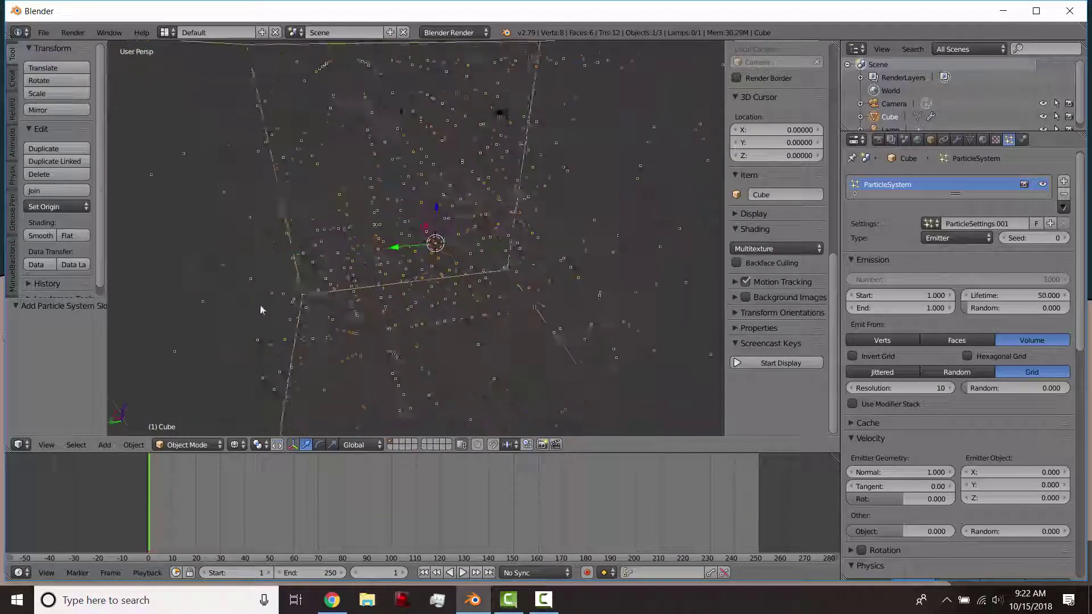
key(z)
key(z)
mouse_move(336, 223)
middle_down()
mouse_move(432, 224)
mouse_move(558, 186)
mouse_move(529, 179)
mouse_move(495, 188)
middle_up()
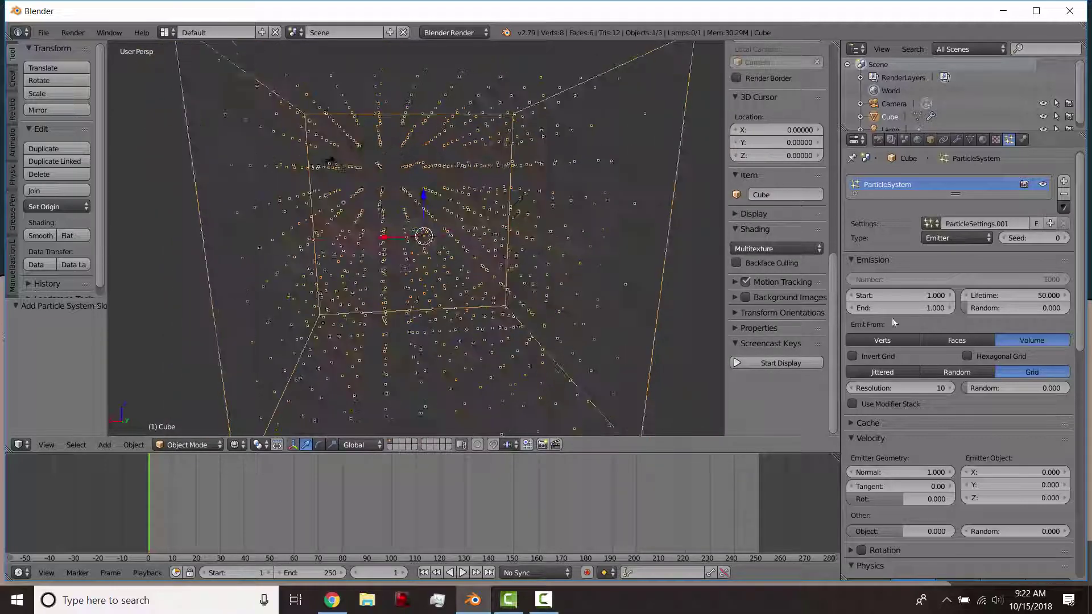
Set the volume emission's distribution to Random and view the particles inside the cube from another angle
click(959, 373)
middle_drag(391, 246, 438, 250)
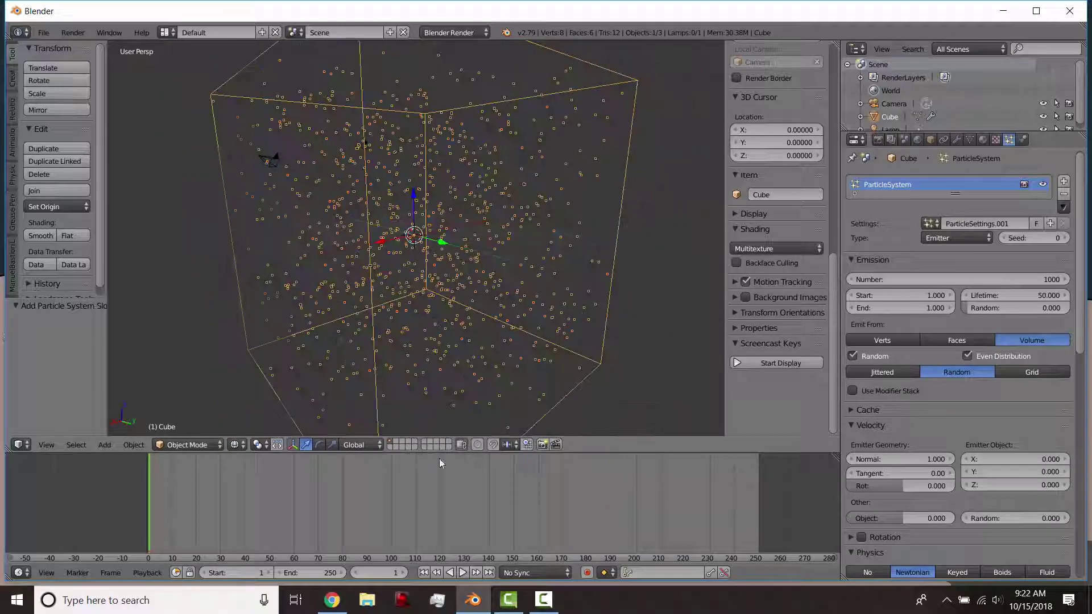
Switch to Chrome to bring up the star-field clip in the StarTrekClips folder, then return to Blender and compare the cube's particles up close
click(332, 600)
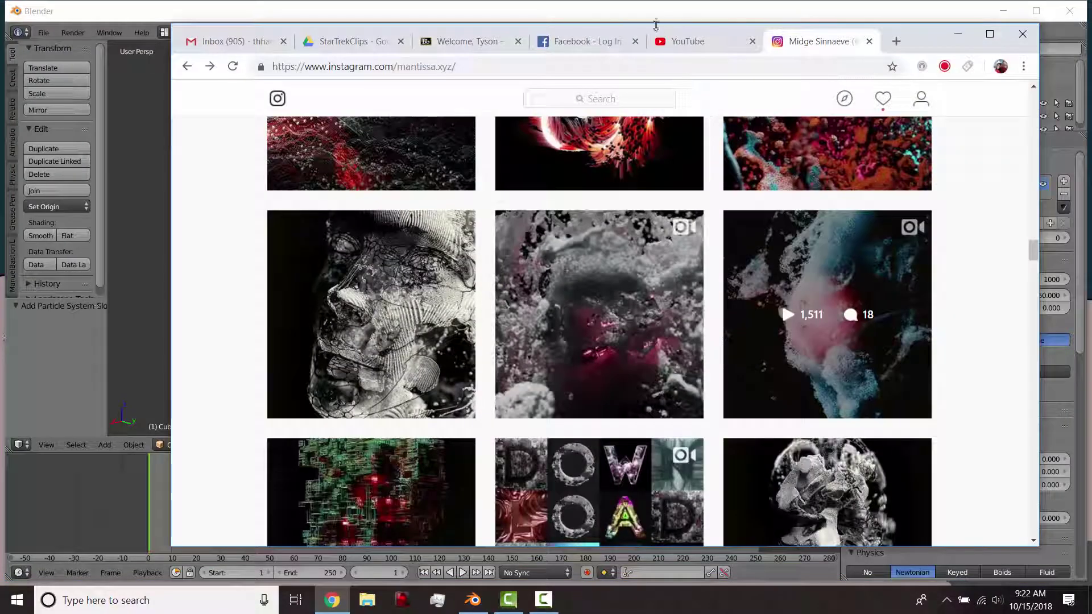
click(352, 42)
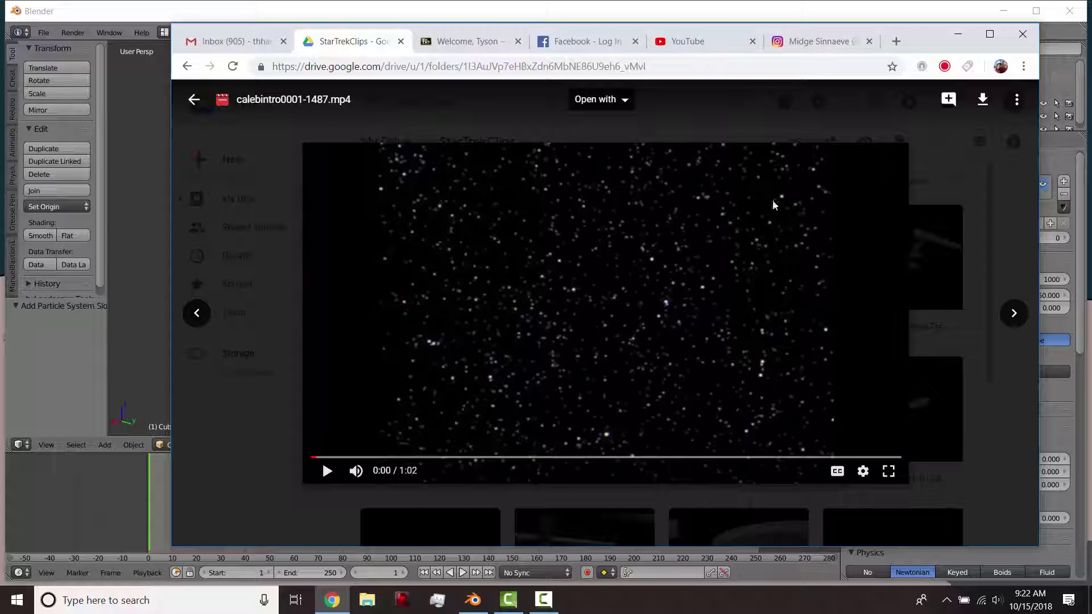
click(121, 330)
scroll(429, 233, up, 4)
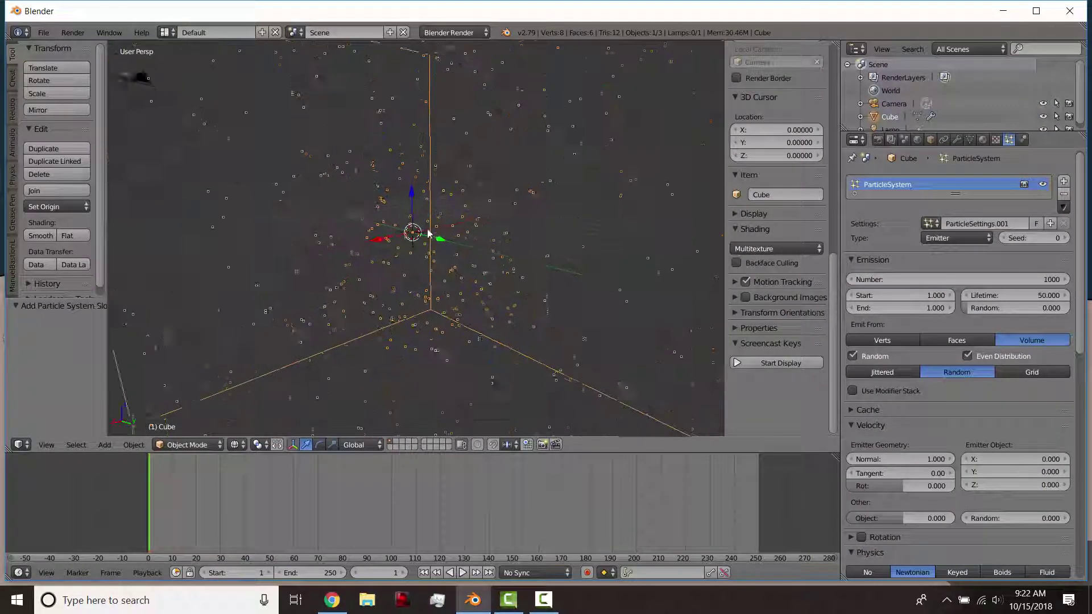
scroll(432, 291, down, 2)
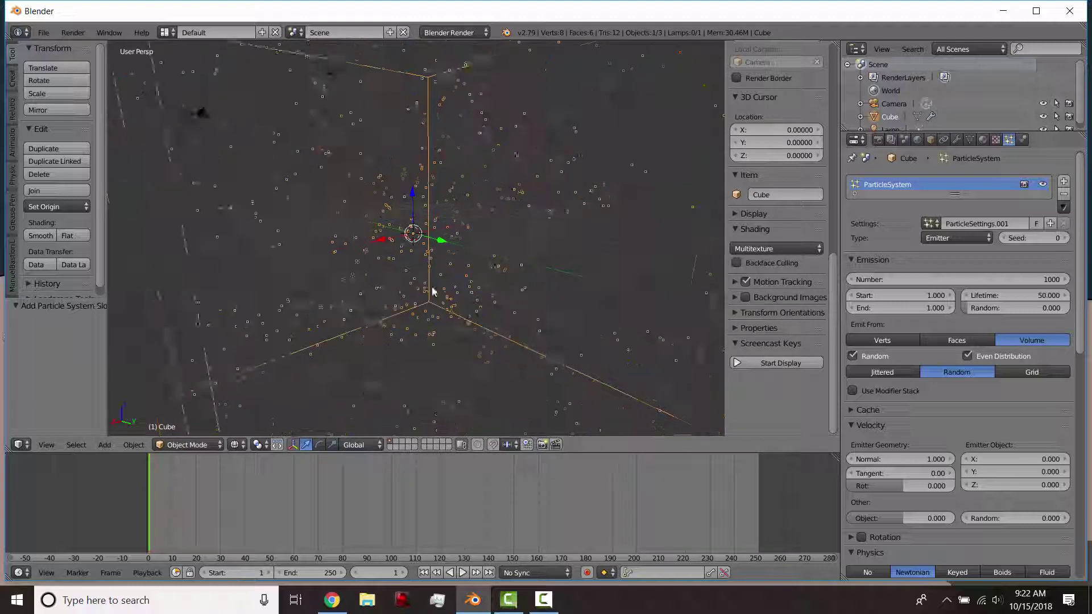
Switch to Chrome, play the star-field clip up to 0:08, pause it and return to Blender
click(331, 600)
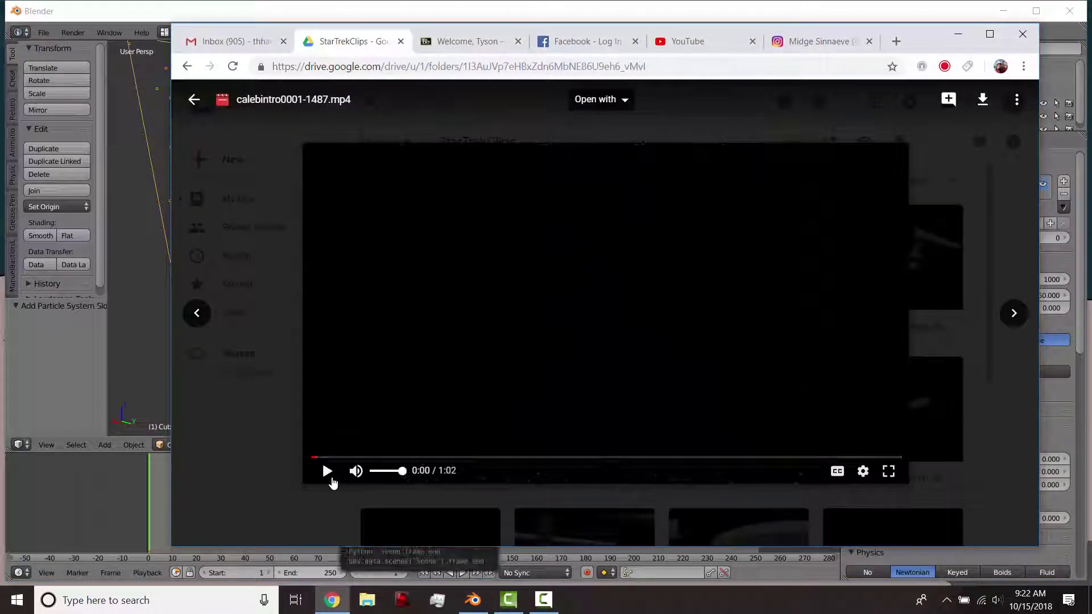
click(328, 472)
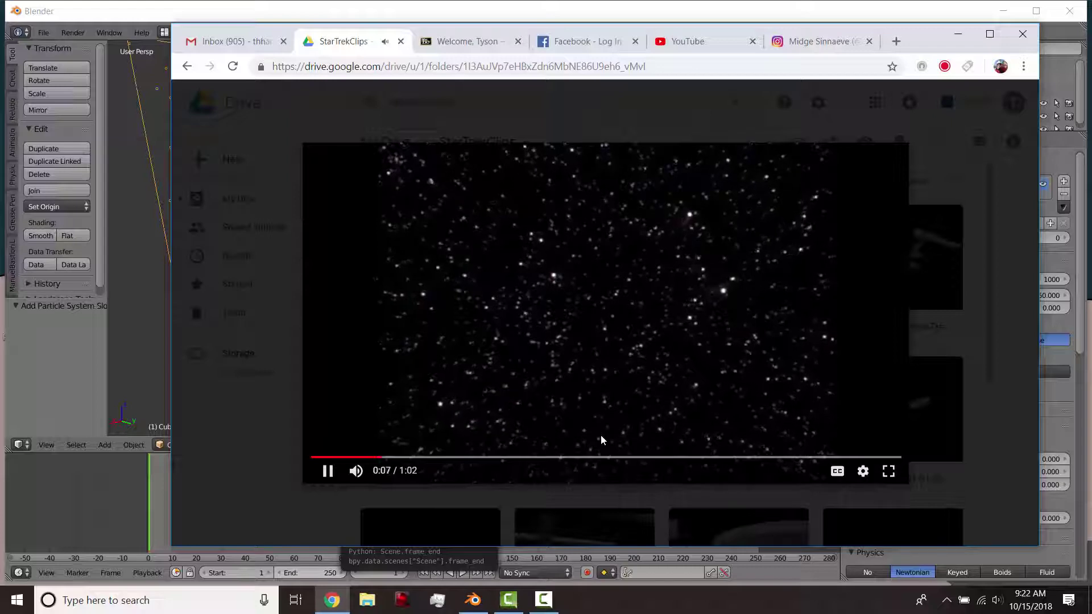
click(322, 478)
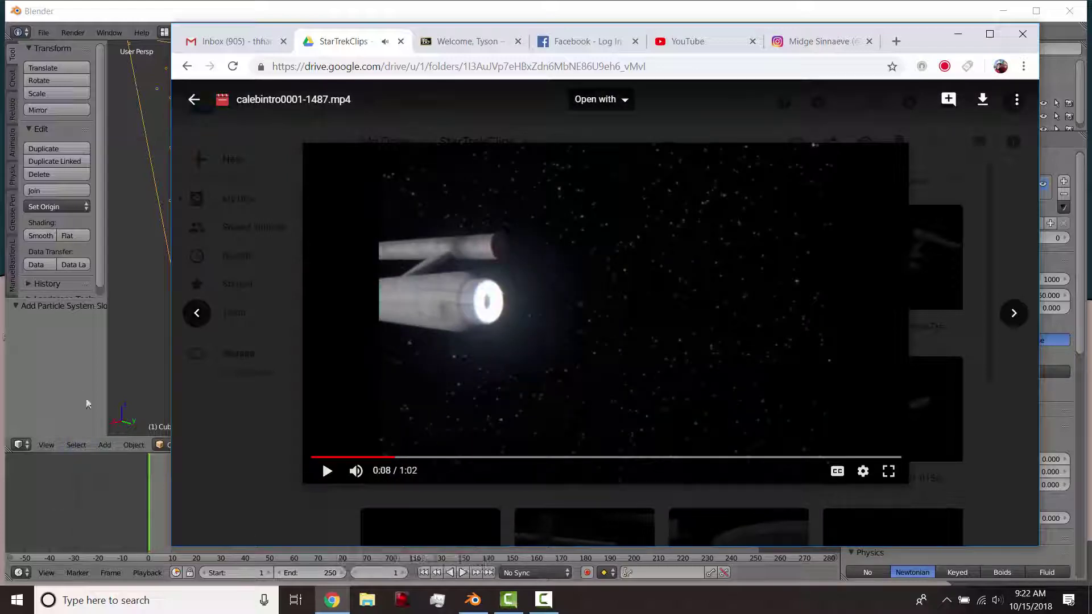
key(alt+Tab)
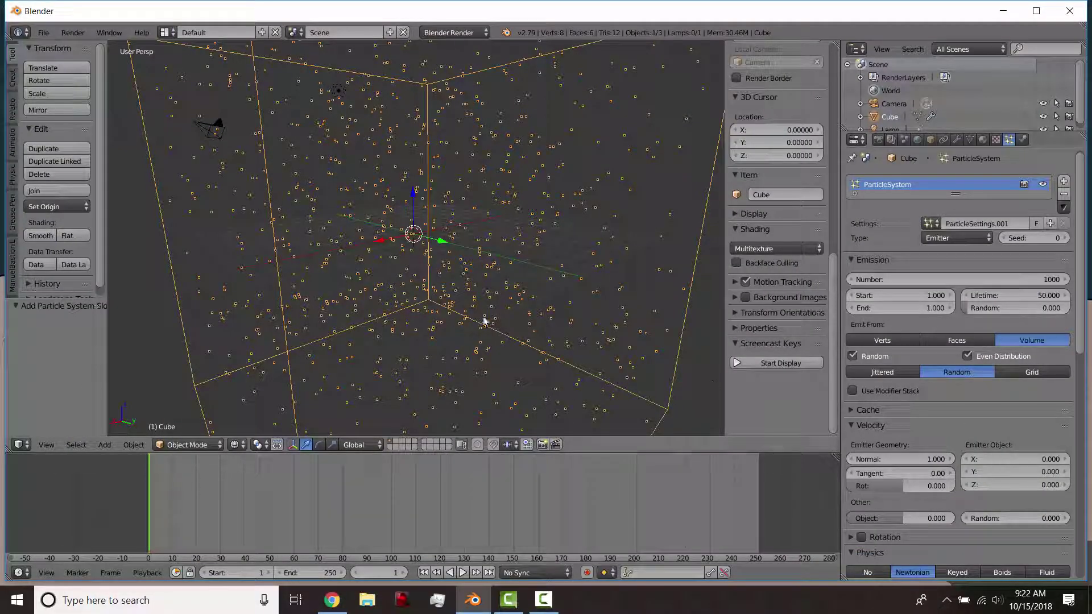
Delete the cube emitter and add a UV sphere with 32 segments, 16 rings and size 1.000
key(x)
click(466, 277)
key(shift+a)
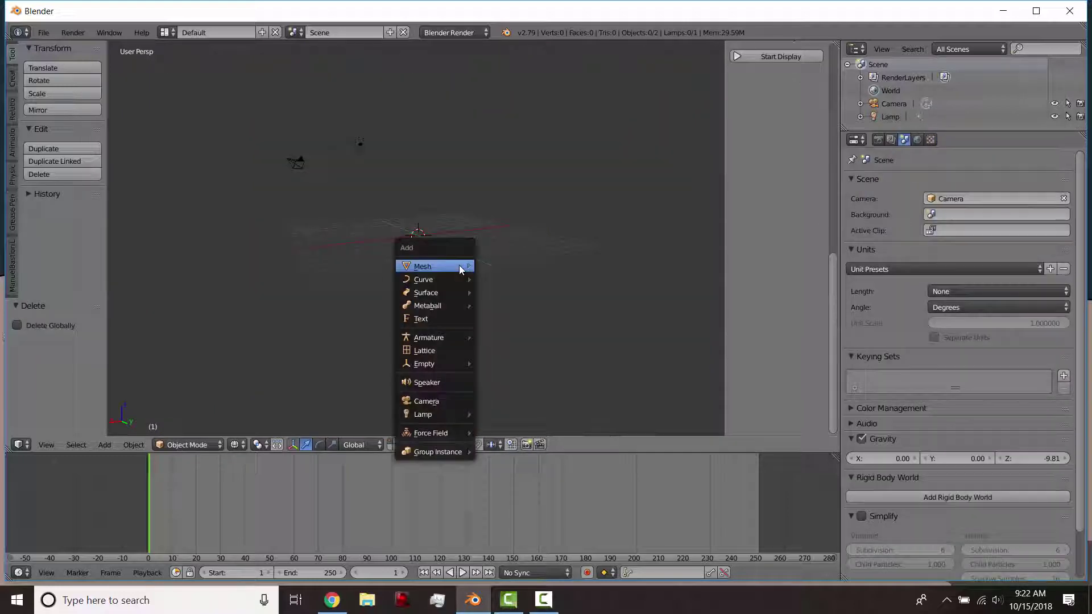
mouse_move(462, 266)
click(503, 305)
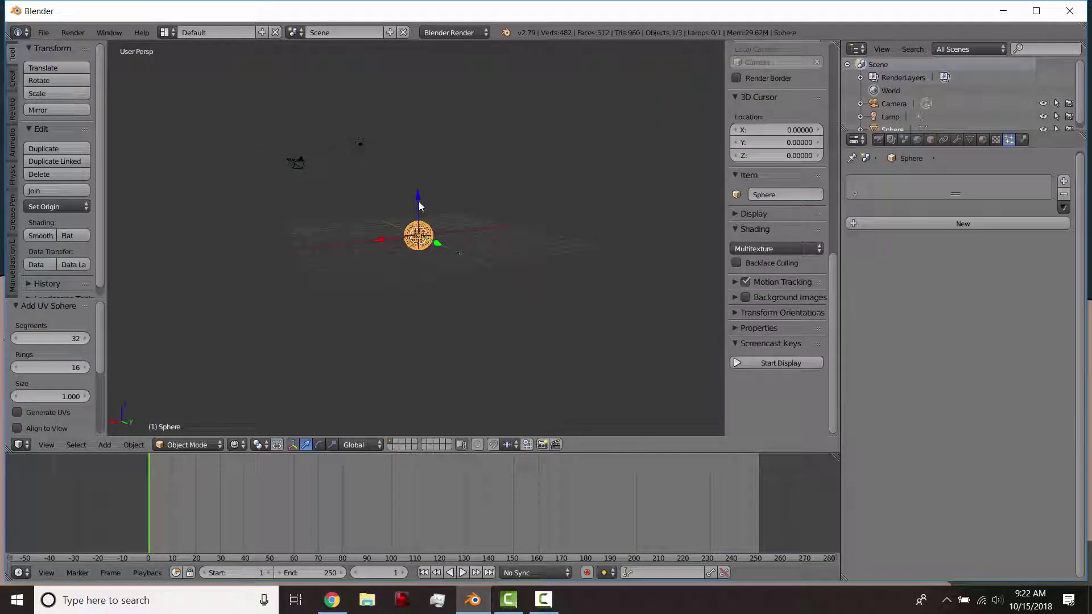
scroll(463, 255, up, 3)
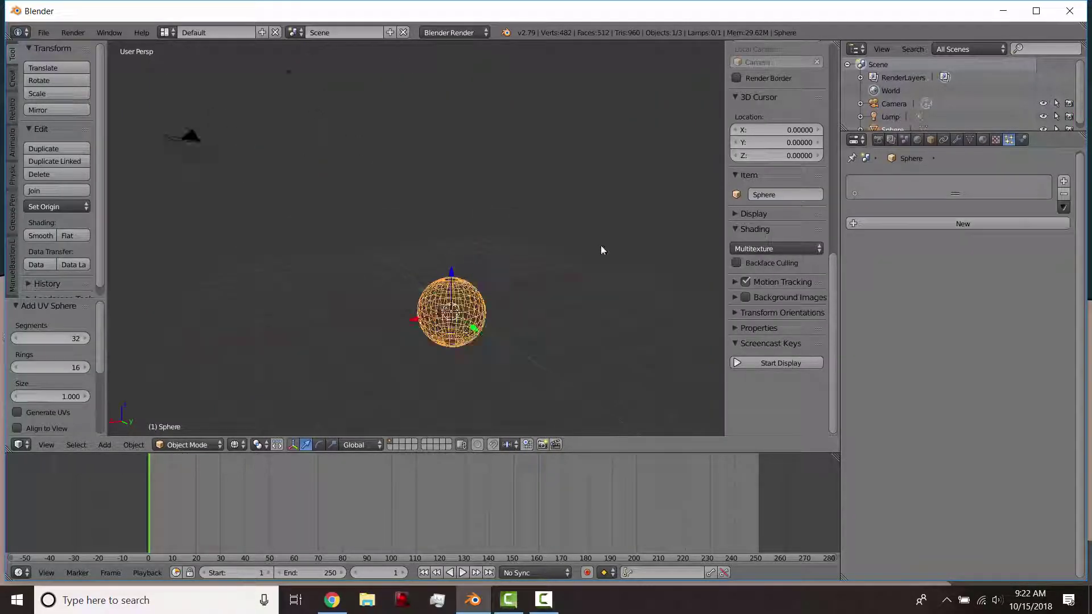
Widen the properties editor, add a particle system to the UV sphere and assign it the existing ParticleSettings.001
drag(841, 227, 803, 228)
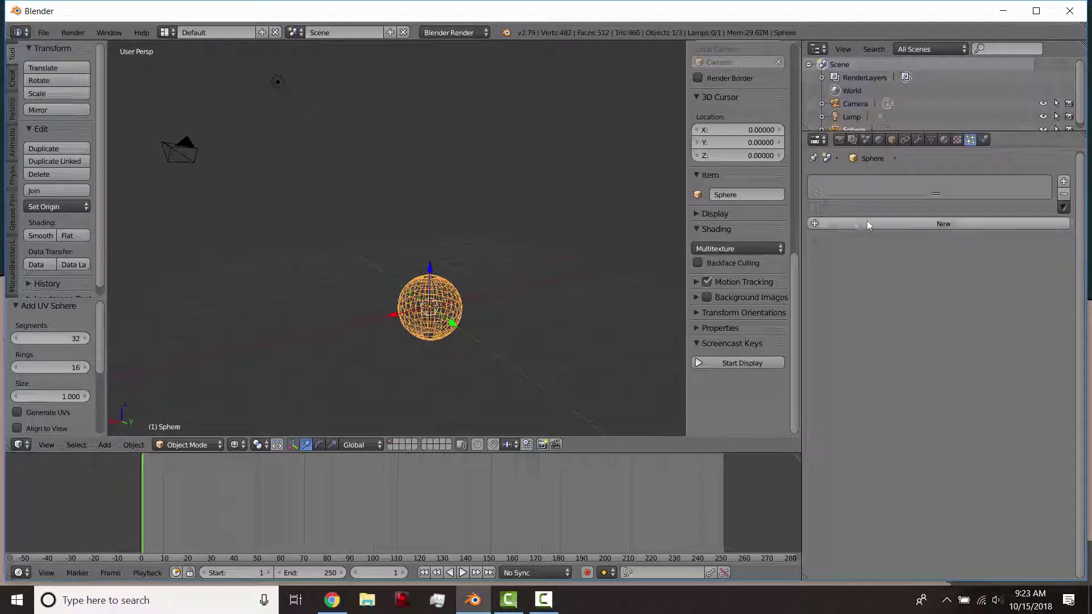
click(865, 224)
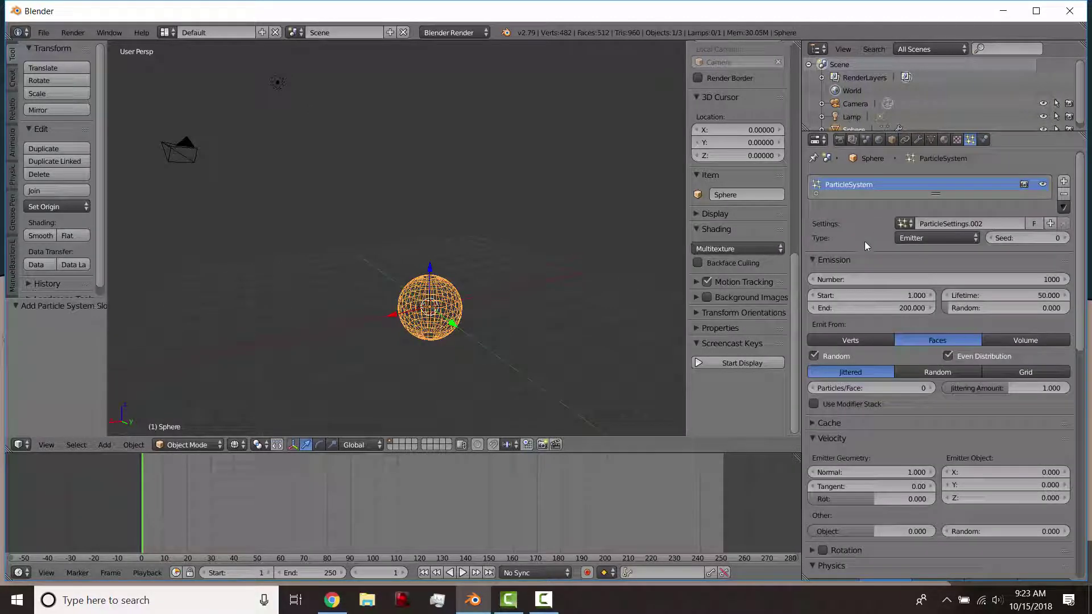
click(904, 223)
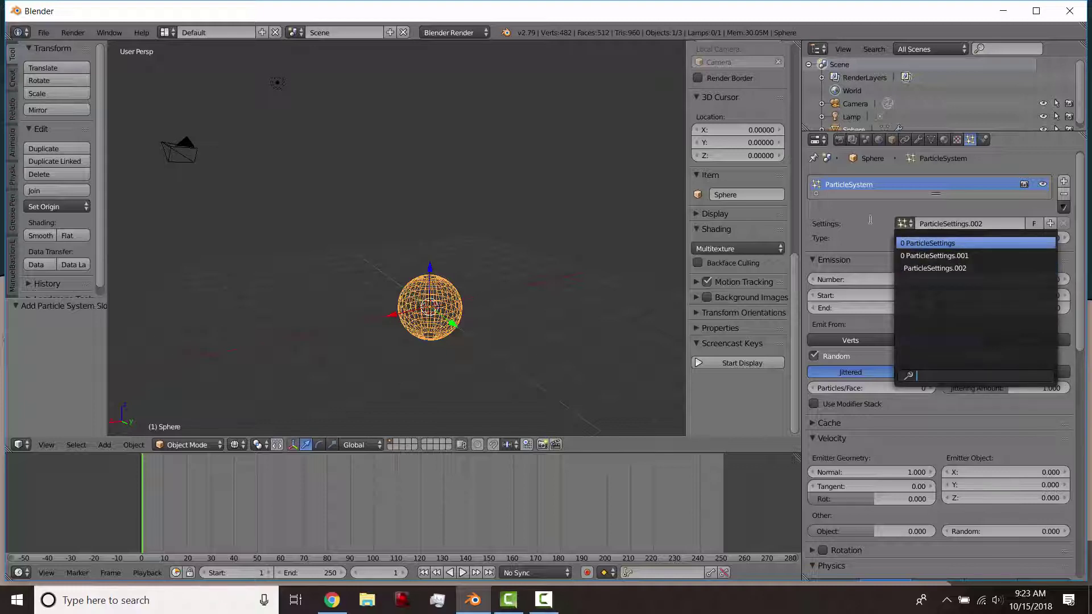
click(904, 223)
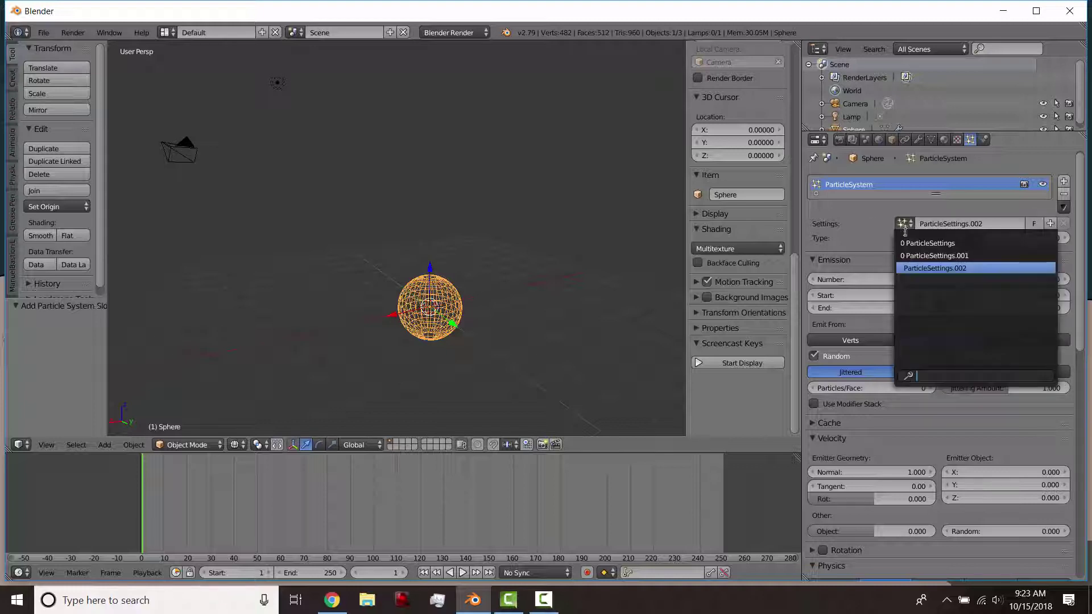
click(914, 256)
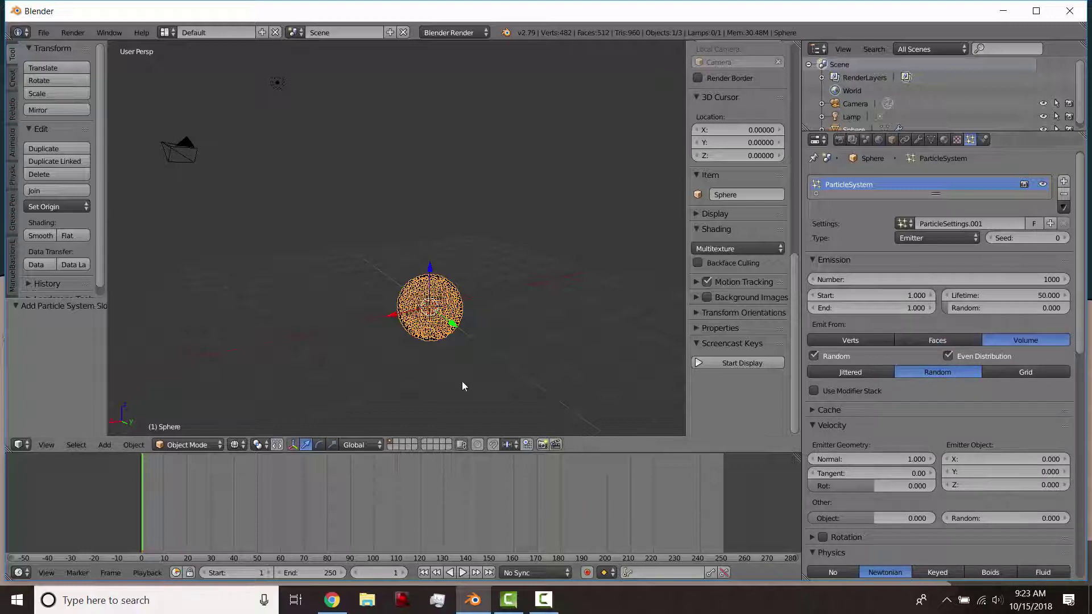
Play the sphere's emission up to frame 20 and rename its particle settings to Poof
key(alt+a)
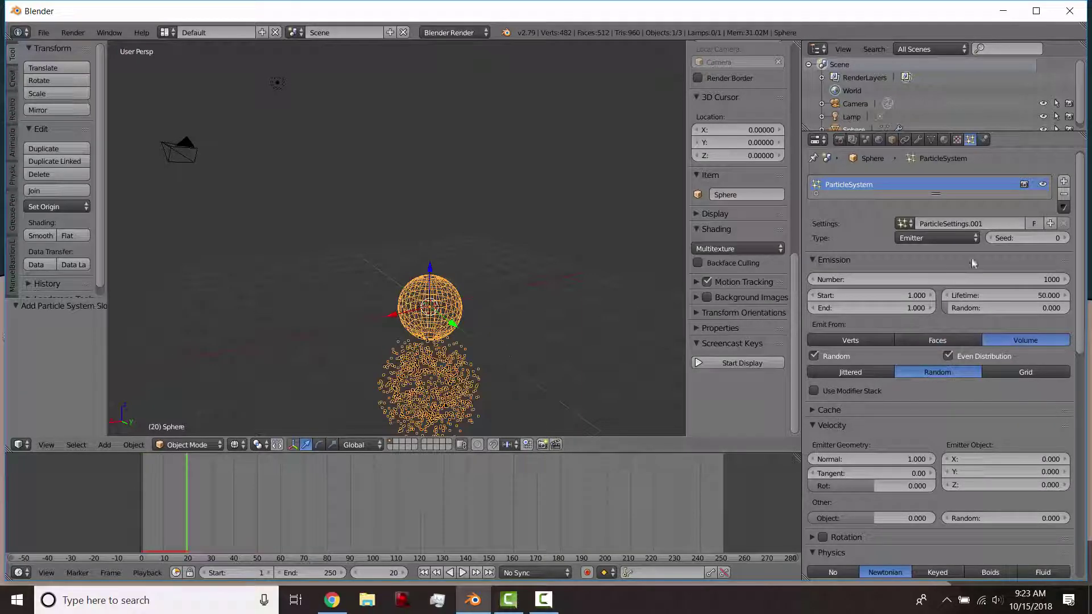
double_click(940, 225)
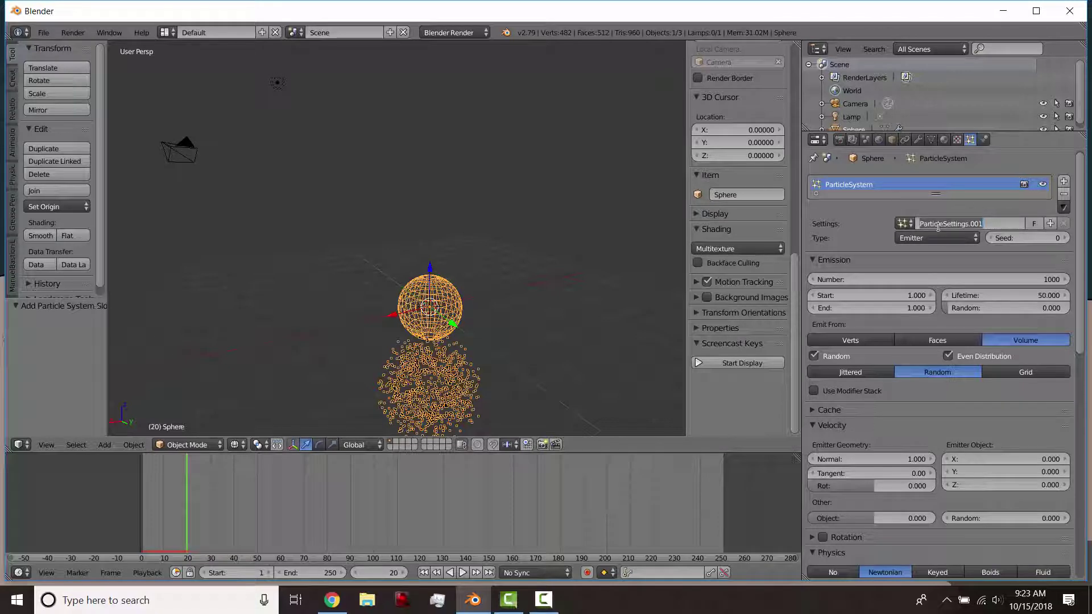
text(Poof)
key(Return)
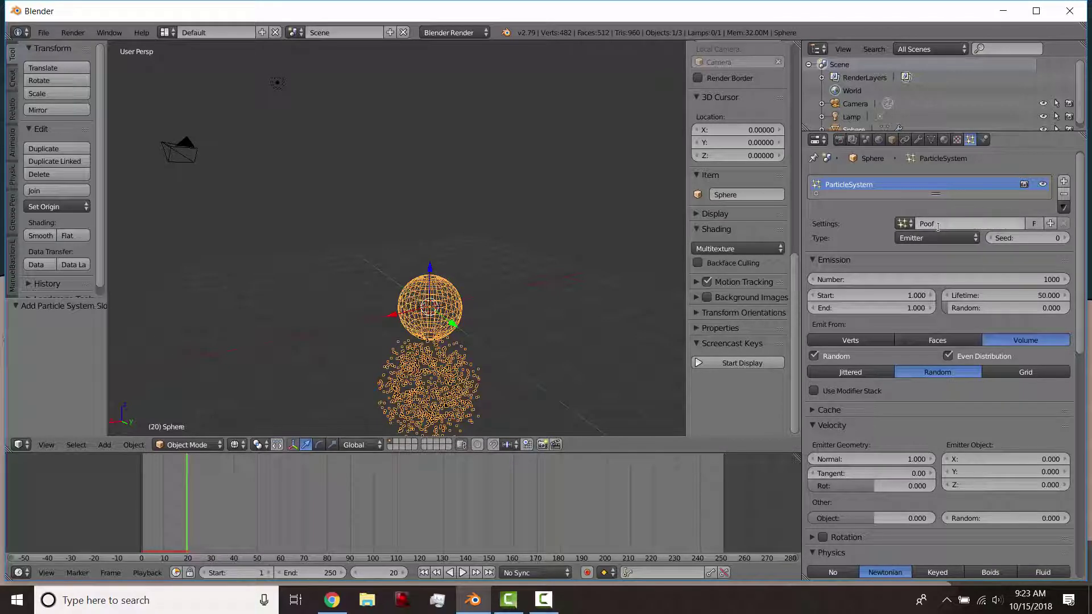
Delete the UV sphere and add an ico sphere with 2 subdivisions and size 1.000
key(x)
click(483, 325)
key(shift+a)
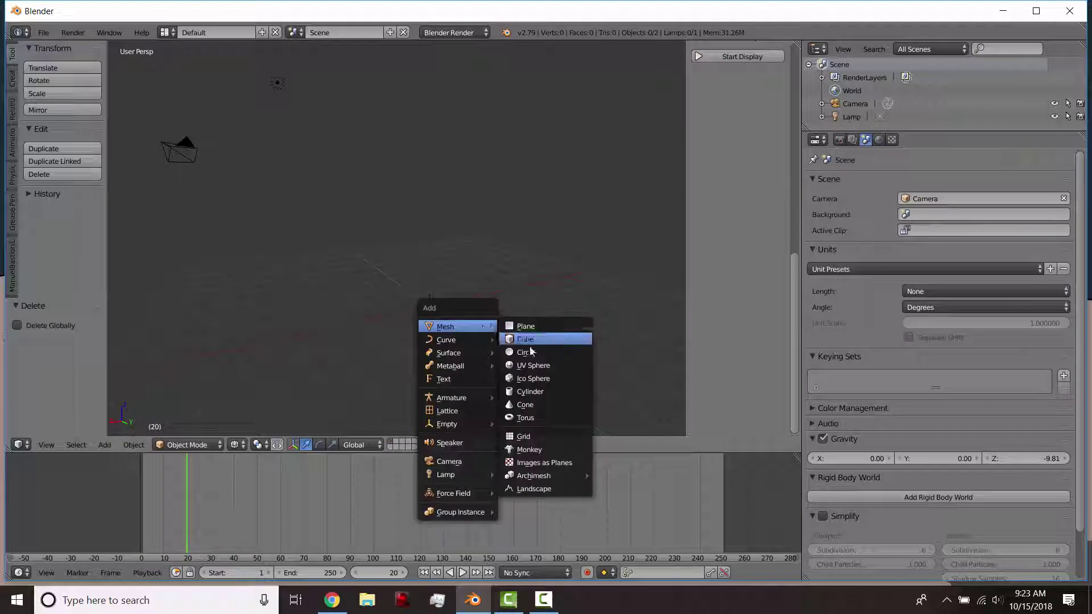
click(533, 379)
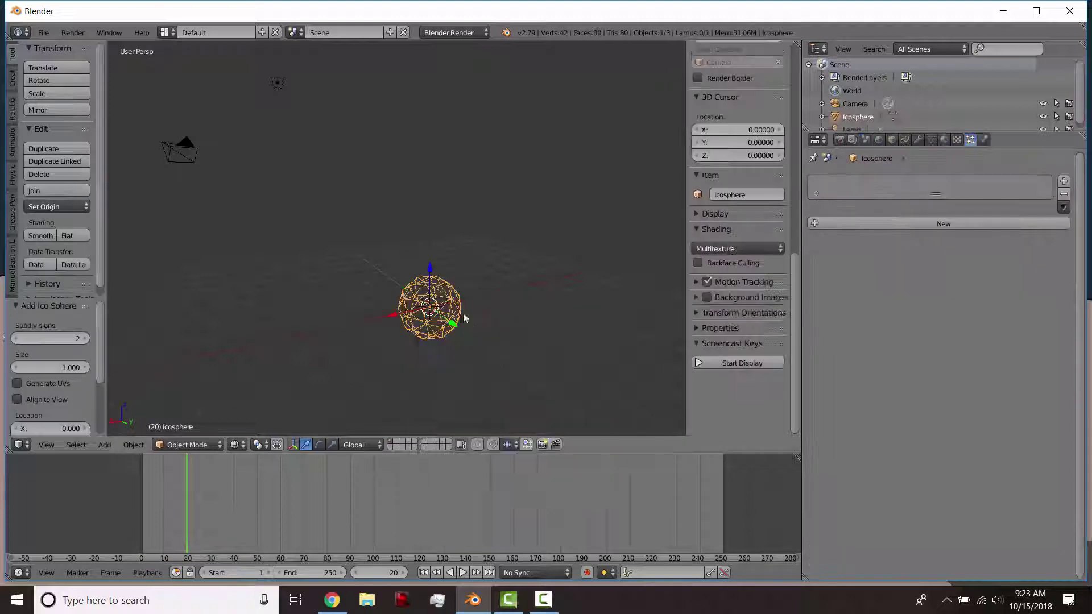
Add a particle system to the ico sphere and assign it the saved Poof settings
click(851, 223)
click(904, 223)
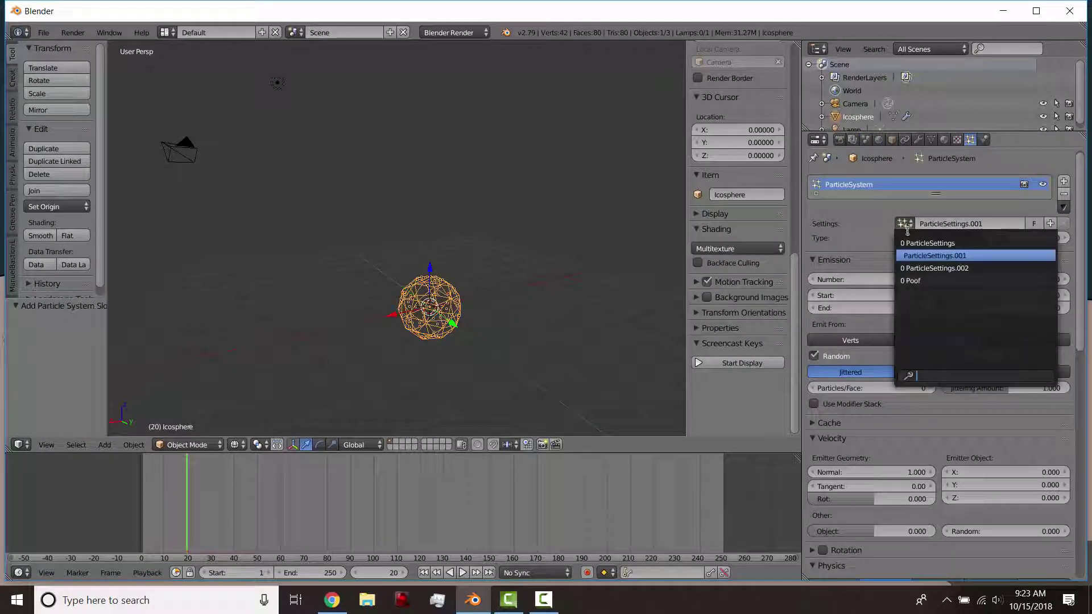
click(910, 281)
Play the ico sphere's emission from the first frame in solid shading and stop at frame 48
key(shift+Left)
key(alt+a)
key(z)
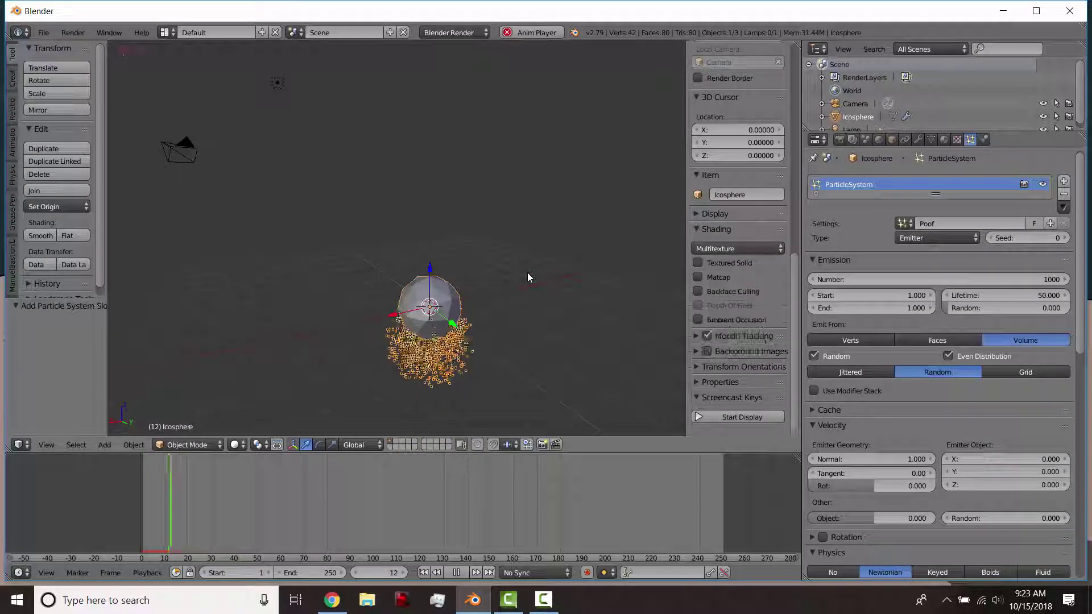
key(alt+a)
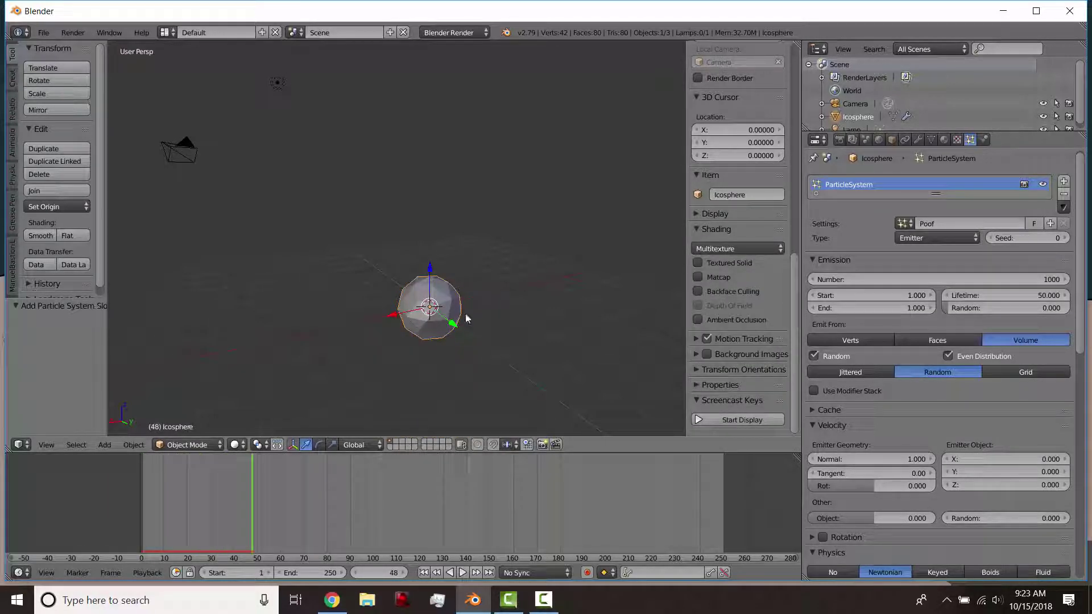
Delete the ico sphere and add a UV sphere in its place
click(903, 224)
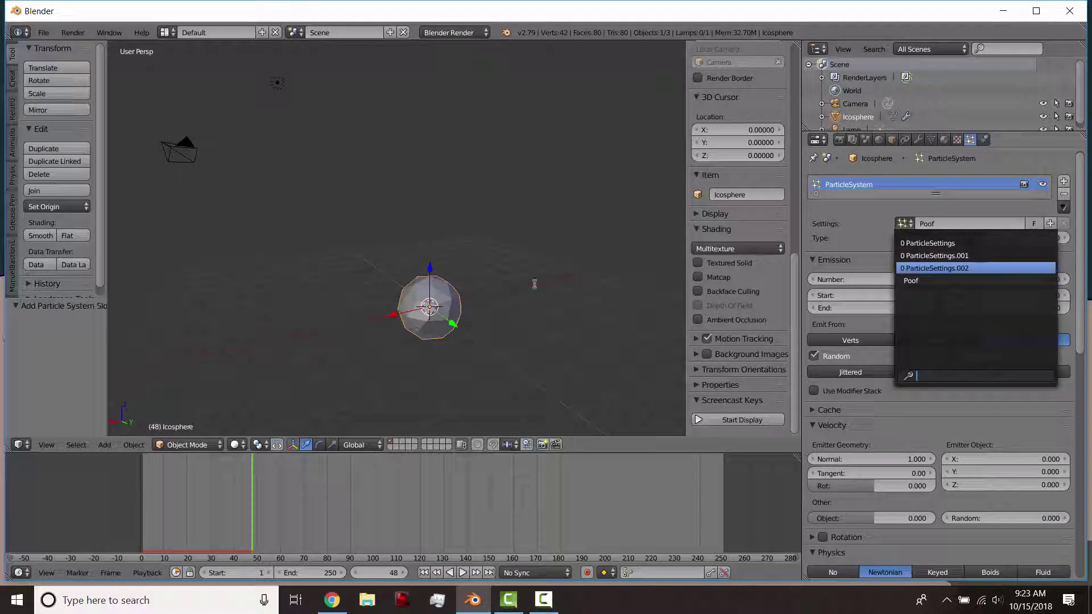
key(x)
click(433, 312)
key(shift+a)
mouse_move(361, 329)
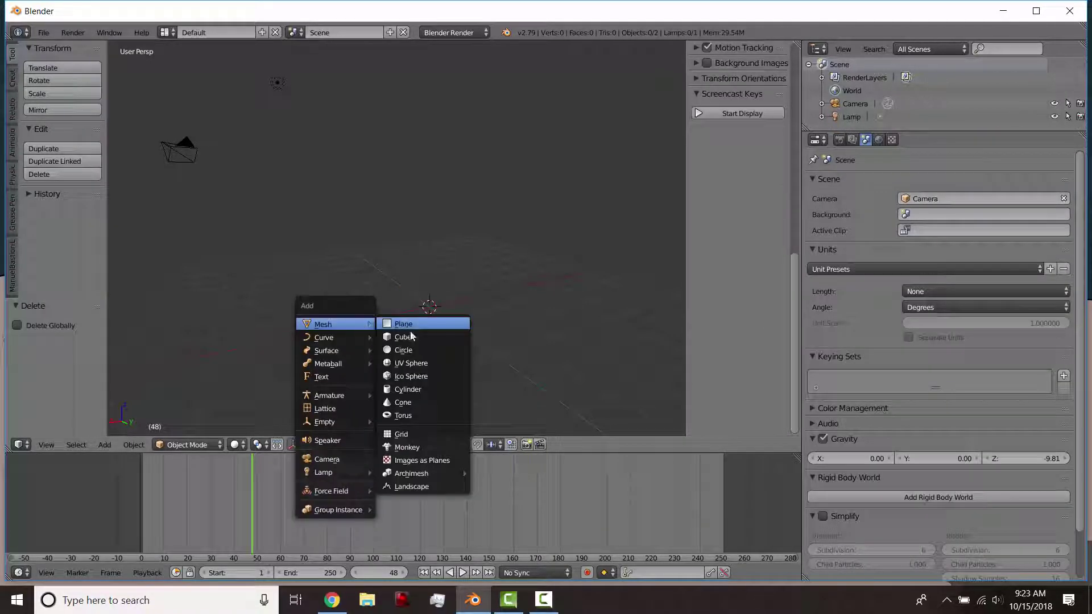
click(410, 363)
Add a particle system to the UV sphere and name its particle settings Wavy
click(921, 226)
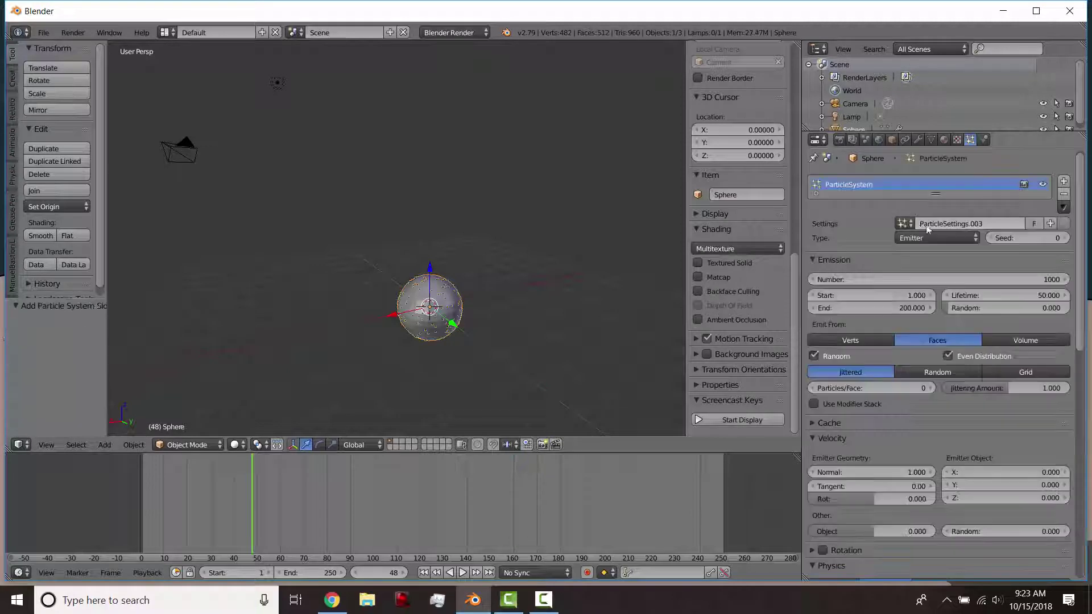
click(970, 223)
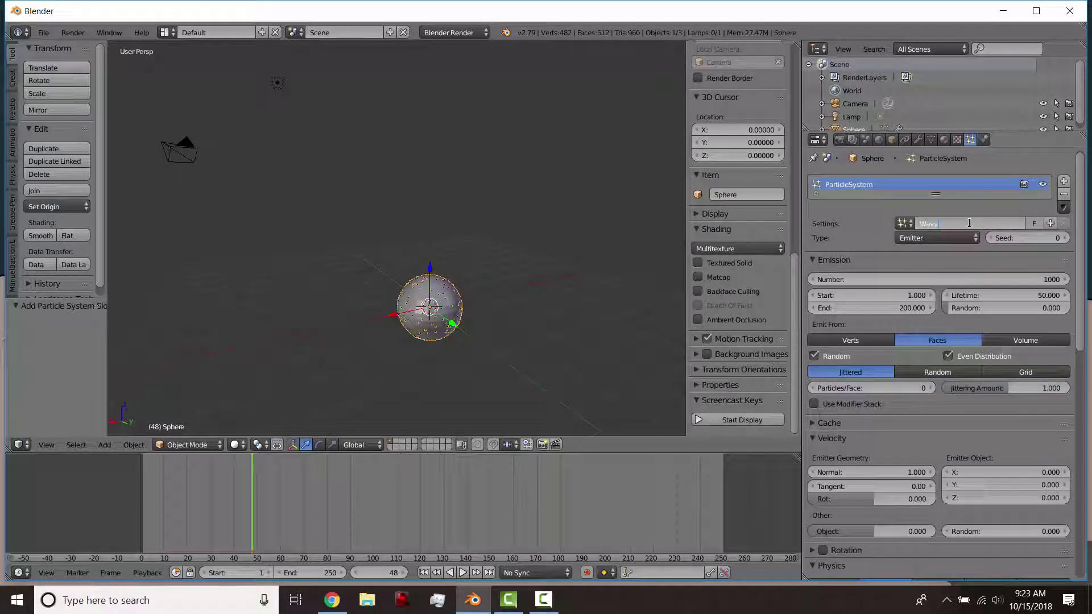
key(Return)
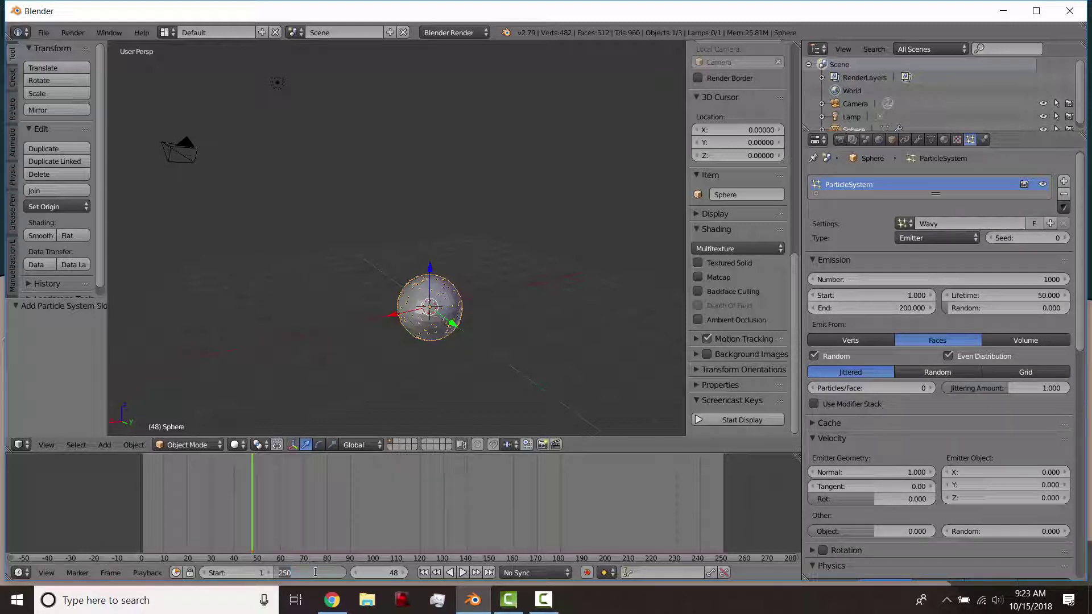
Set the timeline's end frame, the particle emission end and the particle lifetime all to 120
key(Return)
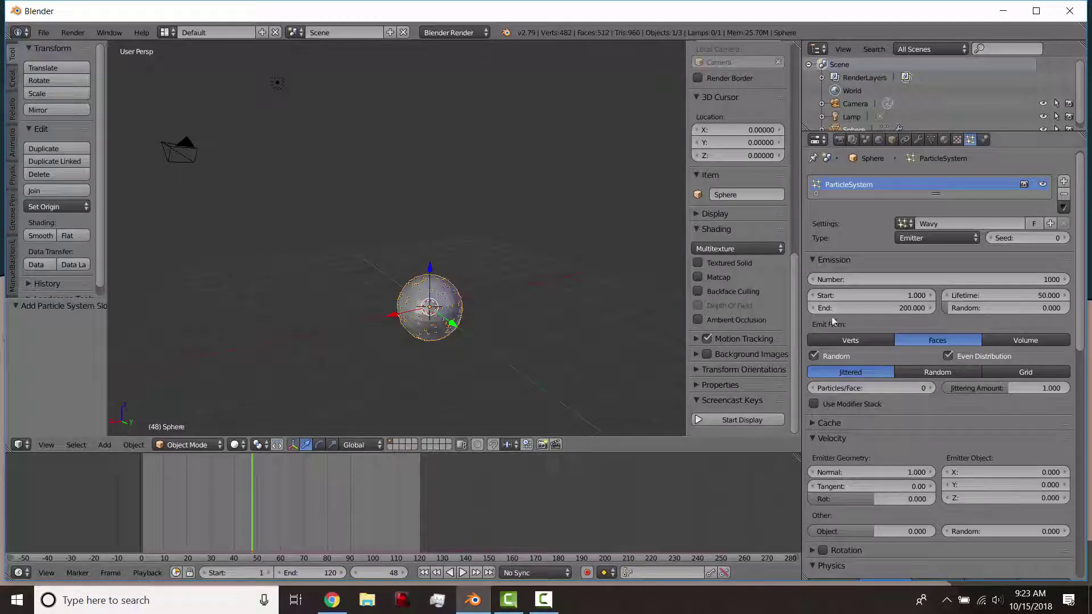
click(819, 307)
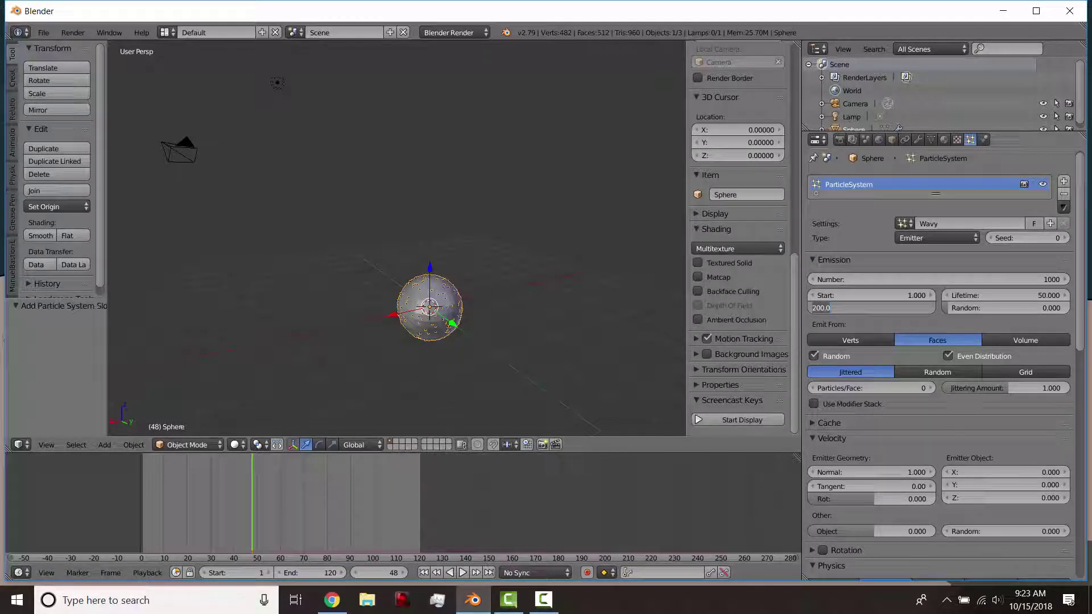
key(Return)
click(978, 296)
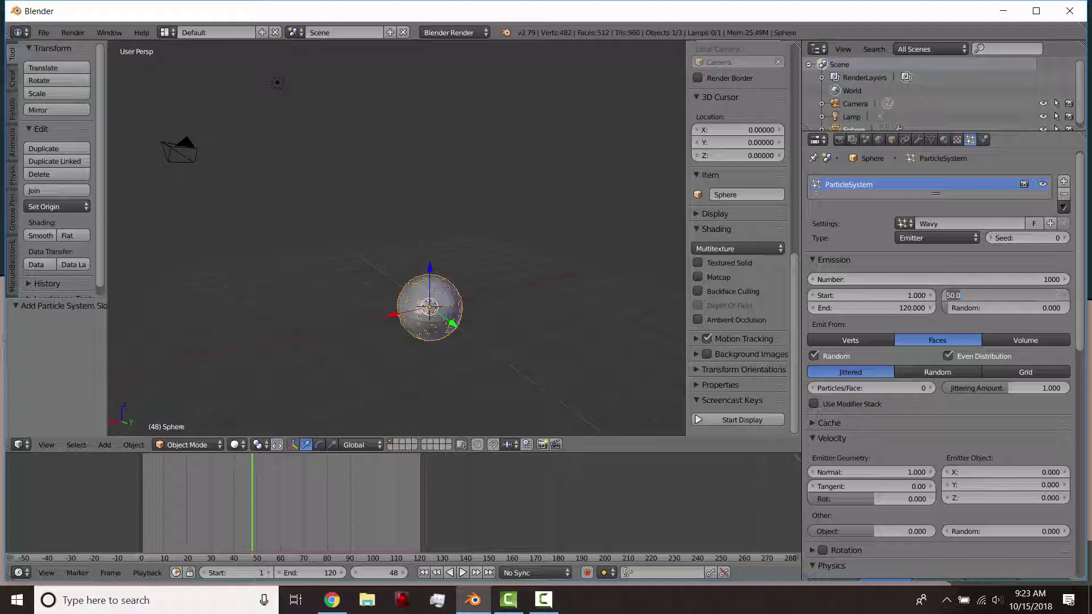
text(120)
key(Return)
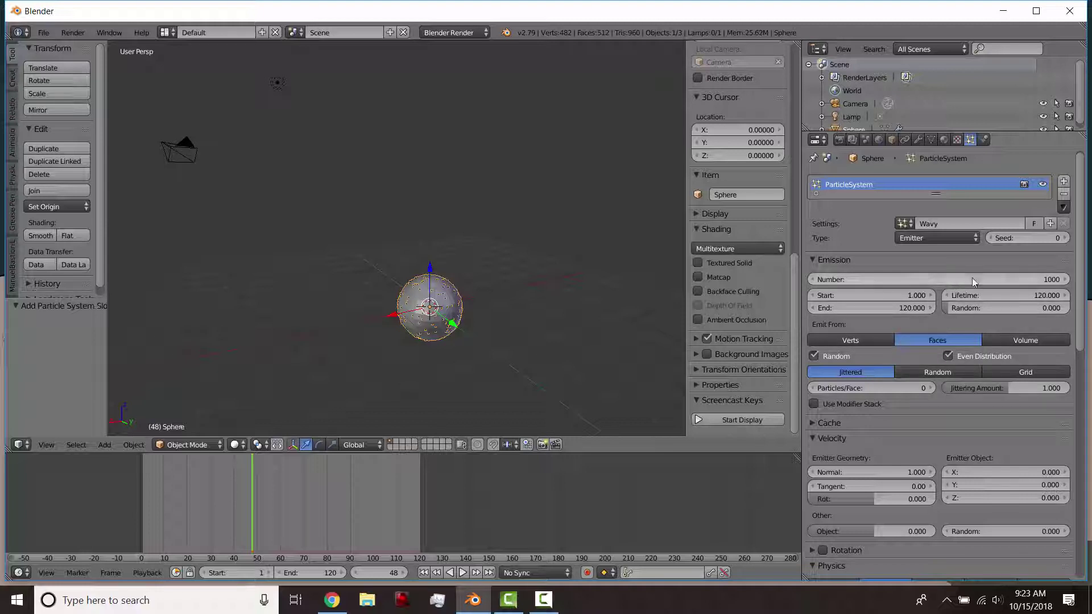
Emit the Wavy particles from the sphere's volume and set their gravity field weight to 0
scroll(967, 306, down, 2)
scroll(961, 319, down, 4)
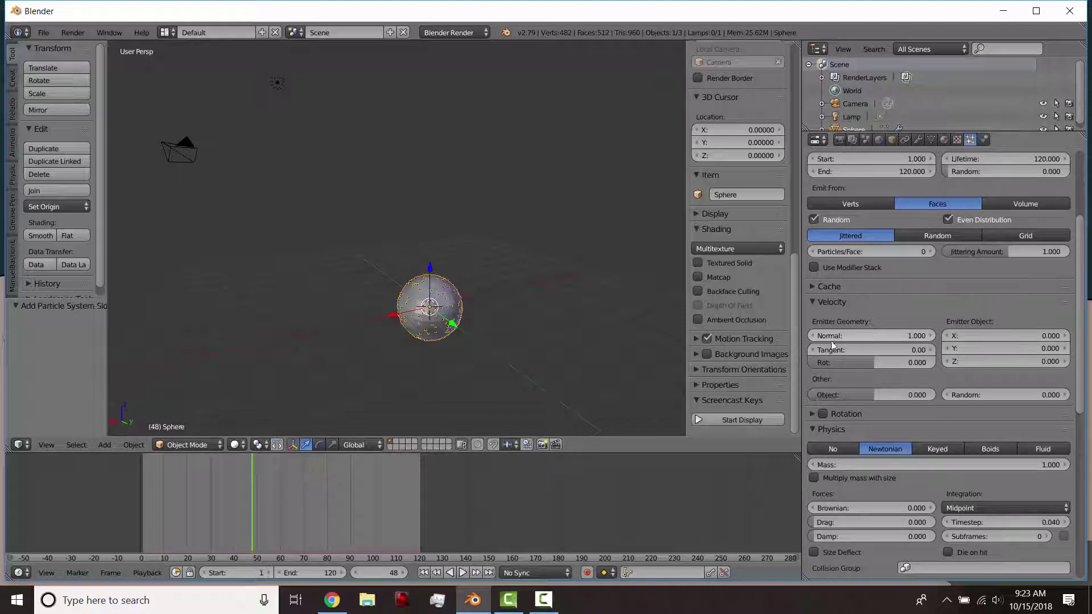
click(1035, 206)
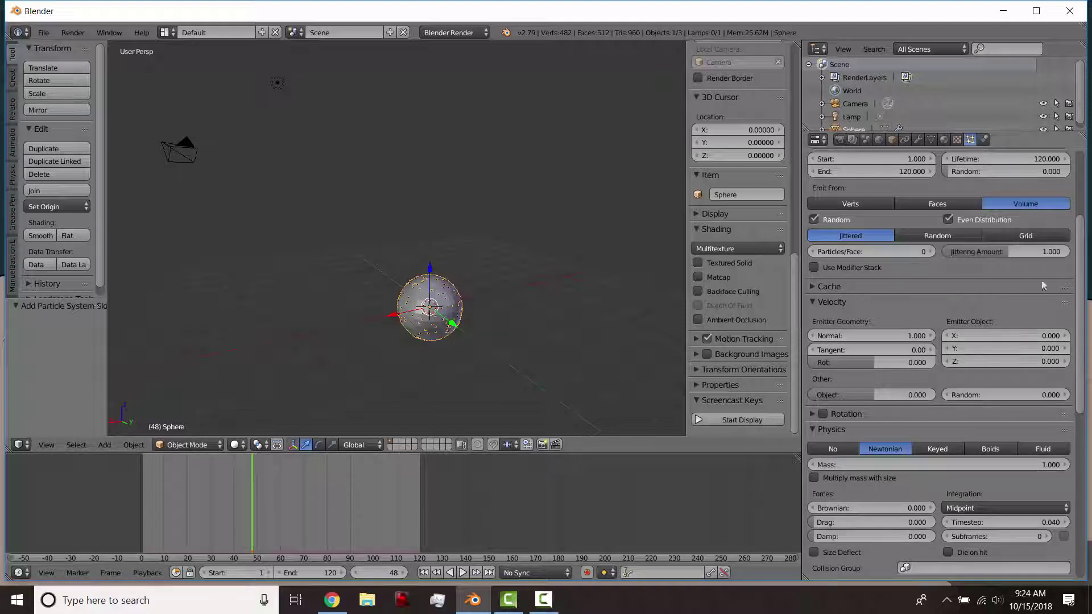
scroll(870, 495, down, 15)
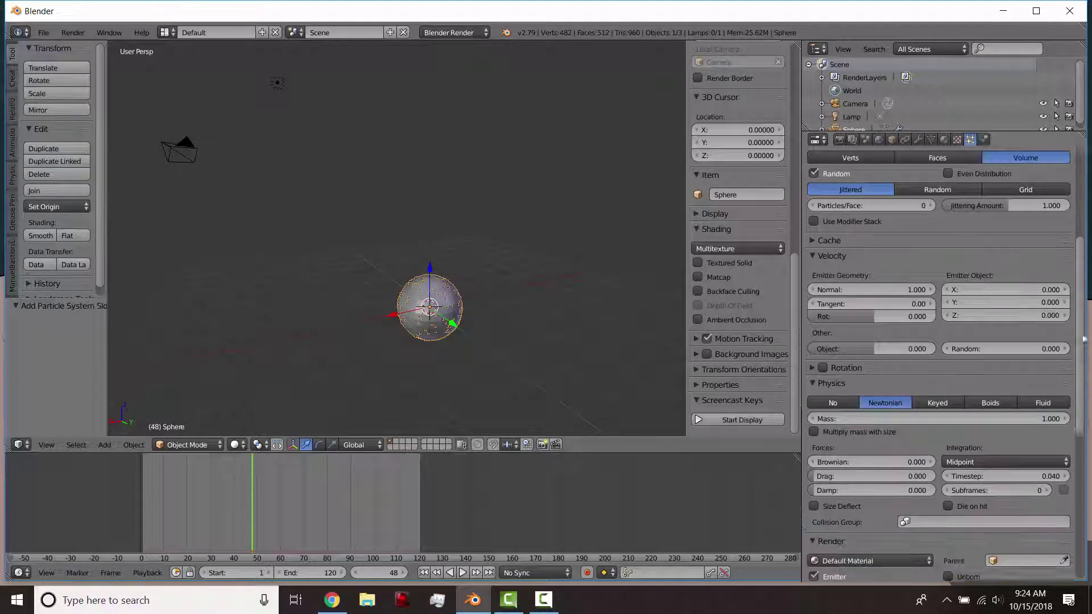
drag(913, 416, 842, 417)
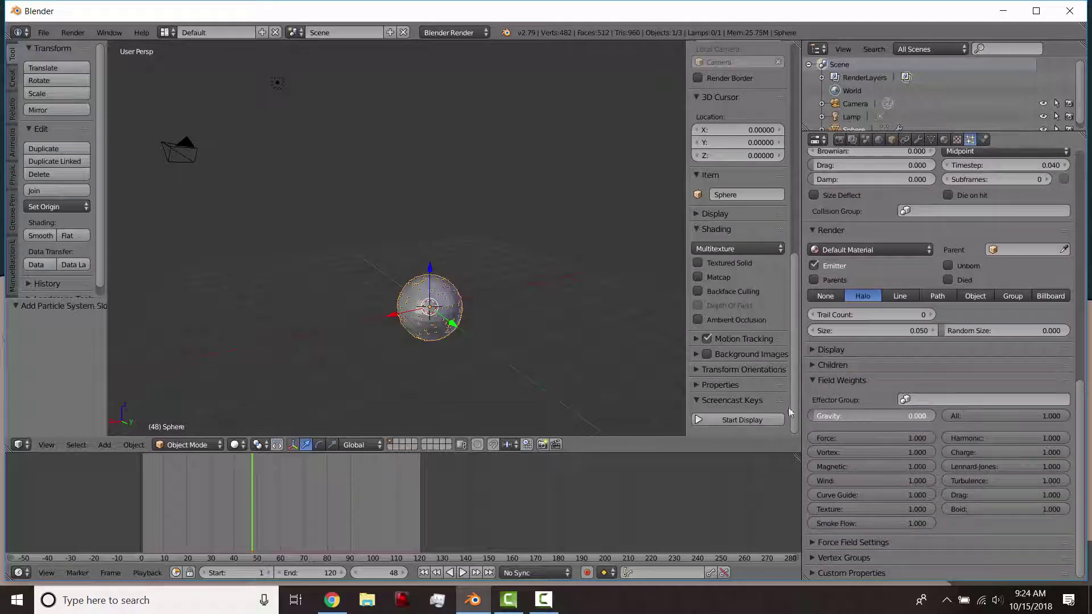
Play the sphere's emission from the first frame to examine how the particles spread without gravity, and stop it
key(shift+Left)
key(alt+a)
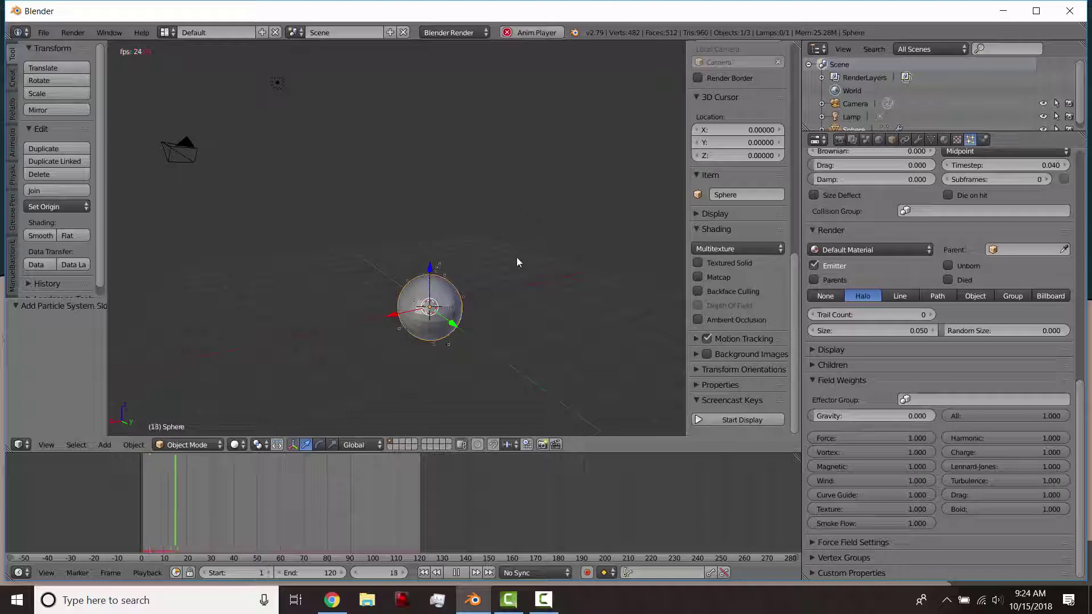
shift+middle_drag(517, 257, 473, 214)
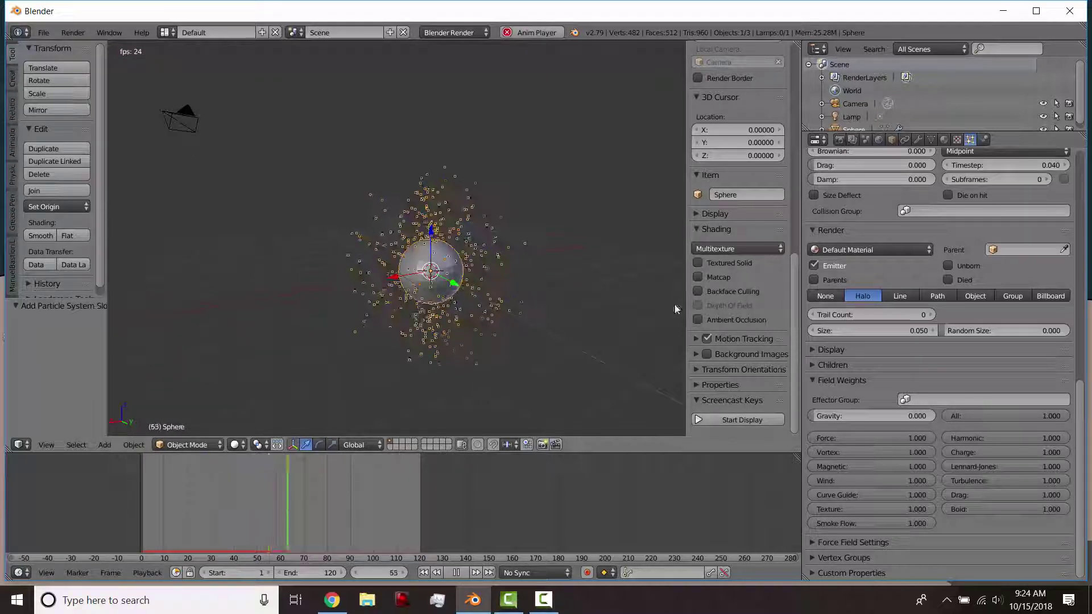
drag(687, 302, 780, 312)
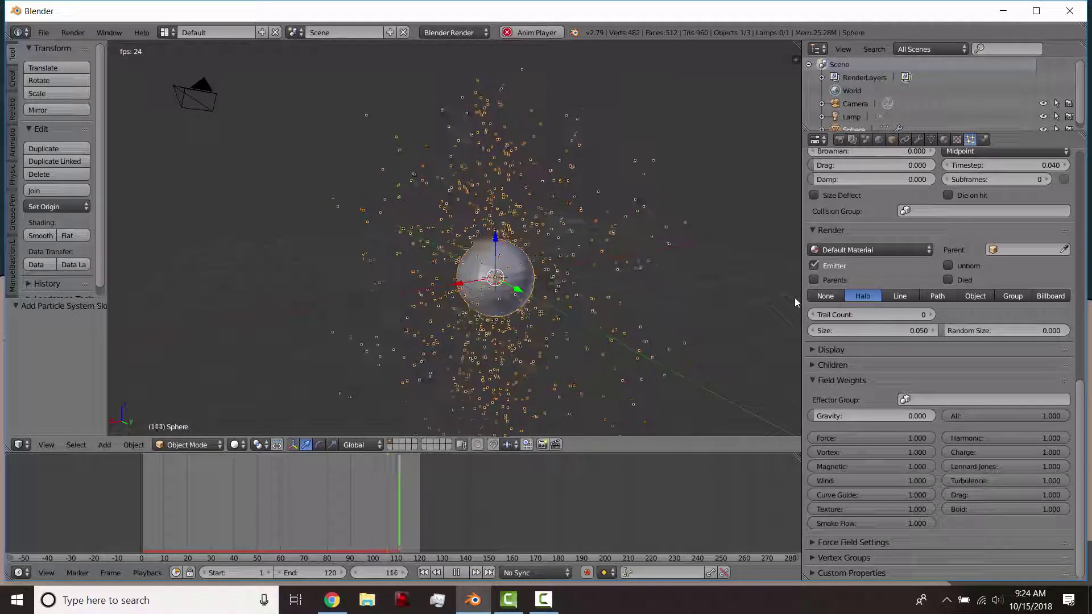
key(Escape)
Start the Screencast Keys display and enlarge the 3D view by hiding its properties region and shrinking the timeline
key(n)
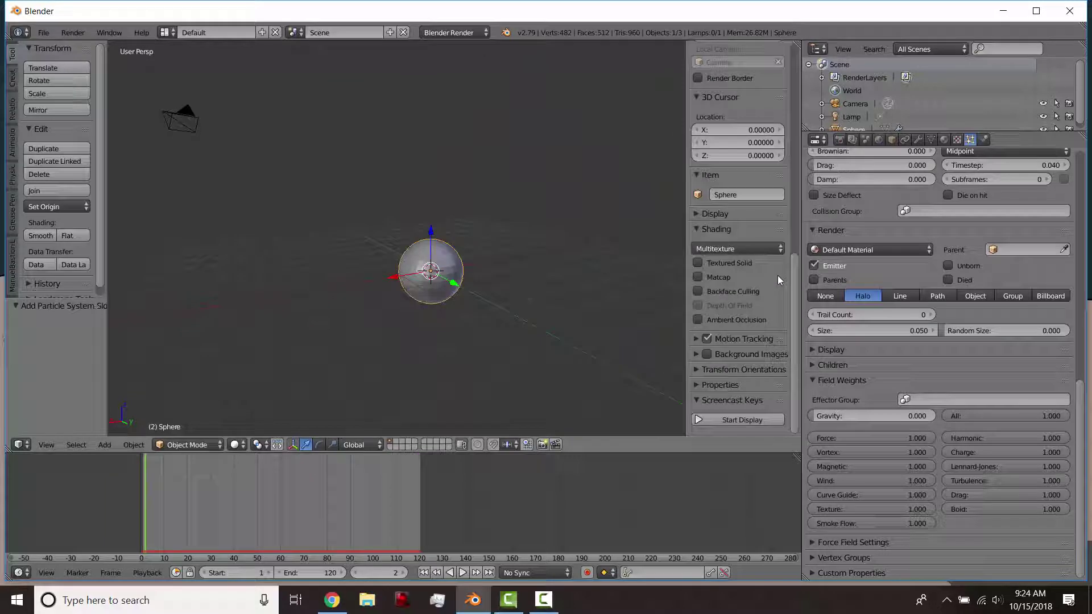
click(748, 420)
key(n)
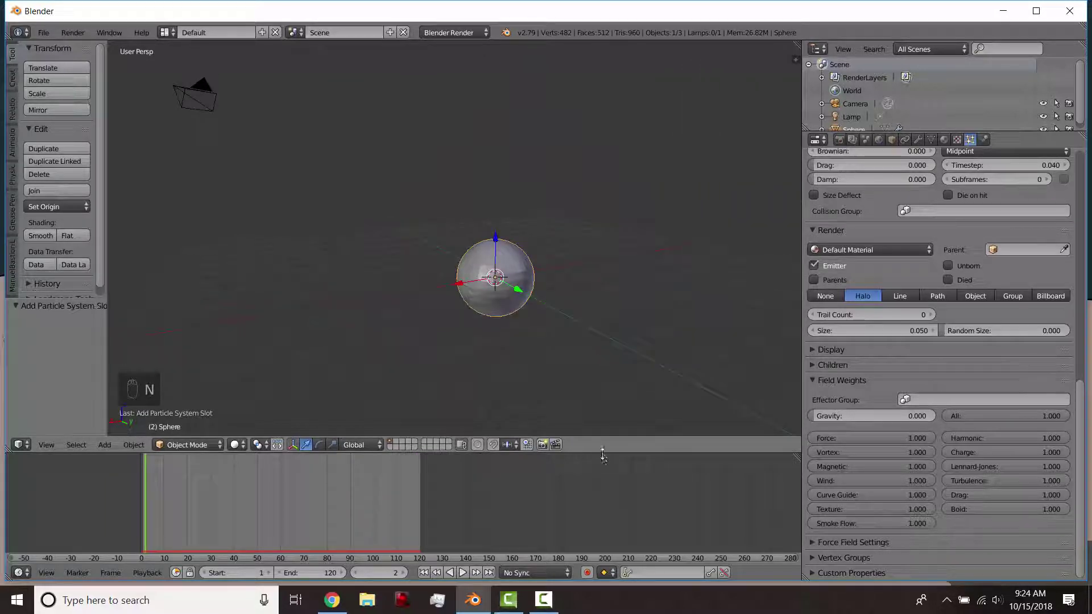
drag(603, 453, 597, 531)
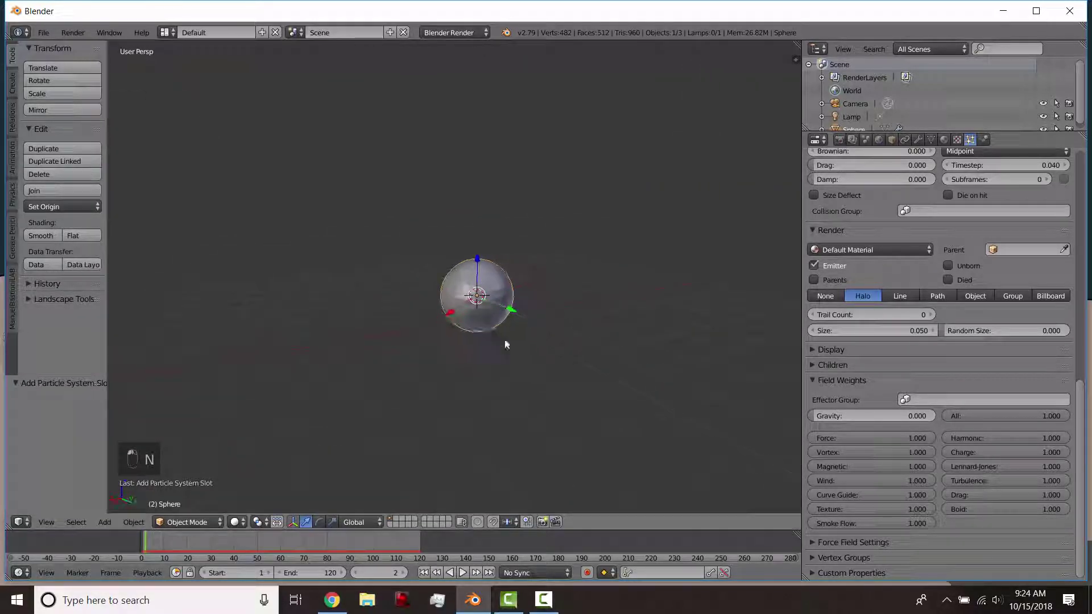
middle_drag(506, 345, 454, 387)
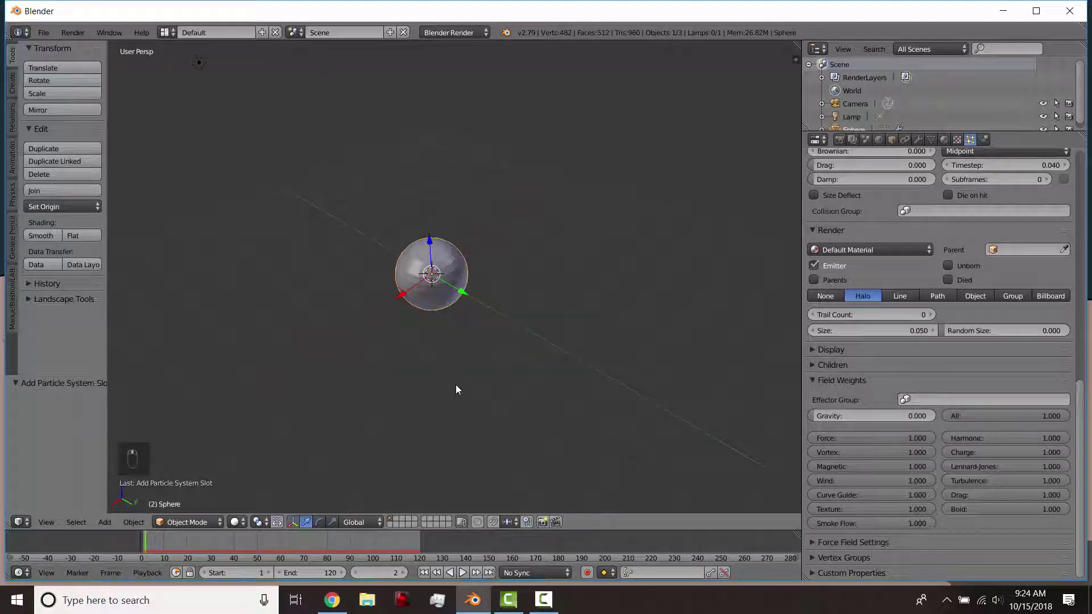
Add a Turbulence force field on the second layer and move it about 3.99 units along the Y axis
key(shift+a)
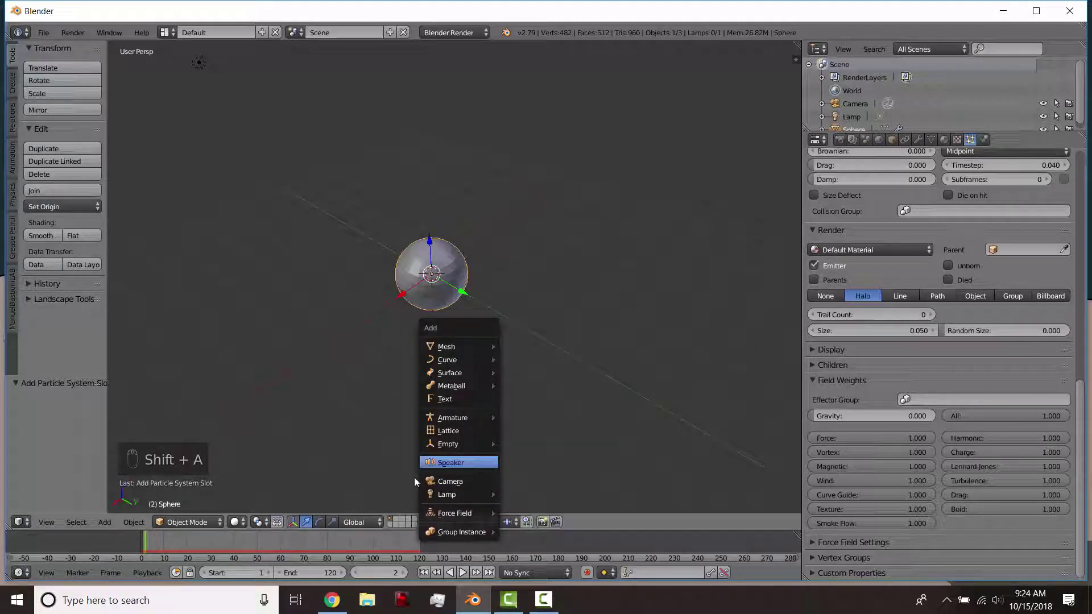
click(396, 518)
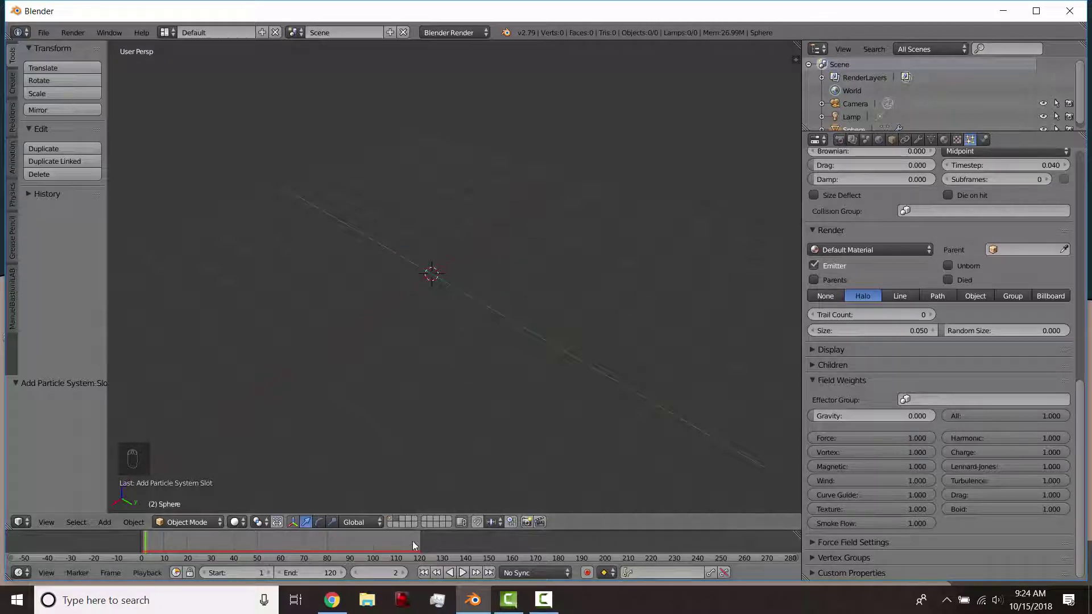
click(399, 521)
click(399, 522)
key(shift+a)
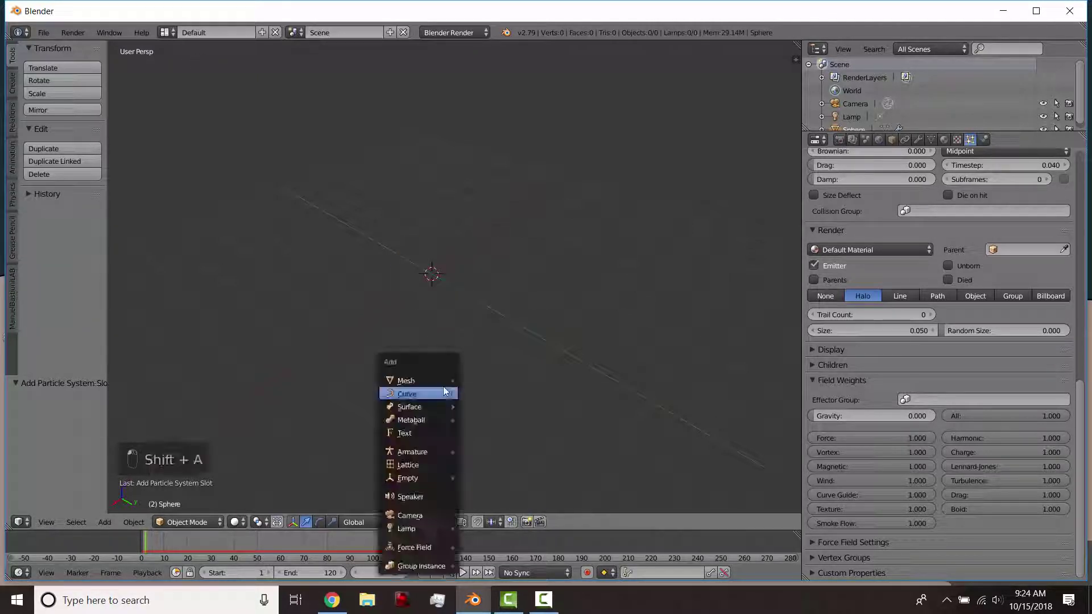
mouse_move(419, 547)
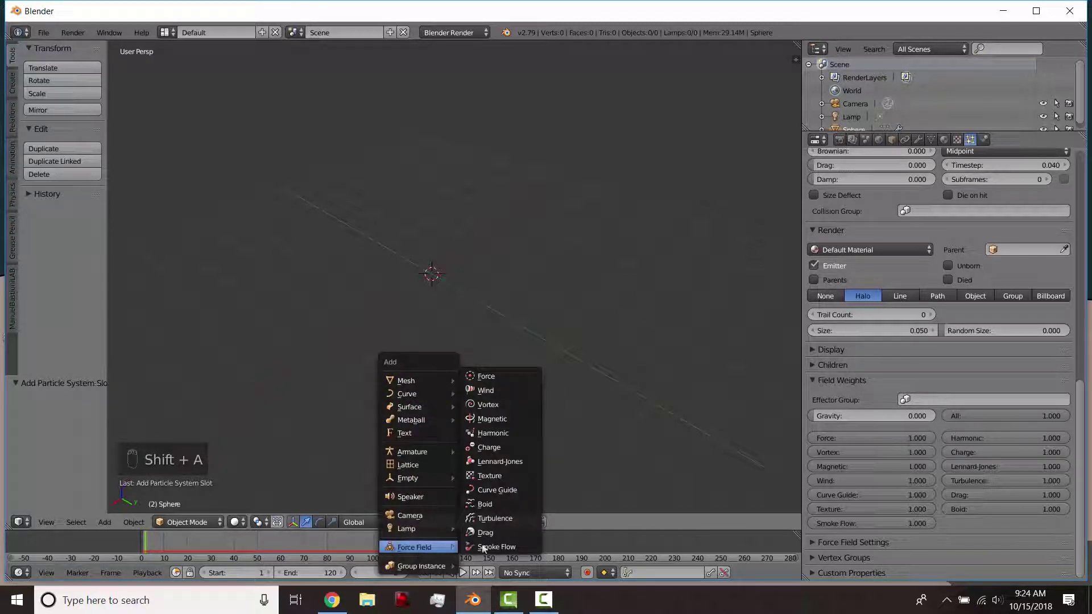
click(491, 519)
drag(464, 293, 592, 367)
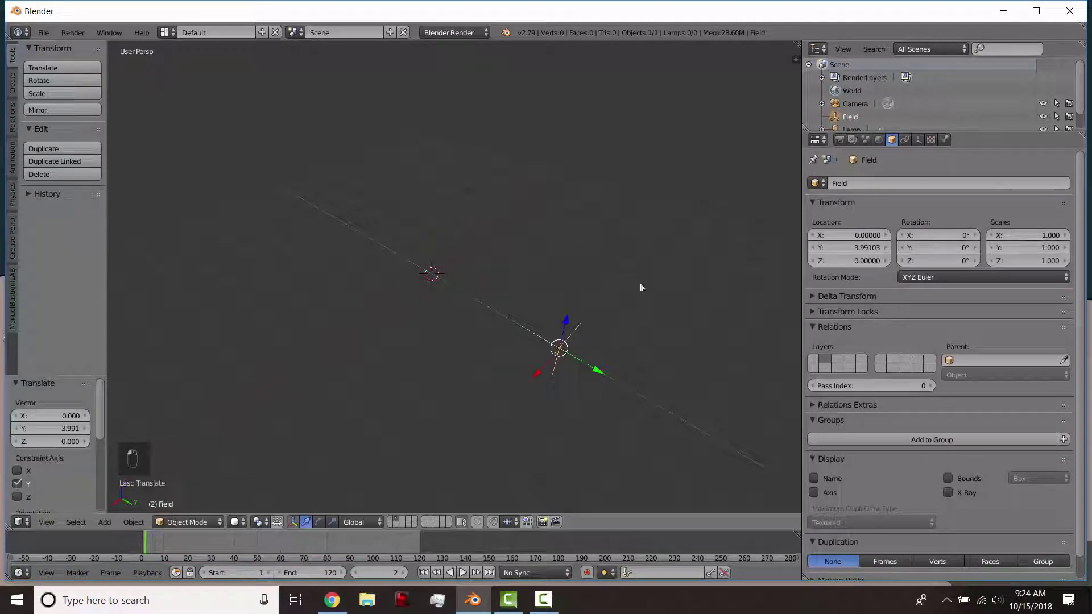
Show the sphere together with the force field, play the emission, and set the turbulence strength to 18.7
key(alt+a)
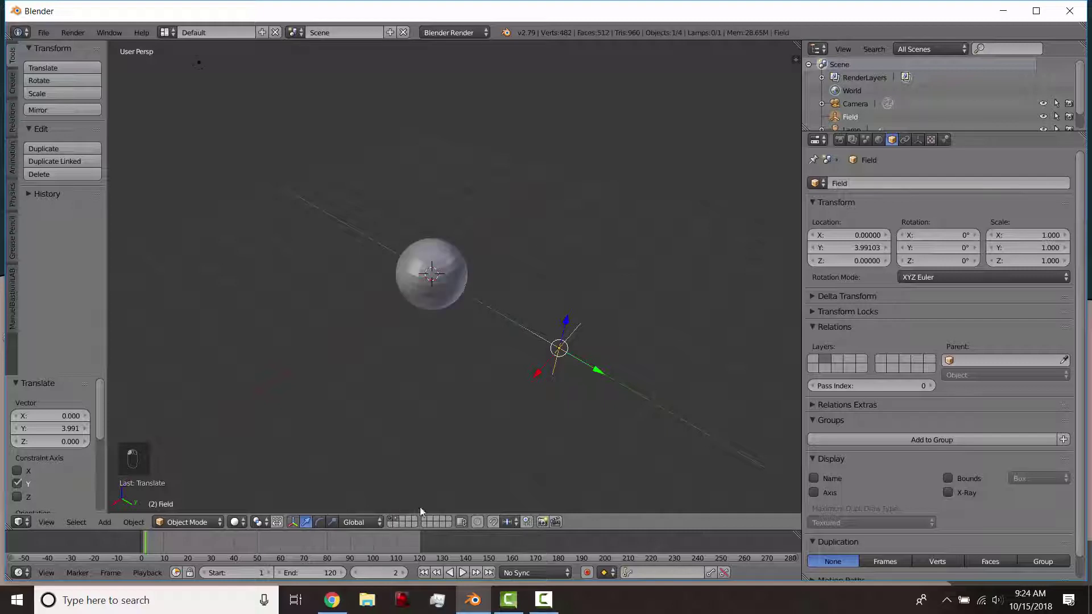
right_click(421, 227)
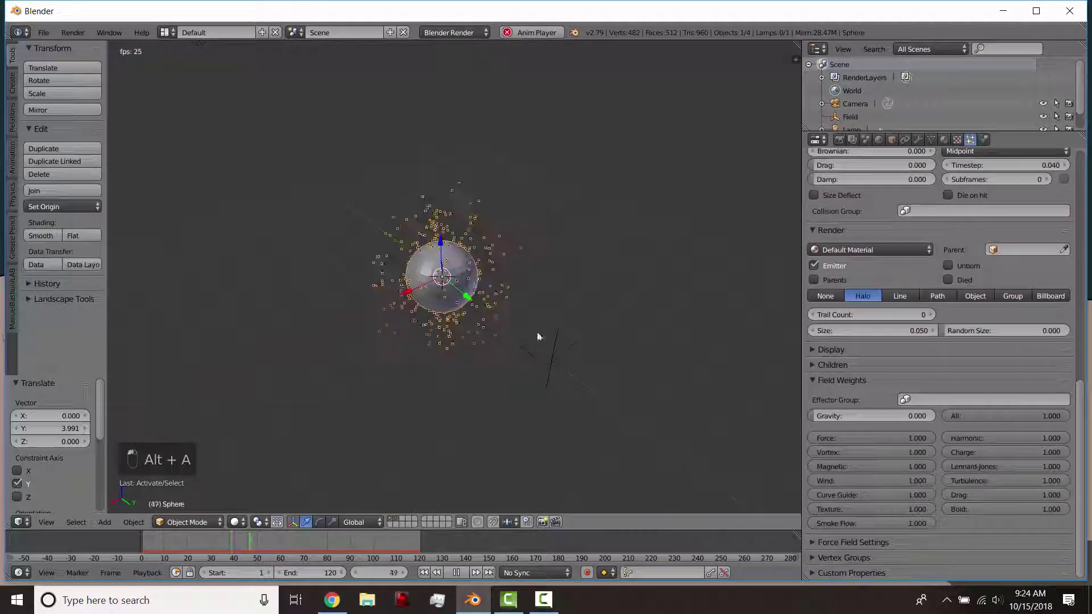
right_click(549, 357)
click(946, 140)
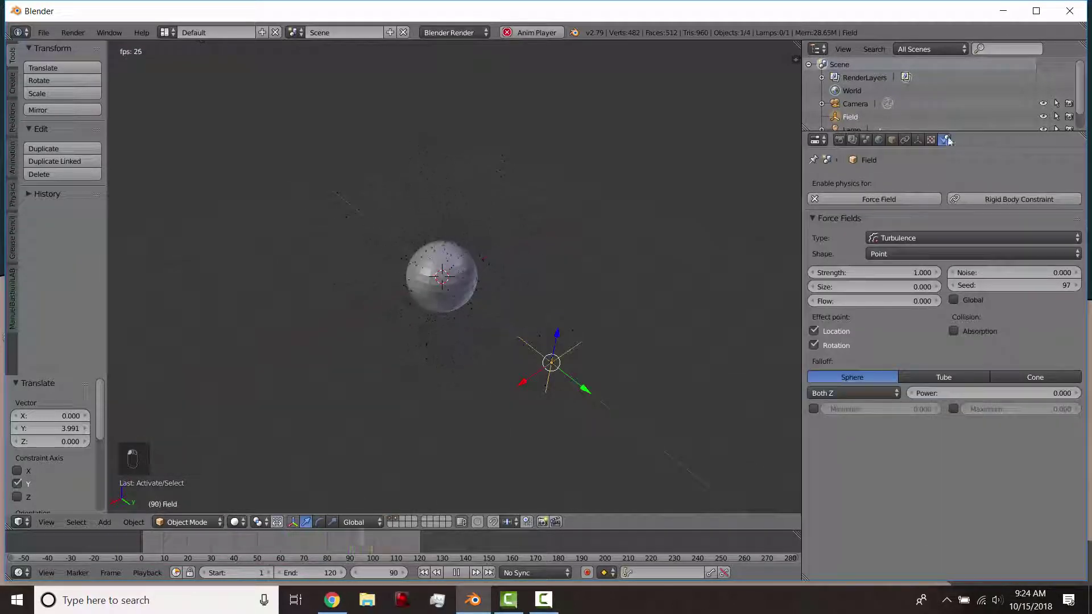
click(918, 272)
text(18.7)
key(Return)
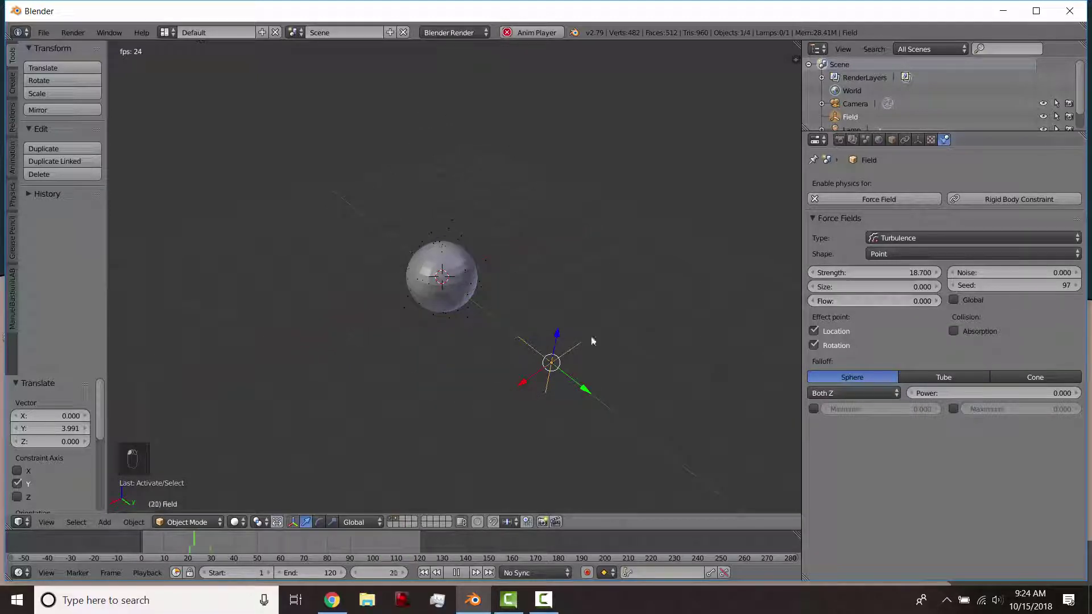
Stop playback, move the turbulence field to the first layer, and replay the emission from the first frame
key(alt+a)
key(m)
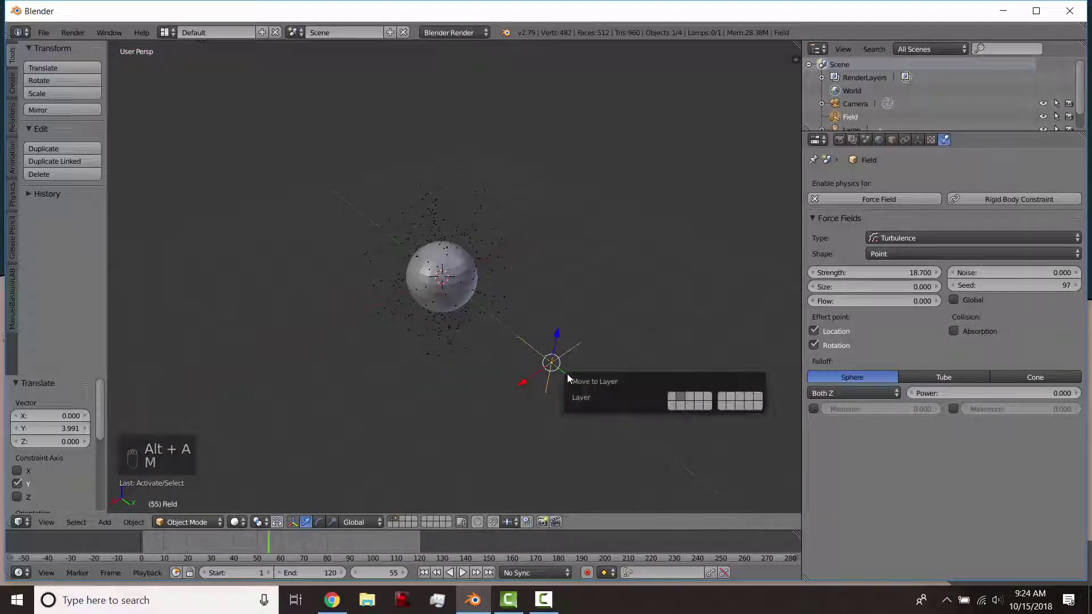
click(670, 396)
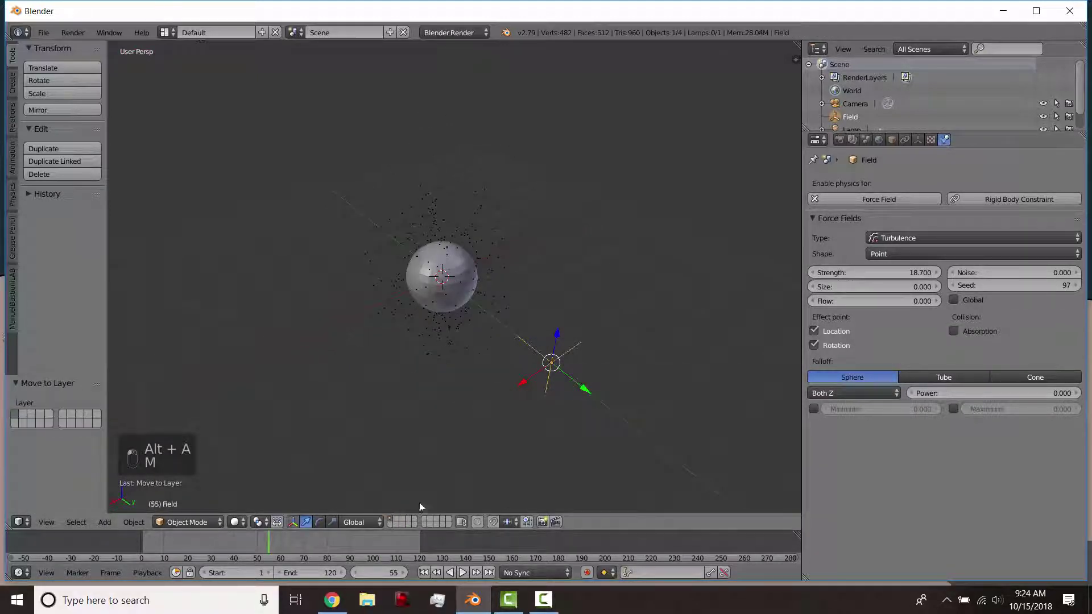
key(shift+Left)
key(alt+a)
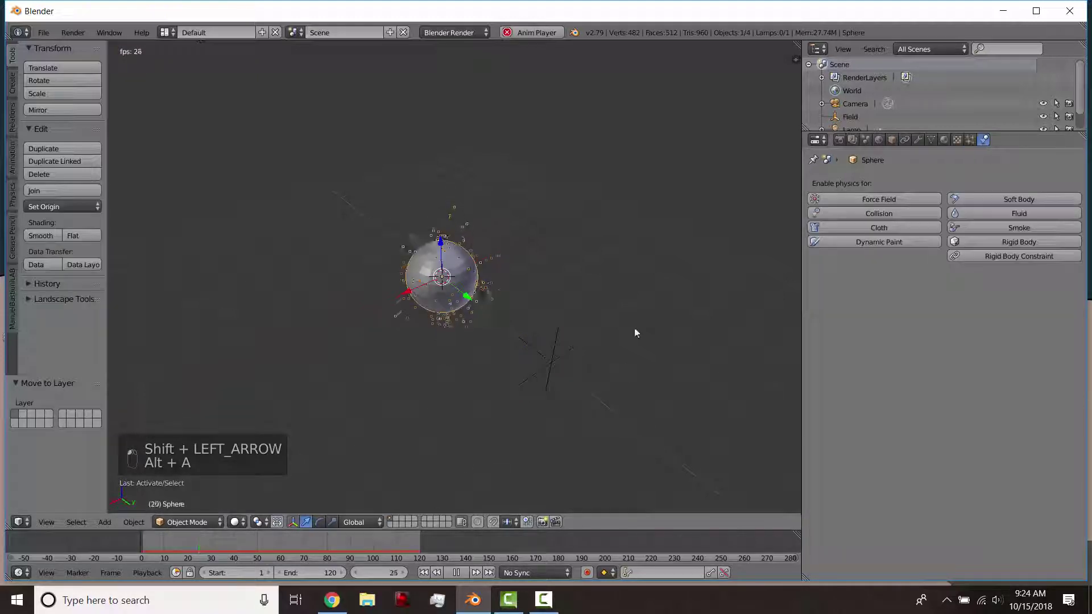
Raise the turbulence field's strength to 29.7 and view the selected sphere's emission in wireframe shading
right_click(555, 365)
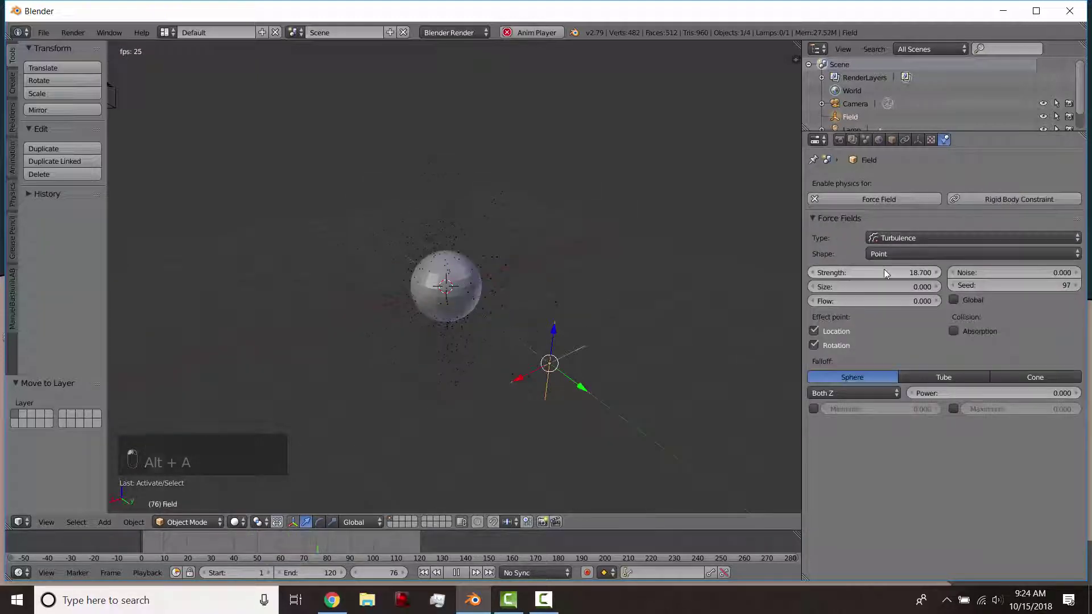
drag(884, 272, 933, 272)
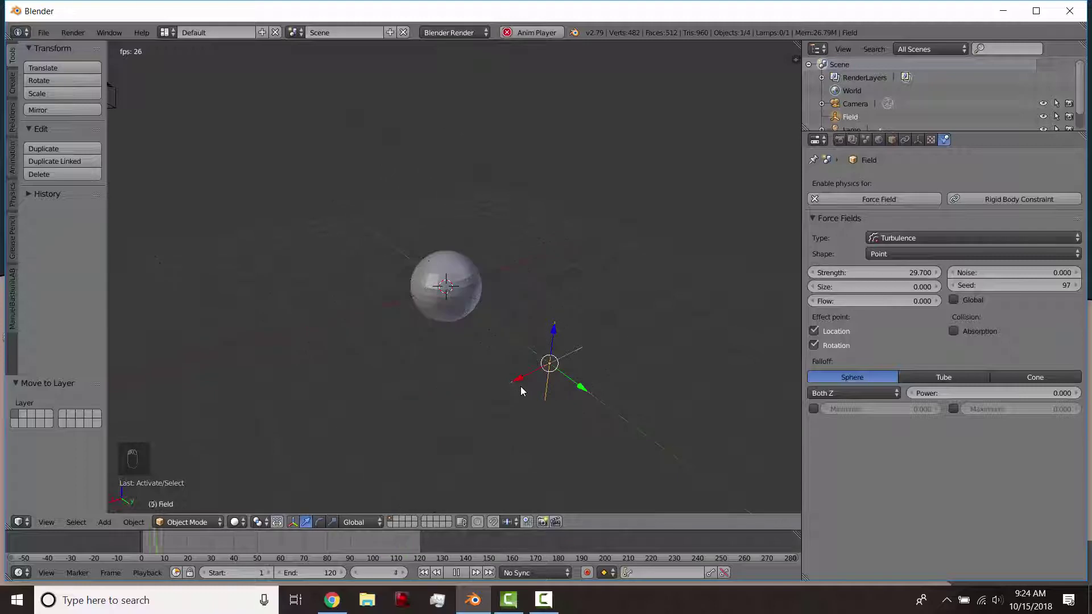
key(z)
right_click(495, 298)
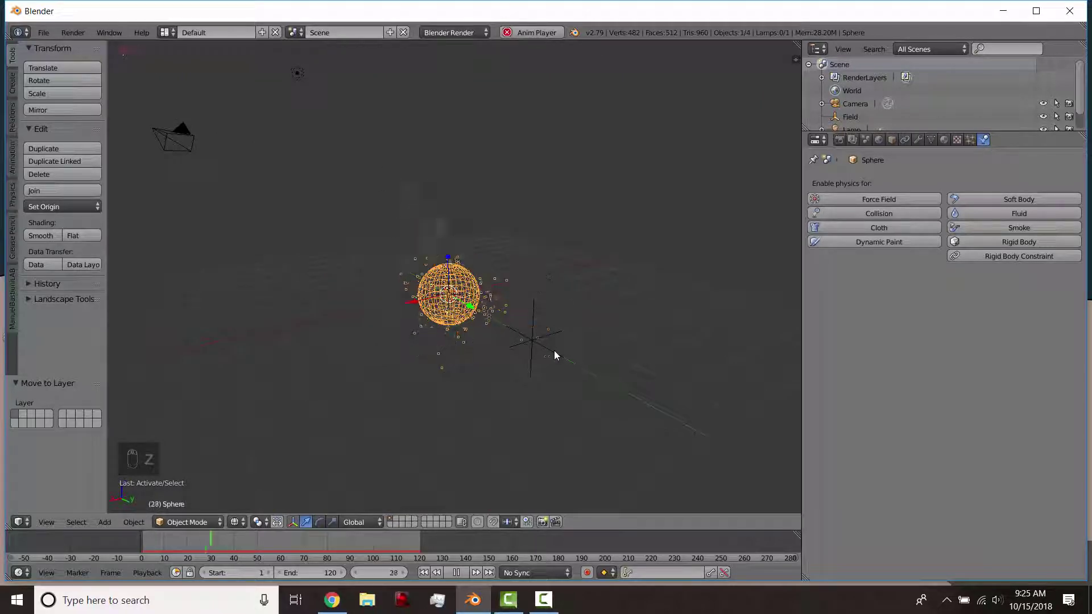
Inspect the emission around the turbulence field from several angles, stop playback, and select the sphere
scroll(550, 356, down, 1)
middle_drag(548, 339, 400, 326)
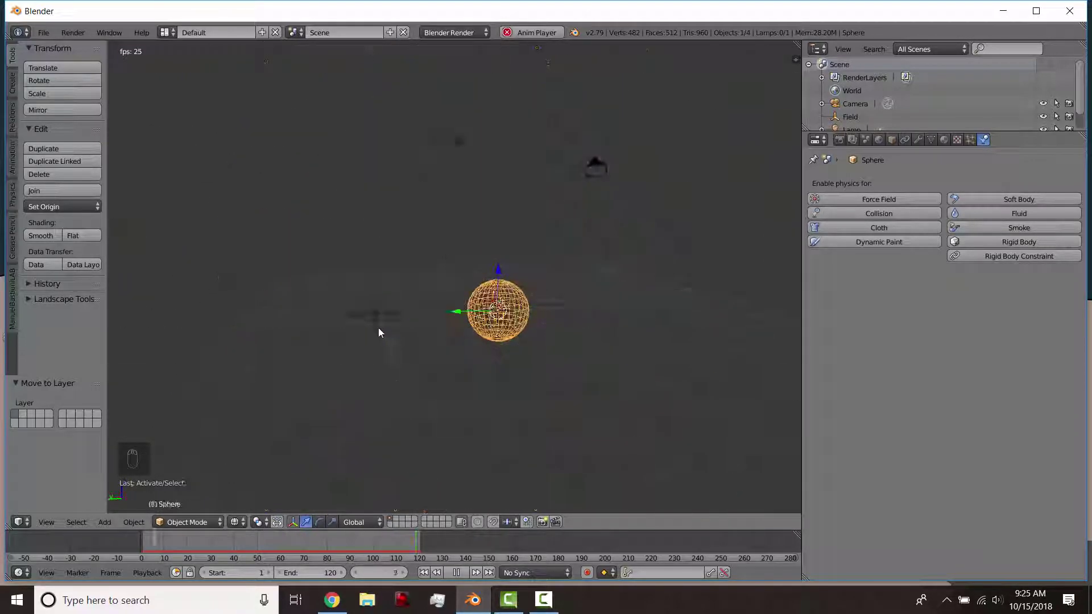
right_click(380, 322)
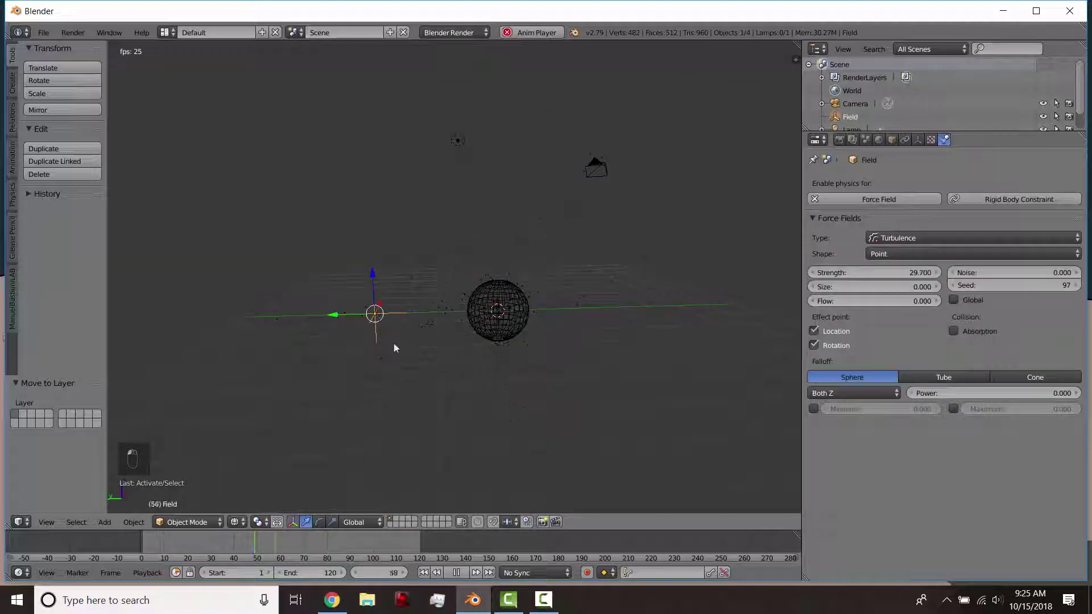
middle_drag(418, 341, 451, 317)
key(alt+a)
right_click(452, 317)
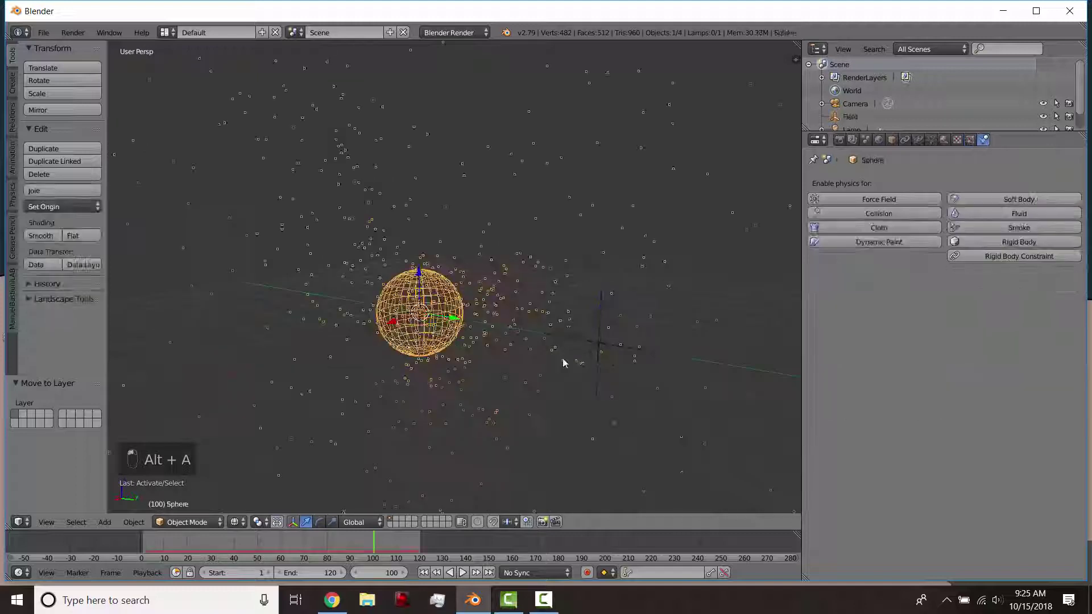
Return to the first frame and delete the existing turbulence field
middle_drag(566, 361, 551, 359)
right_click(551, 358)
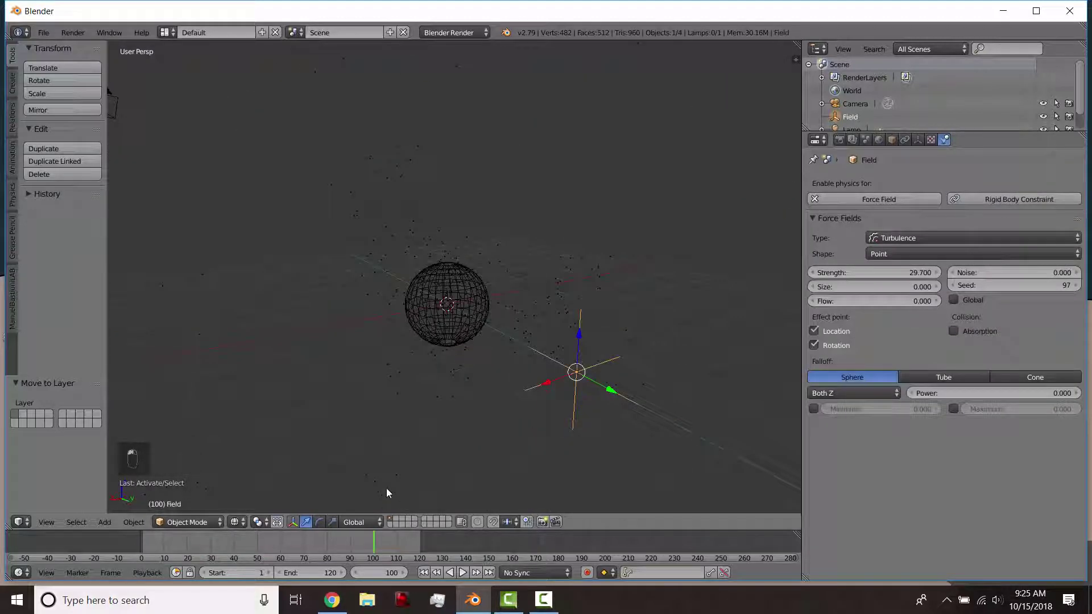
key(shift+Left)
key(x)
click(601, 402)
Add a new Turbulence force field and move it about 3.81 units along the Y axis
key(shift+a)
mouse_move(509, 375)
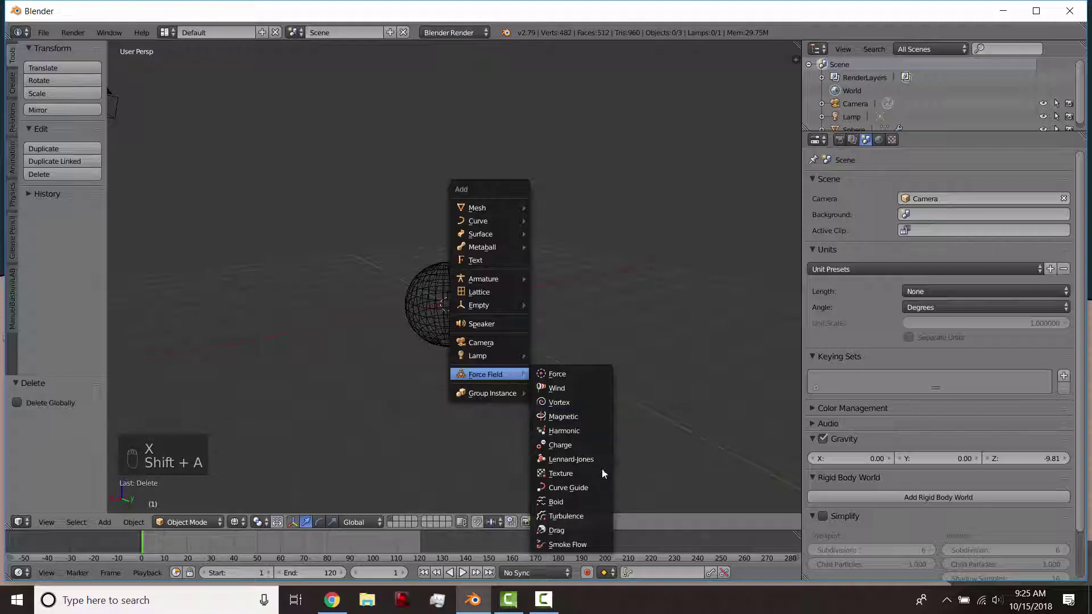
click(584, 515)
key(g)
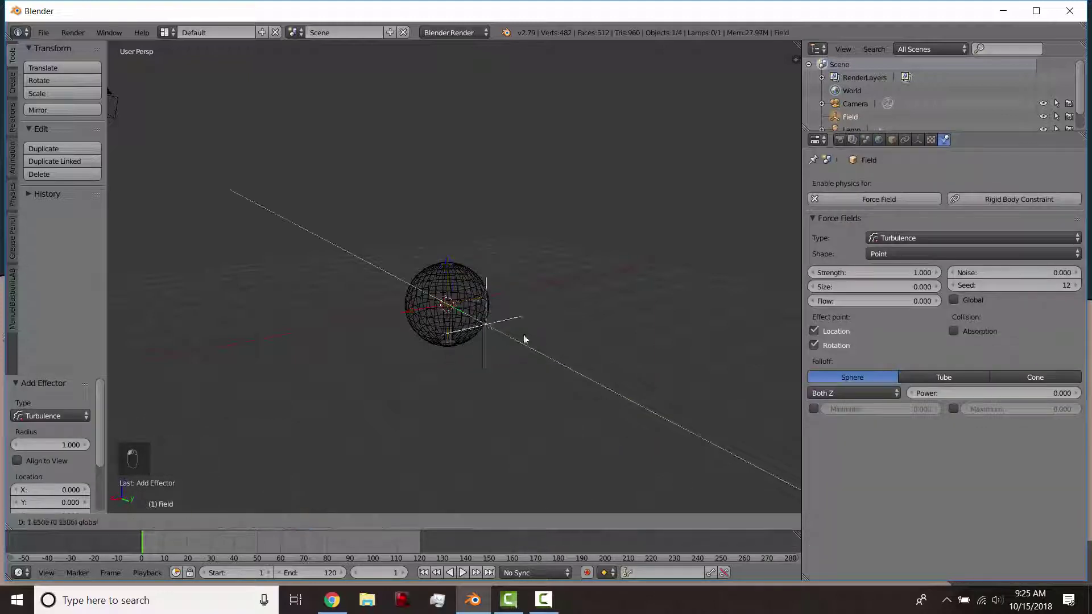
click(559, 366)
Select the sphere, play its emission under the default turbulence strength, and stop playback
middle_drag(478, 324, 454, 293)
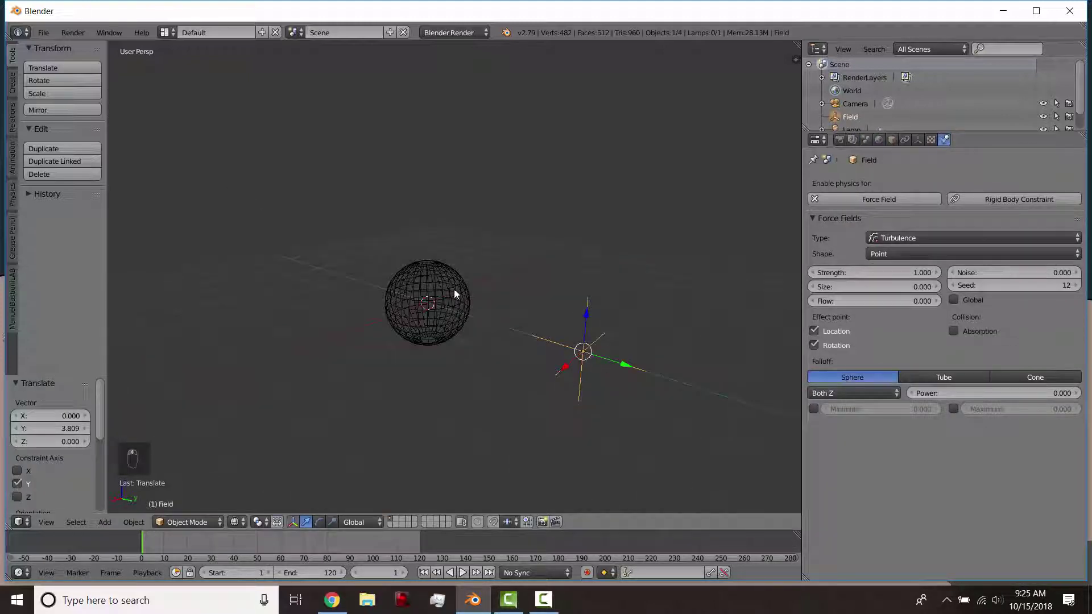
right_click(453, 292)
key(alt+a)
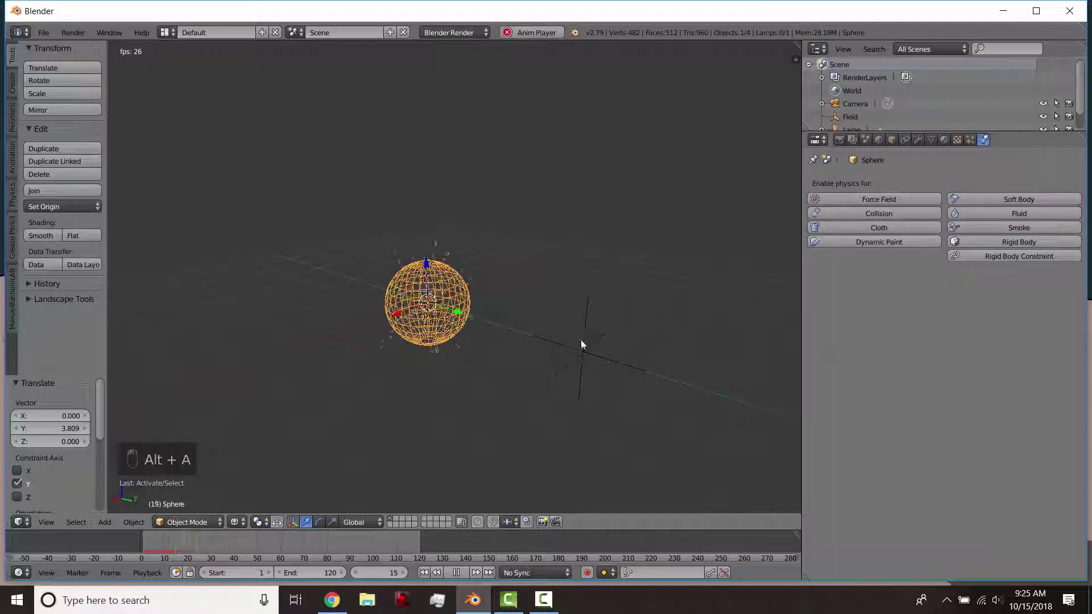
key(alt+a)
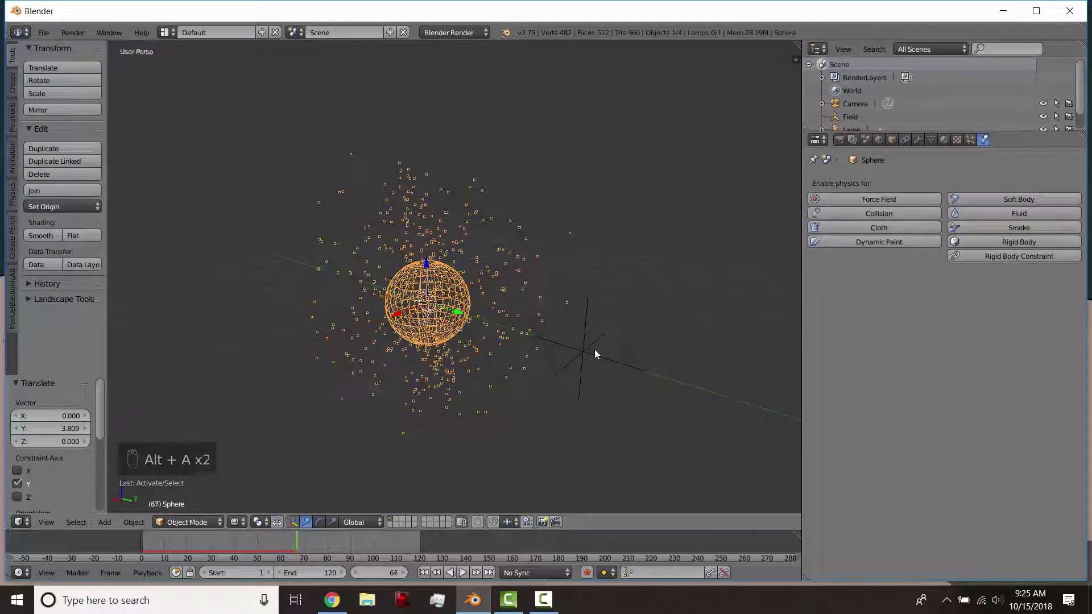
Set the turbulence field's strength to 10 and replay the sphere's emission from the first frame
right_click(592, 357)
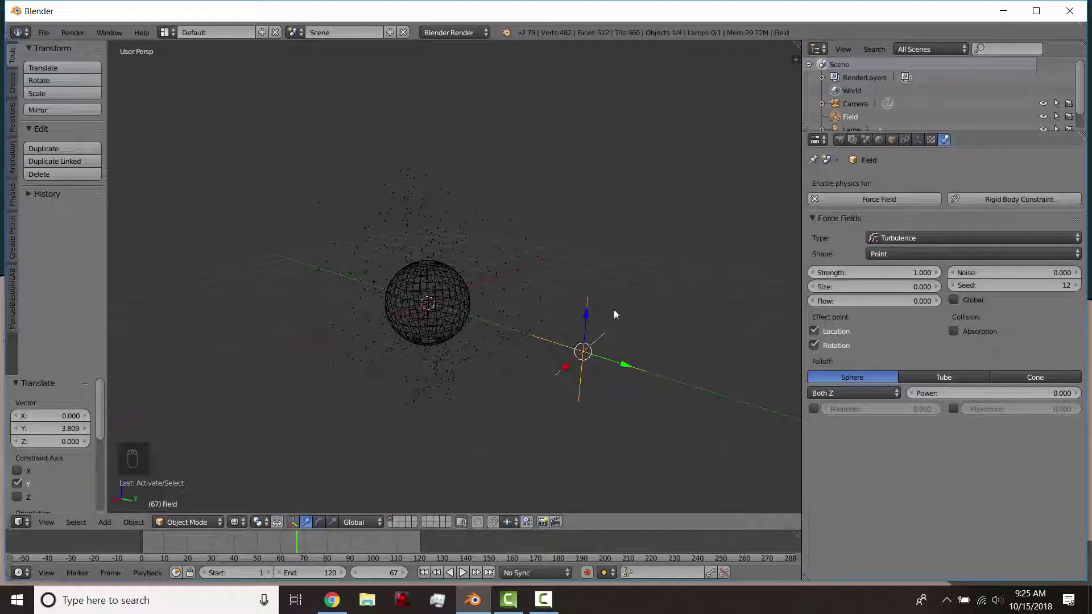
click(874, 274)
text(10)
key(Return)
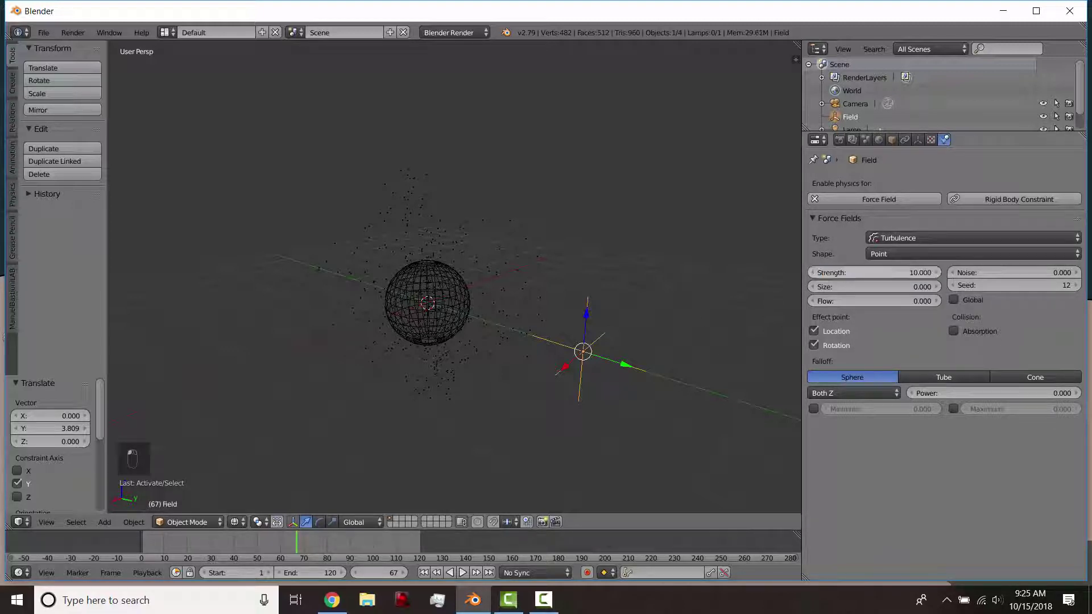
key(shift+Left)
key(alt+a)
right_click(463, 298)
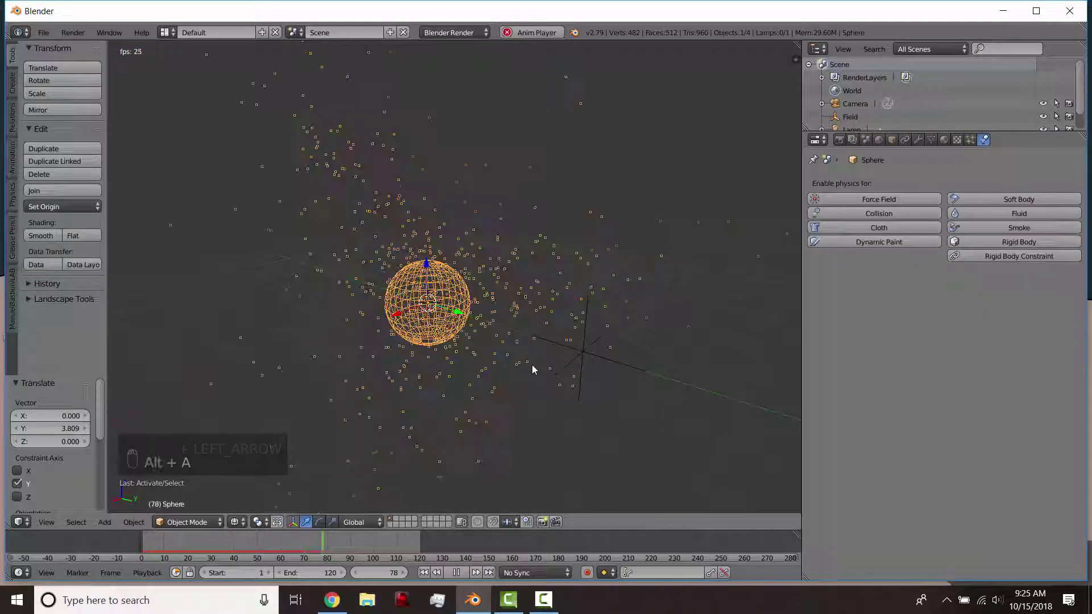
key(alt+a)
Lower the turbulence field's strength to 5 and replay the emission
right_click(573, 355)
click(874, 273)
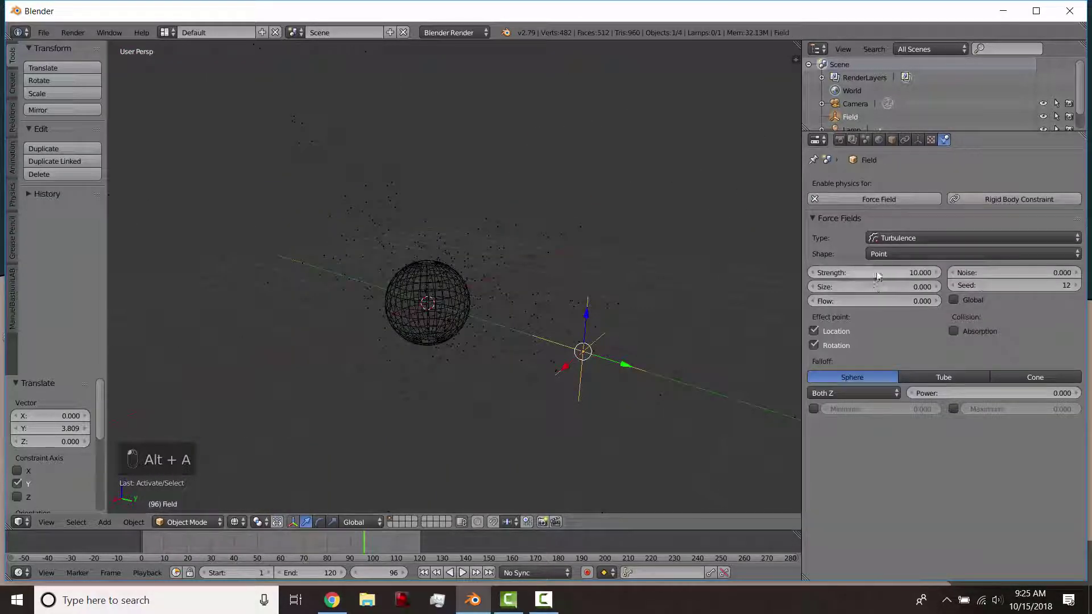
text(5)
key(Return)
key(alt+a)
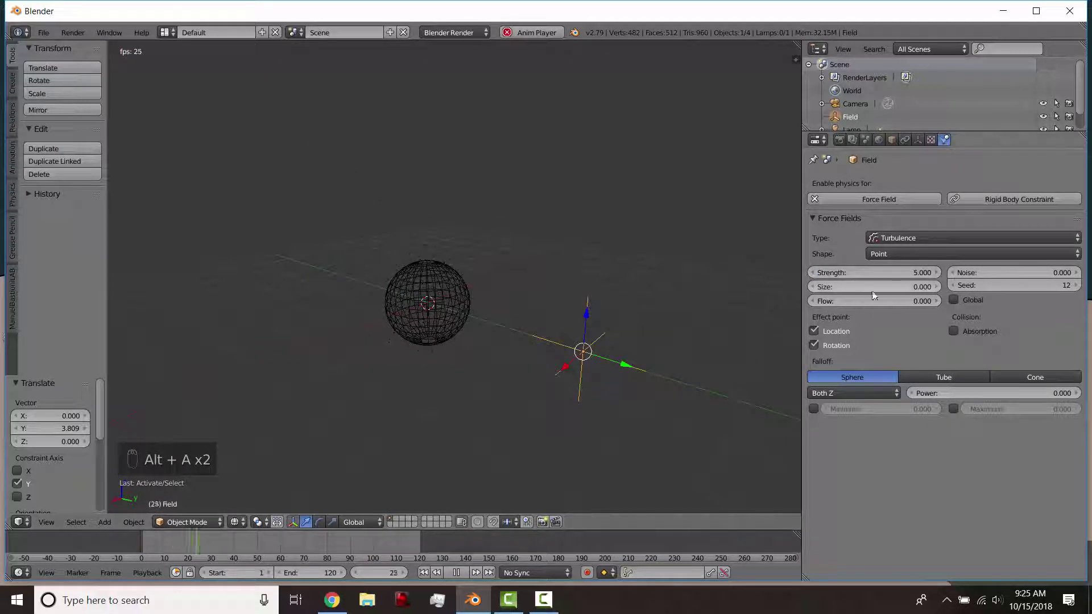
key(alt+a)
Draw an I-shaped Grease Pencil mark between the sphere and the turbulence field to illustrate a distance
middle_drag(512, 398, 578, 336)
key(KP_7)
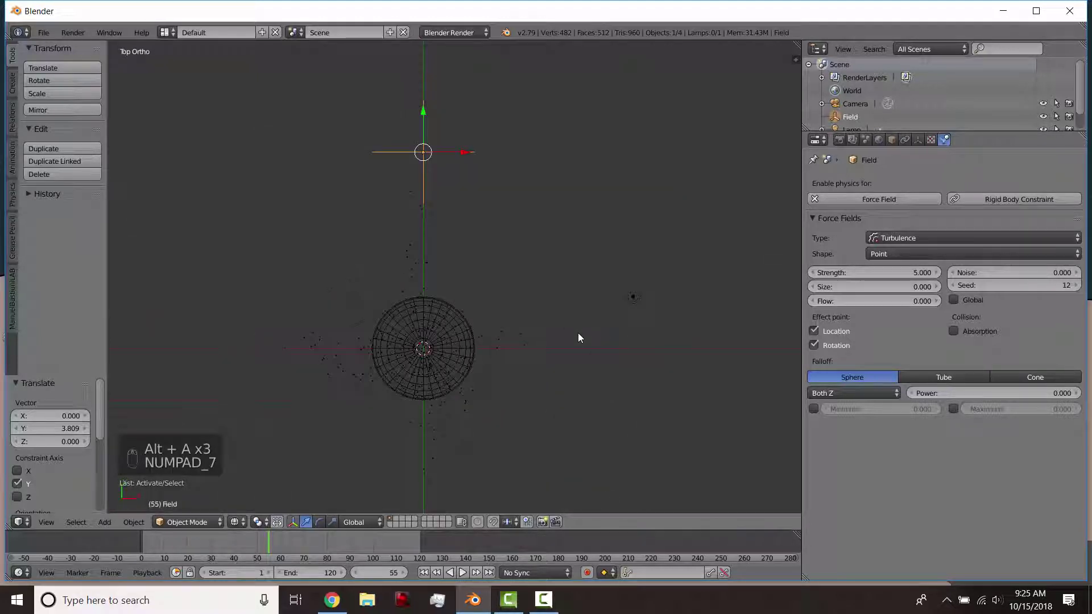
scroll(440, 222, up, 3)
scroll(425, 222, down, 1)
middle_drag(429, 195, 491, 281)
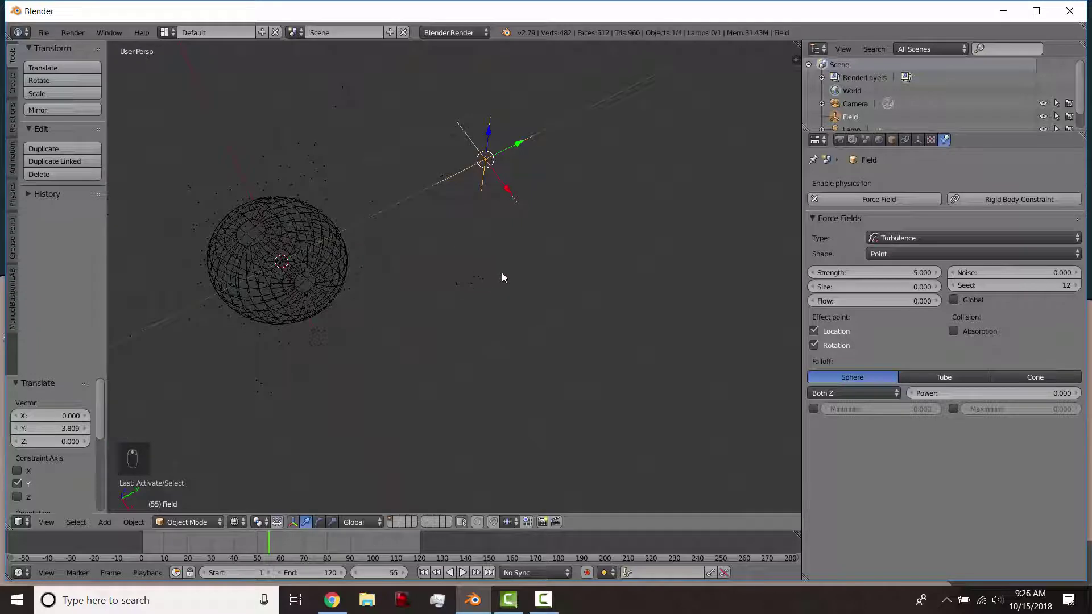
drag(418, 192, 438, 194)
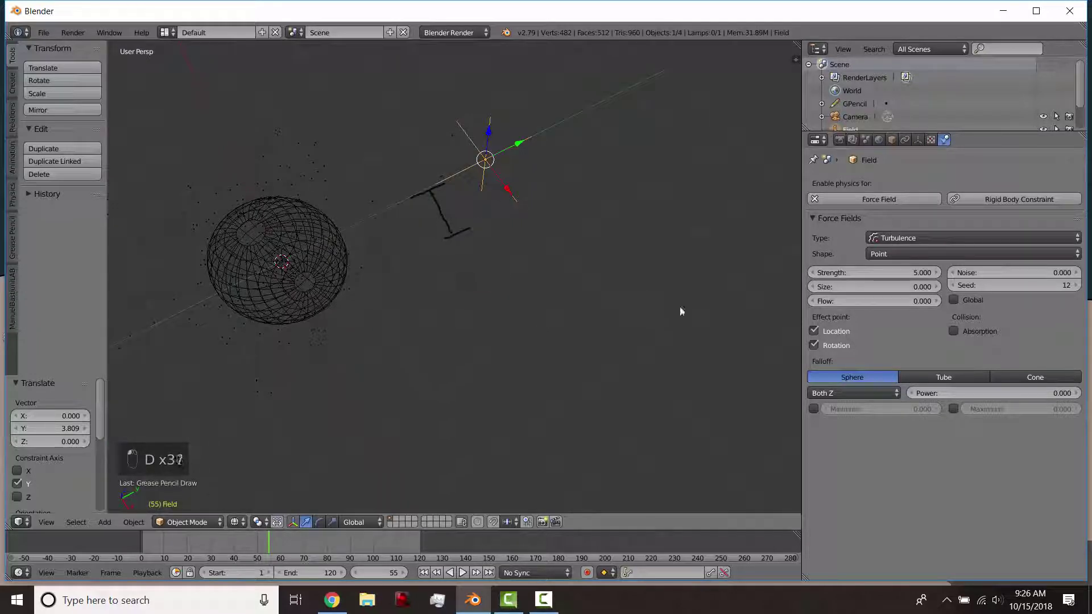
Set the turbulence field's size to 1 and replay the emission from the first frame
mouse_move(463, 288)
middle_down()
mouse_move(425, 217)
mouse_move(449, 234)
middle_up()
drag(854, 287, 887, 286)
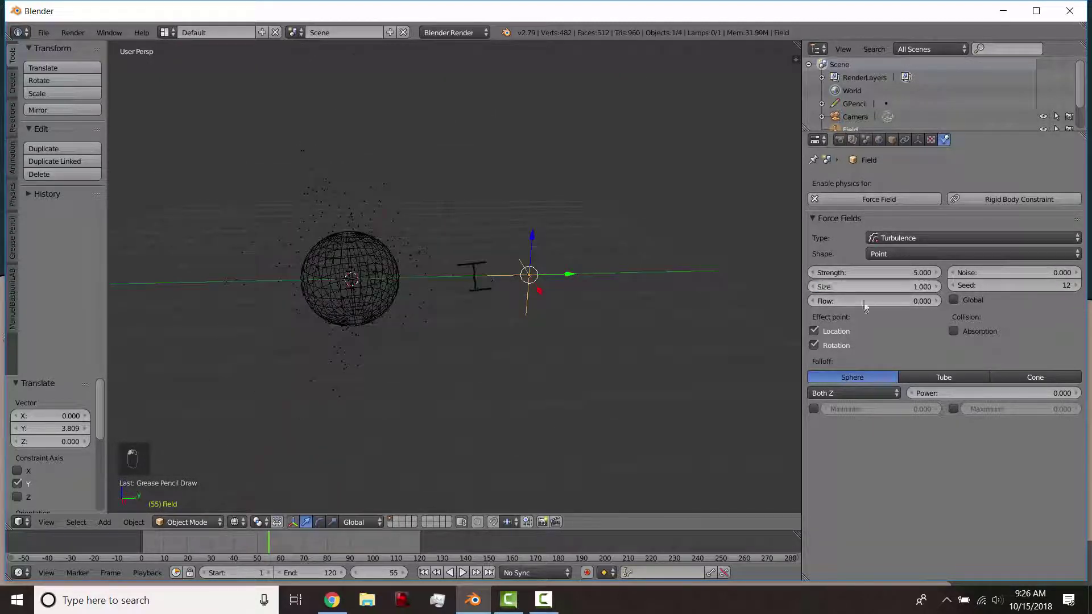
middle_drag(683, 267, 444, 218)
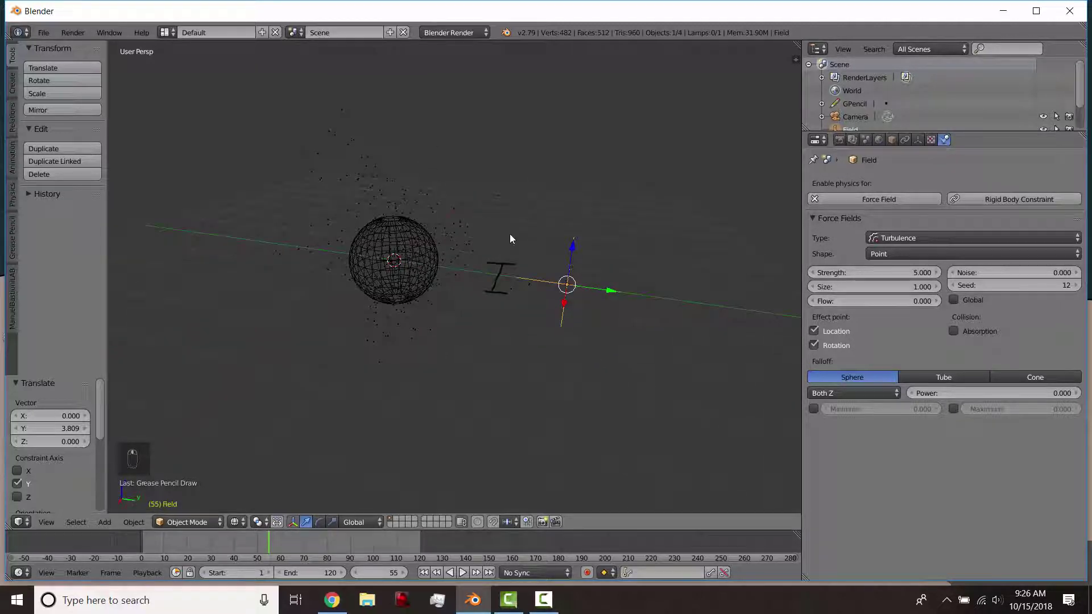
key(shift+Left)
key(alt+a)
middle_drag(515, 238, 533, 252)
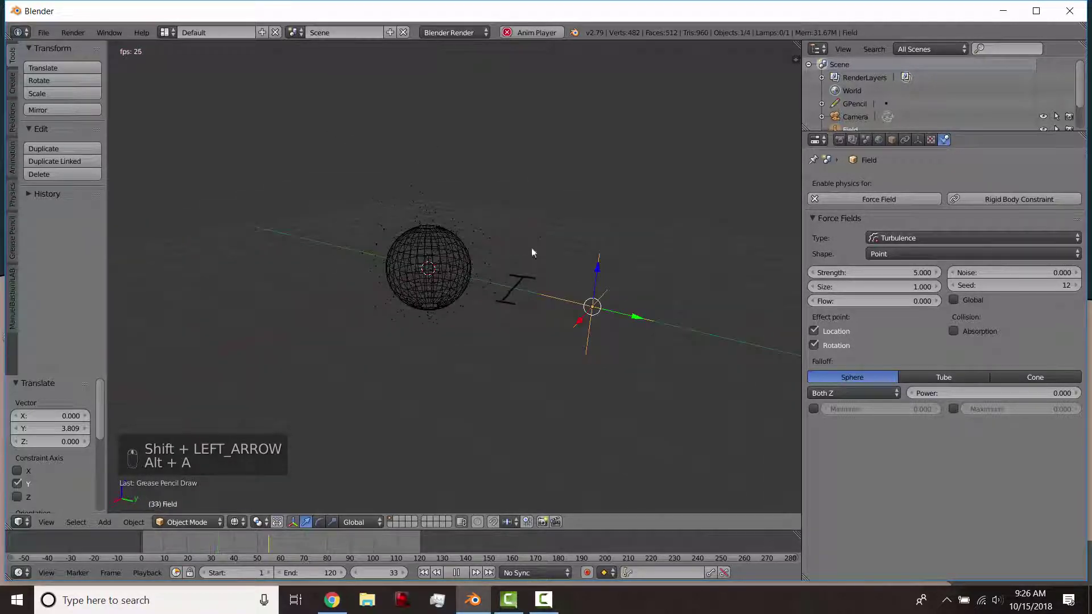
key(alt+a)
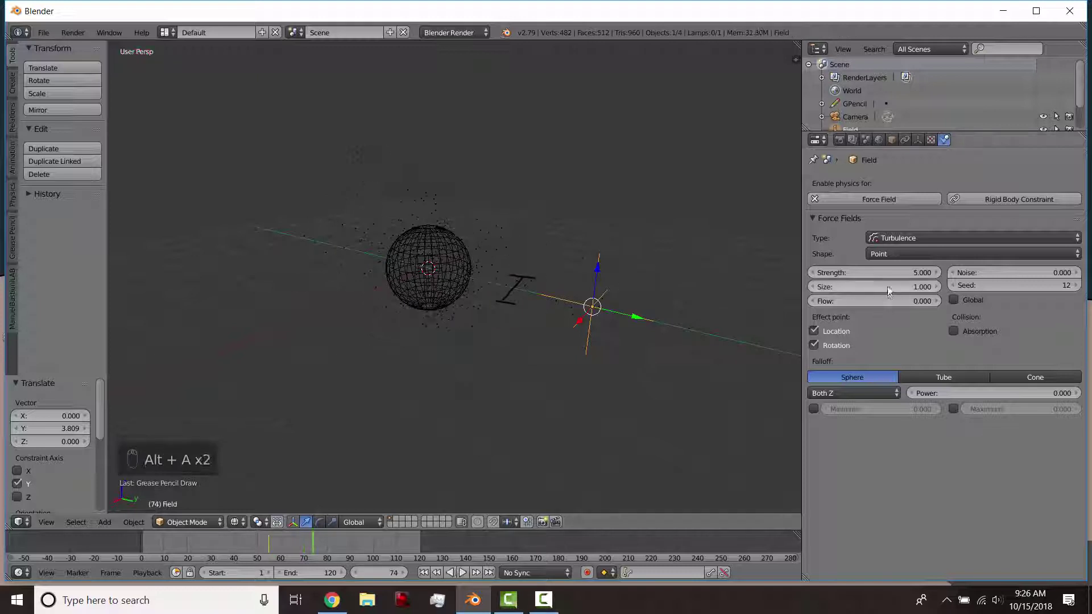
Set the turbulence field's size to 10 and replay the emission from the first frame, watching it from the side
click(874, 287)
text(10)
key(Return)
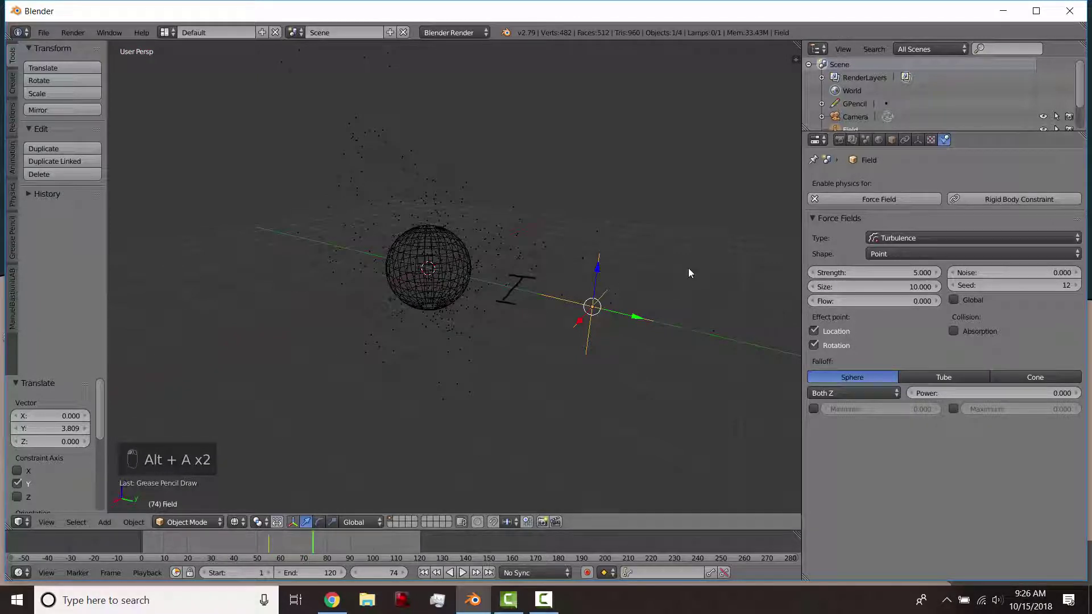
key(shift+Left)
key(alt+a)
middle_drag(621, 280, 510, 268)
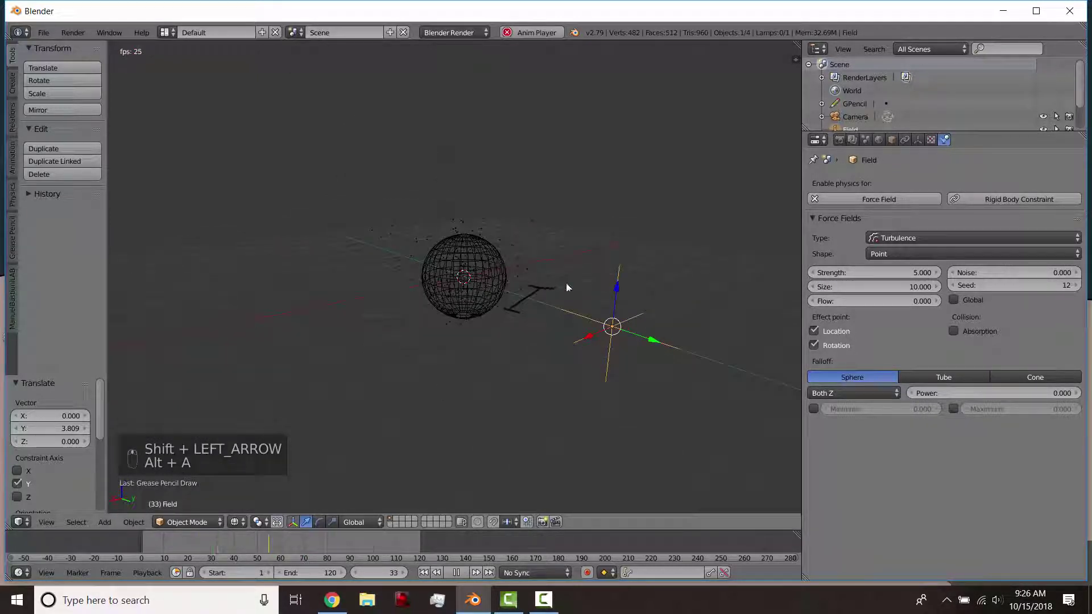
scroll(563, 284, down, 4)
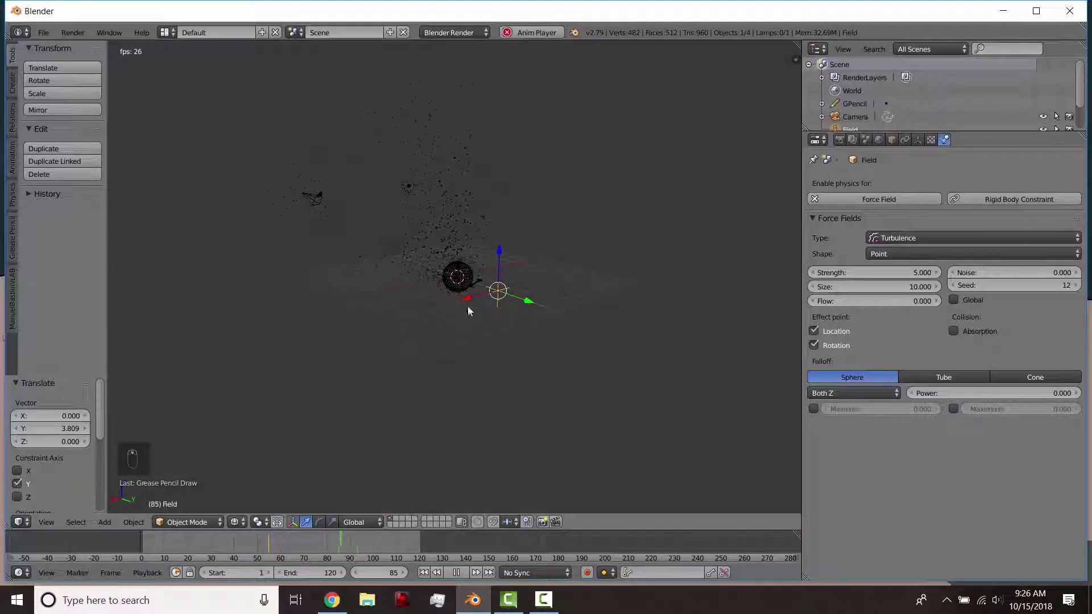
key(KP_3)
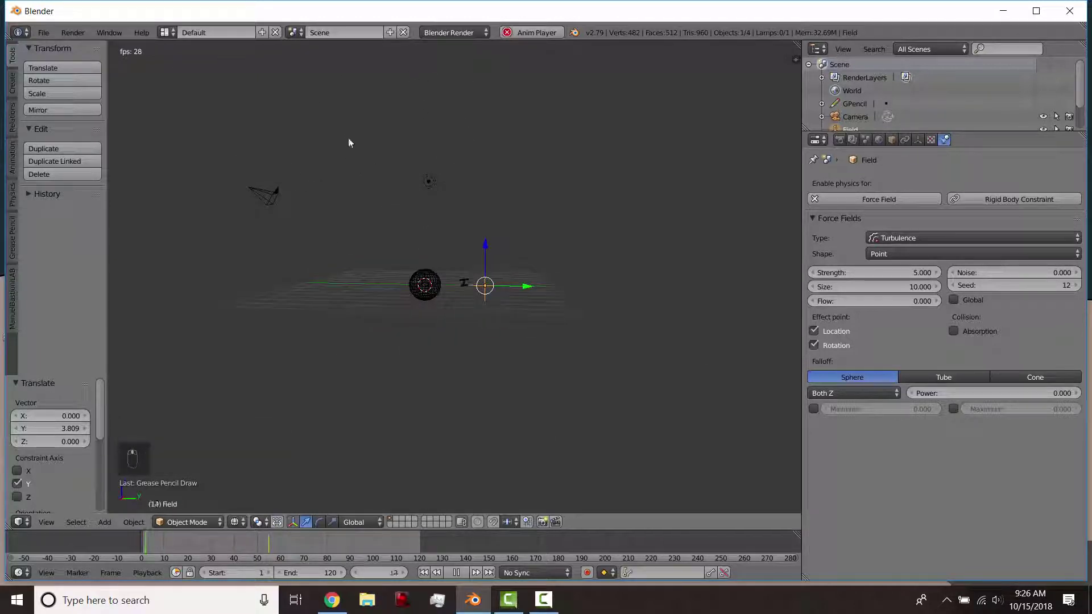
Reduce the turbulence field's strength to 1, watch the emission up close, and stop playback
click(872, 271)
text(1)
key(Return)
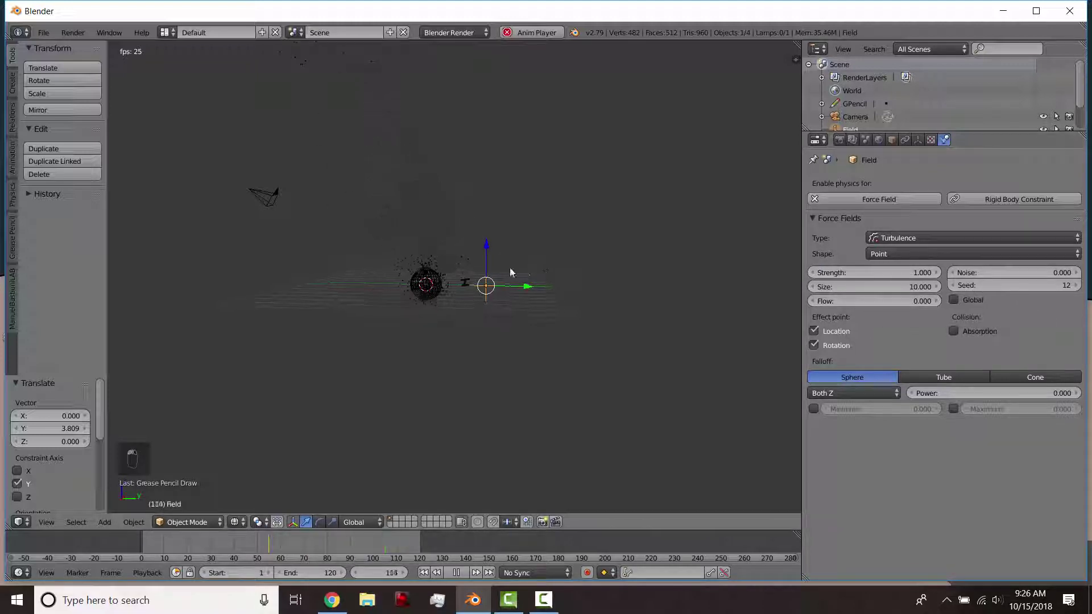
middle_drag(510, 267, 528, 313)
scroll(535, 315, up, 5)
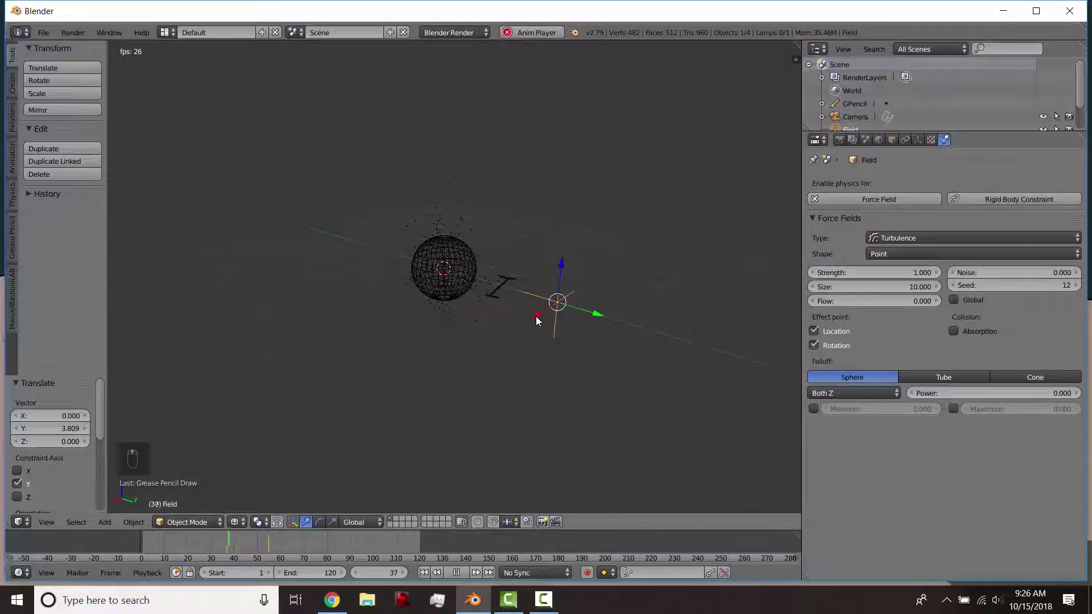
key(alt+a)
Add a Harmonic force field about 5.73 units along the Y axis with strength 12.6 and play the emission
key(shift+a)
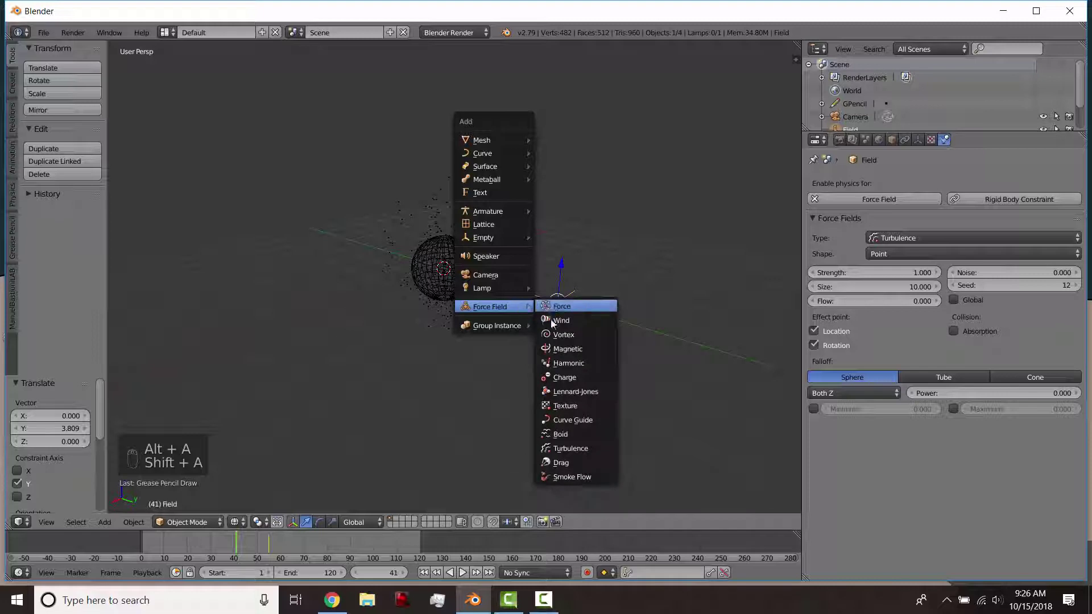
click(582, 365)
drag(477, 283, 683, 312)
drag(874, 272, 774, 276)
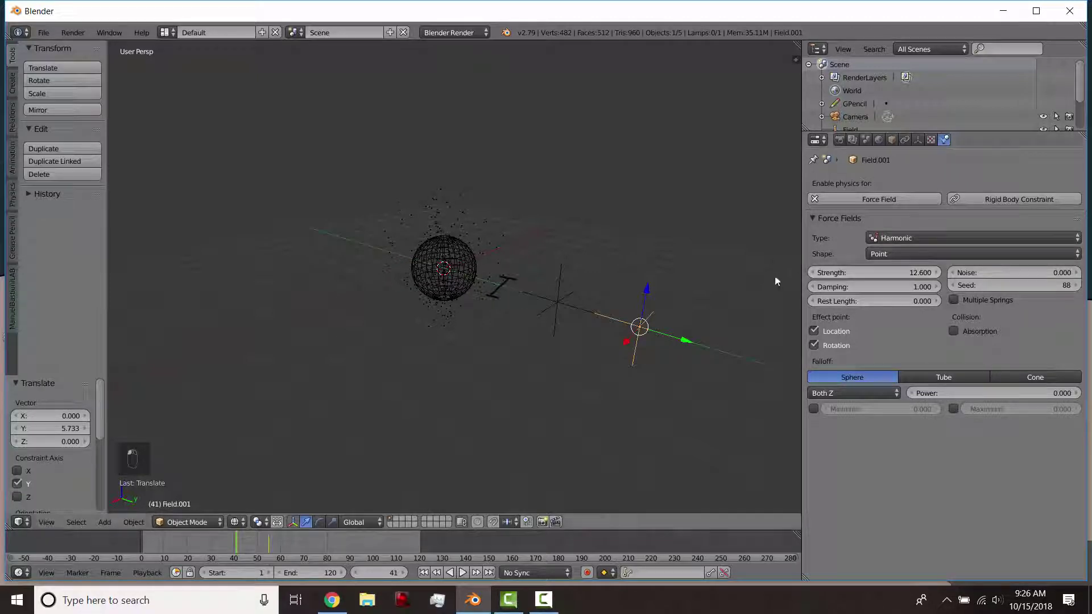
key(alt+a)
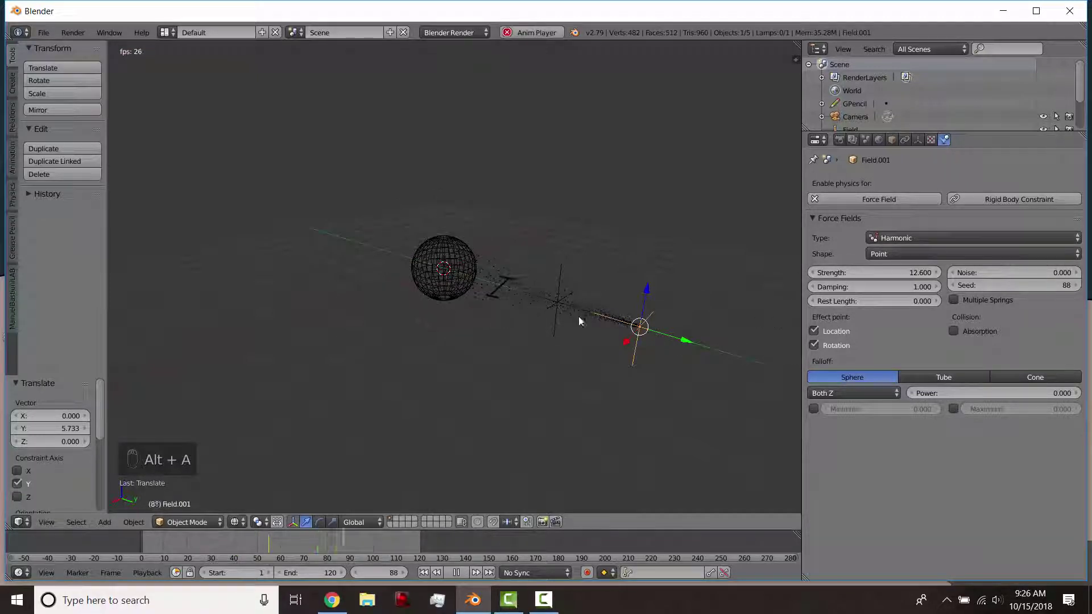
key(alt+a)
Replace the Harmonic field with a Force field placed about 6.06 units along the Y axis
key(x)
click(647, 330)
key(shift+a)
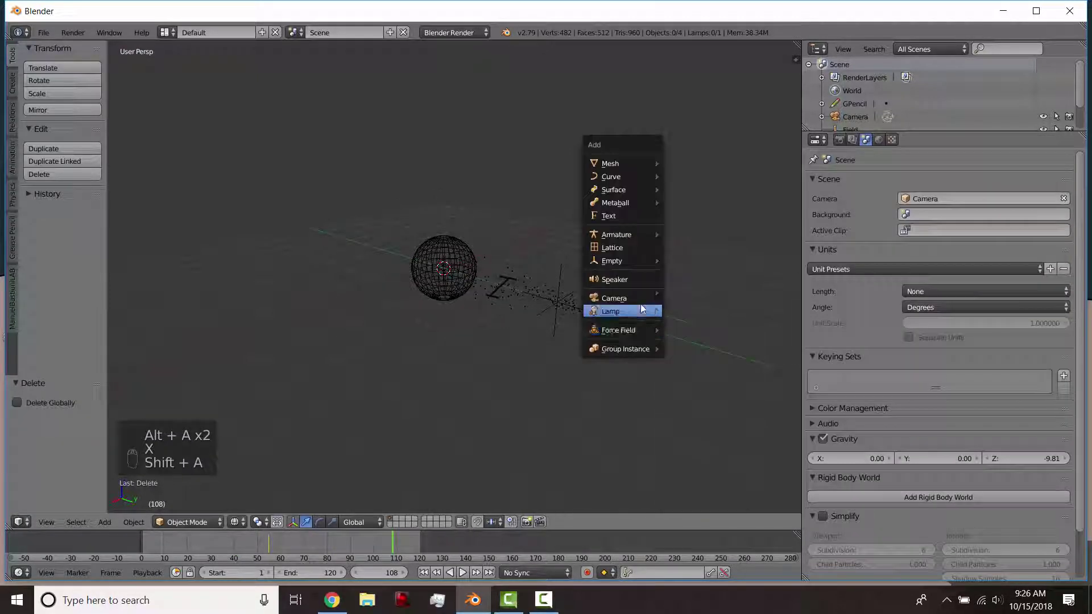
mouse_move(642, 327)
click(697, 327)
drag(478, 279, 688, 339)
Set the Force field's strength to -5 and replay the particles' attraction from the first frame
click(883, 273)
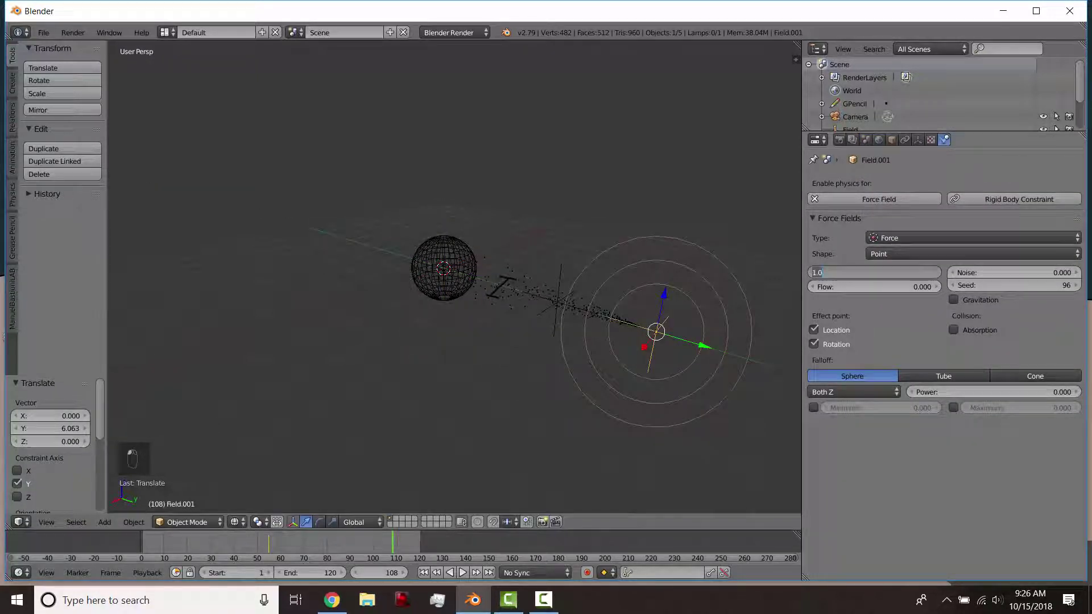
text(-5)
key(Return)
key(shift+Left)
key(alt+a)
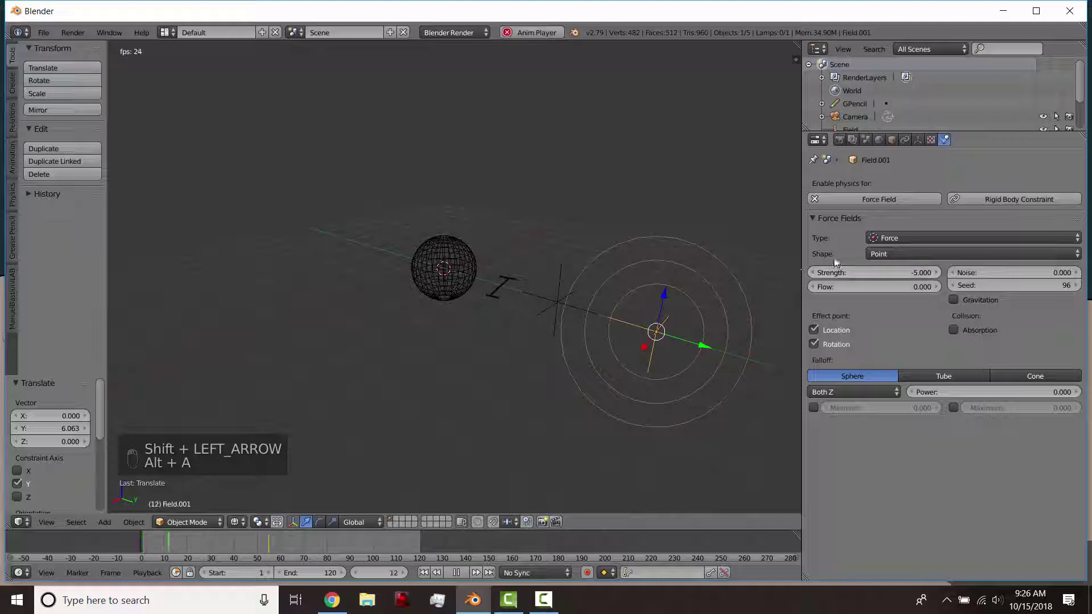
scroll(665, 343, down, 4)
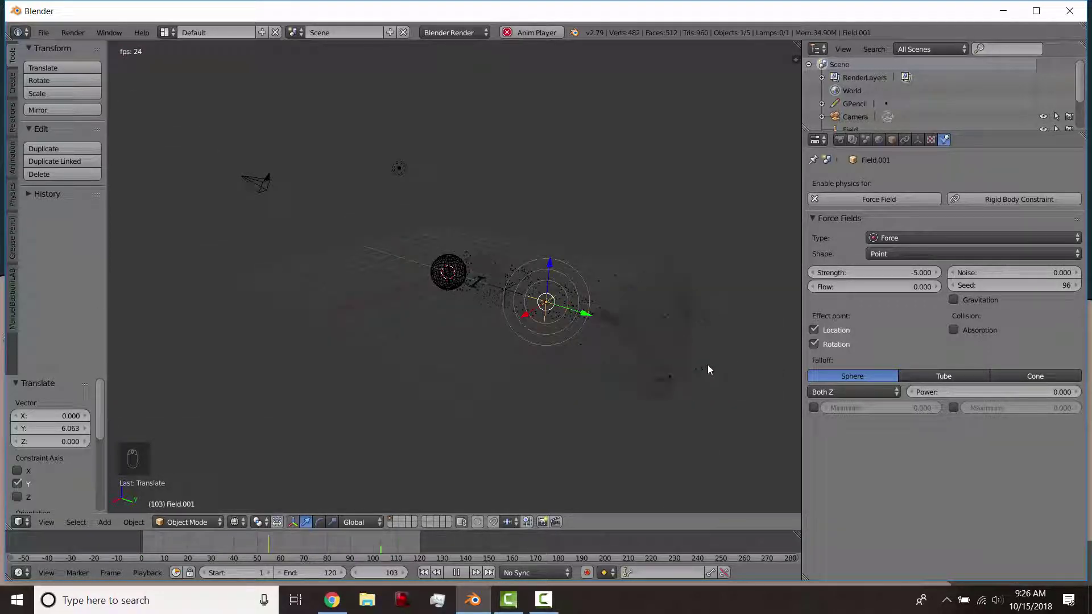
key(alt+a)
scroll(520, 338, up, 3)
key(alt+a)
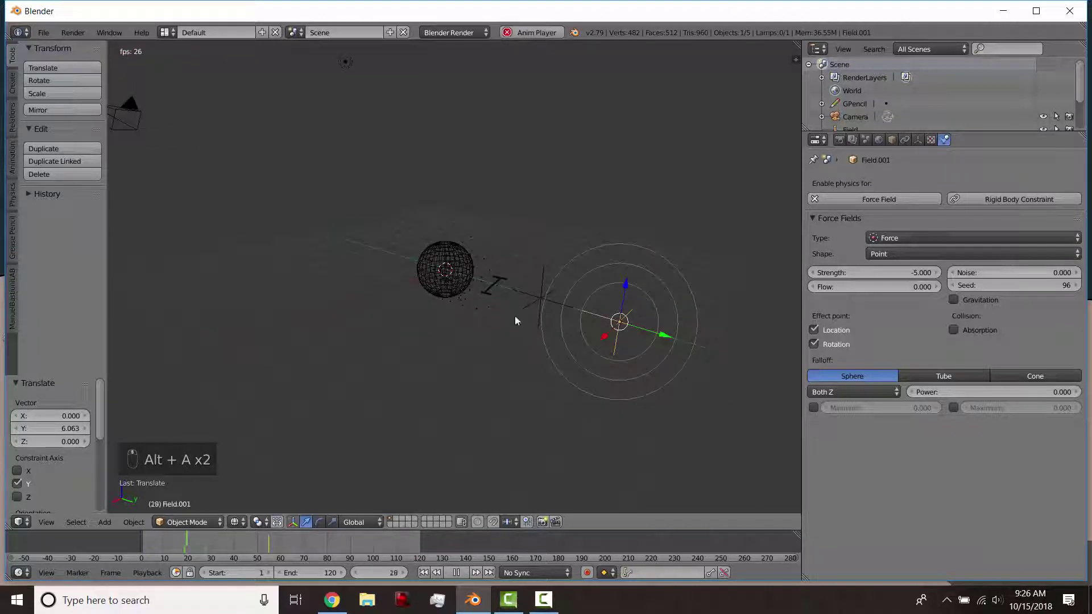
Stop the playback, select the sphere, and toggle the viewport's rendered preview
key(alt+a)
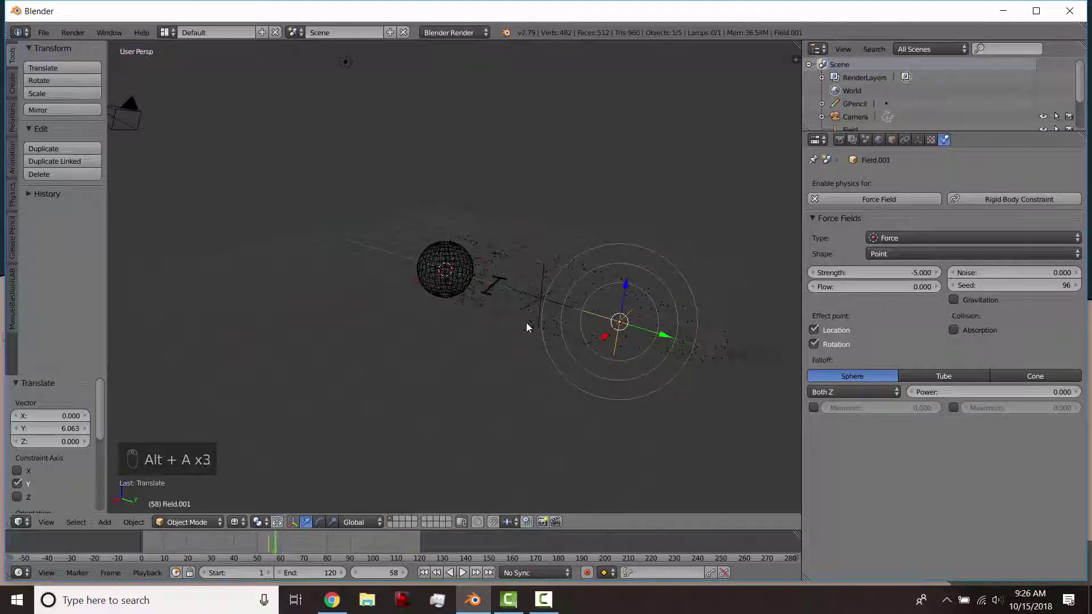
right_click(521, 325)
key(shift+z)
key(shift+z)
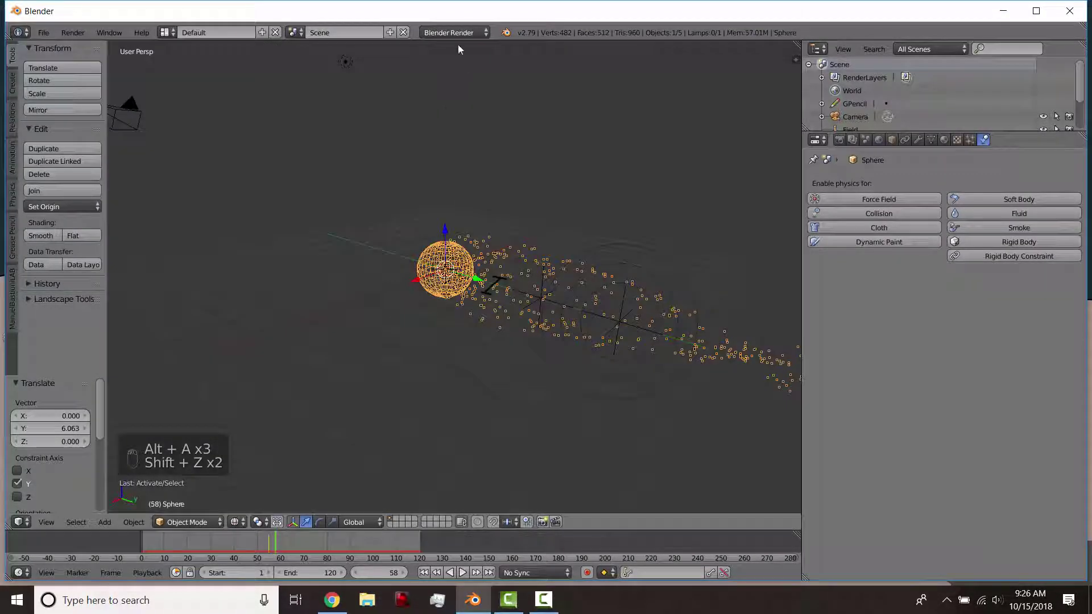
Switch the render engine to Cycles Render and briefly preview the scene in rendered shading
click(455, 33)
click(455, 76)
key(shift+z)
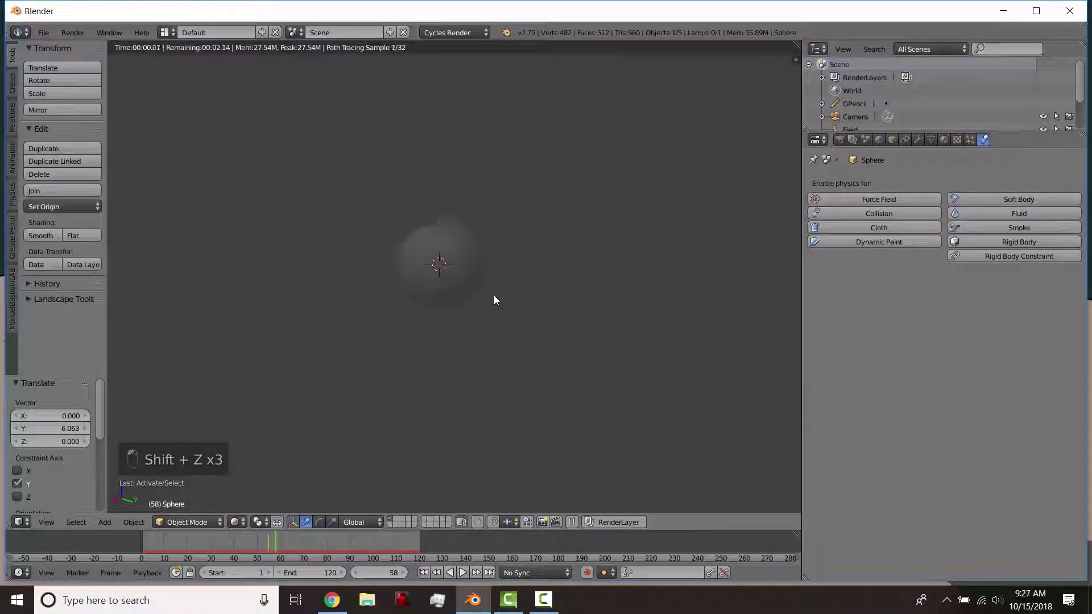
key(shift+z)
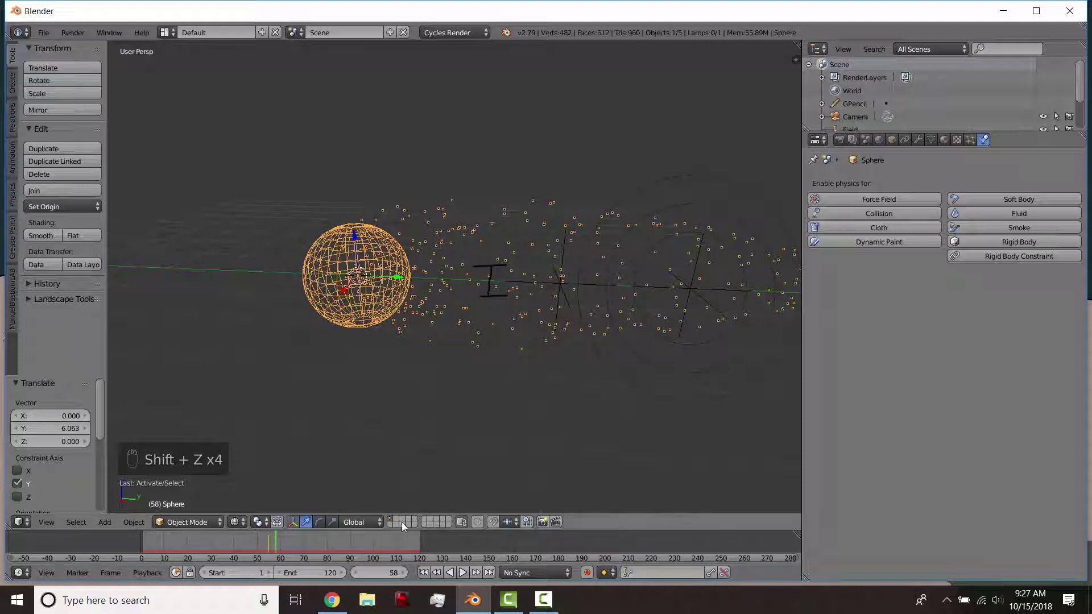
Add a plane on the empty second layer, display it solid, and move it about 6.06 units along the Y axis
scroll(431, 367, down, 2)
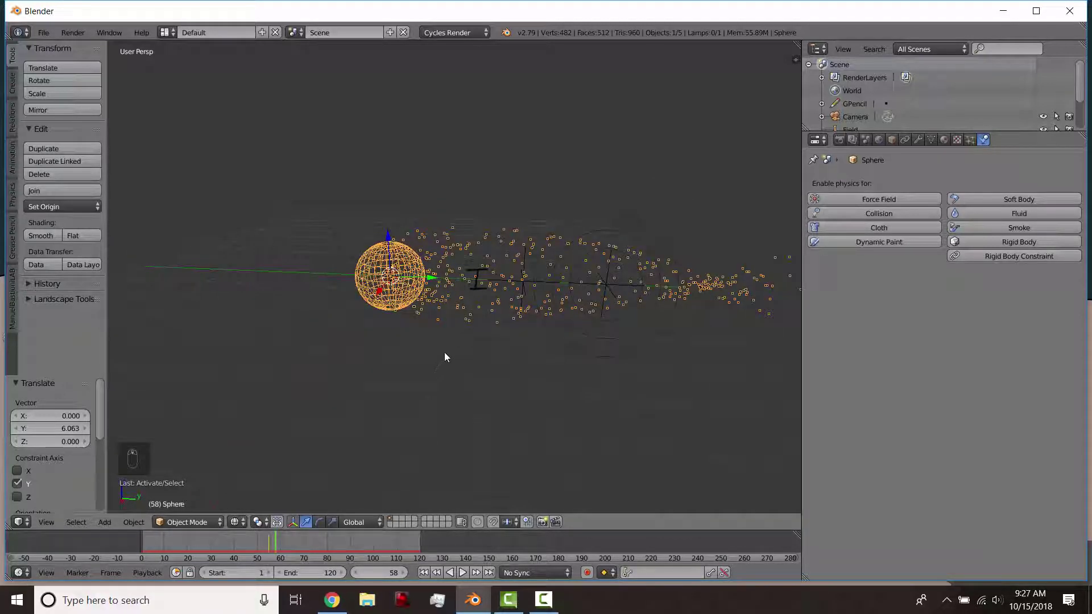
click(396, 520)
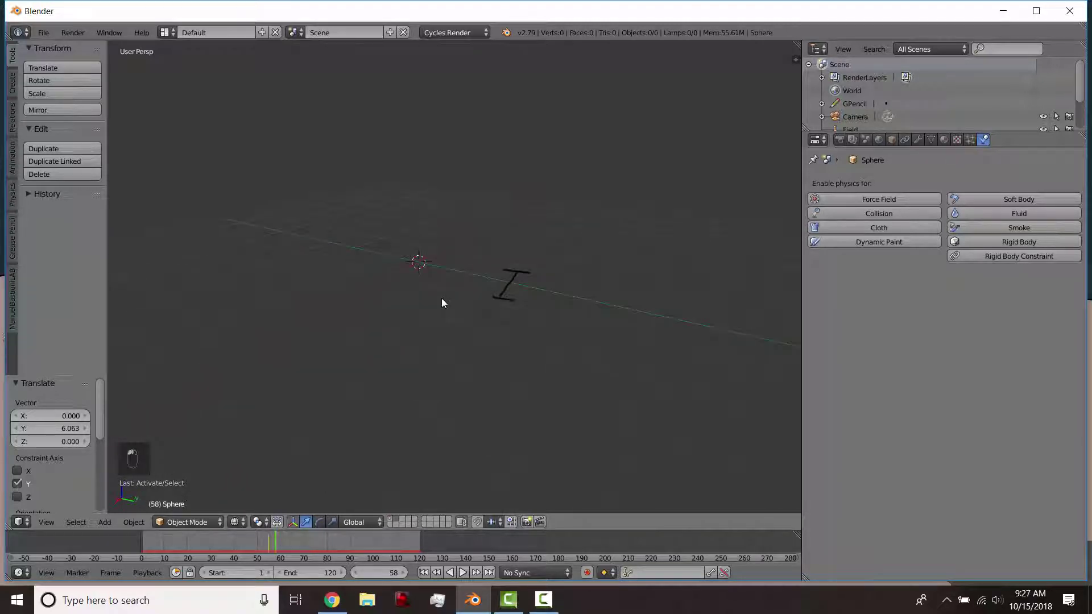
key(shift+a)
mouse_move(426, 131)
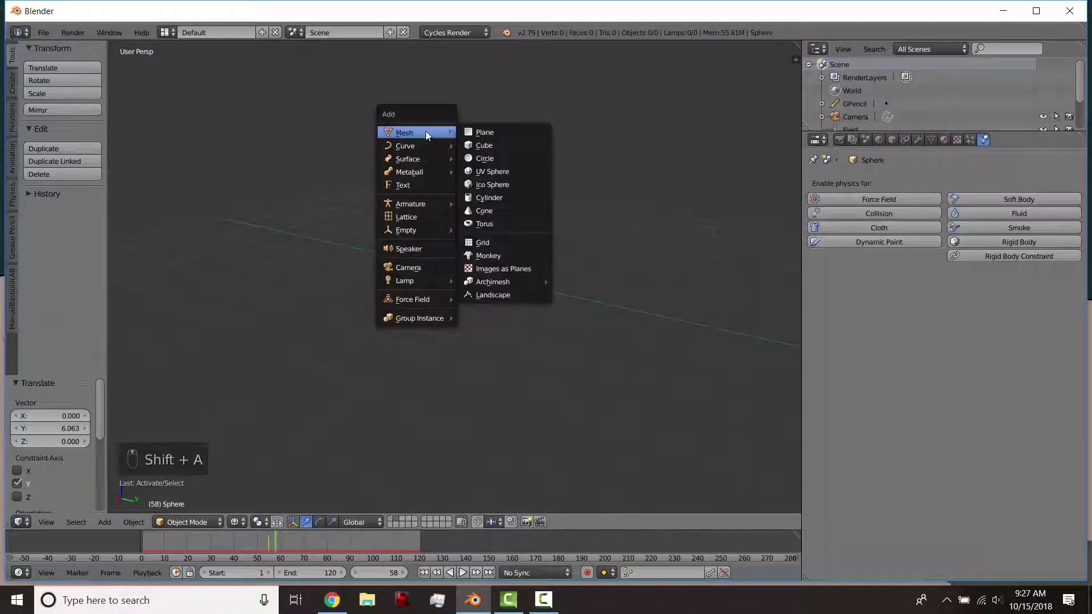
click(490, 133)
key(z)
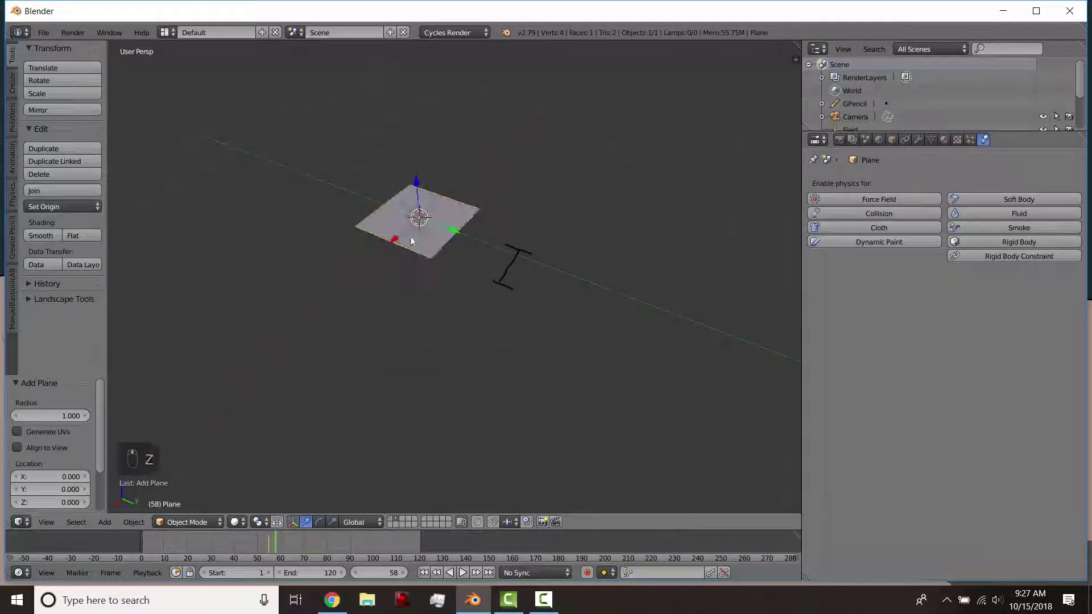
drag(453, 232, 730, 277)
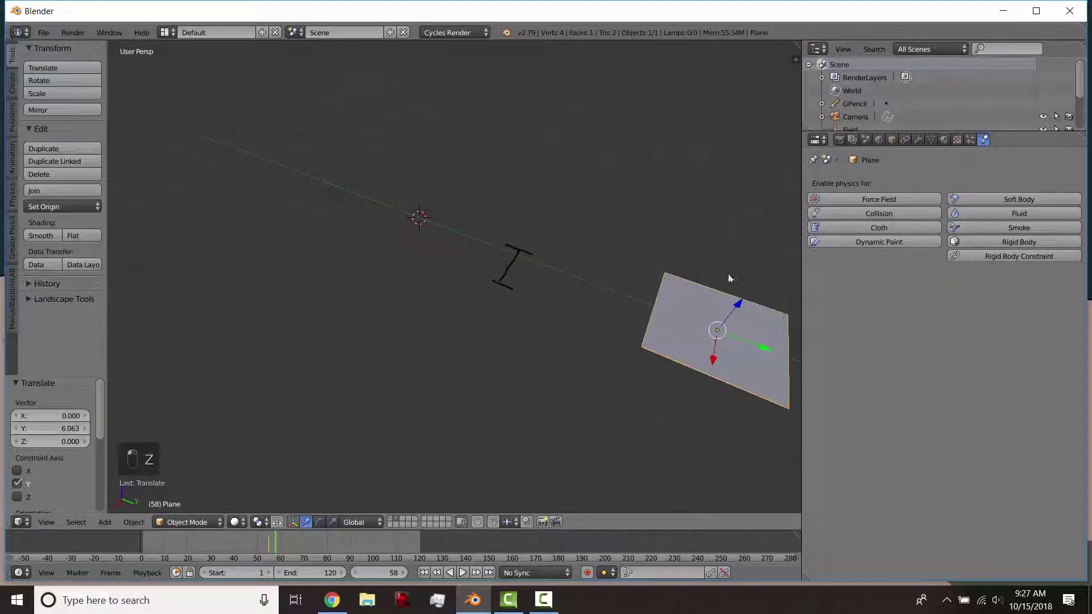
Return to the first layer and set the sphere's particles to render as Object, using Plane as the dupli object
click(392, 520)
right_click(432, 227)
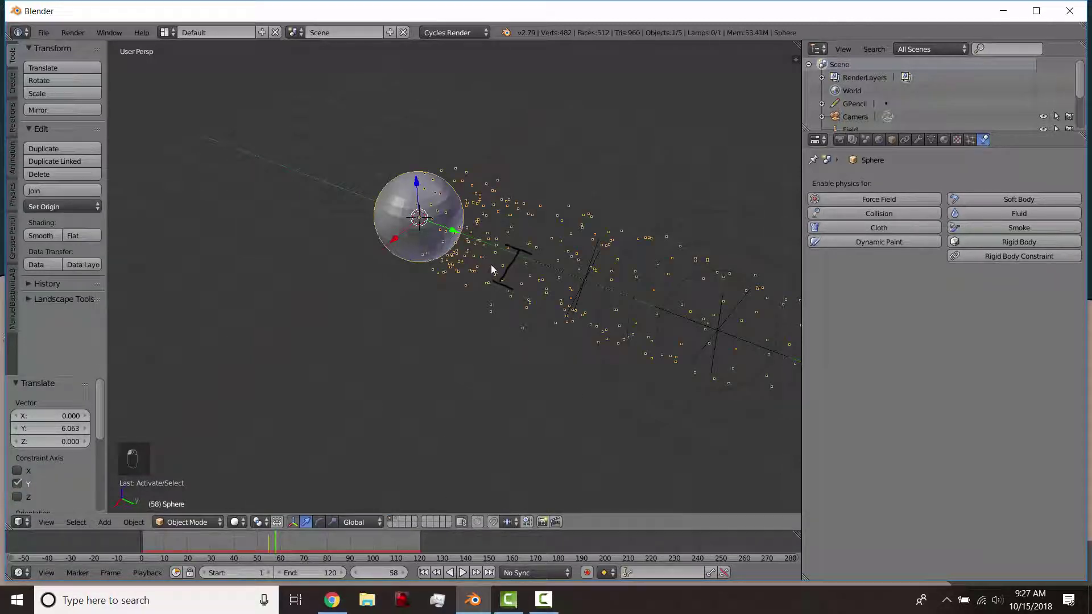
click(970, 140)
scroll(1080, 405, up, 5)
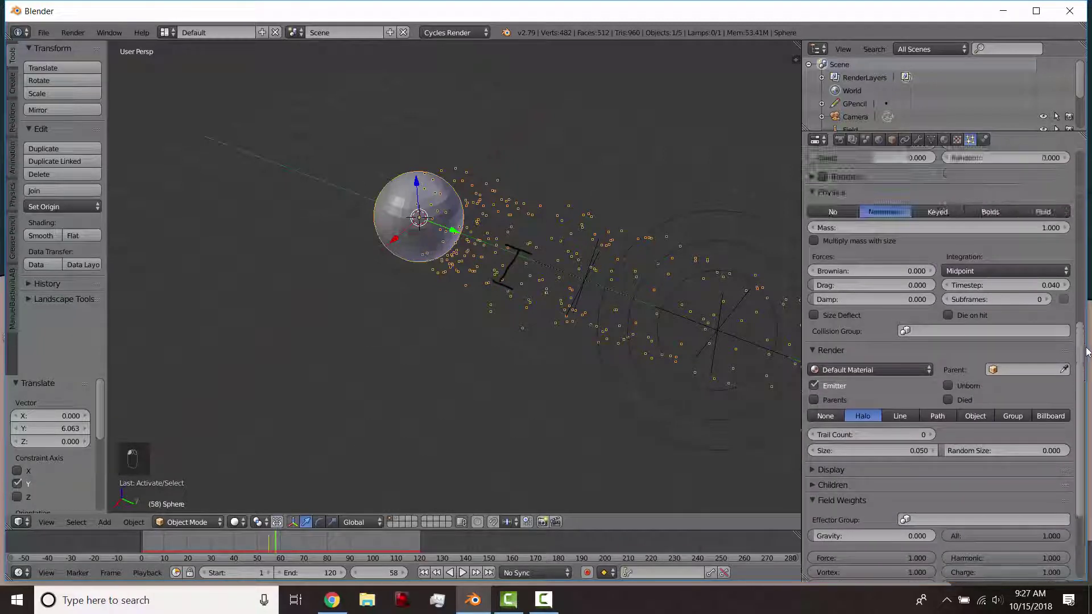
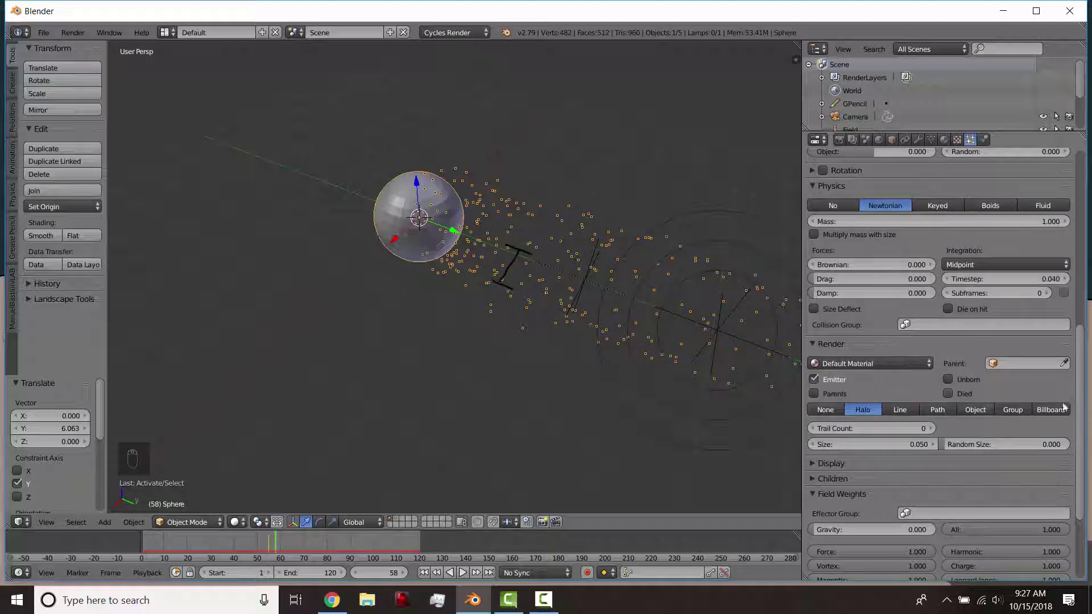
click(974, 409)
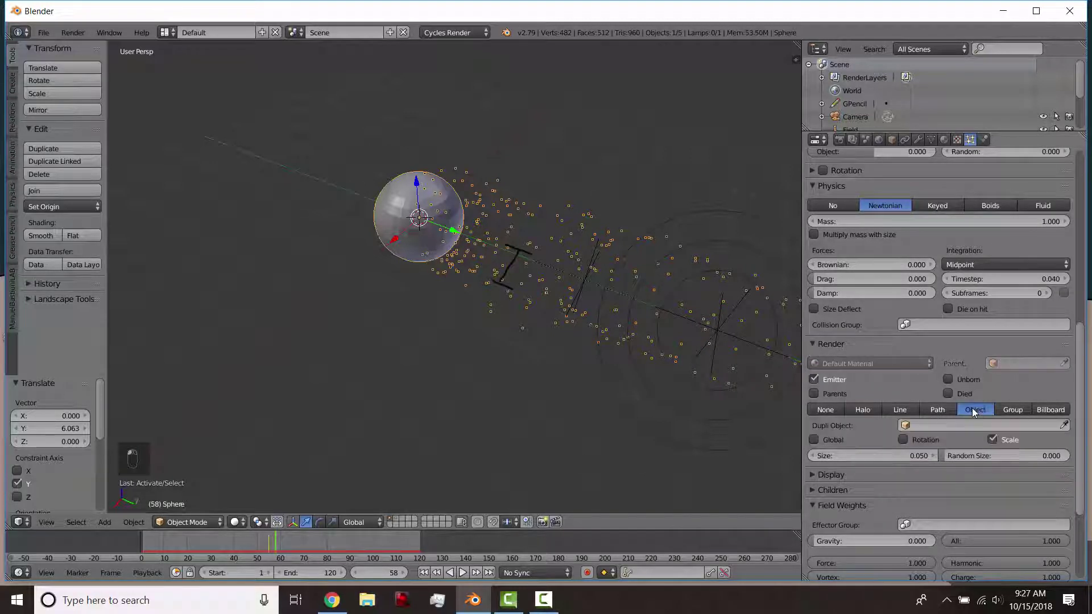
click(937, 431)
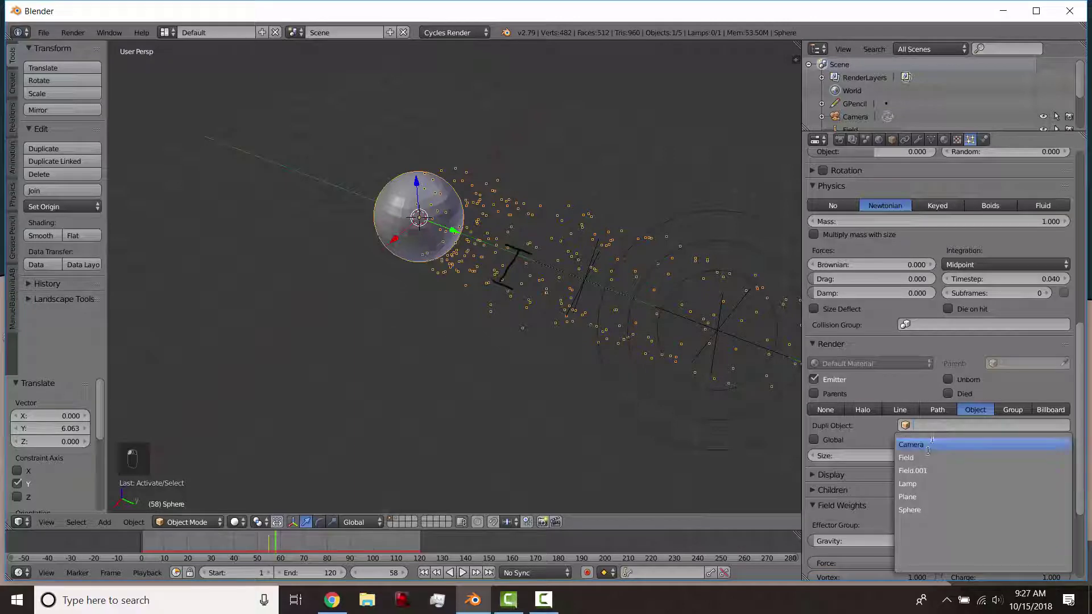
click(929, 495)
Replay the emission of plane particles from the first frame and inspect it from several angles
scroll(537, 288, up, 2)
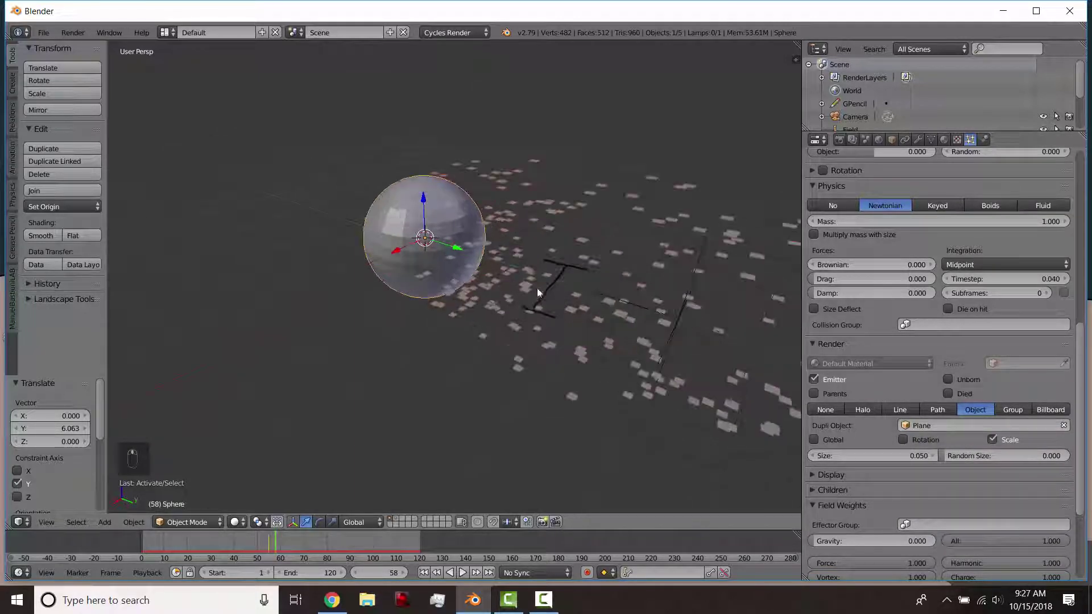
middle_drag(537, 288, 503, 304)
scroll(443, 258, up, 2)
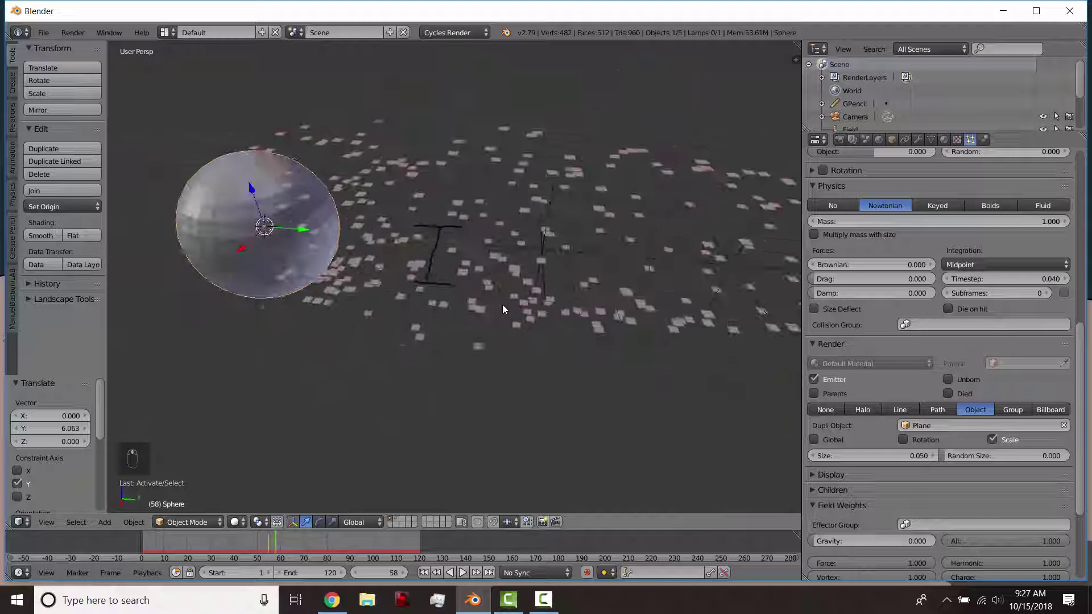
click(423, 573)
click(463, 573)
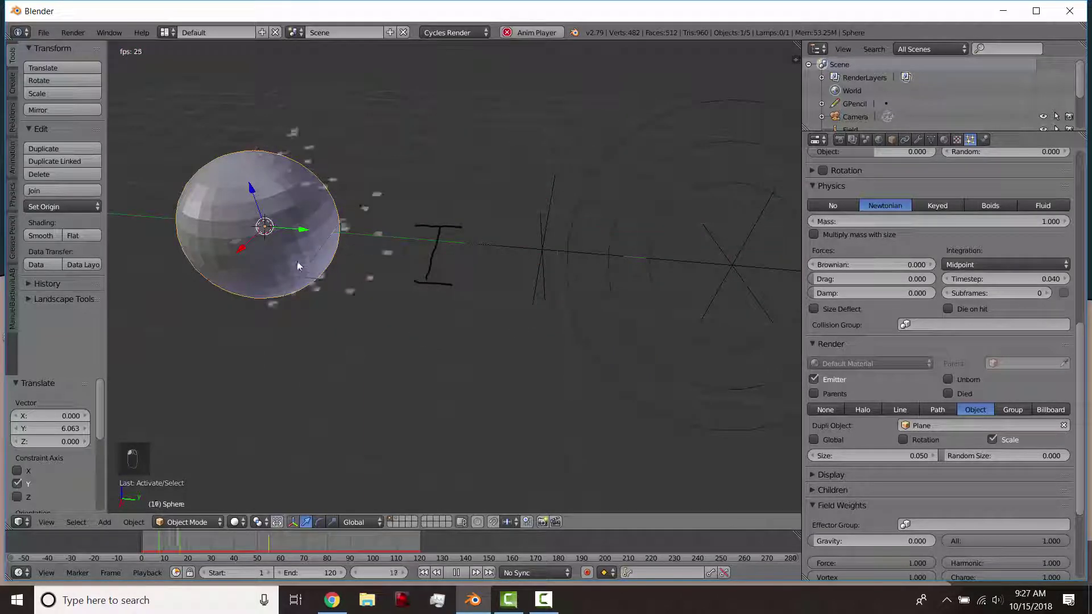
scroll(398, 292, down, 2)
middle_drag(398, 291, 456, 301)
scroll(431, 319, up, 4)
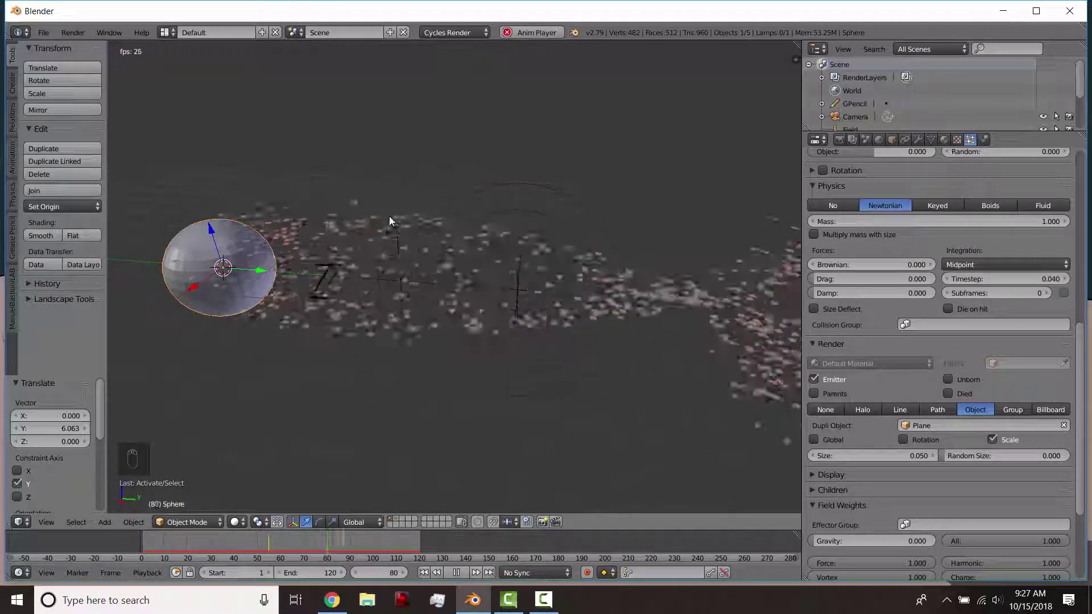
Enable Rotation for the sphere's particle system and turn on its Dynamic option
scroll(824, 339, up, 7)
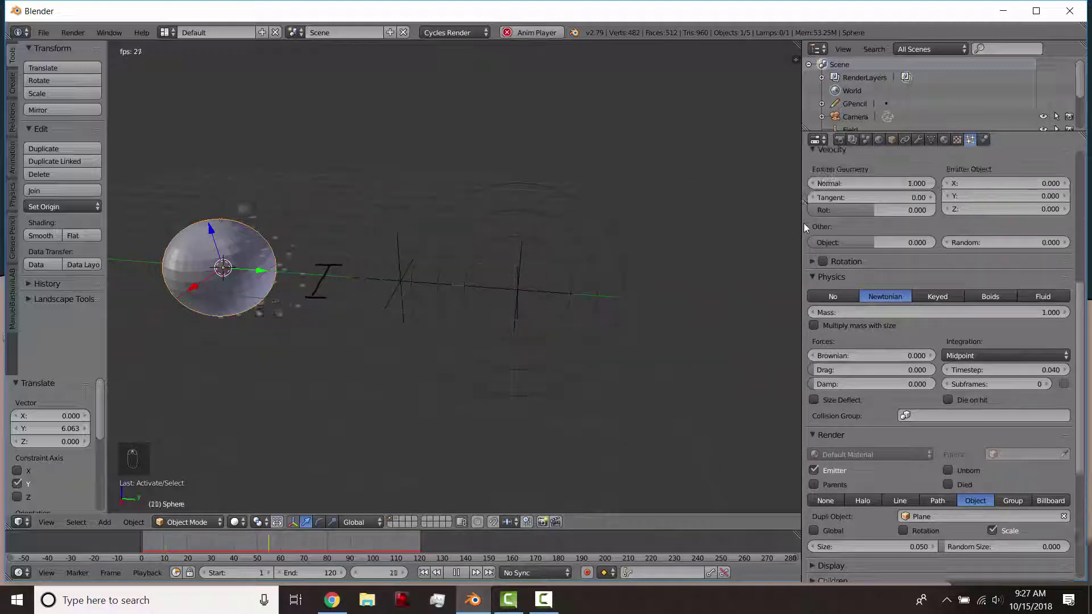
click(823, 332)
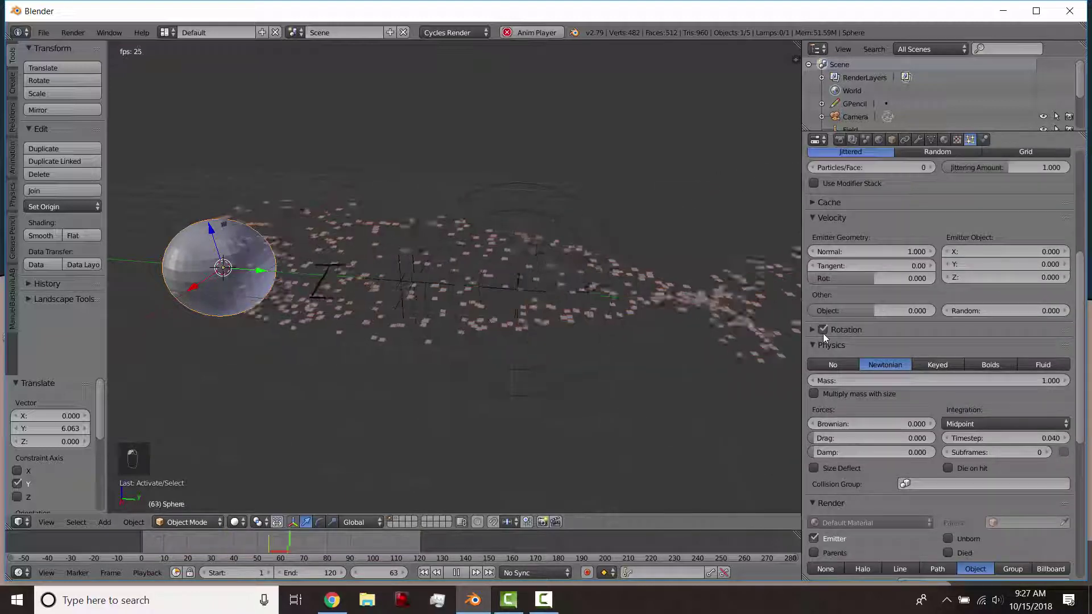
click(814, 331)
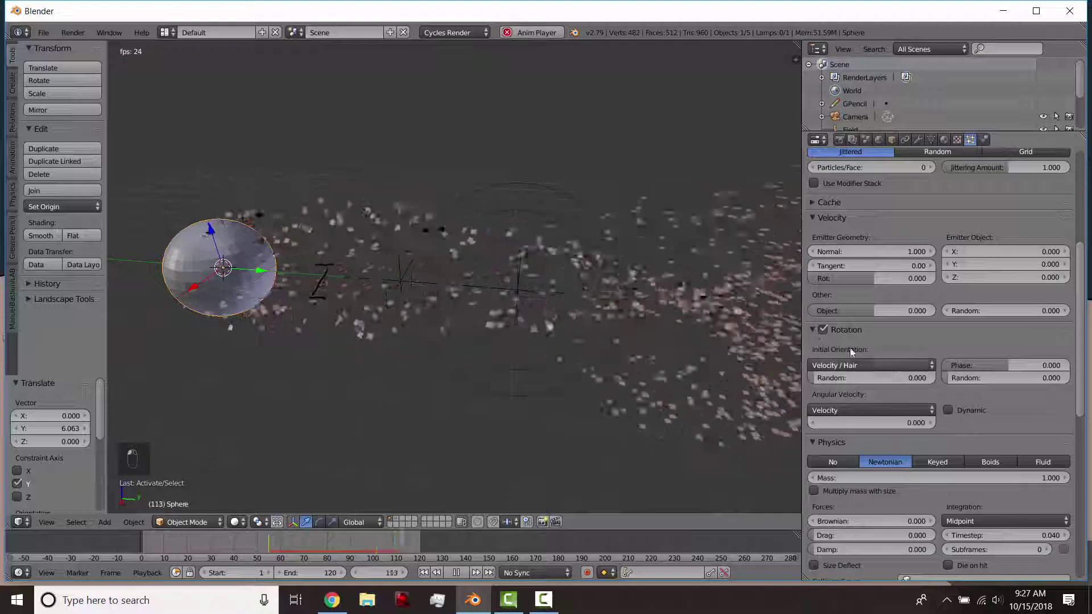
click(947, 411)
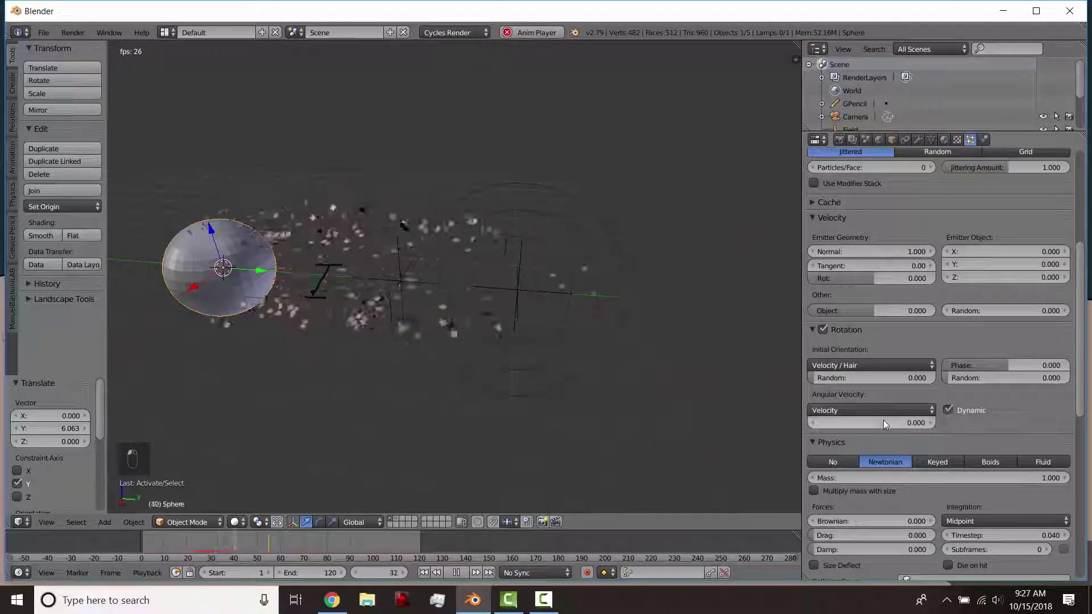
Set the particles' angular velocity to 4.8, the initial orientation's randomness to 0.659 and the phase randomness to 1.68
drag(883, 420, 996, 420)
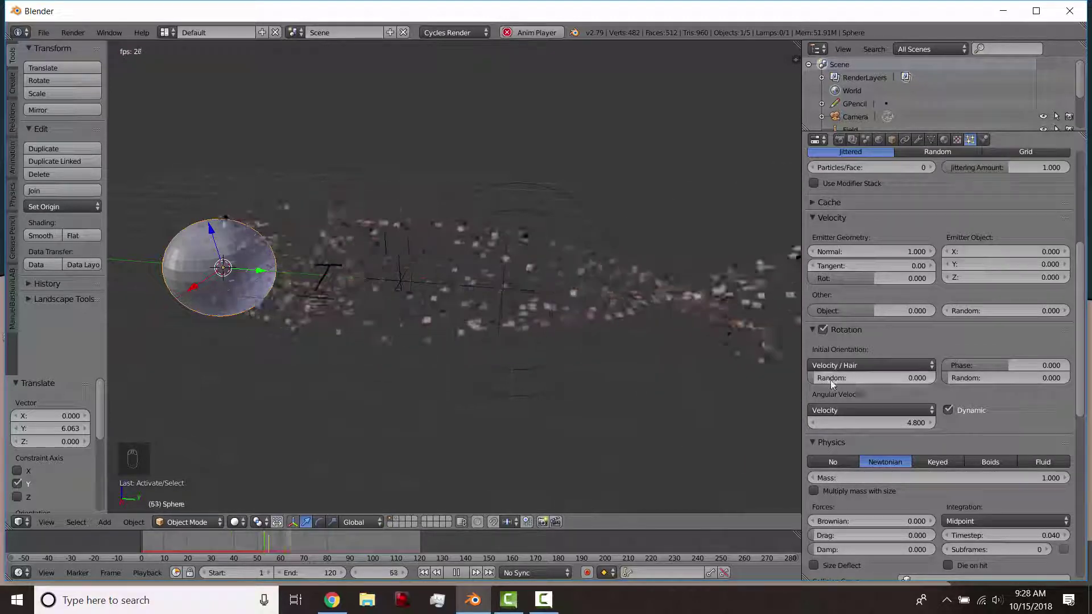
drag(830, 380, 1007, 377)
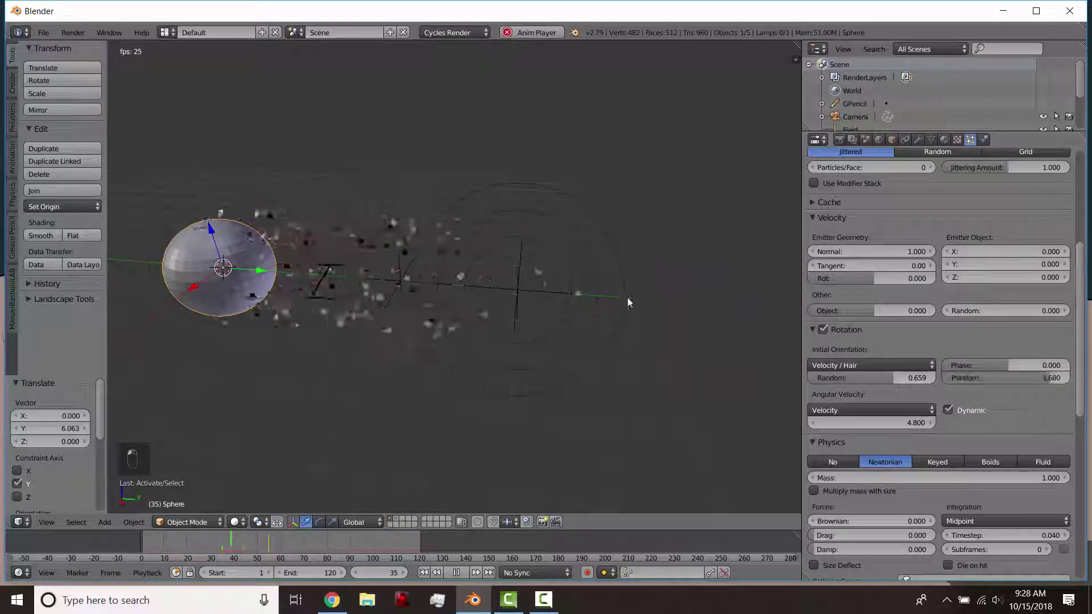
middle_drag(630, 303, 495, 285)
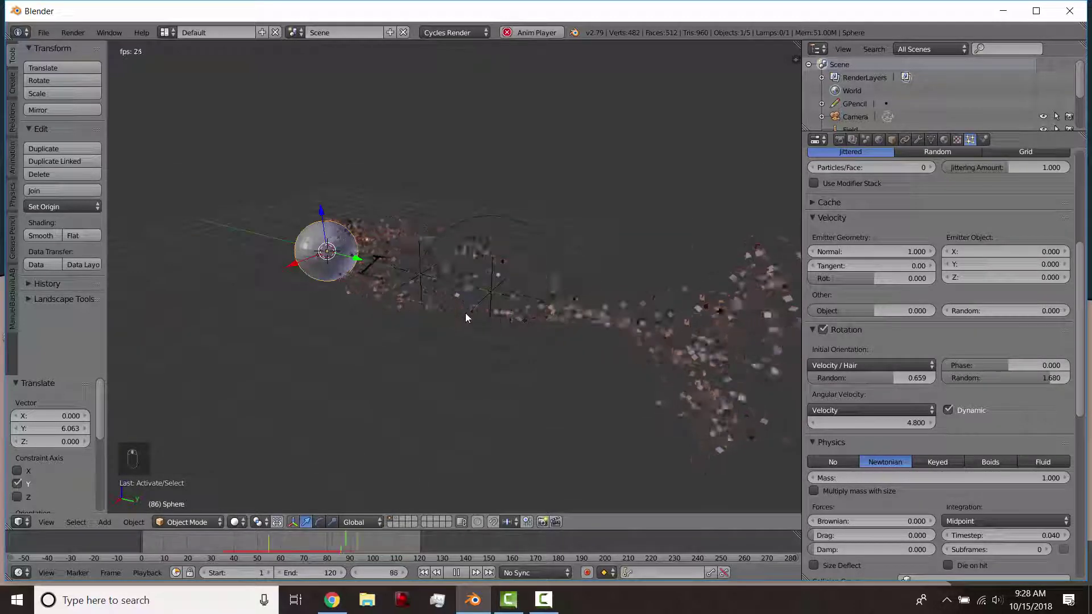
Stop the playback and examine the rotated plane particles up close in rendered shading
key(alt+a)
key(shift+z)
middle_drag(376, 298, 459, 268)
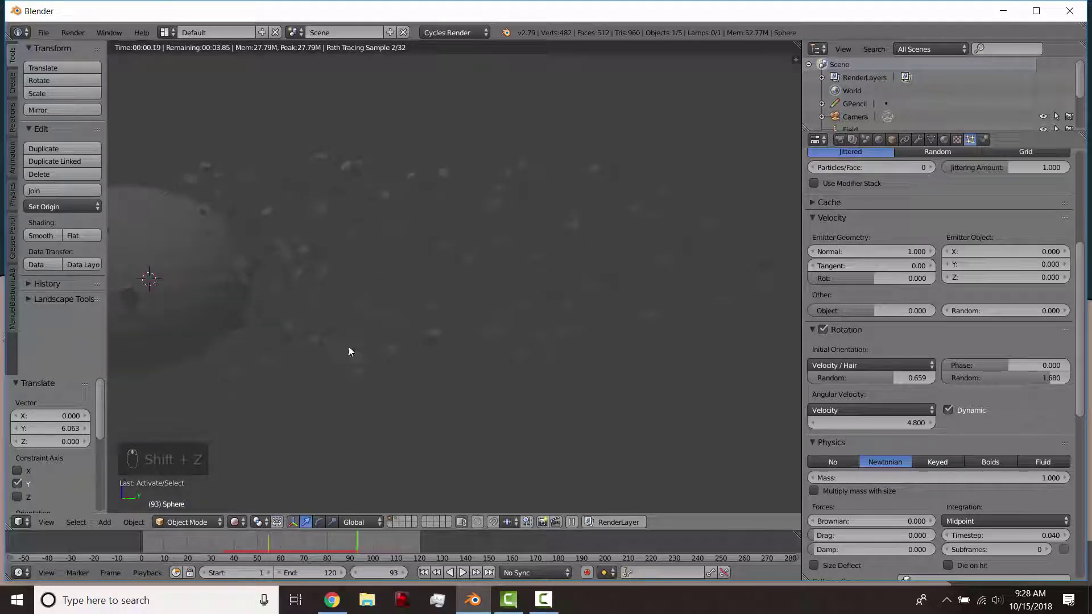
key(shift+z)
Set the particles' render type back to Halo
scroll(910, 407, down, 6)
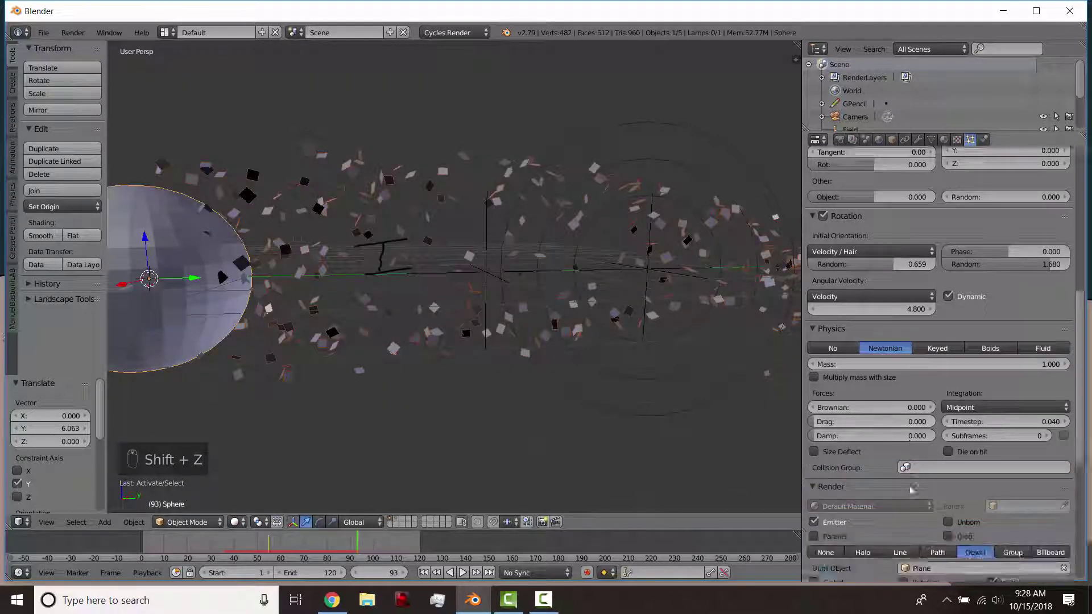
middle_drag(360, 304, 317, 198)
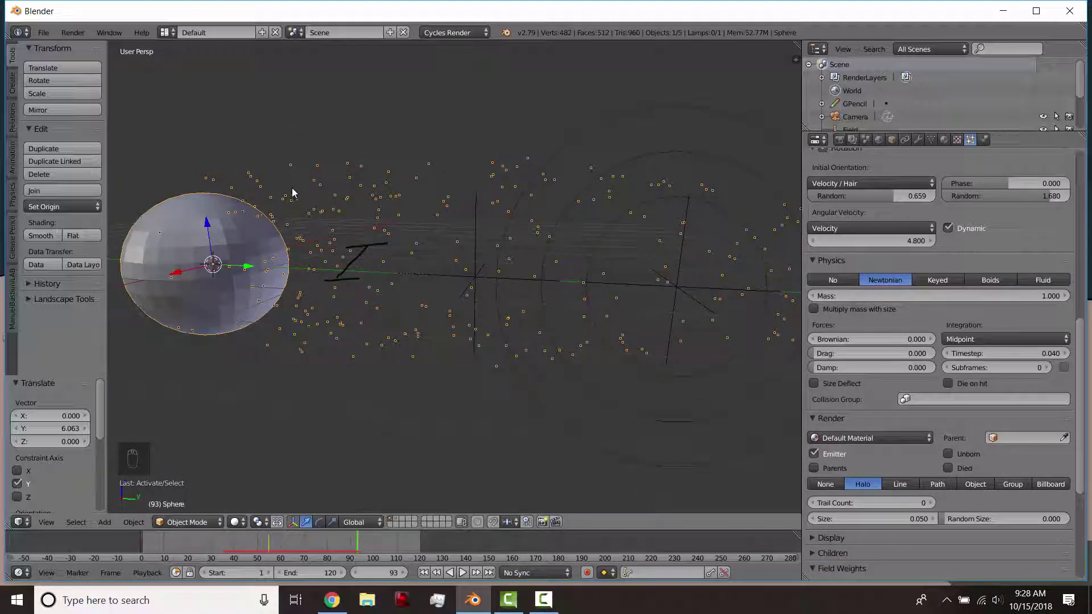
Show the second layer and scale the plane's mesh into a narrow strip along the X axis in Edit Mode
click(402, 524)
middle_drag(432, 410, 530, 365)
right_click(559, 355)
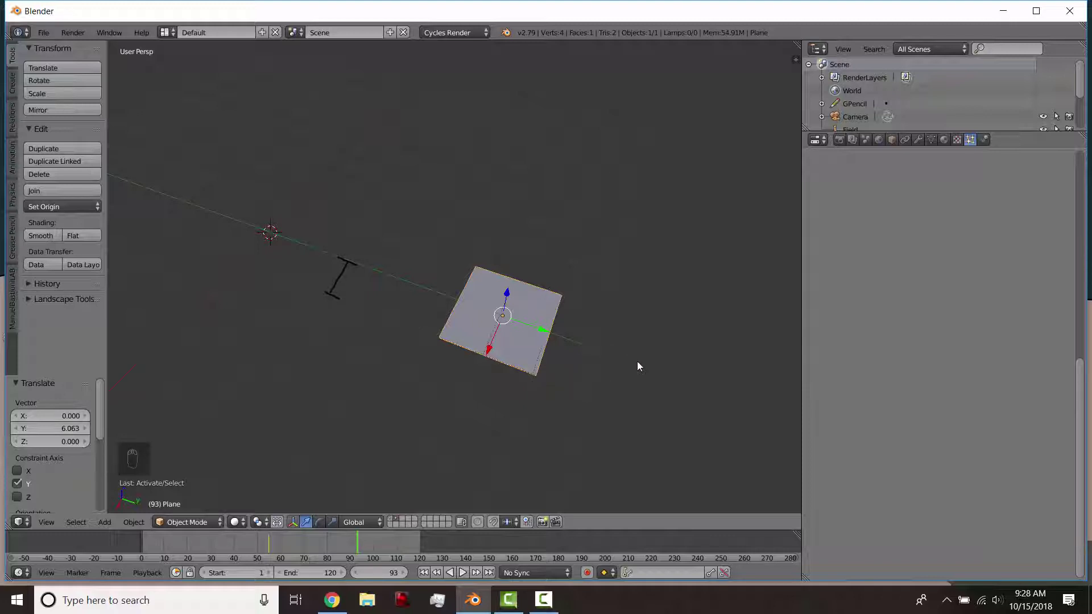
key(Tab)
key(s)
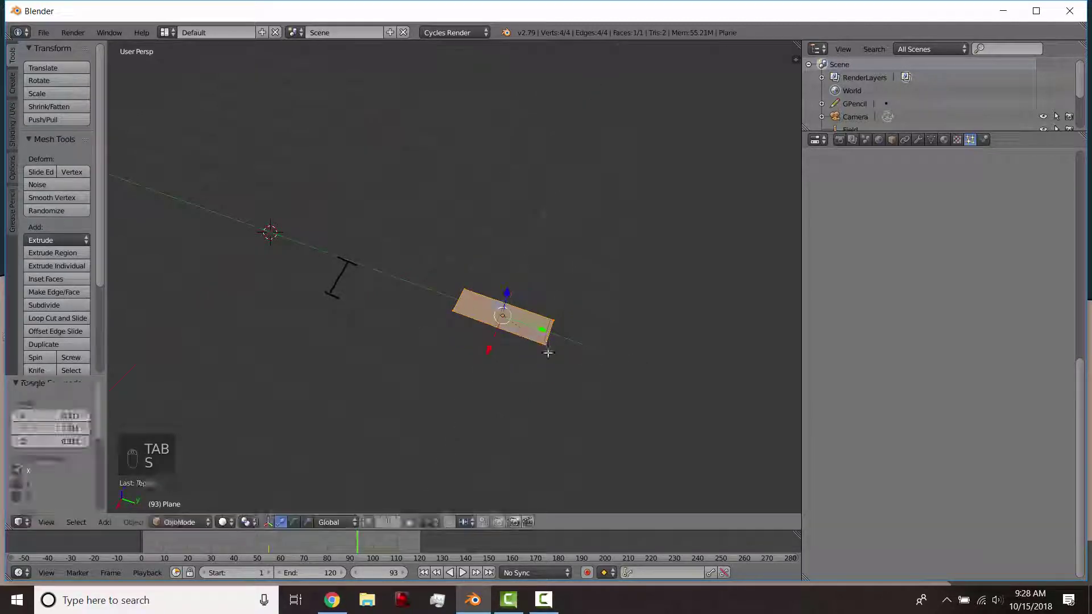
key(Tab)
Add an ico sphere with 1 subdivision and move it about 9.15 units along the Y axis
key(shift+a)
mouse_move(559, 360)
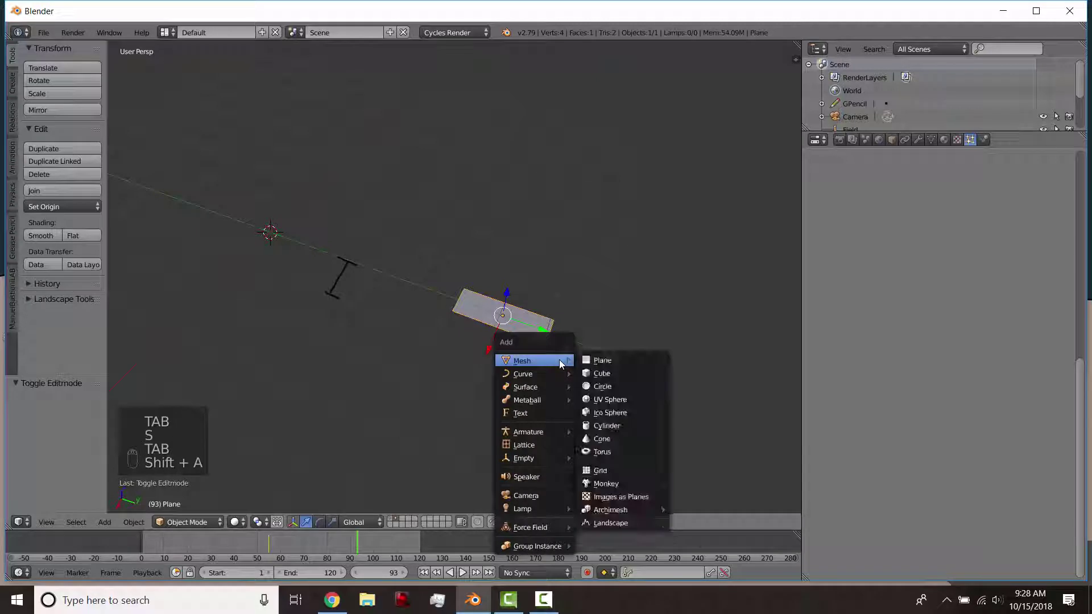
click(620, 416)
click(16, 415)
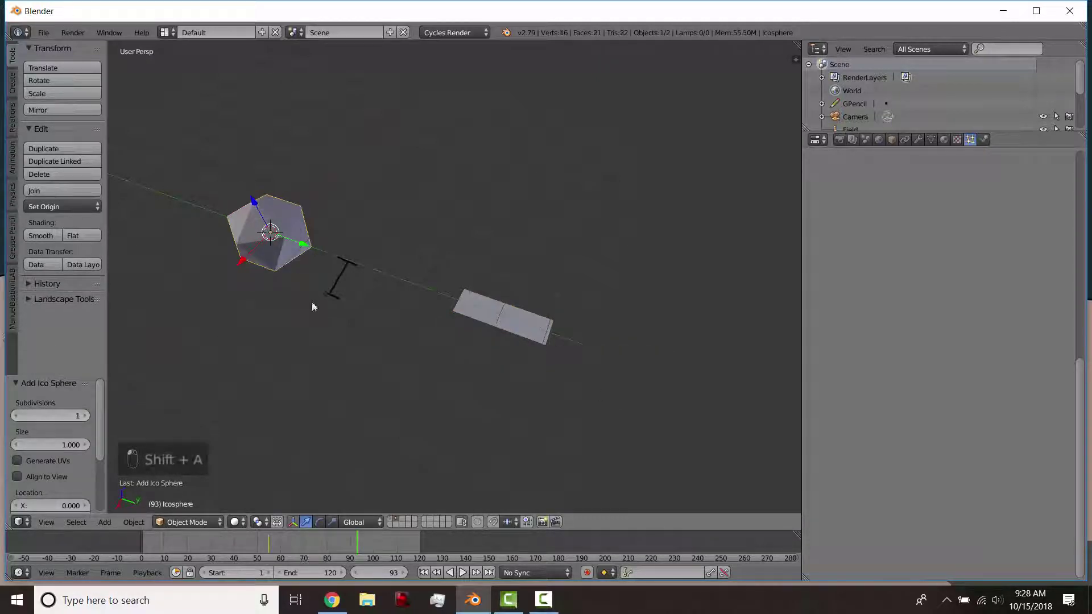
drag(303, 245, 682, 370)
middle_drag(682, 370, 663, 300)
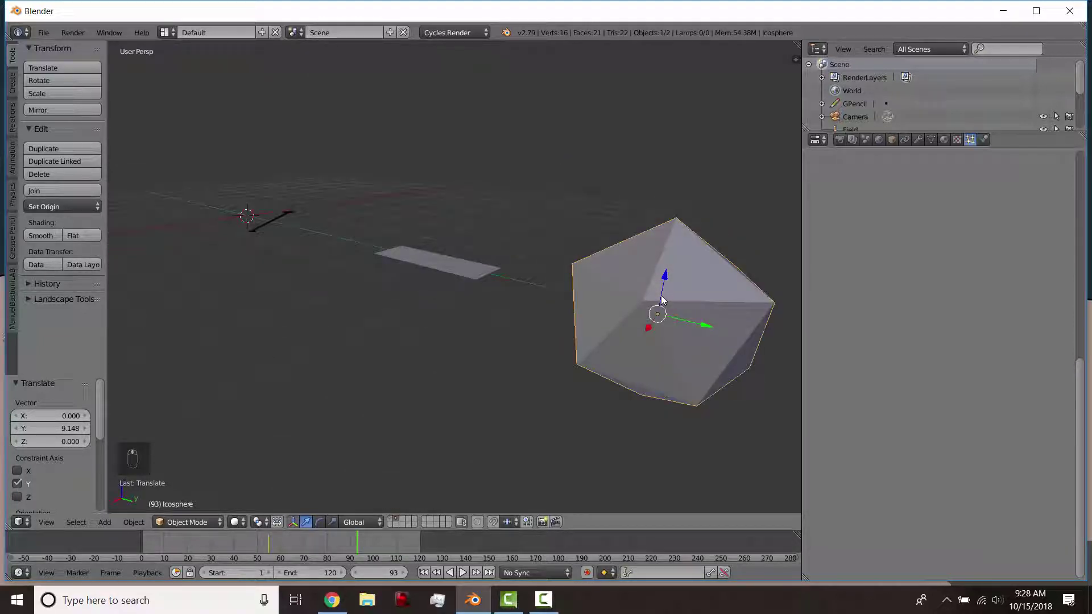
Apply smooth shading to the ico sphere
scroll(653, 301, down, 3)
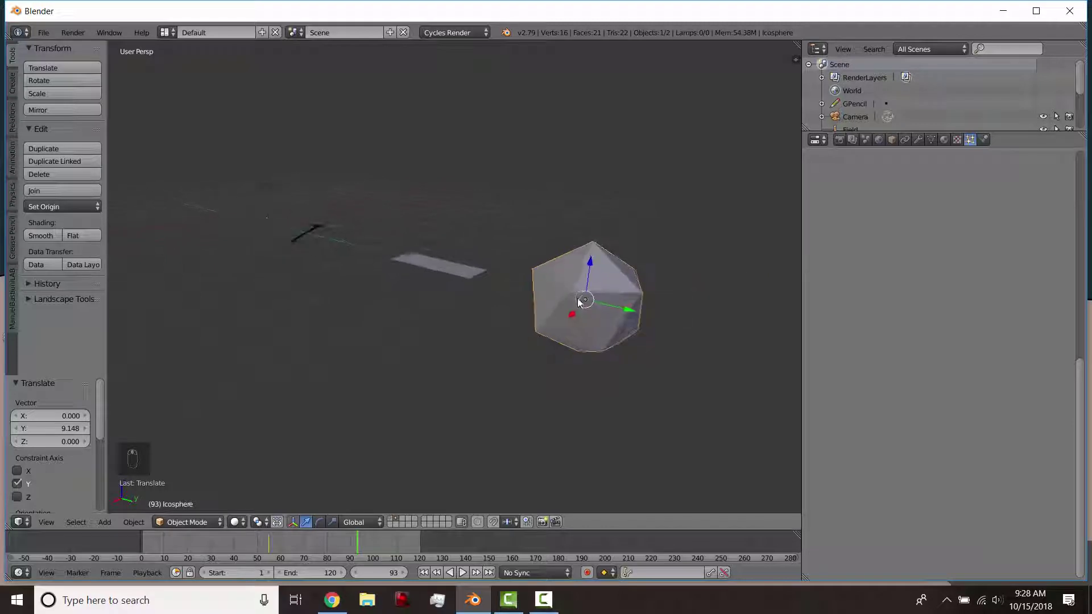
click(40, 236)
middle_drag(485, 273, 473, 279)
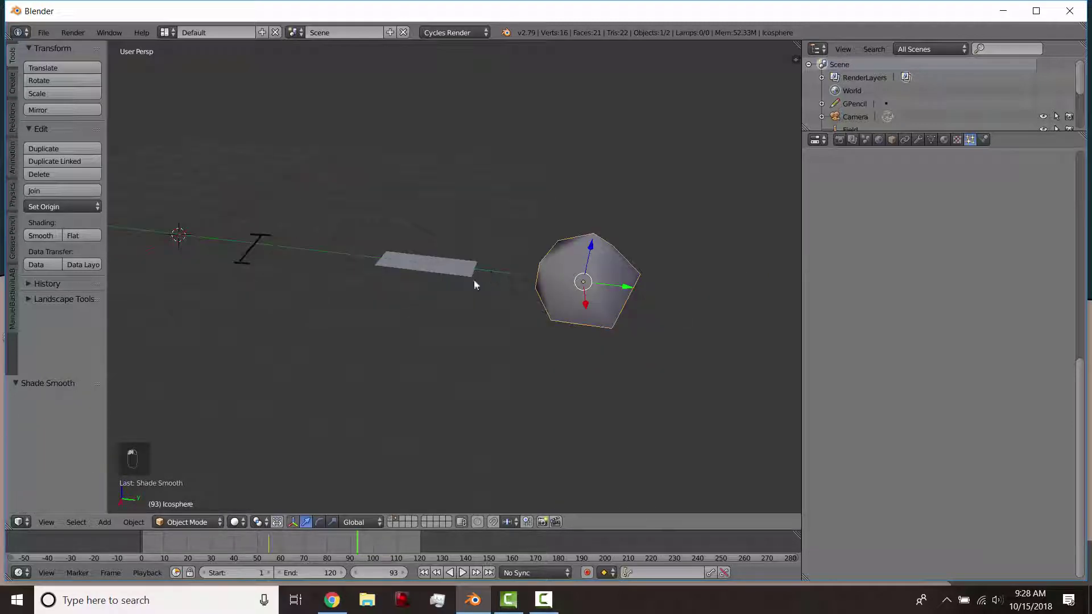
Add a cube and move it about 11.98 units along the Y axis, beyond the ico sphere
key(shift+a)
mouse_move(621, 300)
click(652, 311)
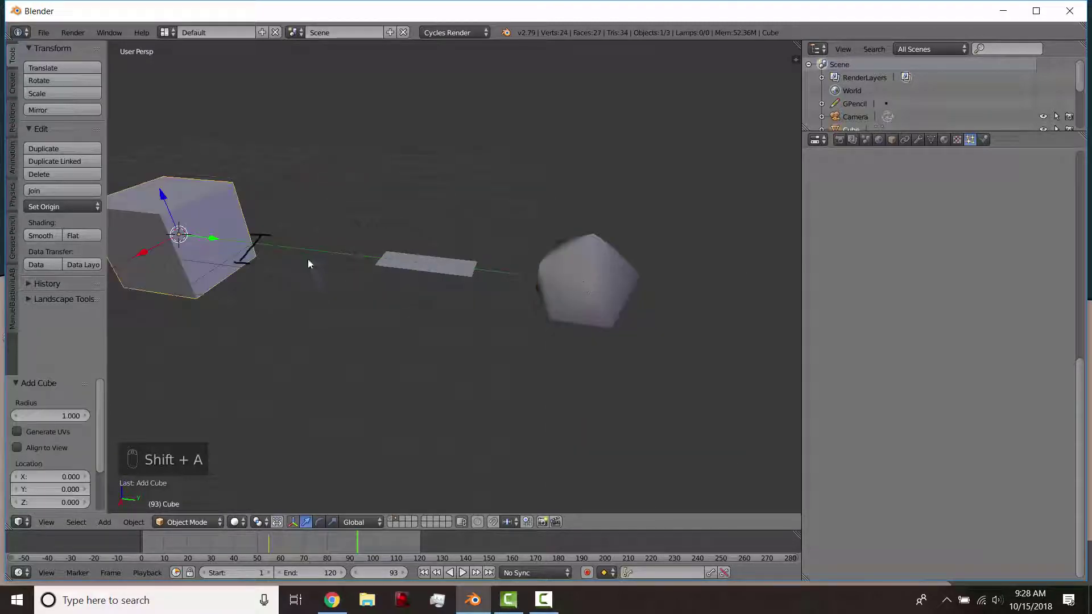
drag(185, 238, 629, 317)
scroll(629, 317, down, 3)
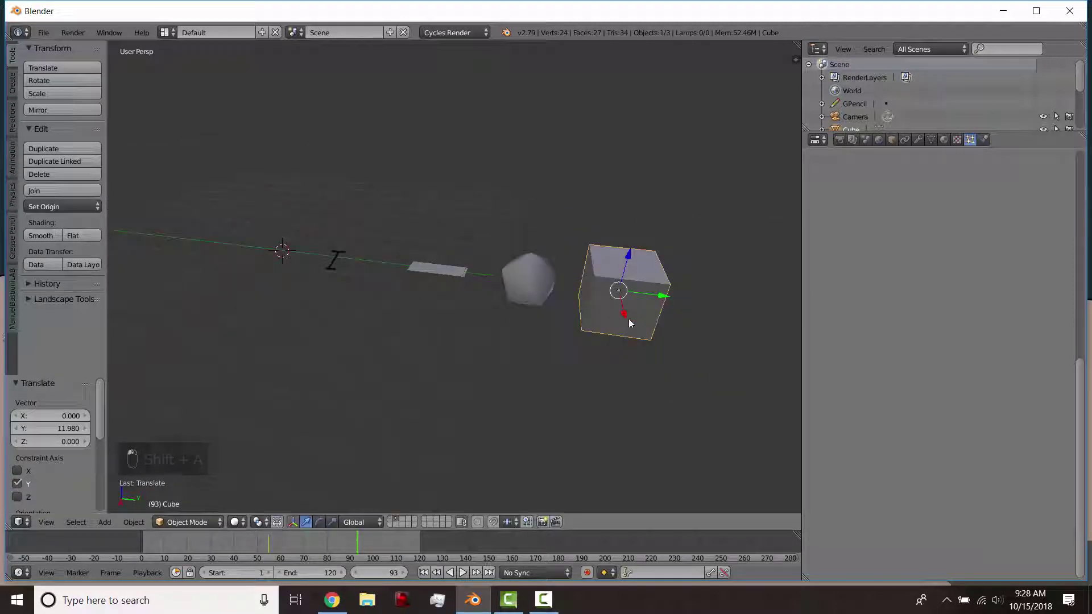
Select the cube, ico sphere and plane together and put them in a new group named snowflakes
shift+middle_drag(629, 318, 525, 316)
shift+click(501, 292)
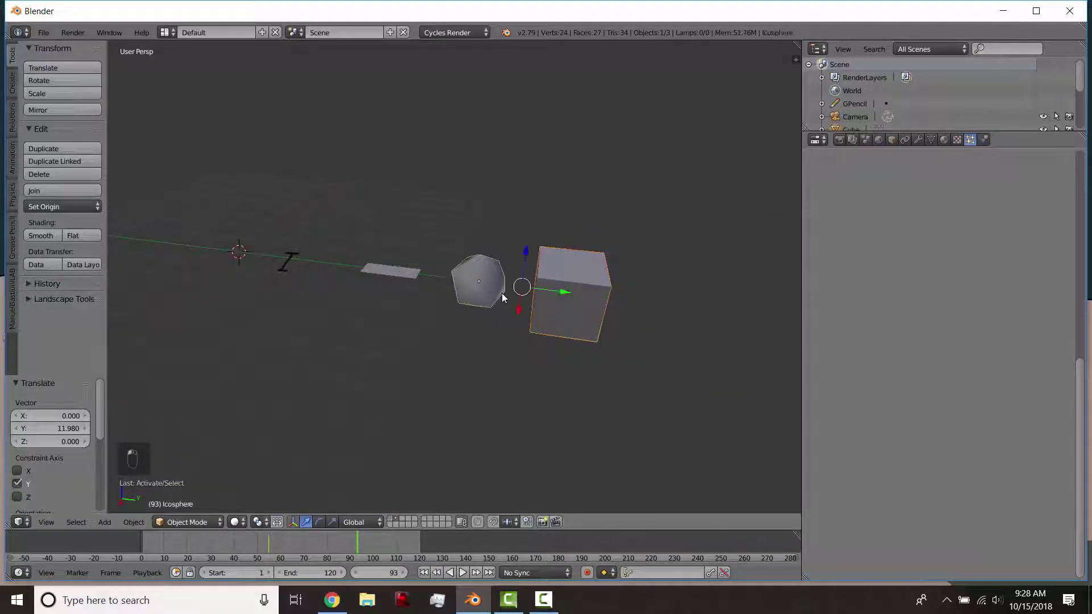
shift+click(404, 274)
key(ctrl+g)
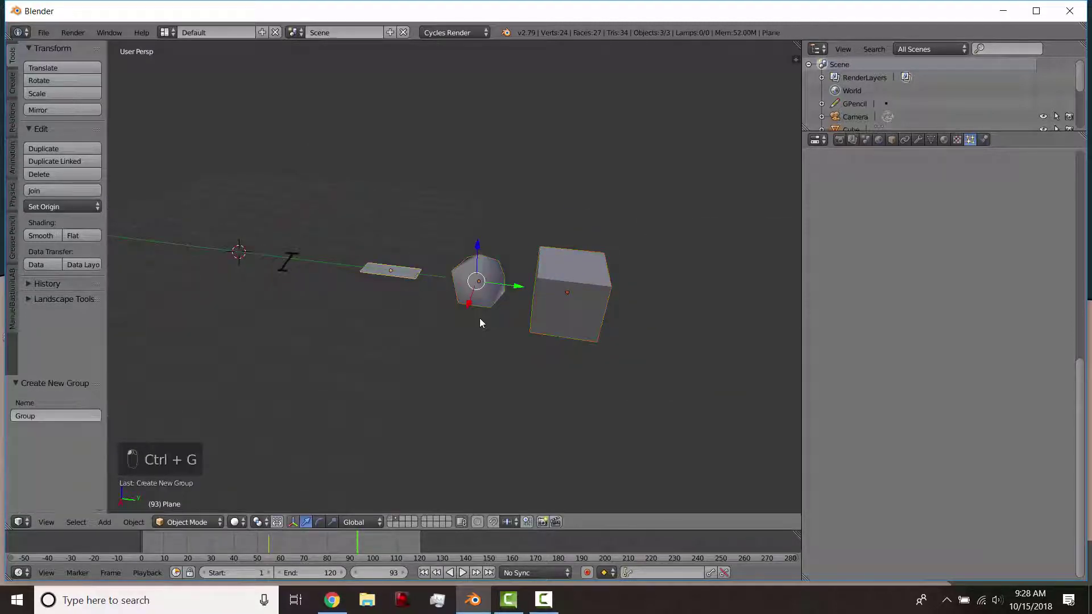
click(64, 418)
text(snowflakes)
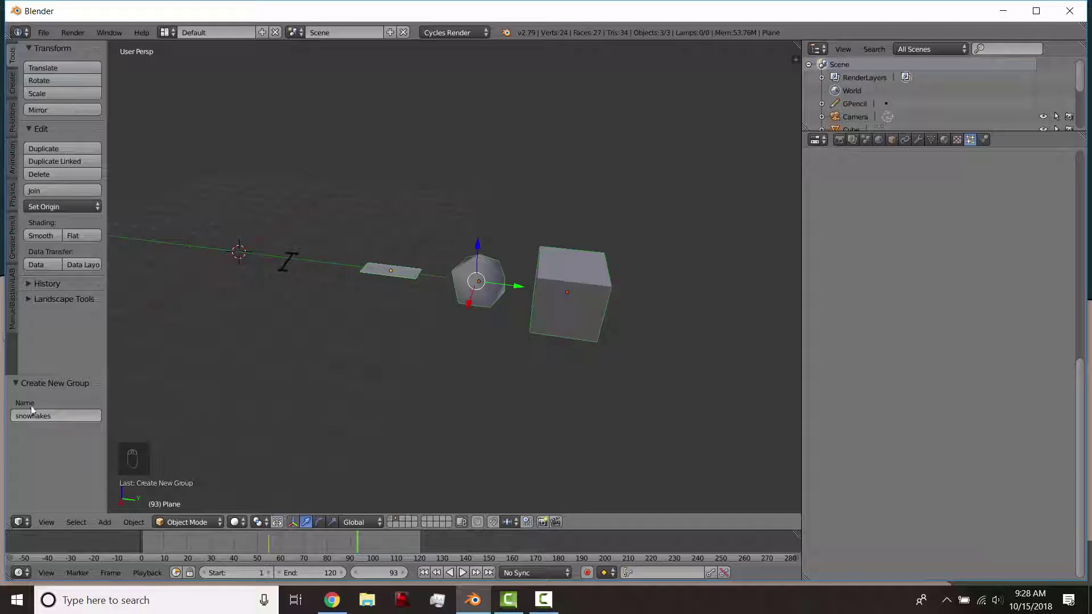
Show the first layer again and render the sphere's particles as a Group, using snowflakes as the dupli group
click(15, 387)
middle_drag(620, 387, 442, 477)
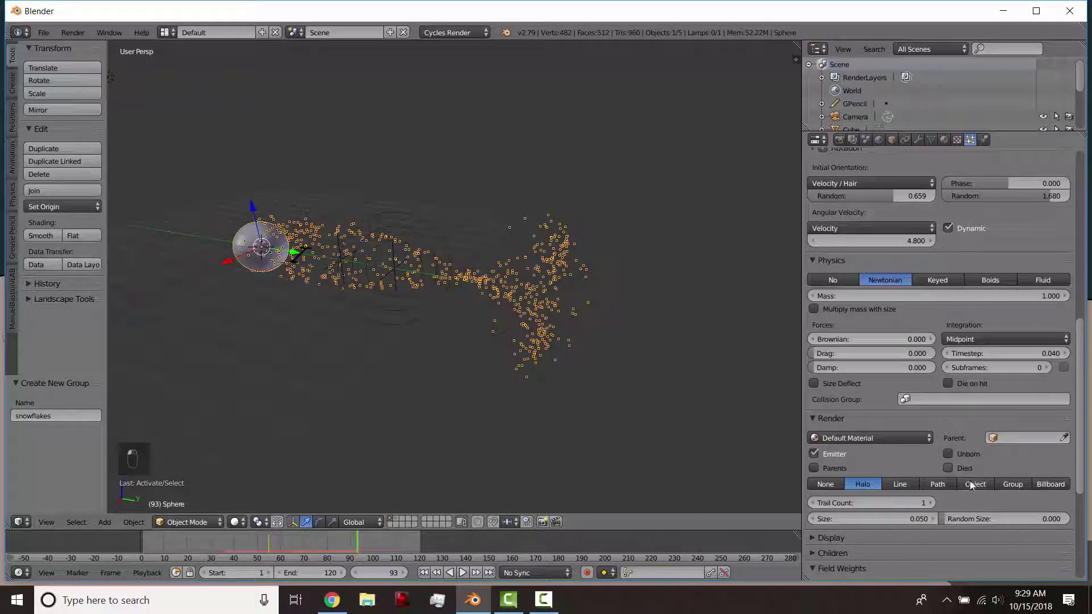
click(975, 485)
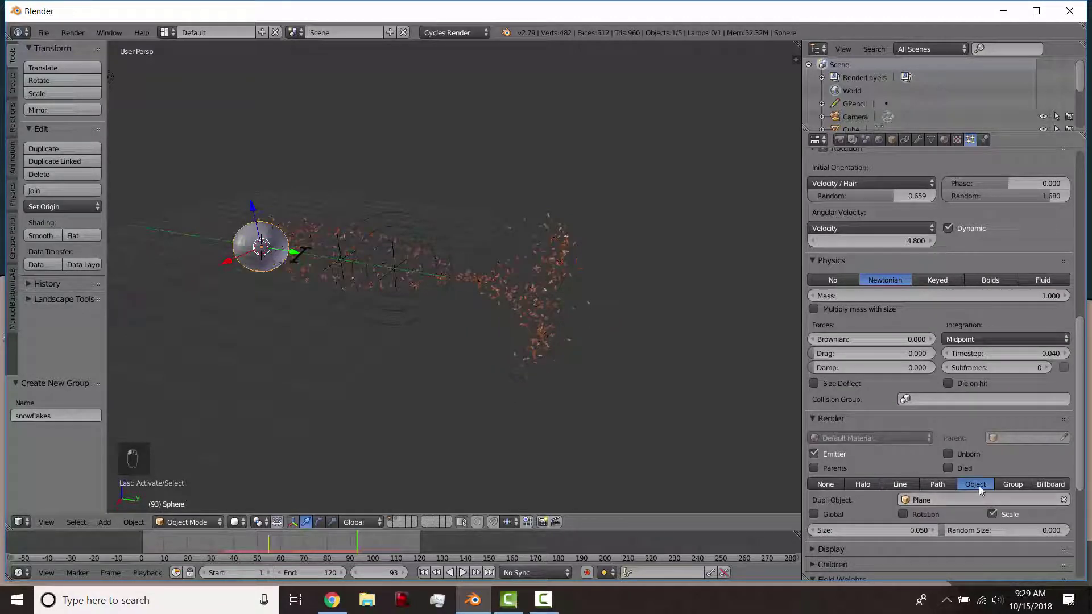
click(1013, 484)
click(967, 500)
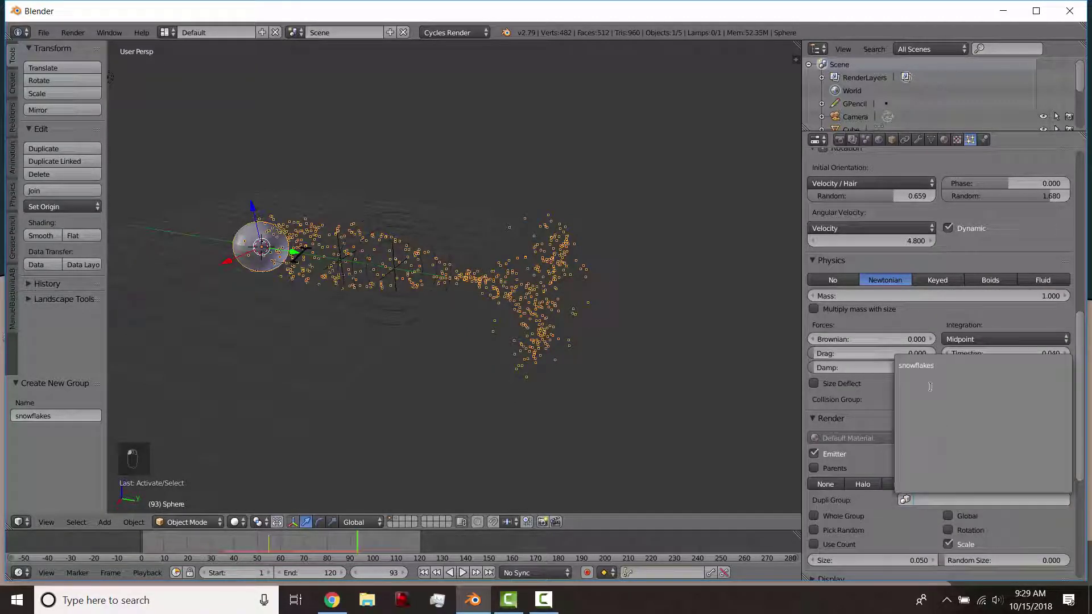
click(921, 366)
scroll(457, 357, up, 5)
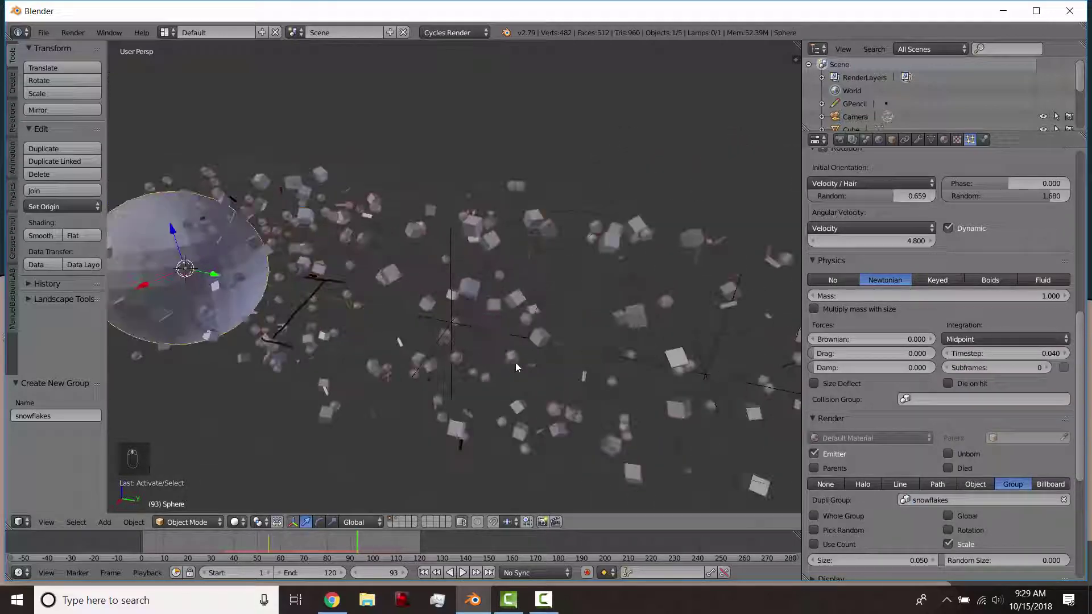
middle_drag(515, 363, 398, 282)
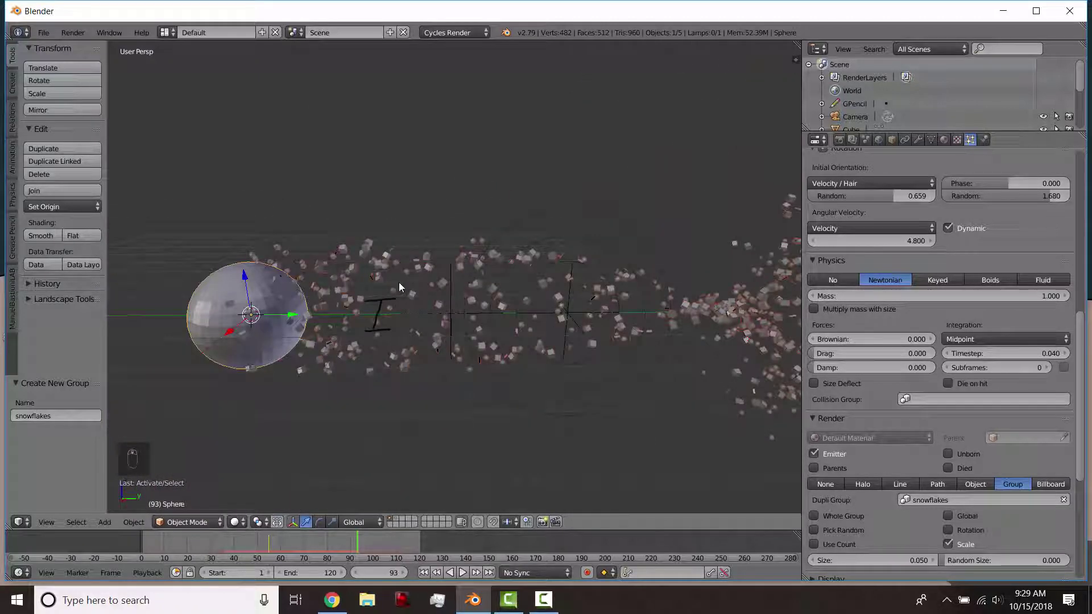
Play the particle animation from the first frame and stop it at about frame 80
key(shift+Left)
key(alt+a)
middle_drag(458, 309, 526, 323)
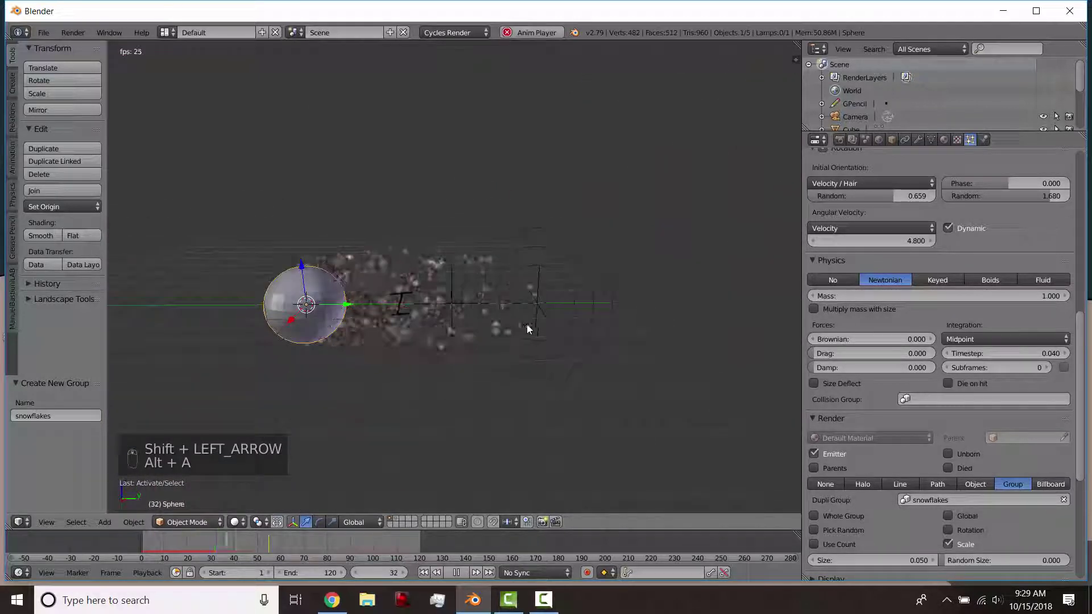
key(alt+a)
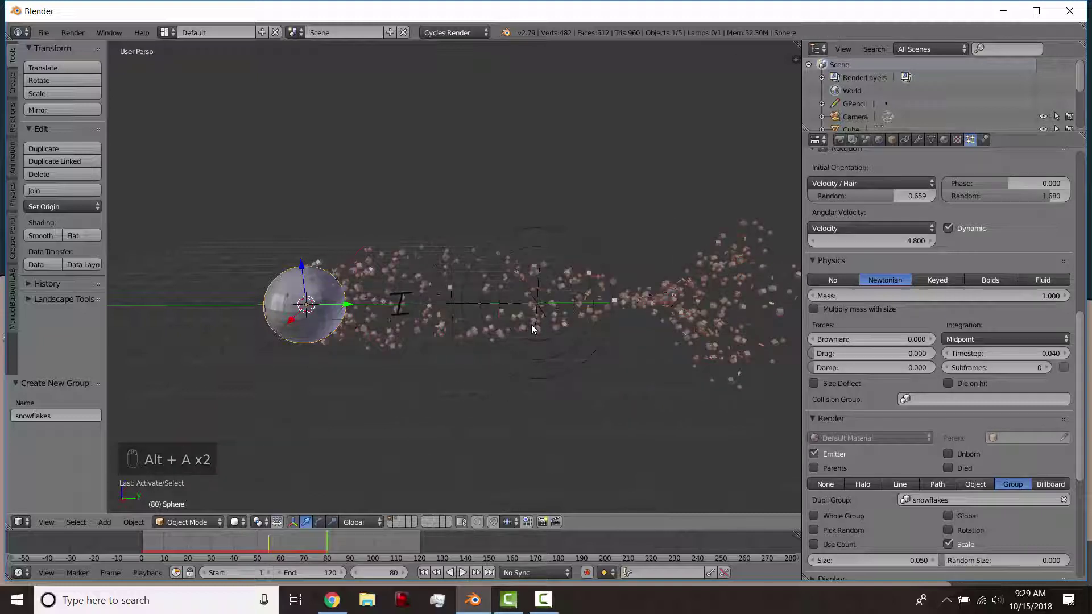
Preview the sphere's particles and the second layer's source objects in Rendered viewport shading, and return to Solid shading on the first layer
key(shift+z)
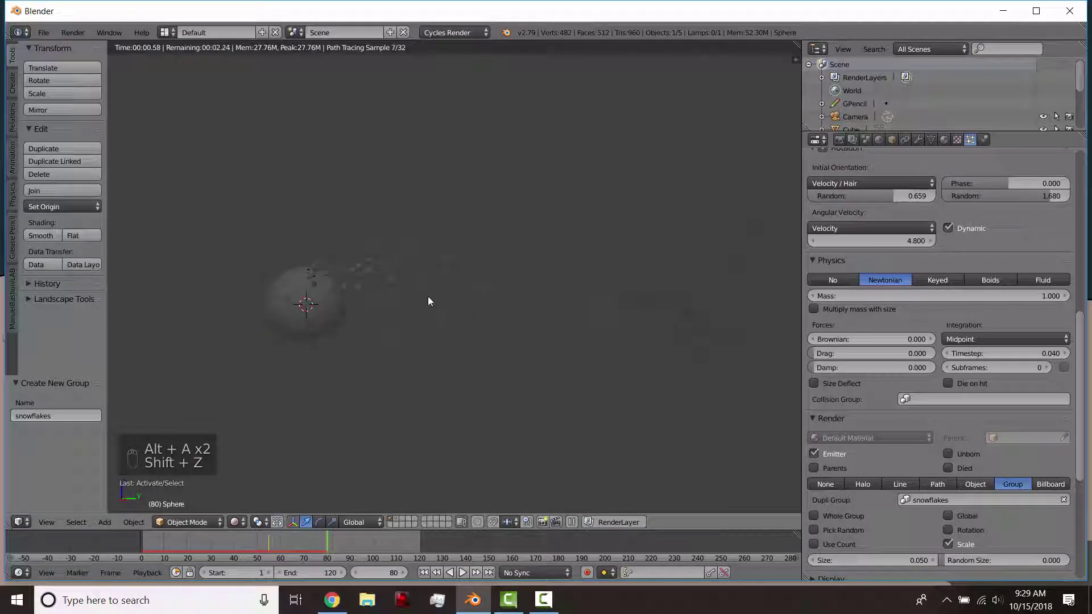
key(ctrl+z)
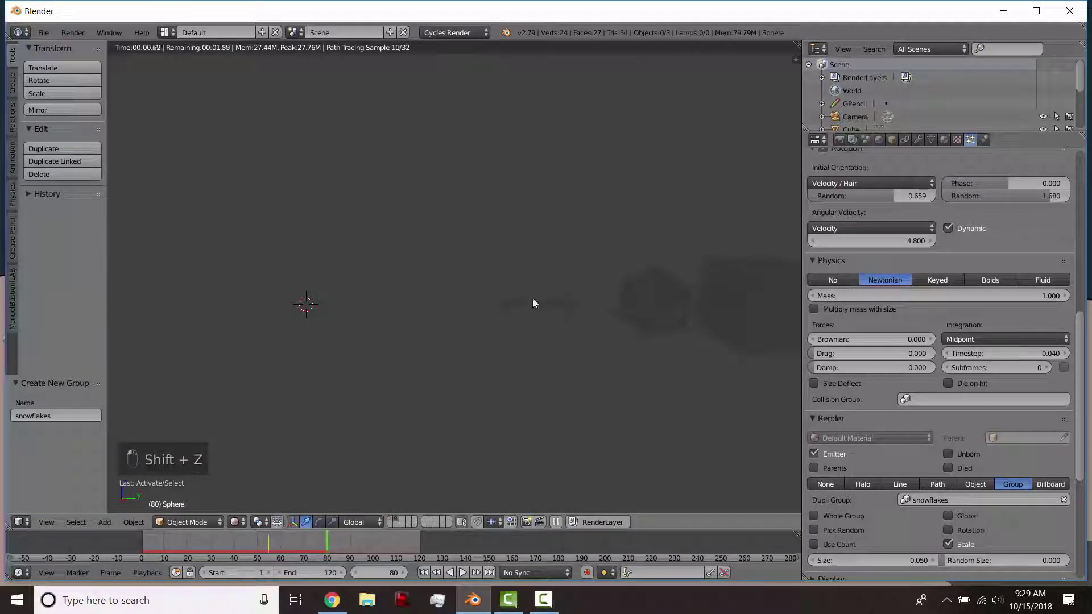
key(ctrl+shift+z)
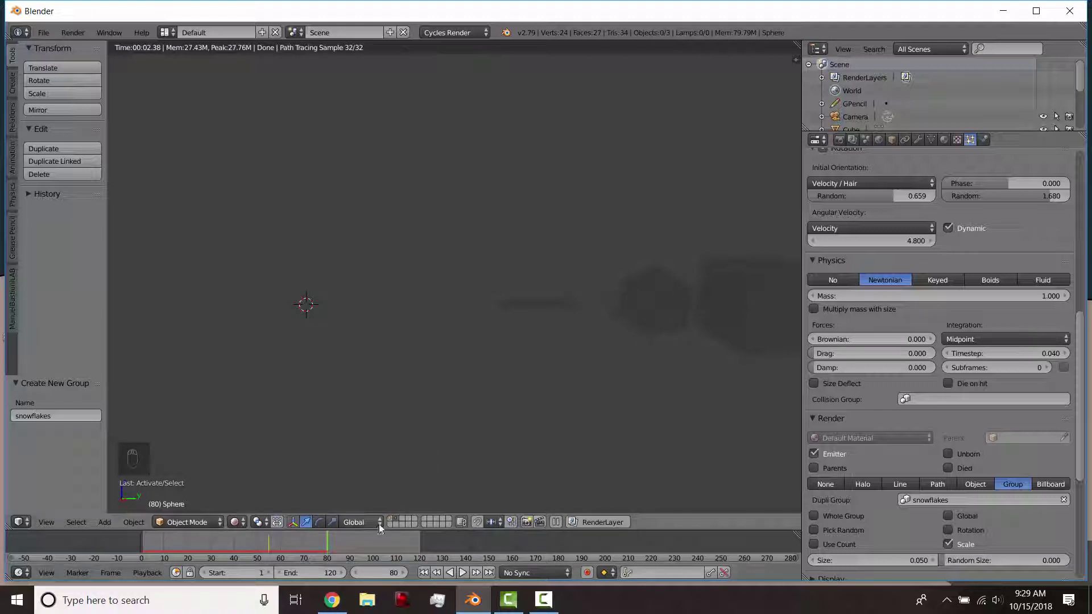
key(shift+z)
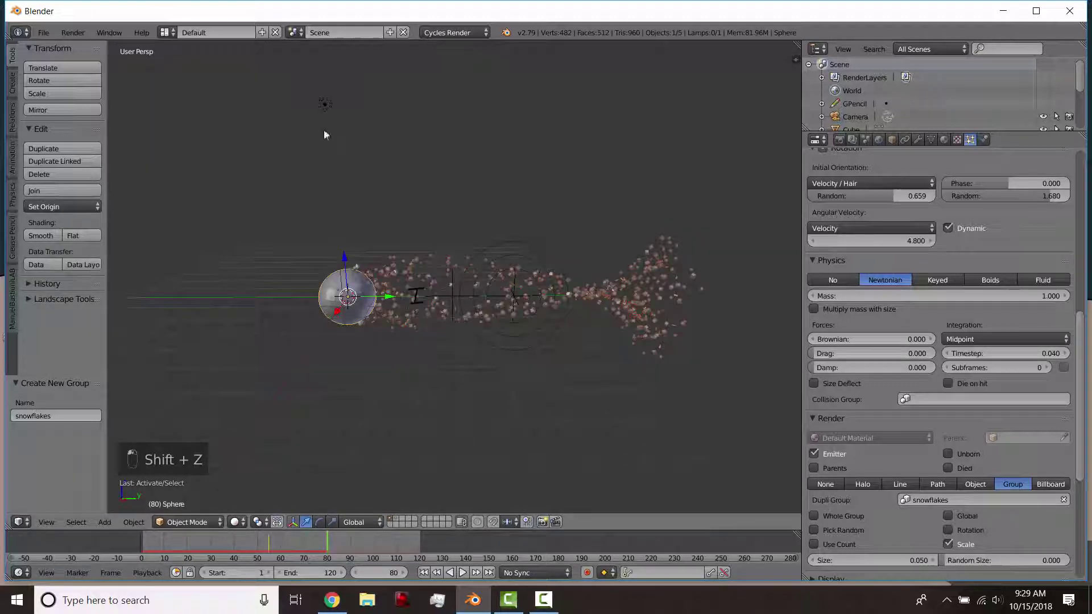
Select the lamp above the sphere and change its type to Sun
right_click(325, 106)
scroll(428, 259, up, 4)
scroll(398, 247, down, 3)
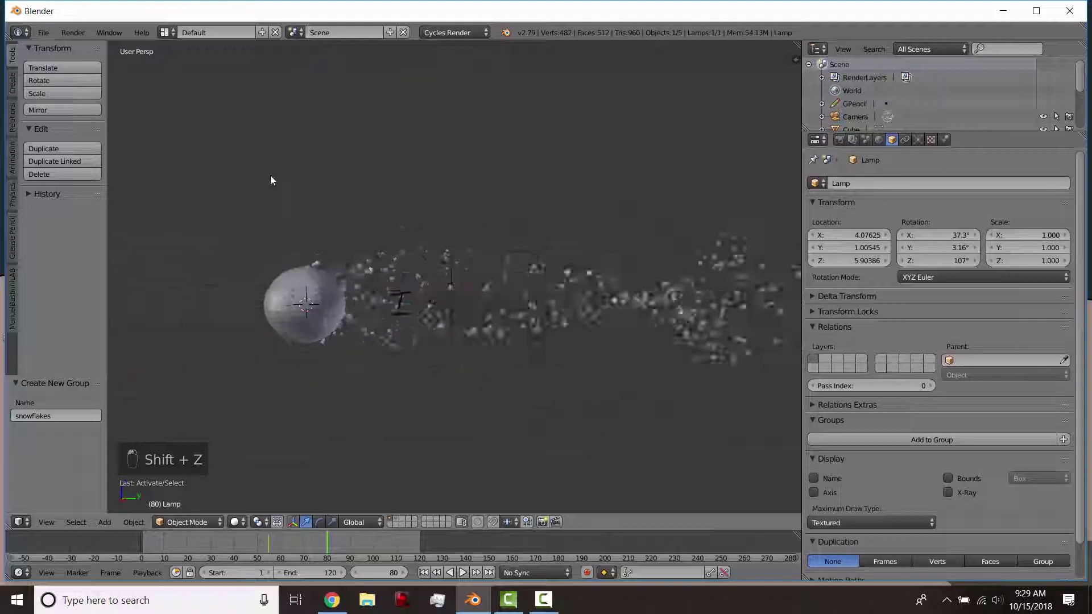
click(919, 140)
click(899, 246)
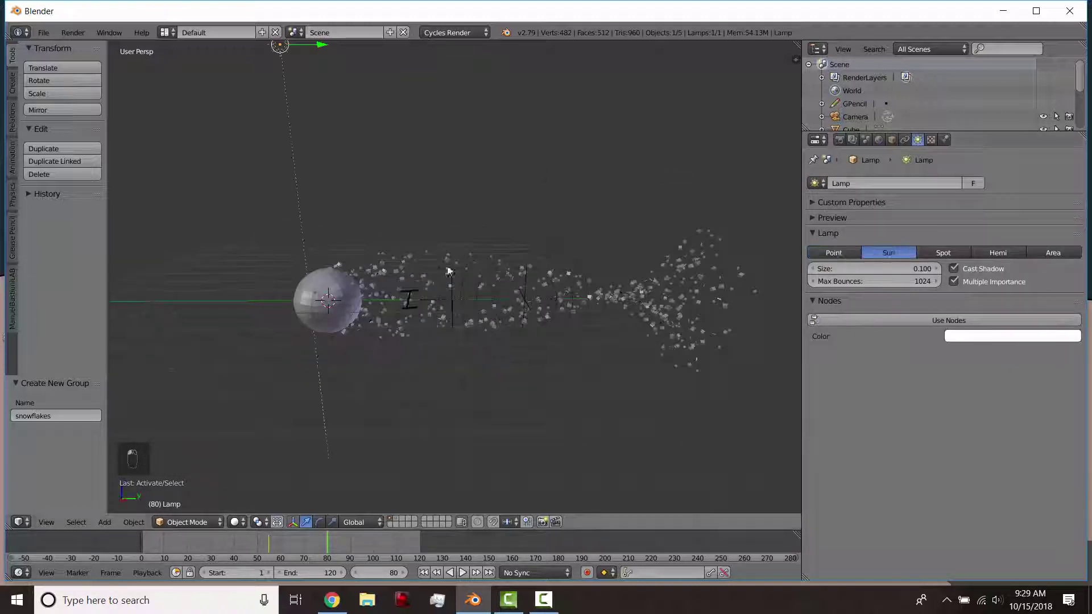
Set the world surface color to black
click(879, 140)
click(971, 267)
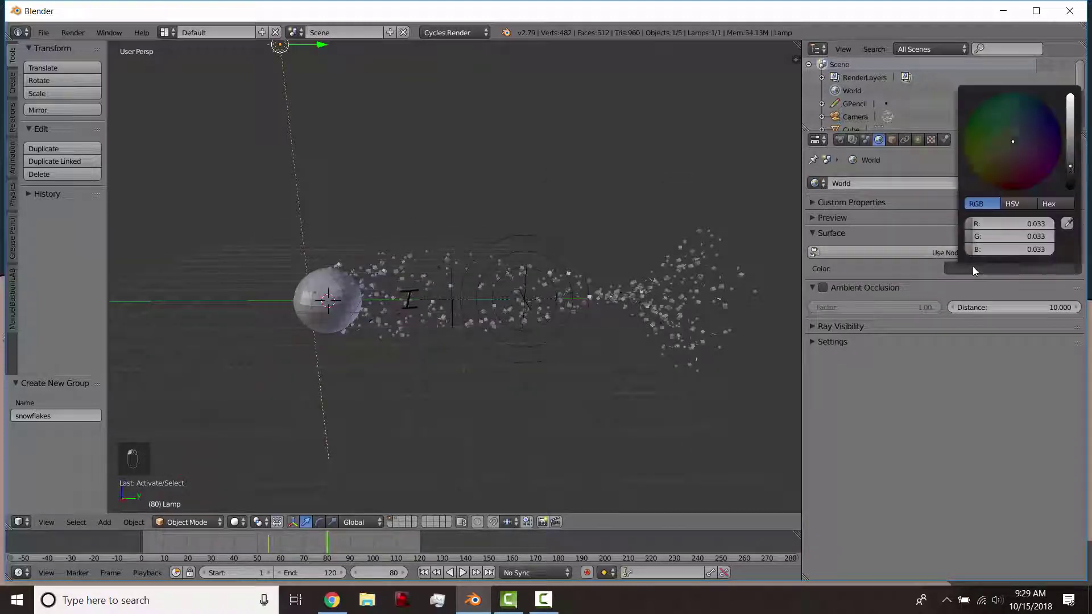
scroll(973, 266, down, 5)
Inspect the sun-lit particle stream up close in Rendered viewport shading, and return to Solid shading
key(shift+z)
scroll(497, 304, up, 2)
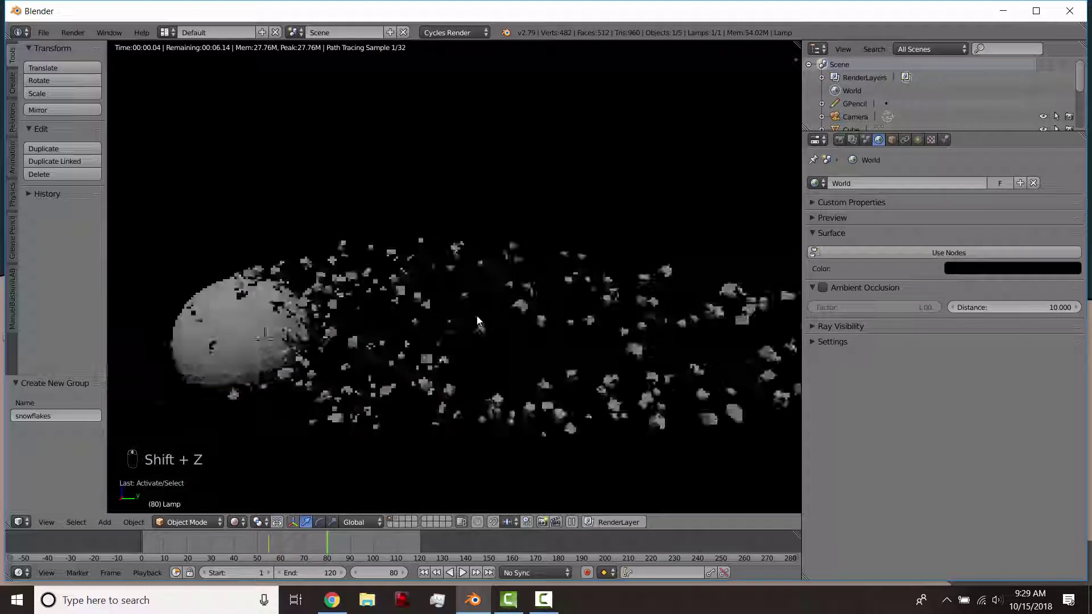
scroll(476, 317, down, 3)
middle_drag(434, 358, 546, 307)
key(shift+z)
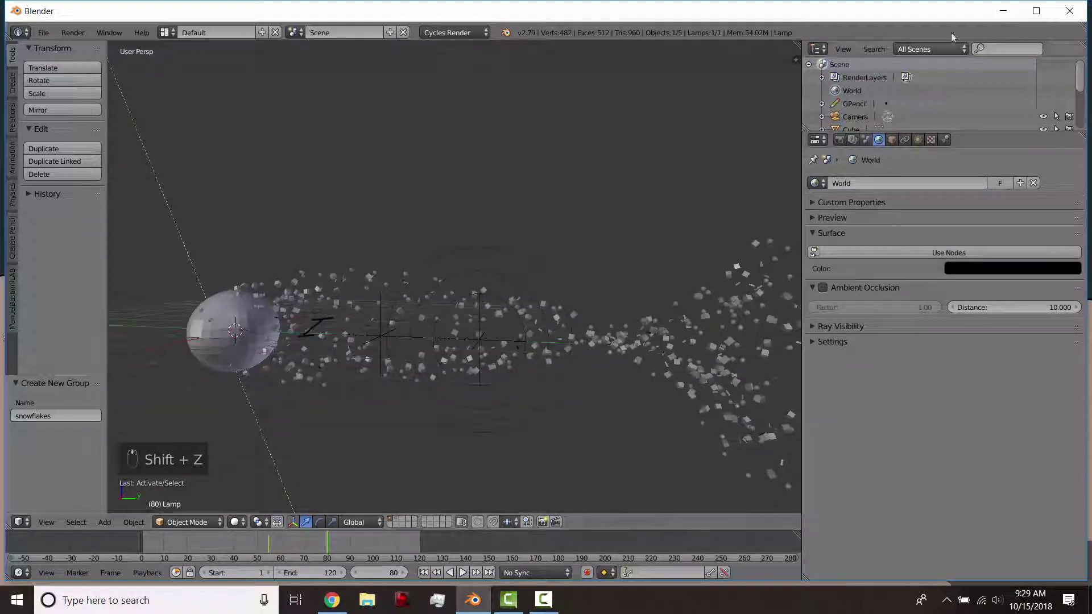
Minimize Blender and open the rendered video 0001-0138.mp4 from the particle render folder on the desktop
click(1003, 11)
click(967, 33)
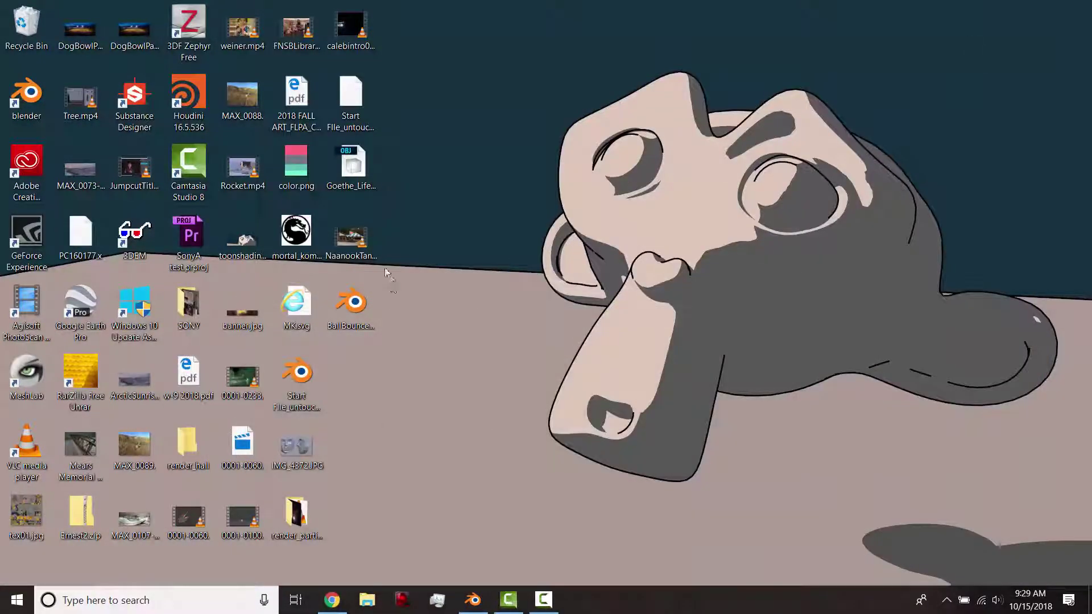
double_click(320, 498)
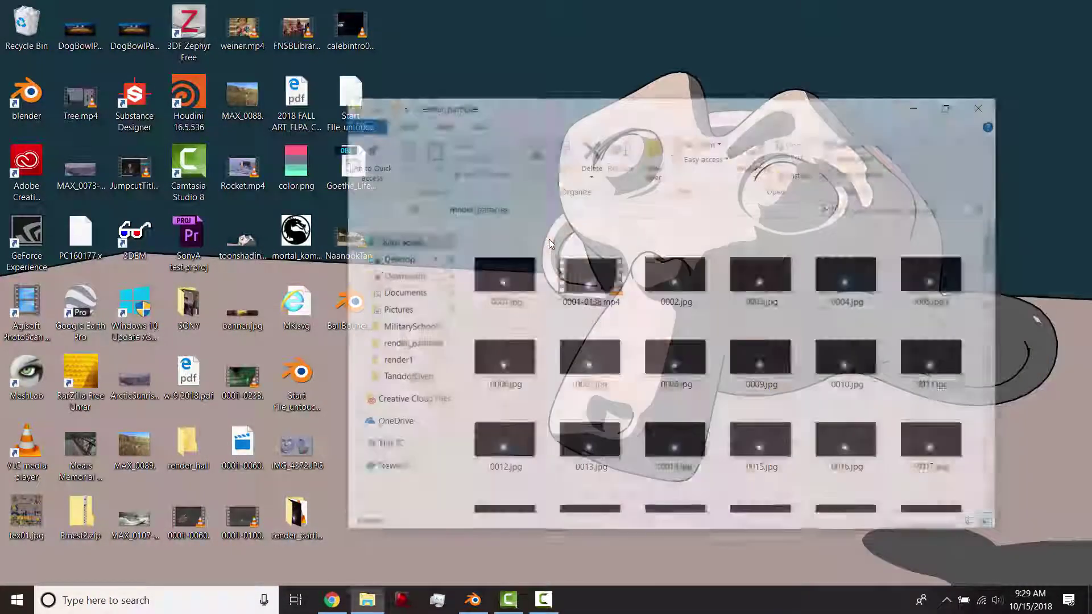
click(596, 262)
double_click(603, 278)
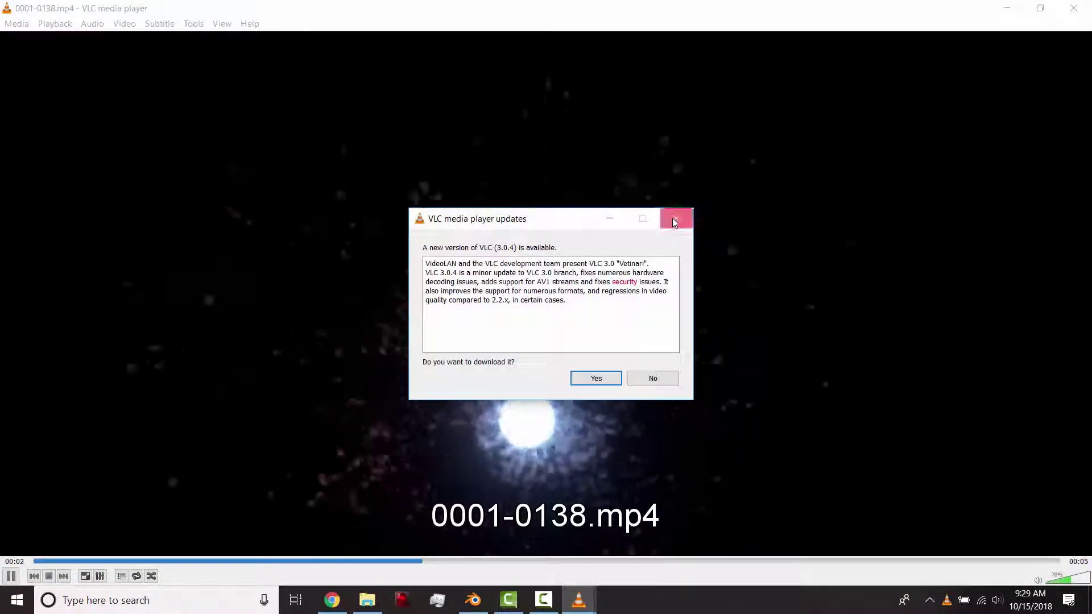
Dismiss the VLC update dialog, replay the particle video, and close the player
click(676, 218)
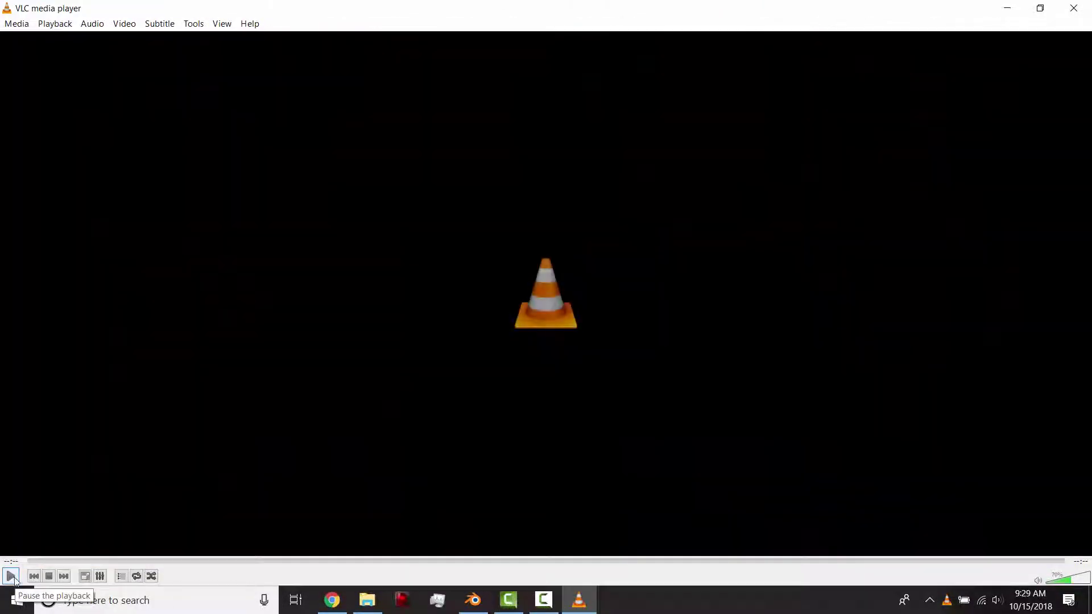
click(12, 577)
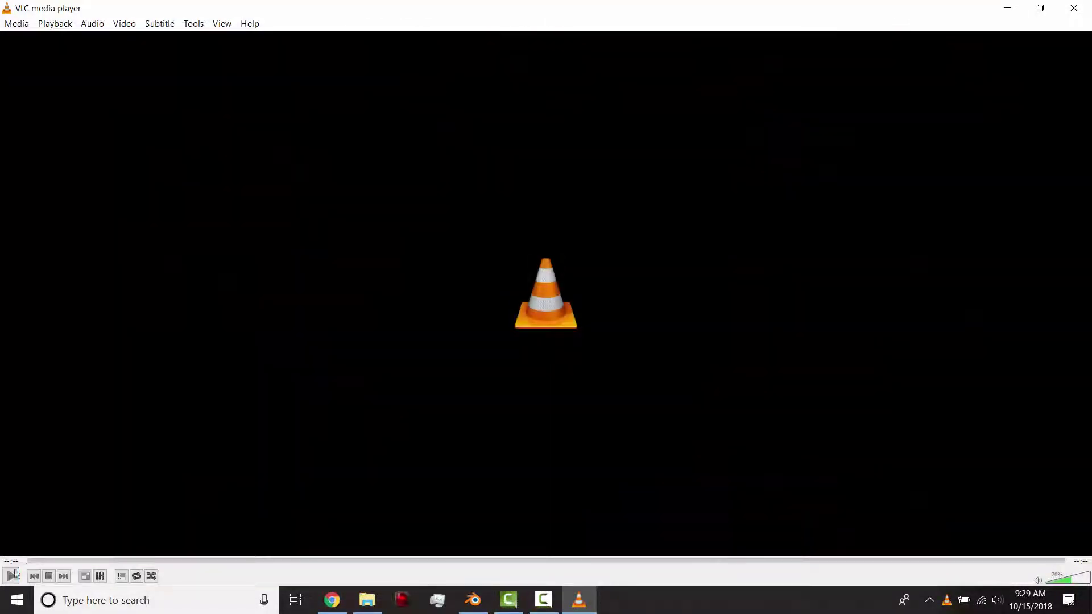
click(12, 576)
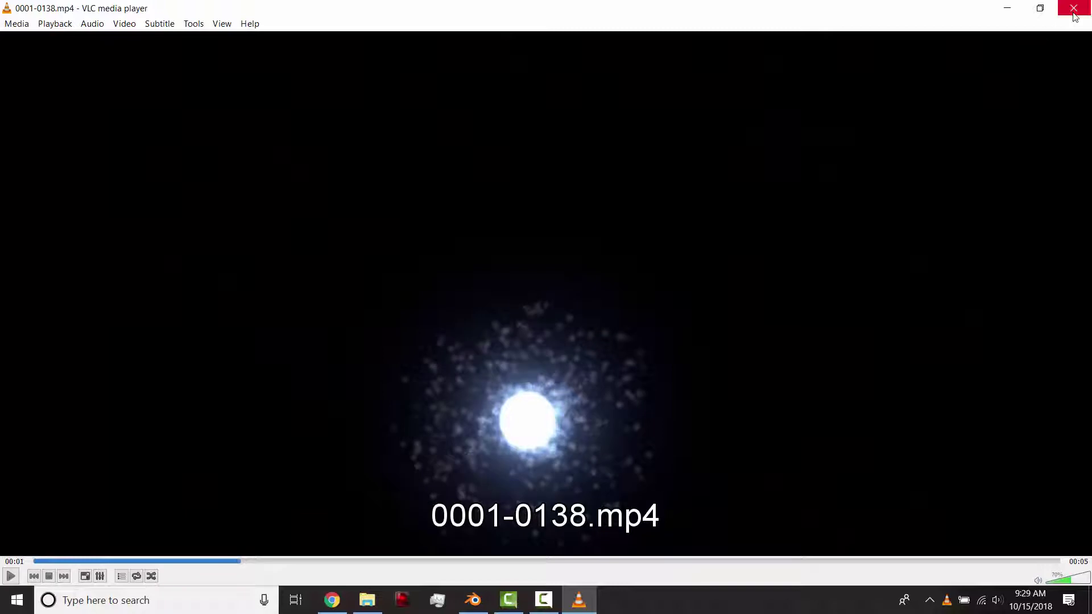
click(1074, 9)
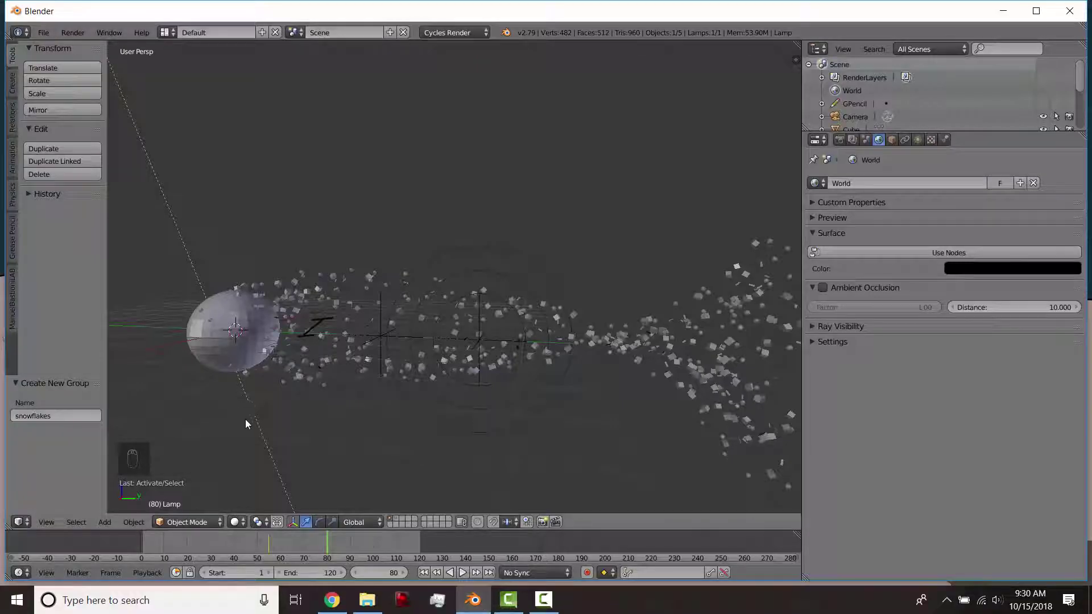
Switch back to Blender and play the particle animation in the viewport
key(alt+shift+a)
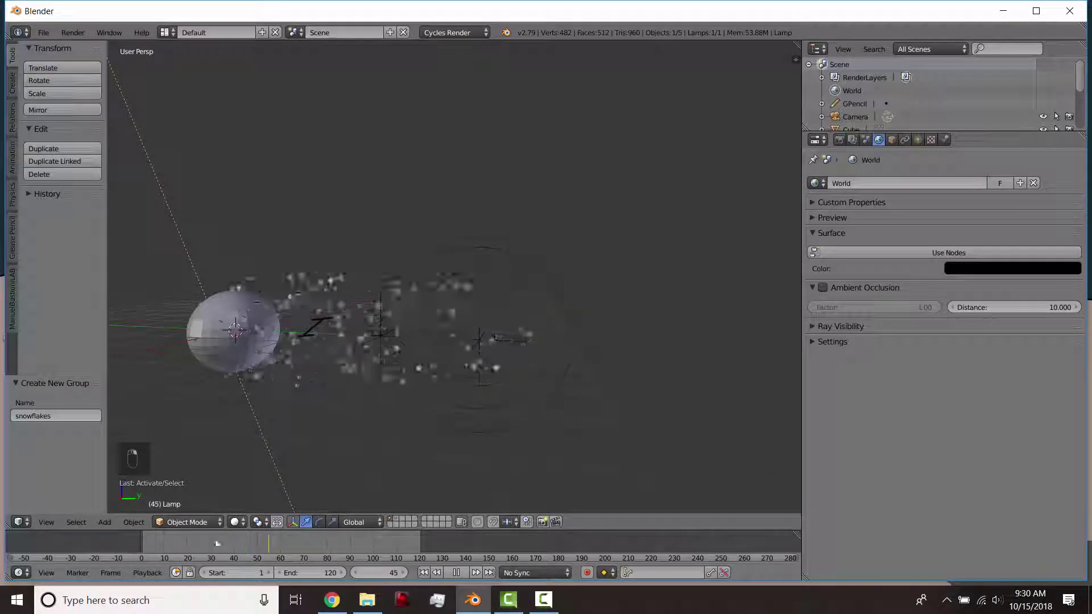